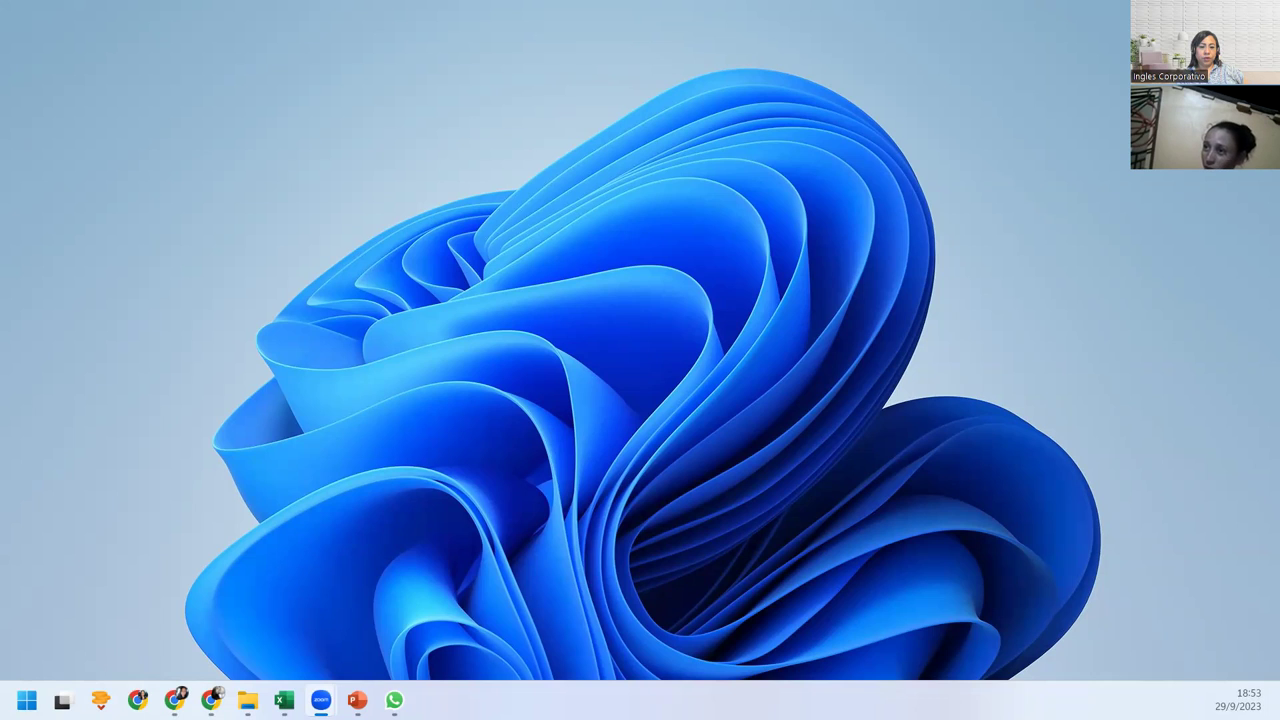
# Switch to the session 4 PowerPoint presentation and start its slideshow full screen.
pyautogui.hotkey('alt', 'Tab')
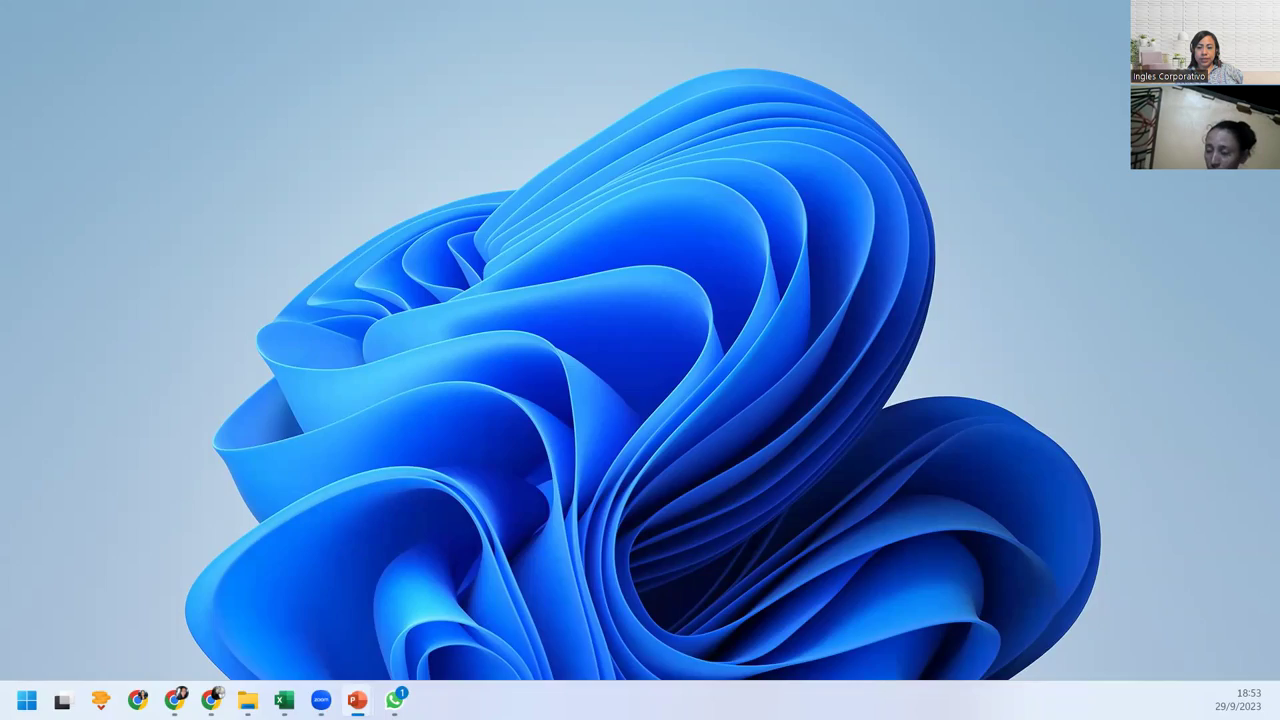
pyautogui.press('F5')
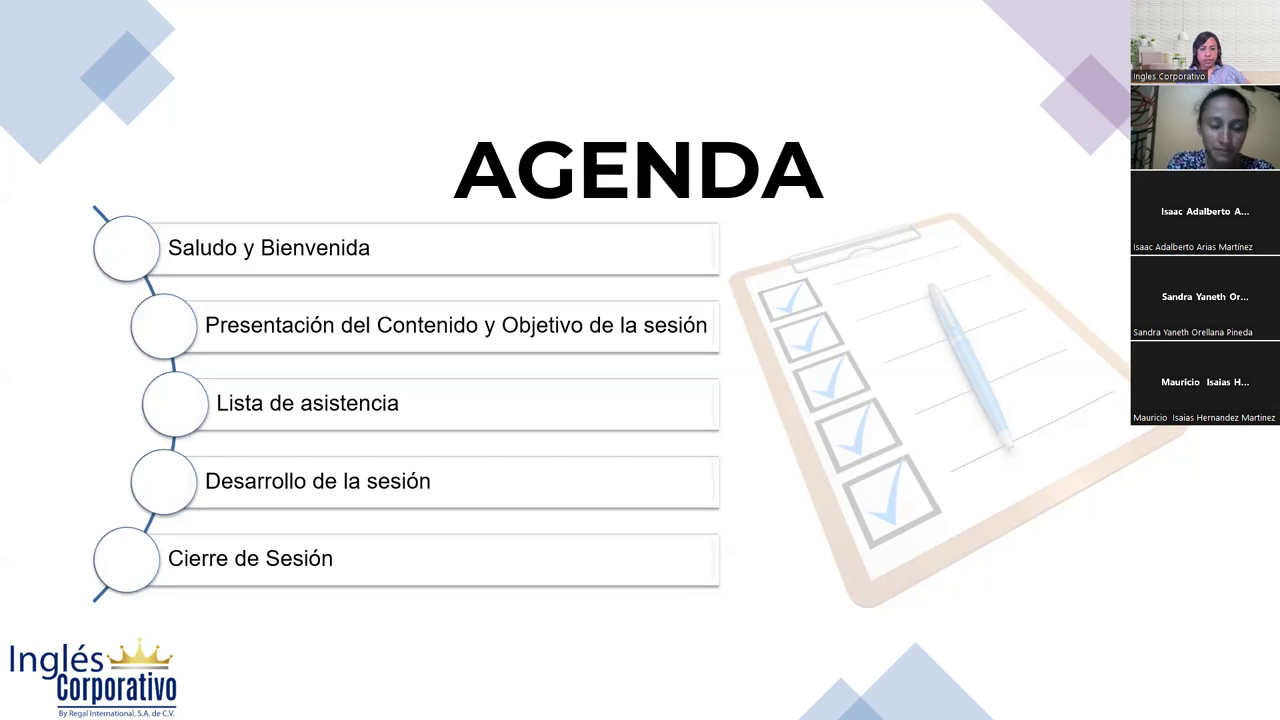
# Advance the slideshow through CONTENIDO to the OBJETIVO SESIÓN 4 slide.
pyautogui.press('Right')
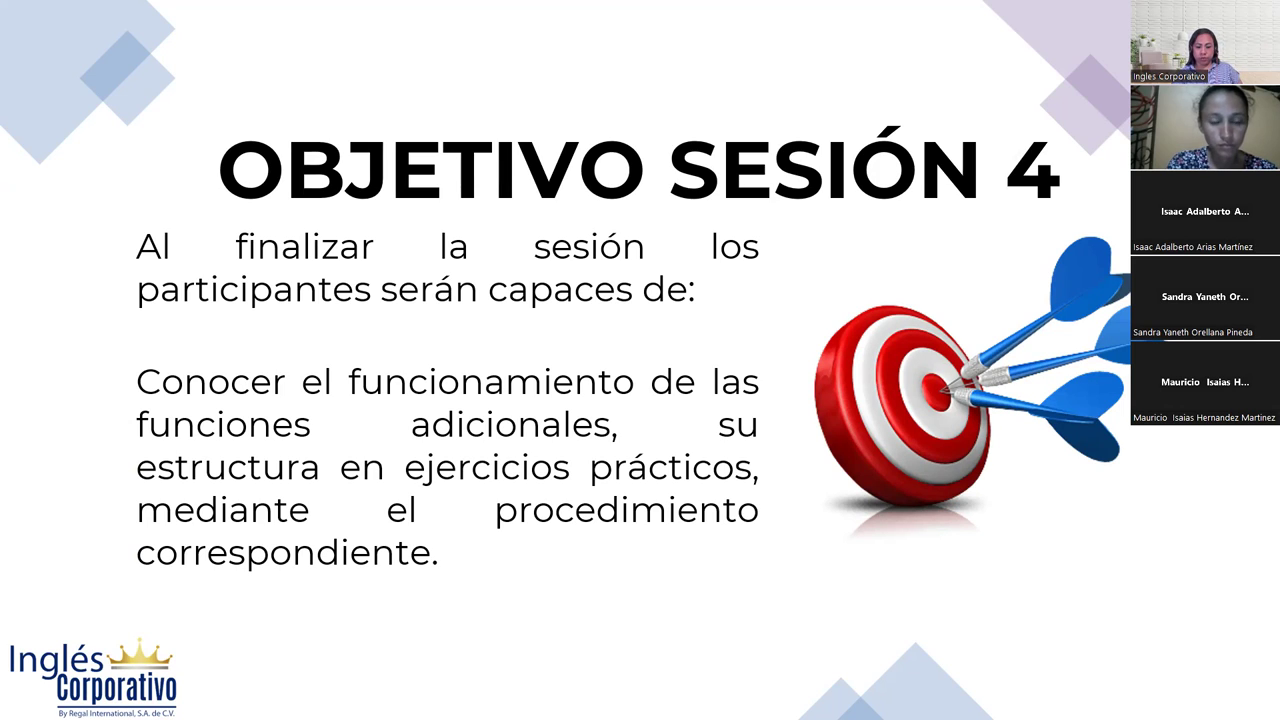
pyautogui.press('Right')
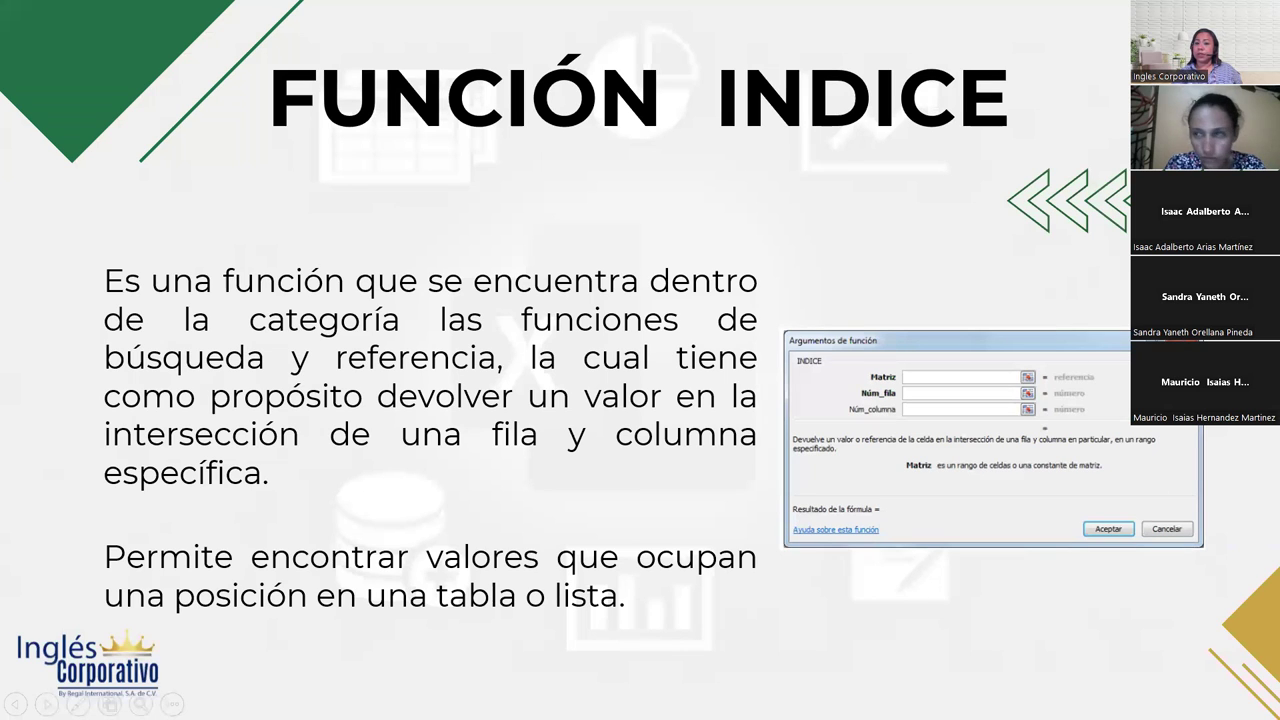
# Advance to the FORMAS DE USO slide showing INDICE's matrix syntax and arguments.
pyautogui.press('Right')
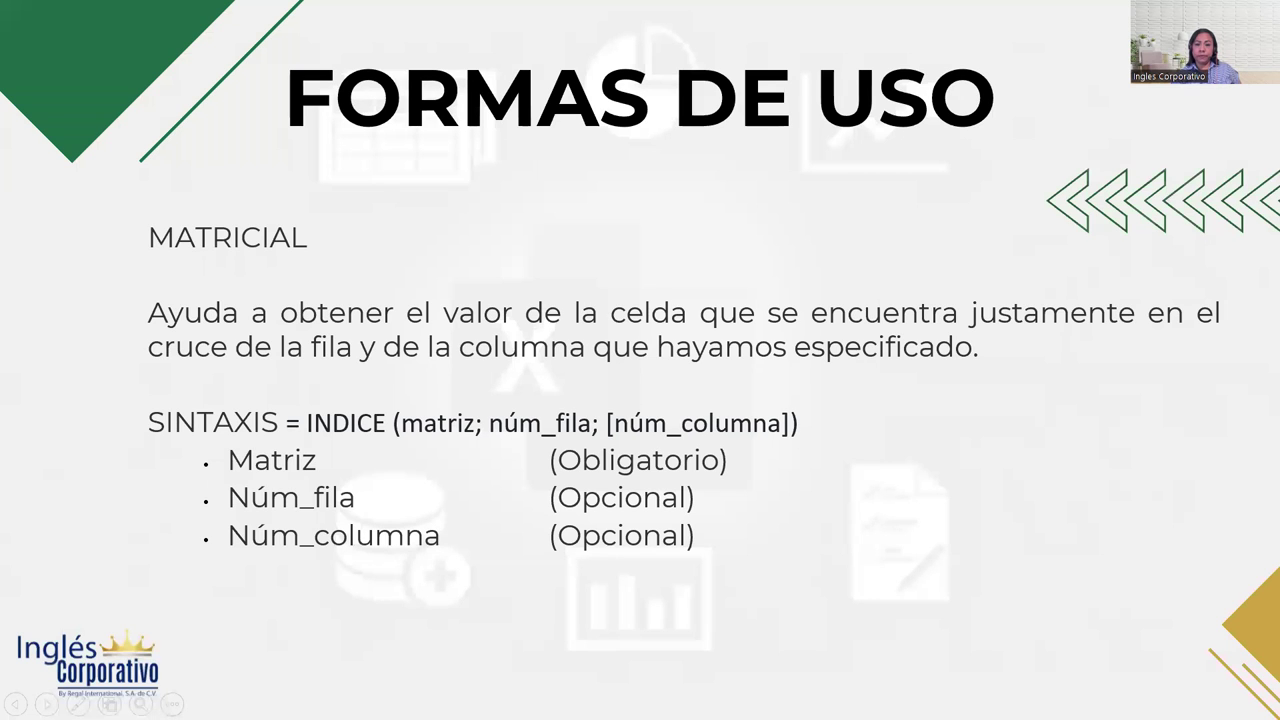
# Advance through the REFERENCIA usage slide to the DESARROLLO exercise slide.
pyautogui.press('Right')
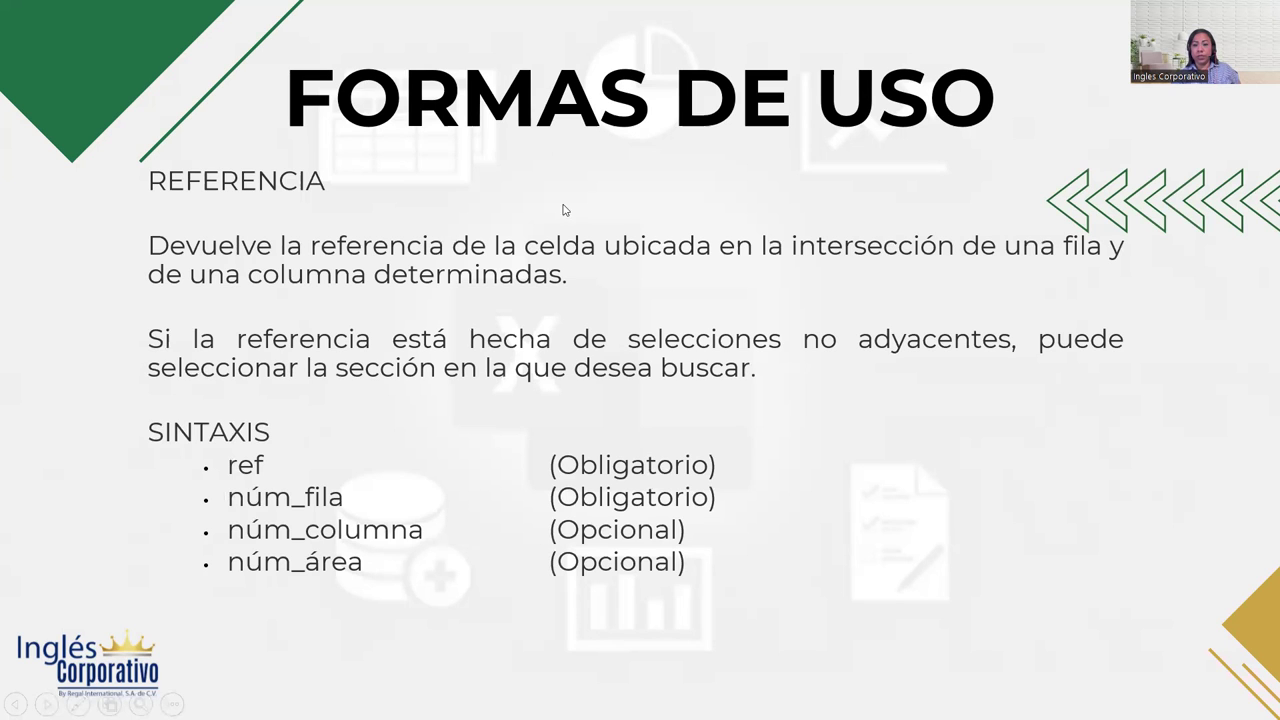
pyautogui.press('Right')
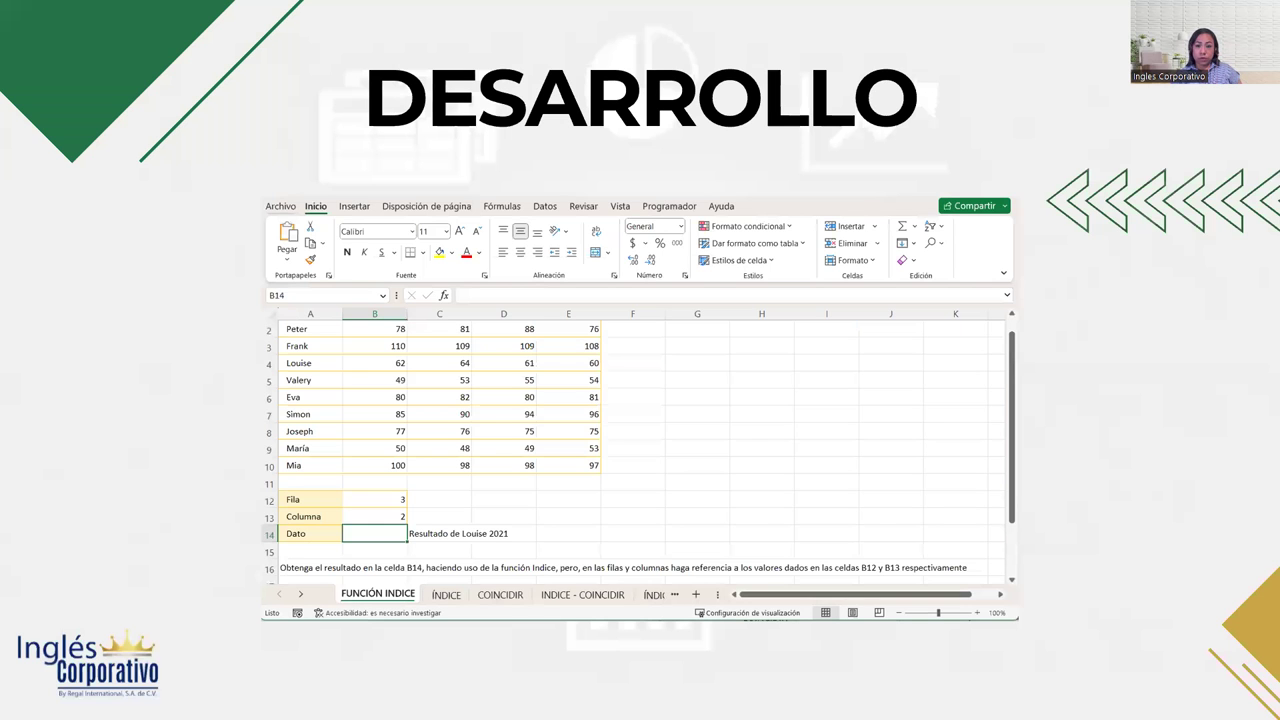
# Bring up Excel maximized at 110% zoom and select Dato cell C15 on FUNCIÓN INDICE.
pyautogui.hotkey('alt', 'Tab')
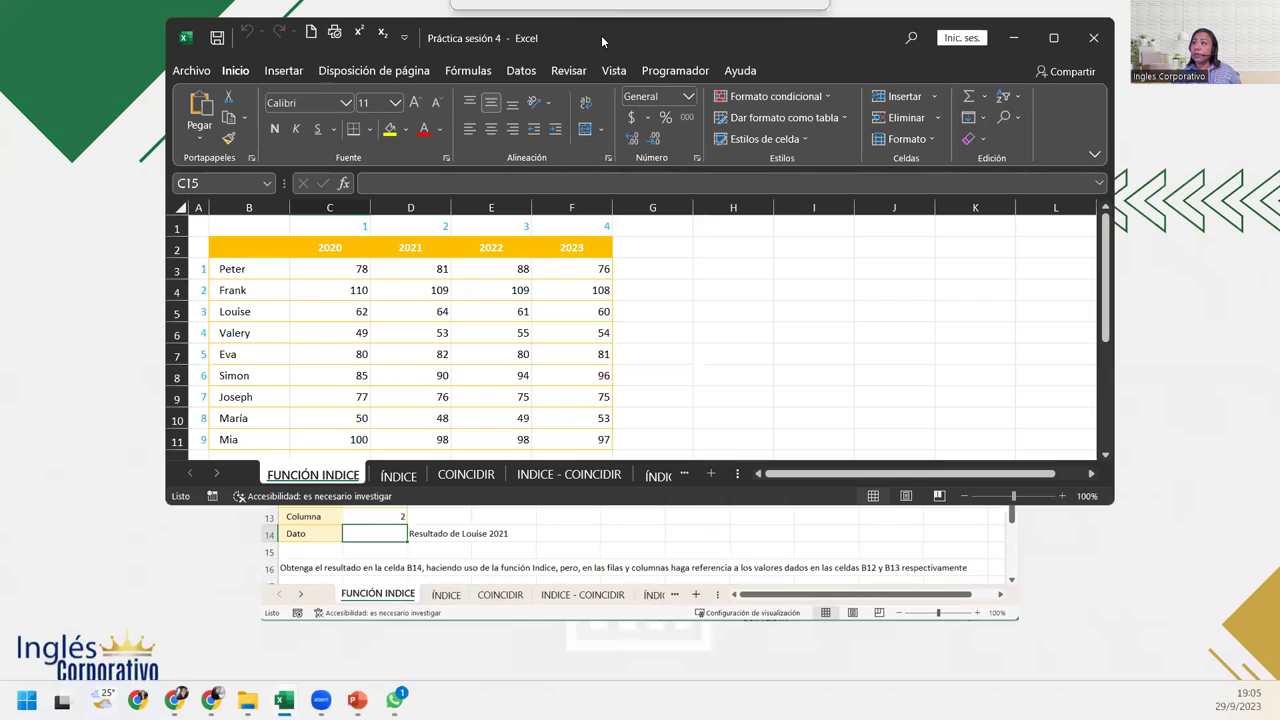
pyautogui.doubleClick(601, 35)
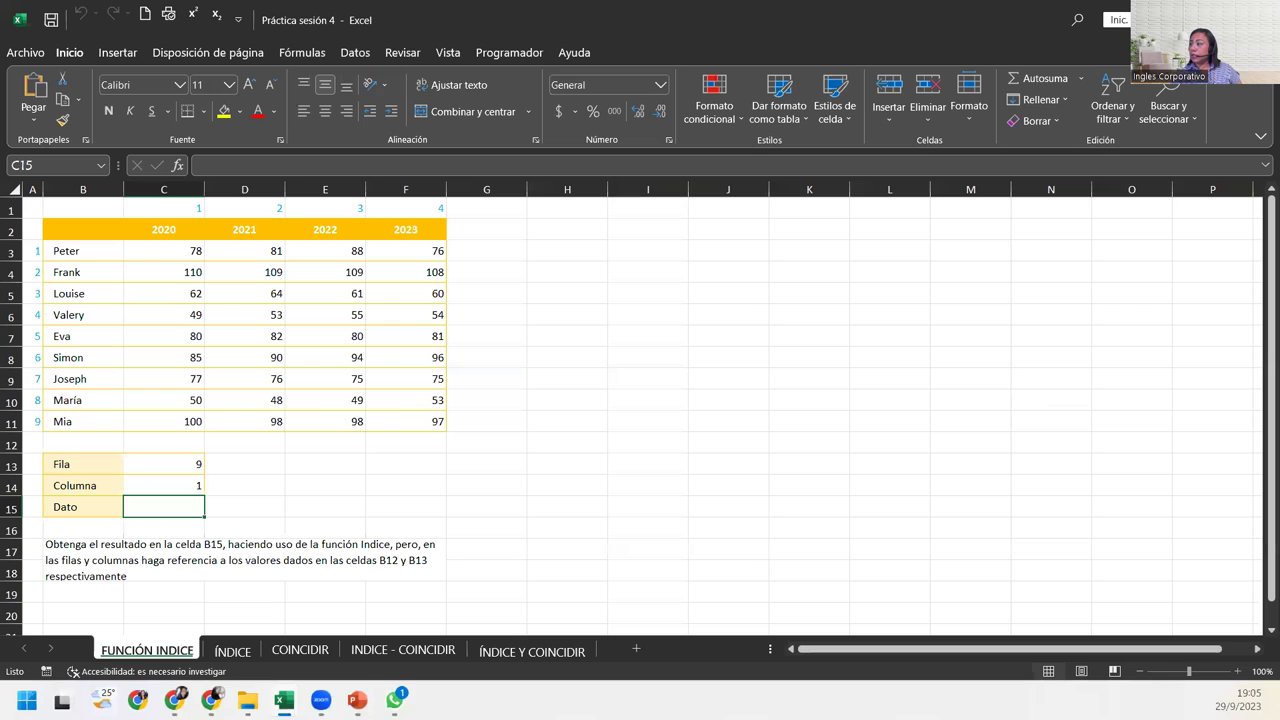
pyautogui.click(1237, 671)
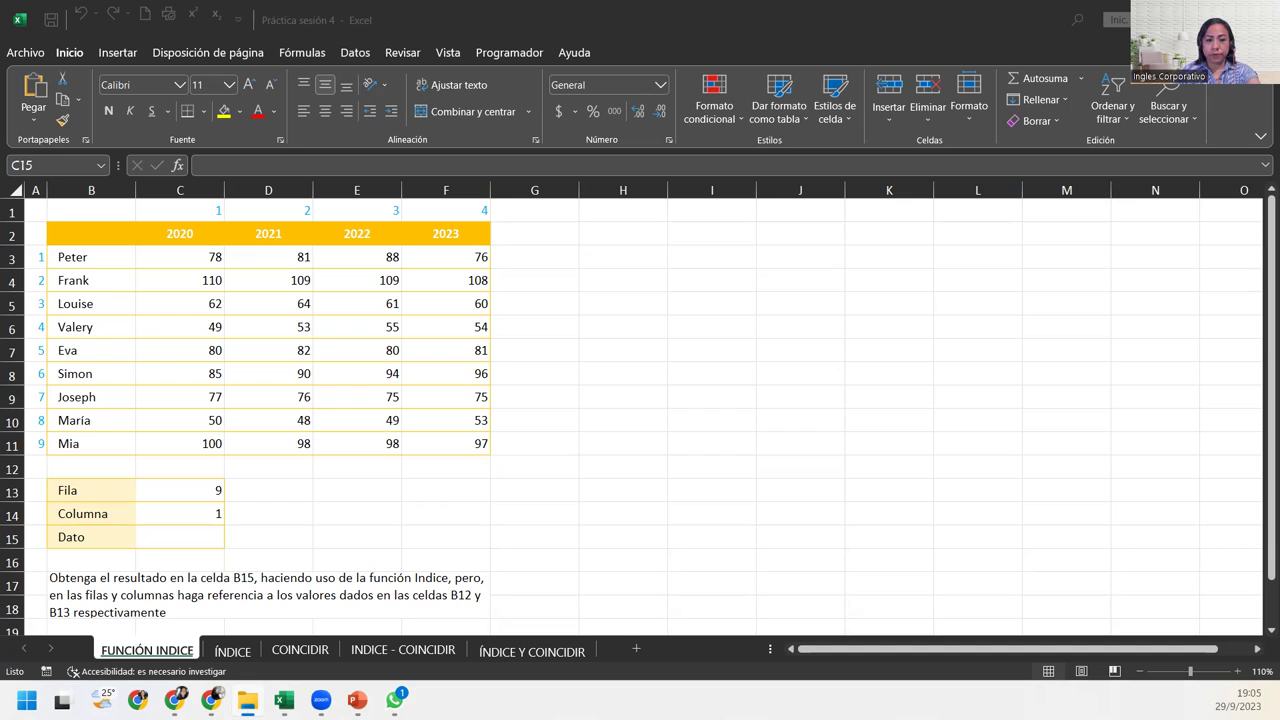
pyautogui.click(180, 537)
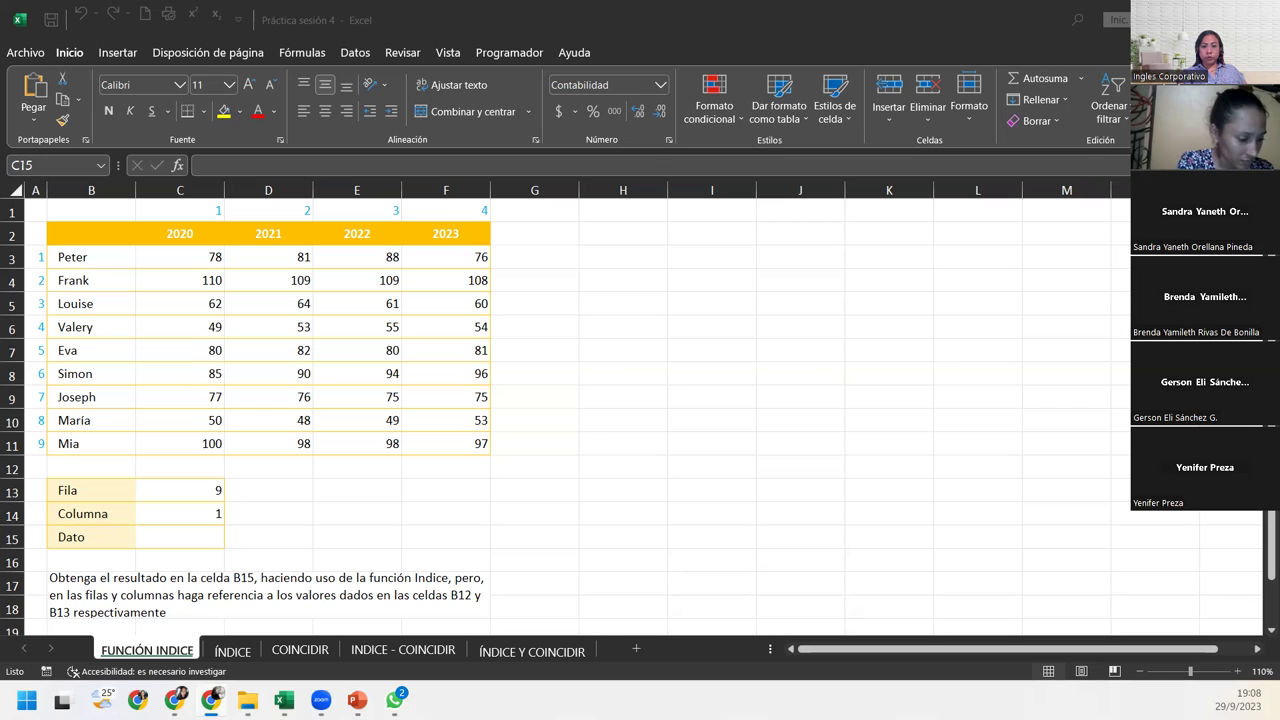
pyautogui.click(163, 536)
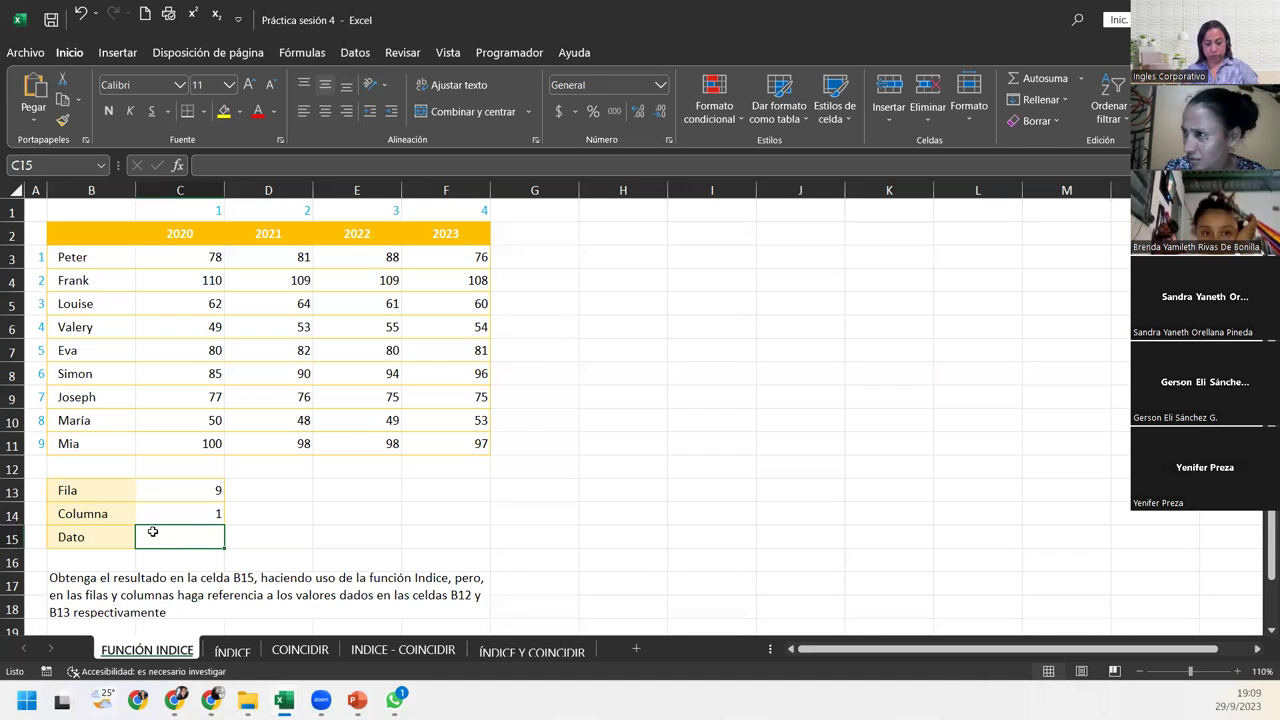
# Select the B17 exercise instructions, then show the Fórmulas function library.
pyautogui.click(35, 582)
pyautogui.click(90, 590)
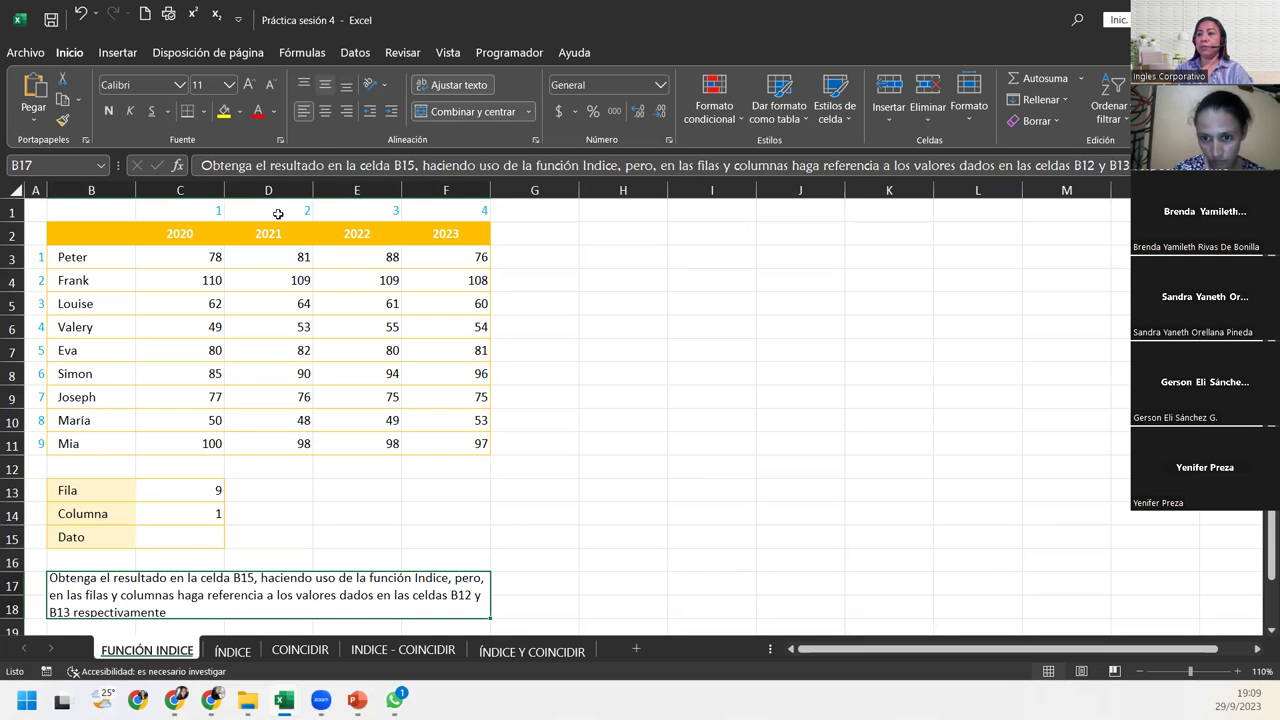
pyautogui.click(302, 52)
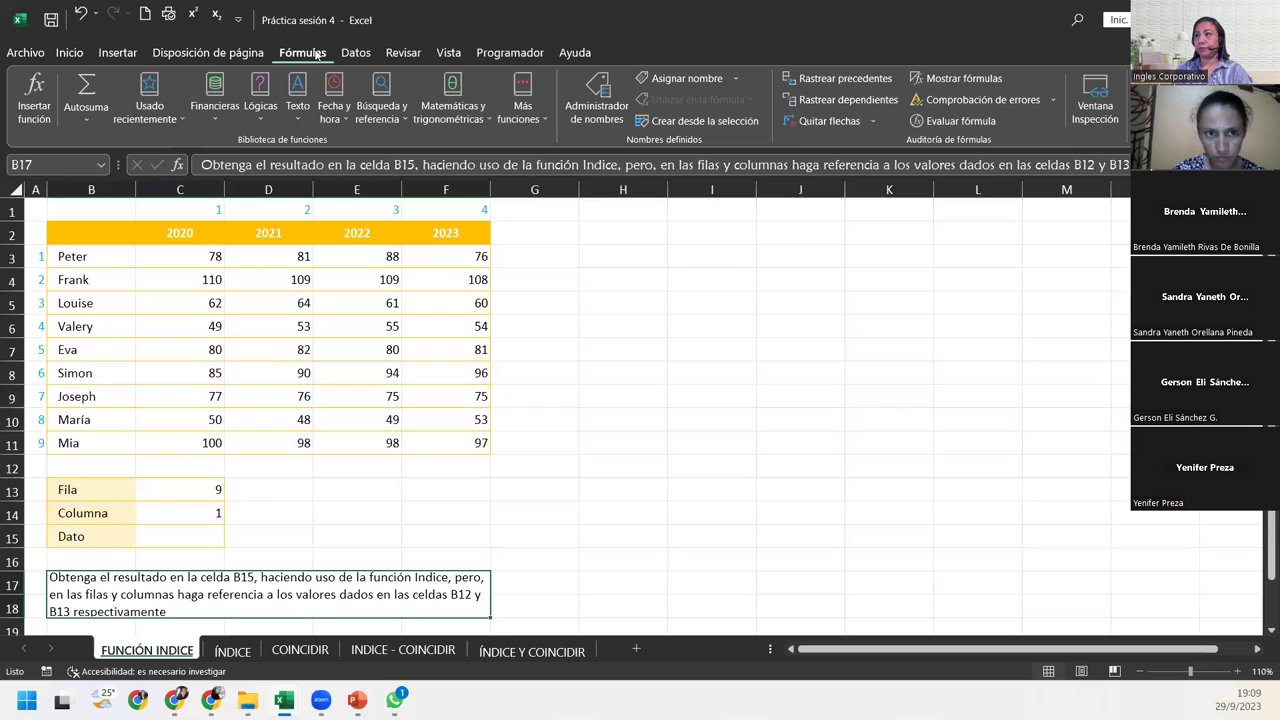
pyautogui.click(387, 108)
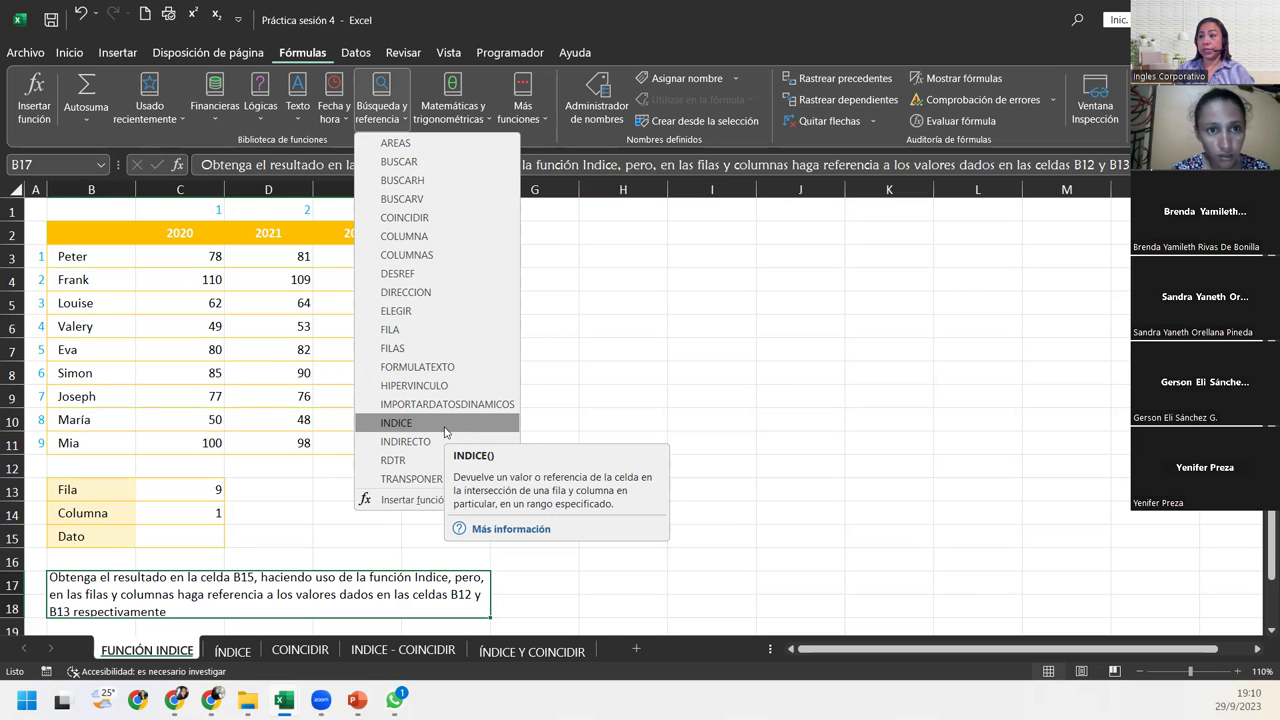
pyautogui.click(197, 541)
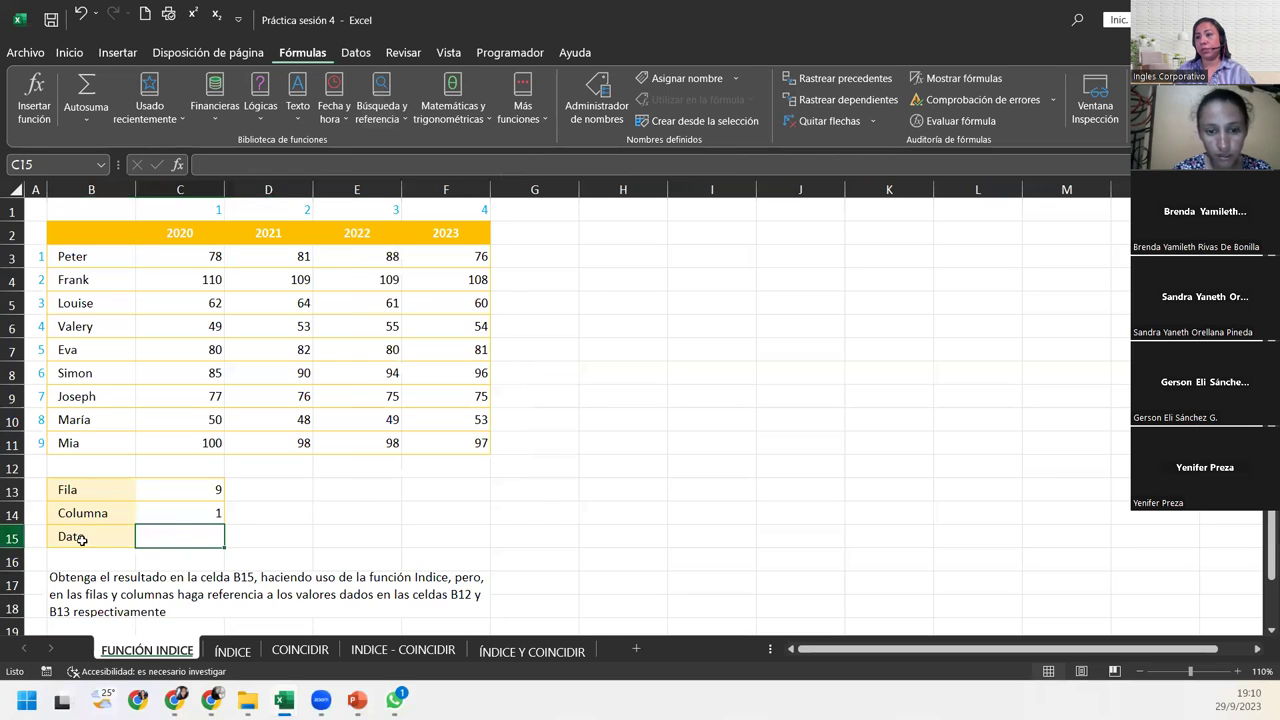
pyautogui.click(356, 97)
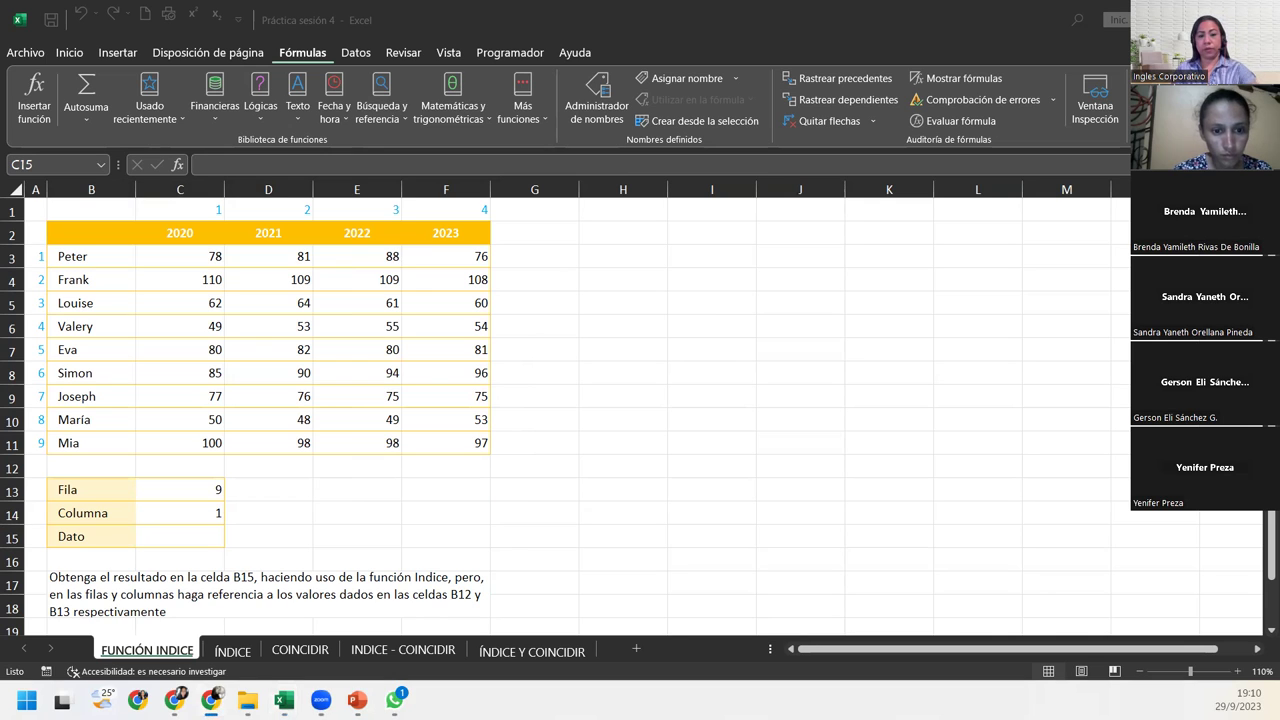
pyautogui.click(203, 537)
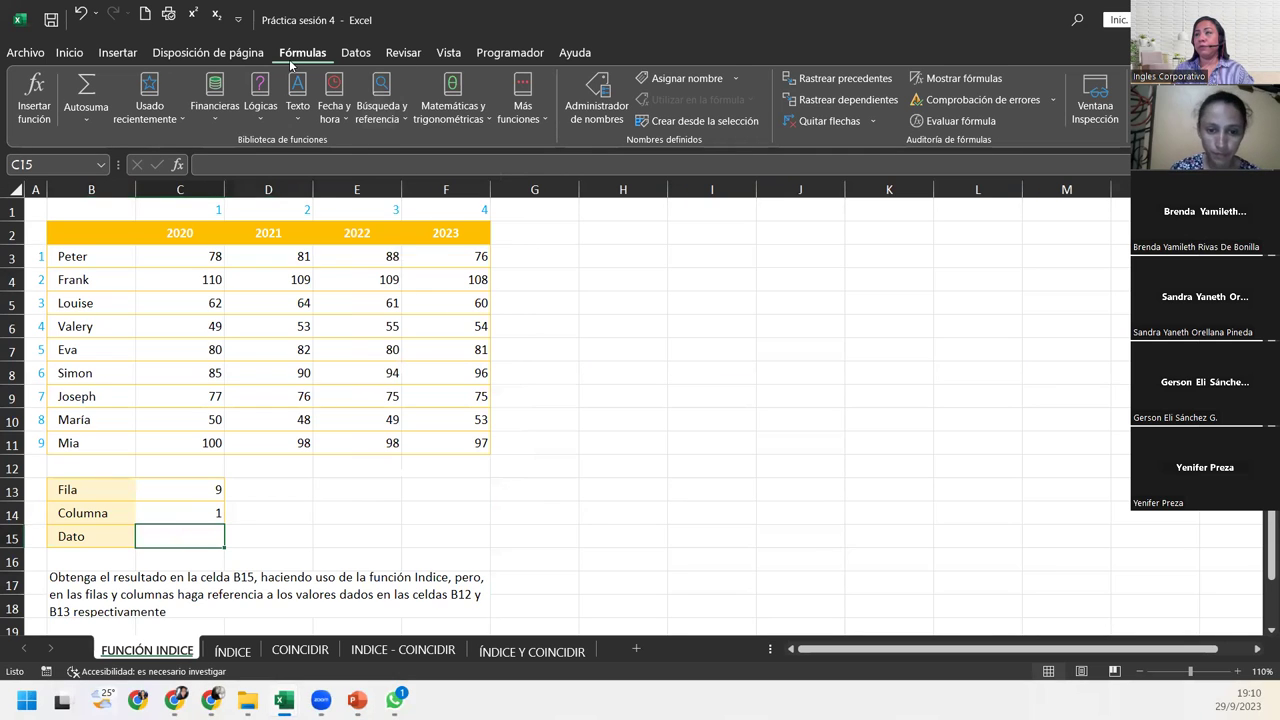
pyautogui.click(381, 105)
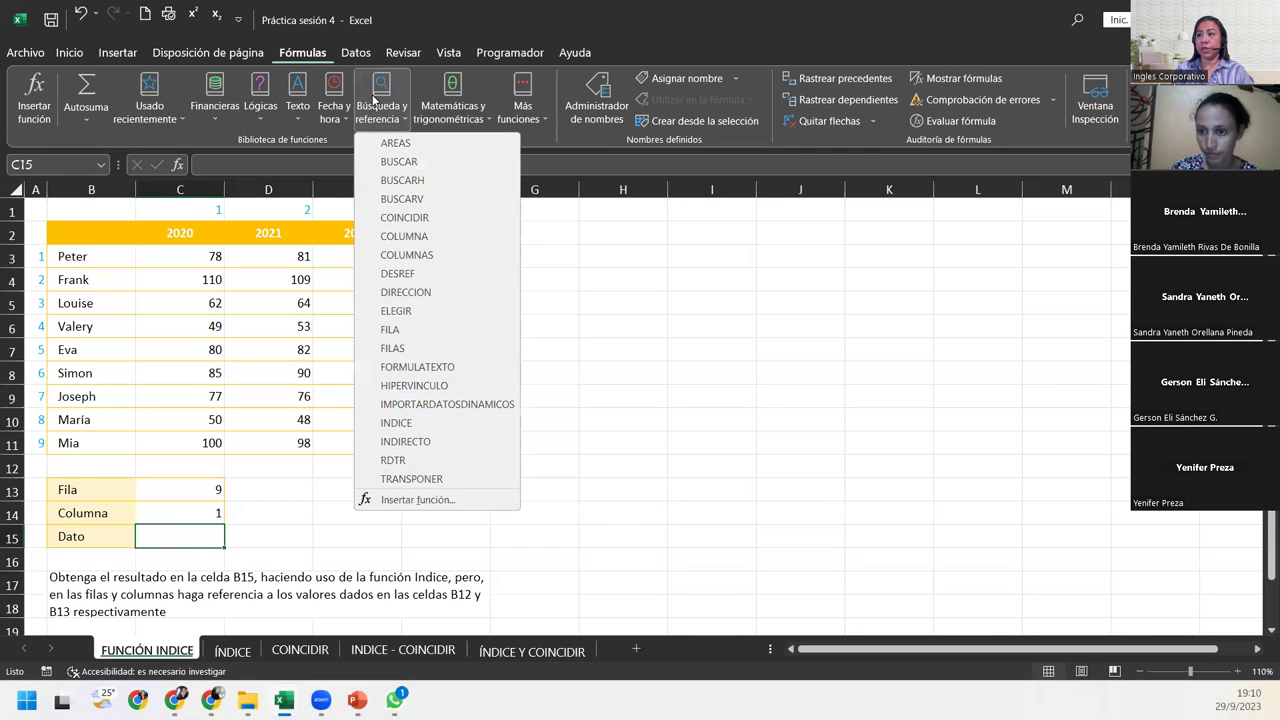
pyautogui.click(436, 423)
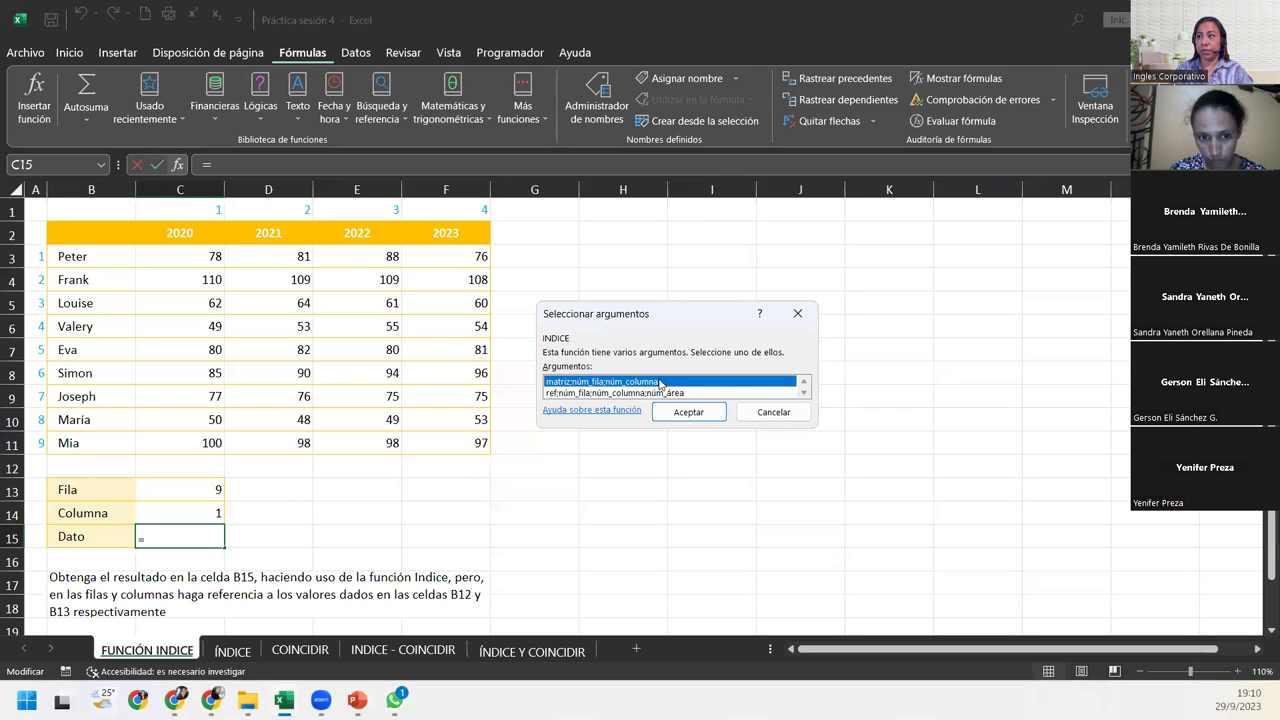
pyautogui.click(679, 411)
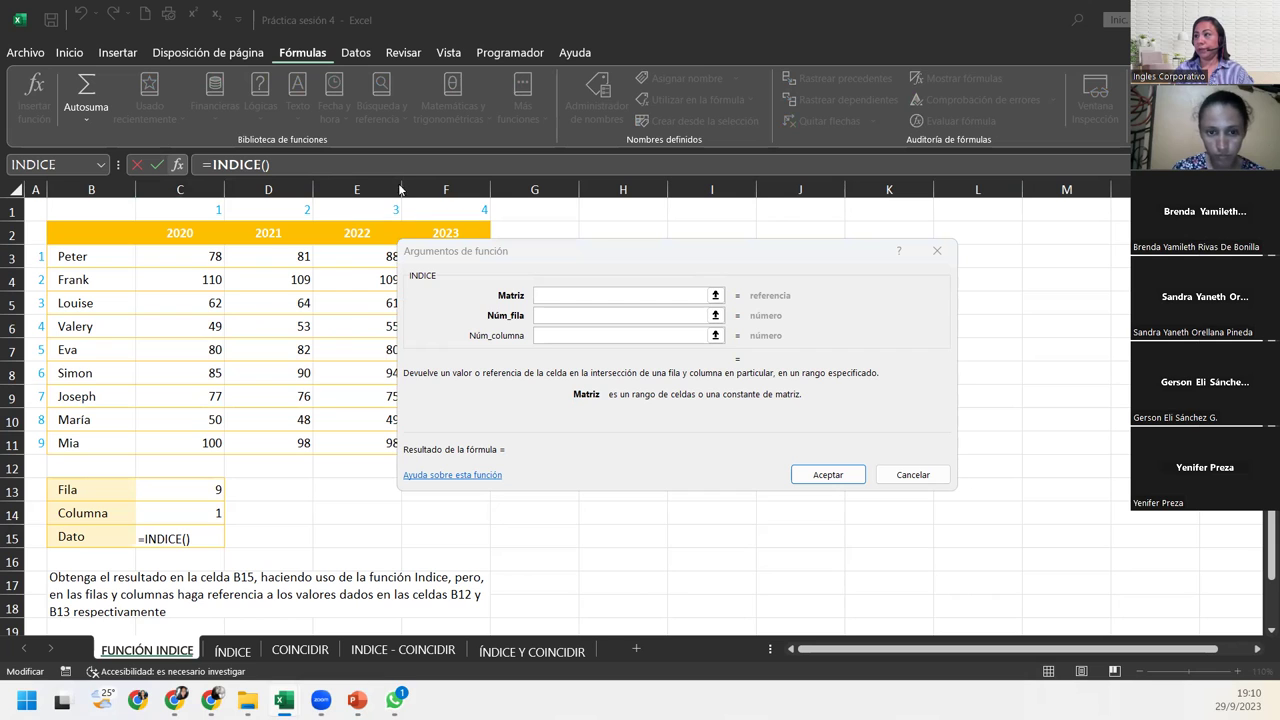
pyautogui.moveTo(608, 264); pyautogui.dragTo(718, 290)
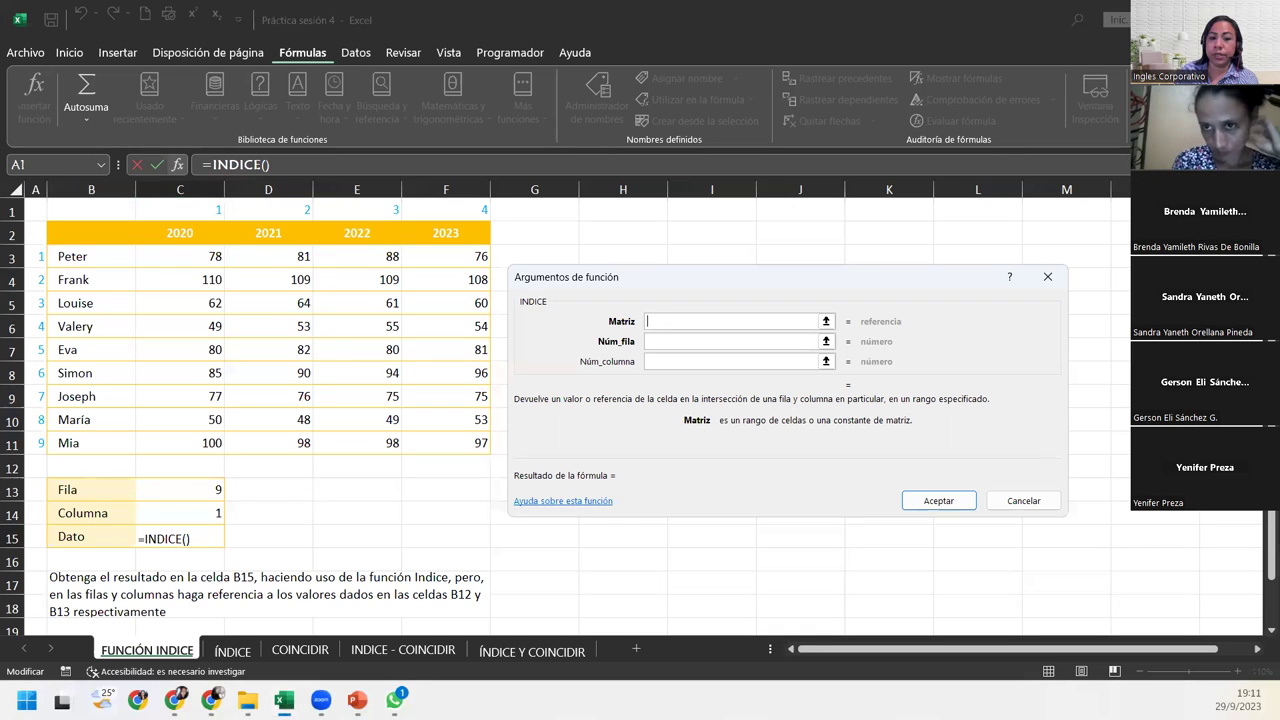
pyautogui.click(1047, 276)
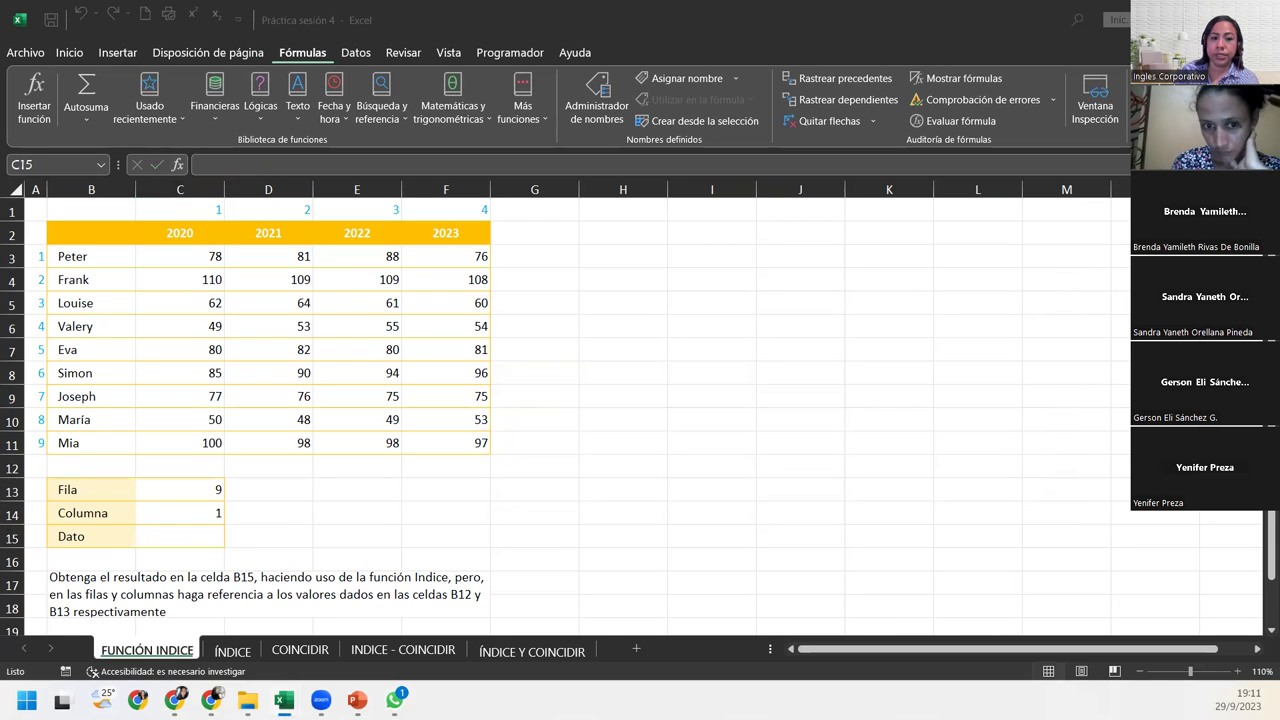
# Insert INDICE's array form in C15 from Búsqueda y referencia, with Matriz C3:F11.
pyautogui.click(169, 540)
pyautogui.click(381, 105)
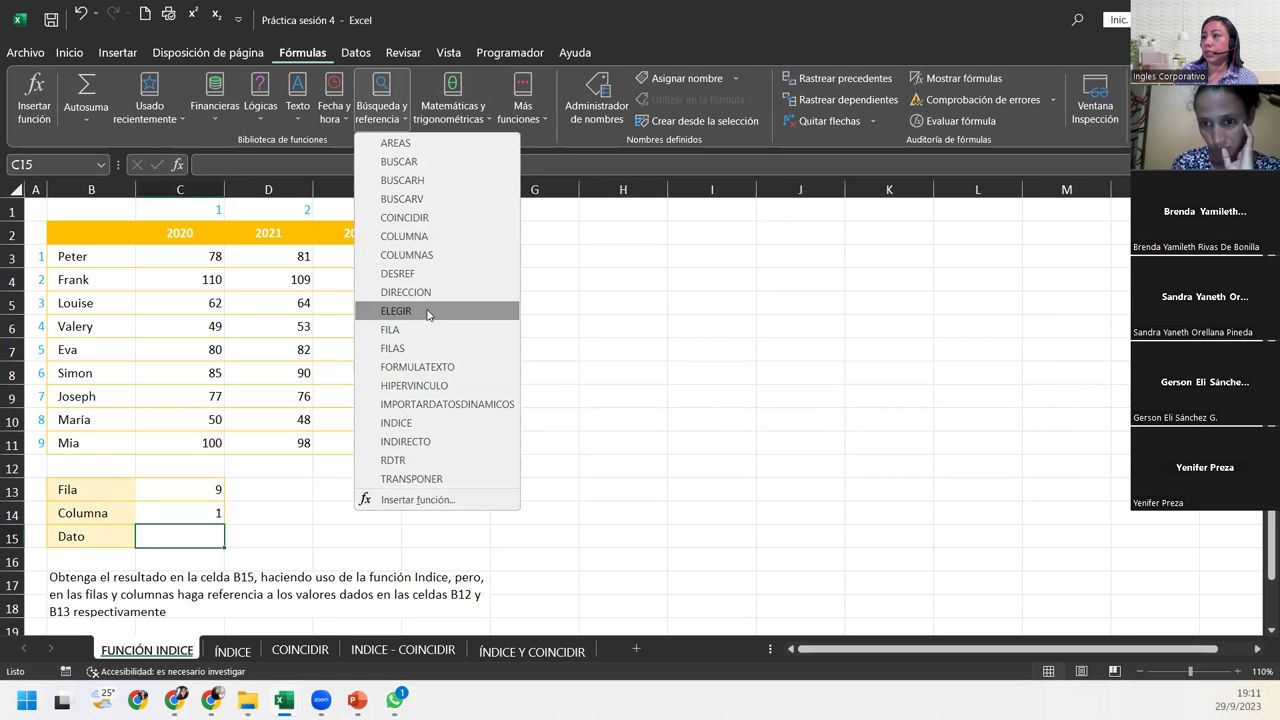
pyautogui.click(381, 110)
pyautogui.click(381, 110)
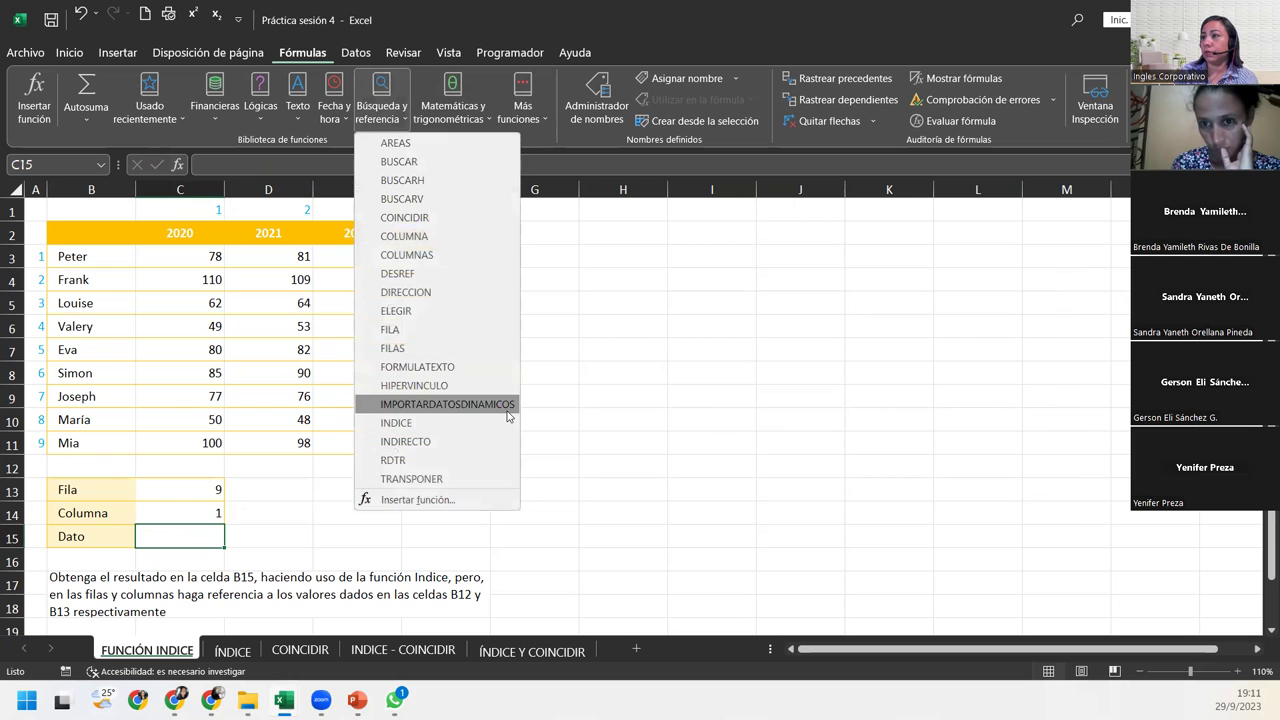
pyautogui.click(500, 423)
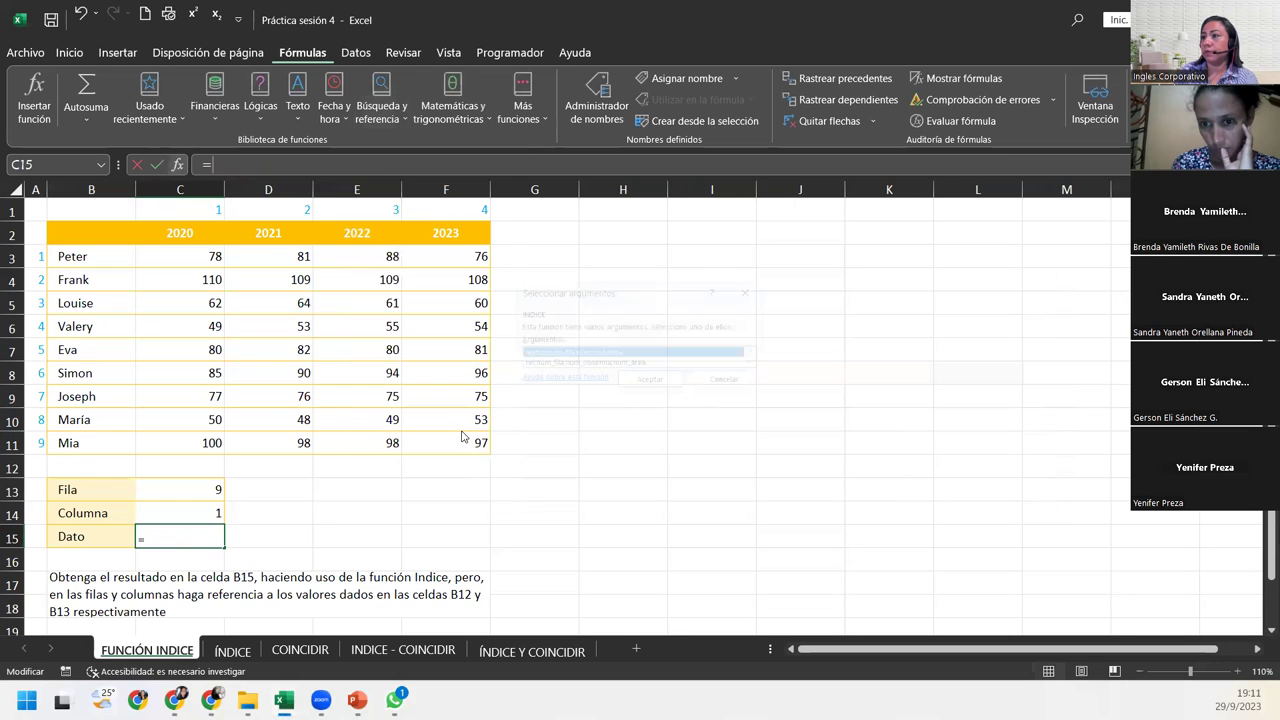
pyautogui.click(650, 382)
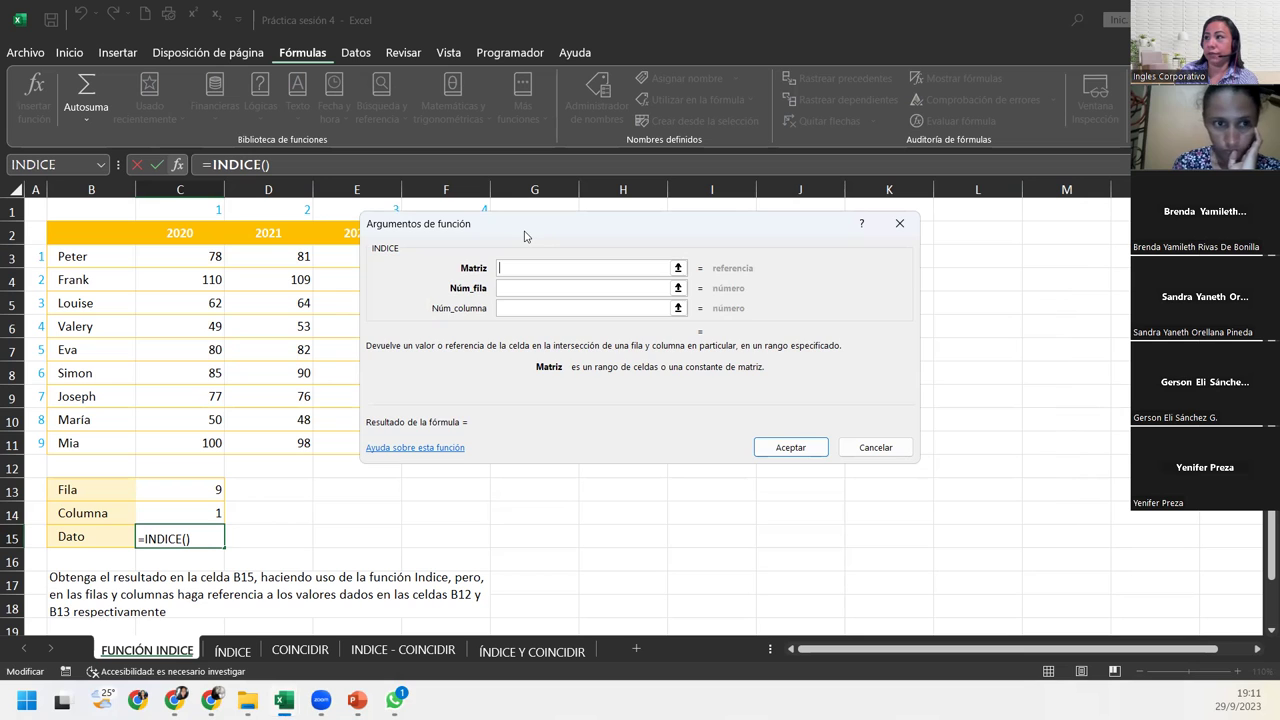
pyautogui.moveTo(523, 237); pyautogui.dragTo(724, 246)
pyautogui.moveTo(172, 258)
pyautogui.mouseDown()
pyautogui.moveTo(395, 383)
pyautogui.moveTo(434, 440)
pyautogui.mouseUp()
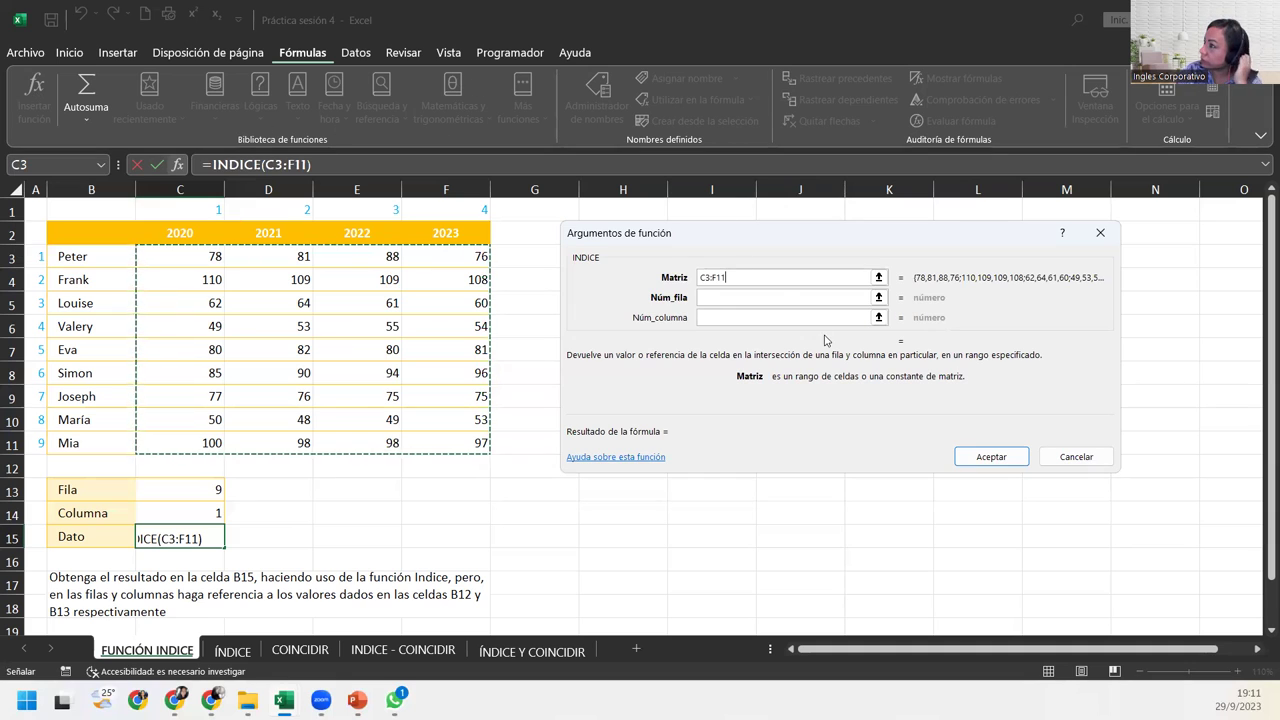
pyautogui.click(749, 296)
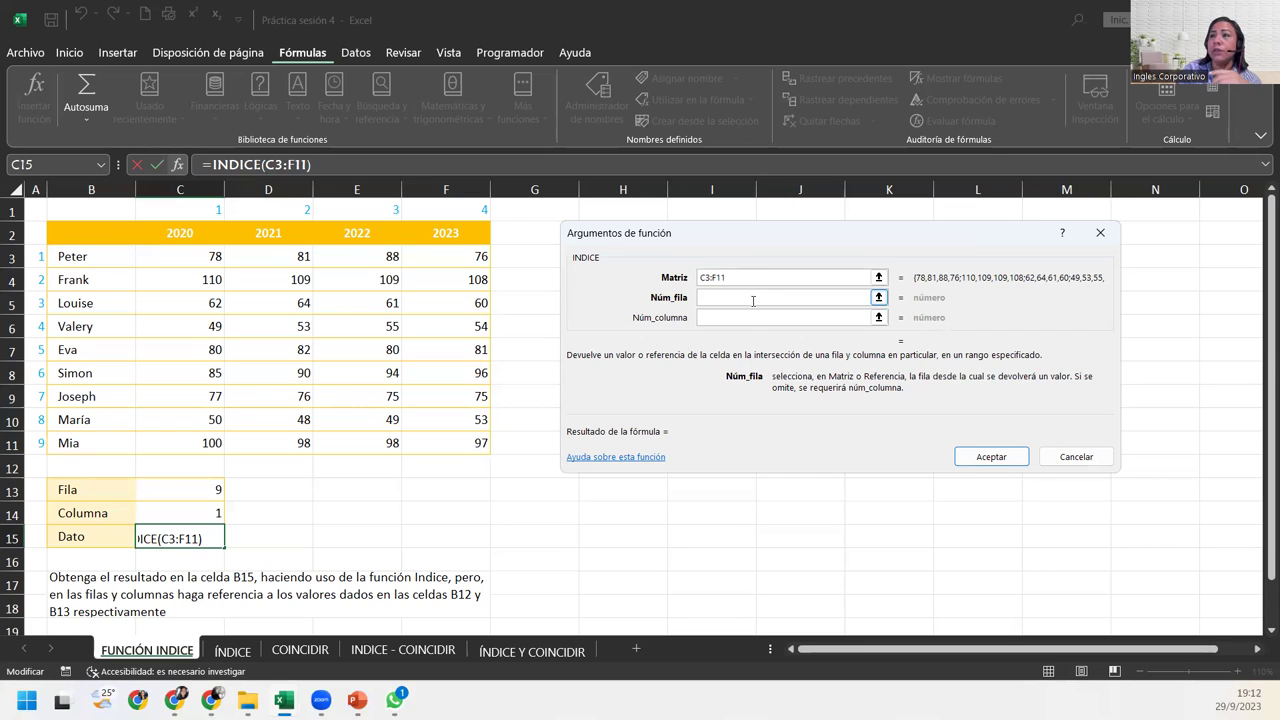
pyautogui.write('1')
pyautogui.click(725, 316)
pyautogui.write('1')
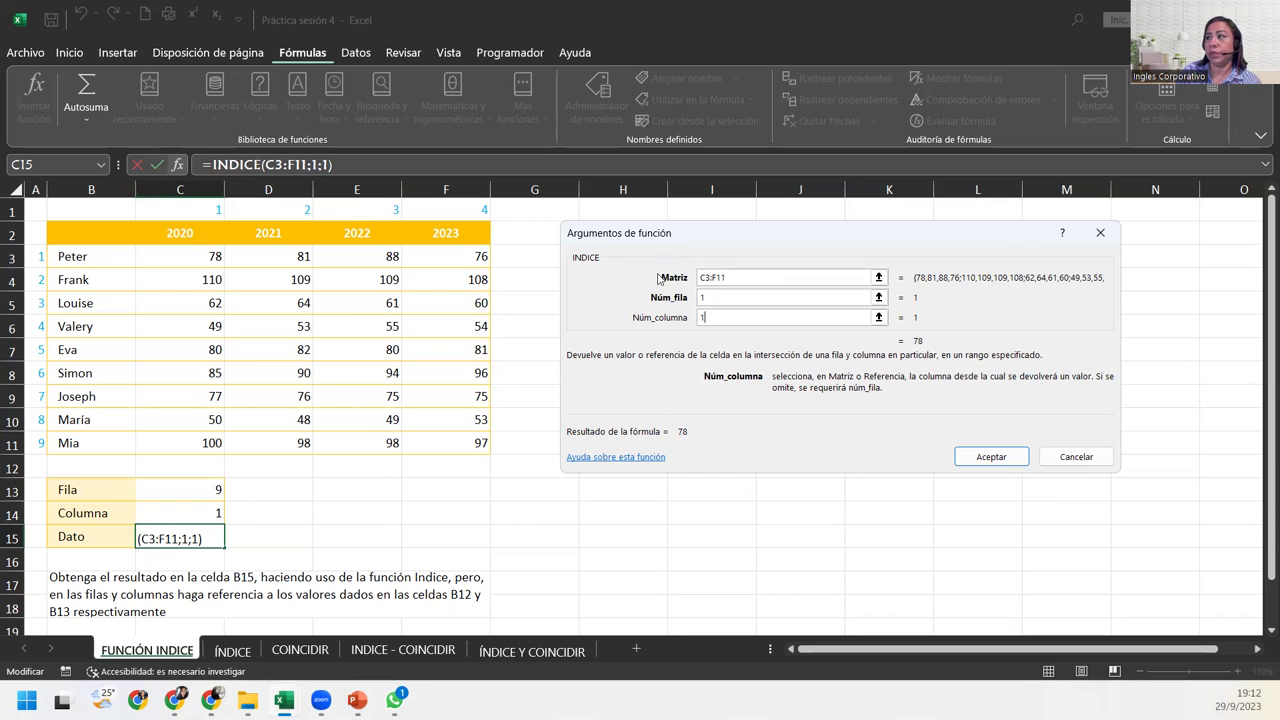
pyautogui.click(720, 300)
pyautogui.press('BackSpace')
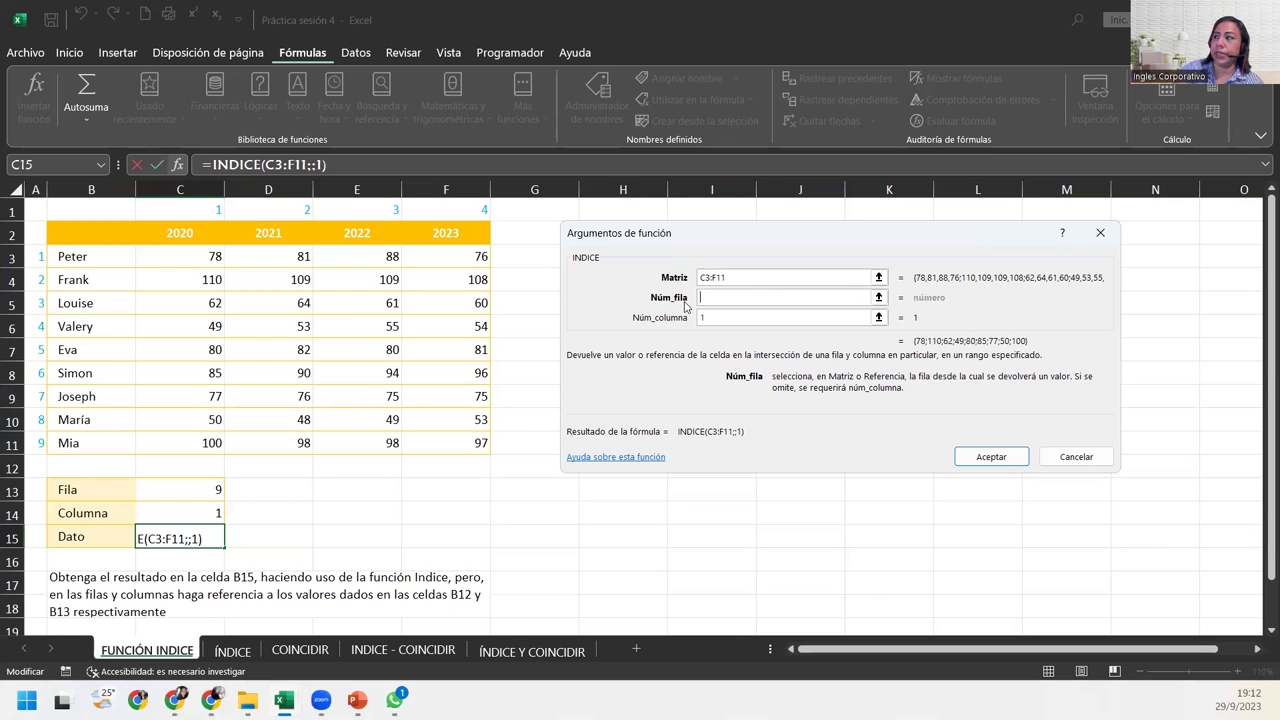
pyautogui.click(680, 317)
pyautogui.click(681, 318)
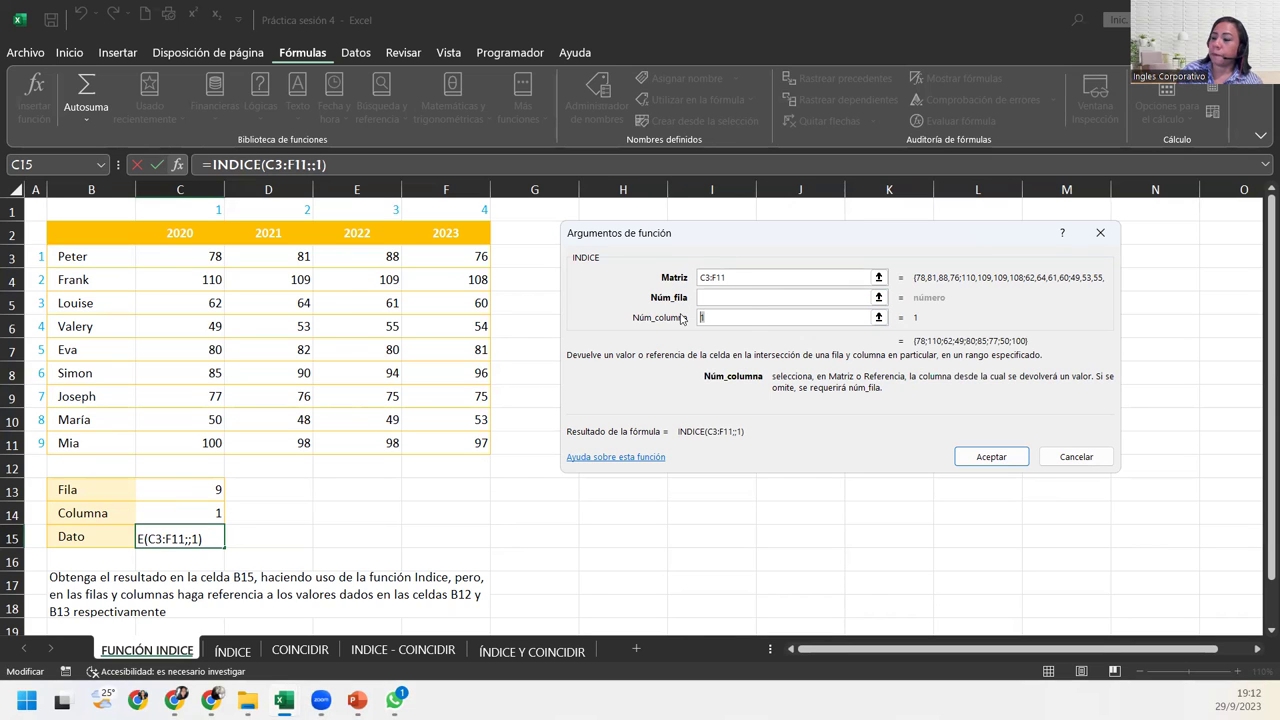
pyautogui.press('BackSpace')
pyautogui.click(710, 297)
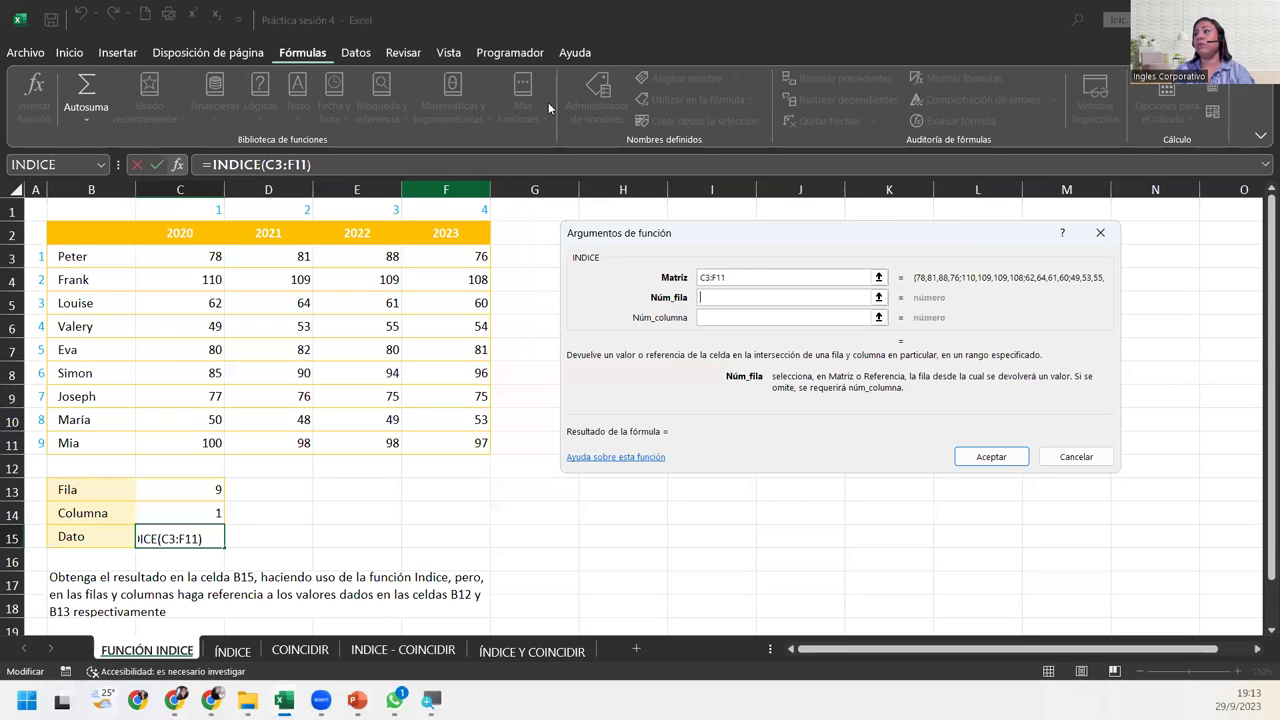
# Set INDICE's Núm_fila argument to cell C13, the Fila value 9.
pyautogui.press('Tab')
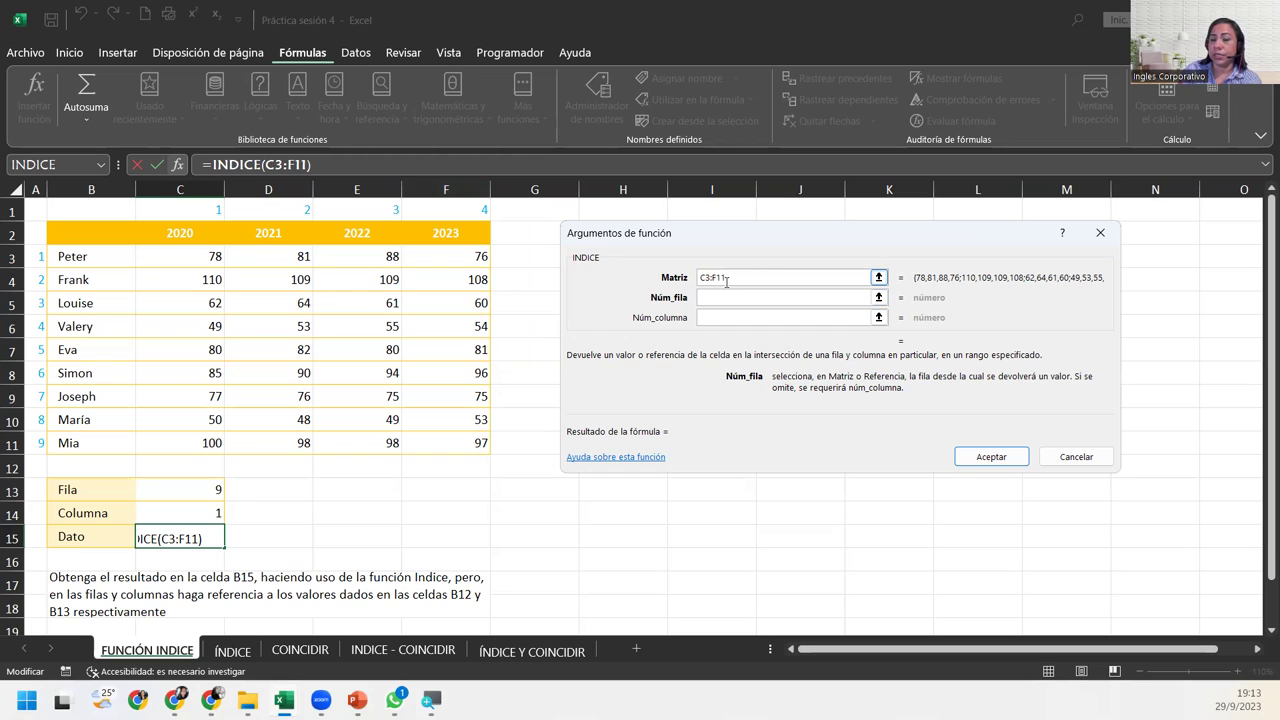
pyautogui.click(719, 294)
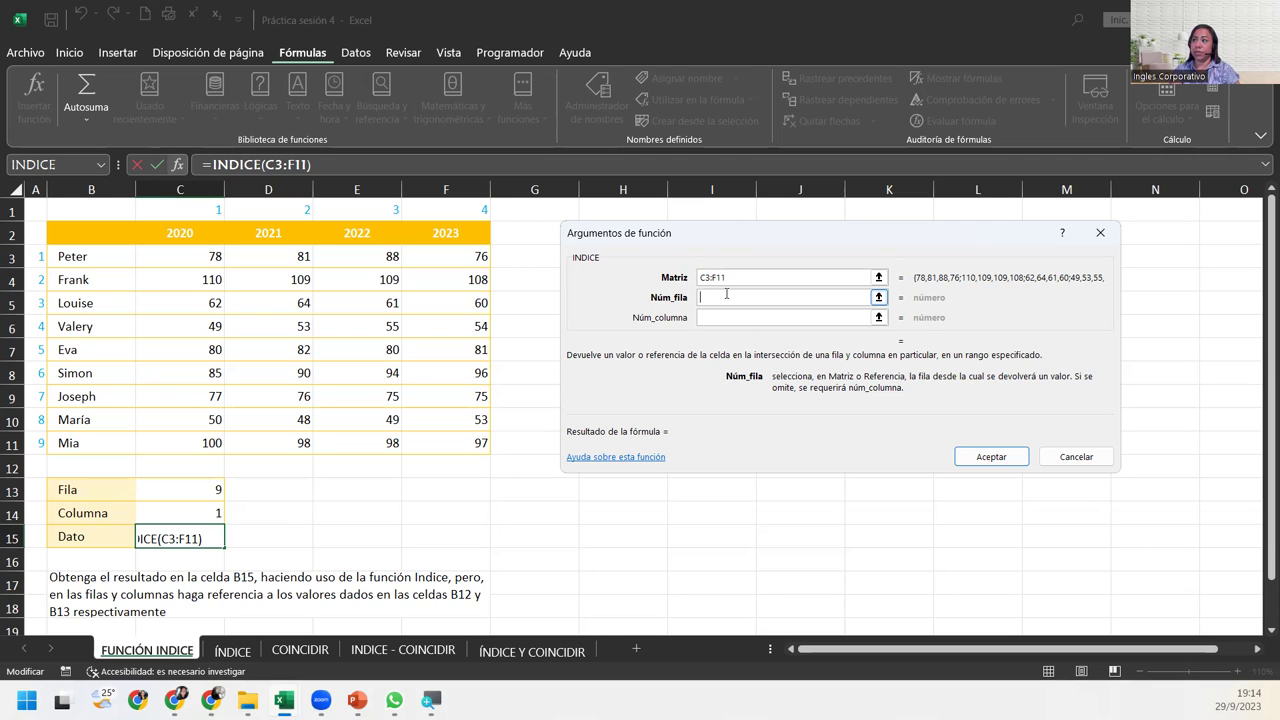
pyautogui.click(166, 486)
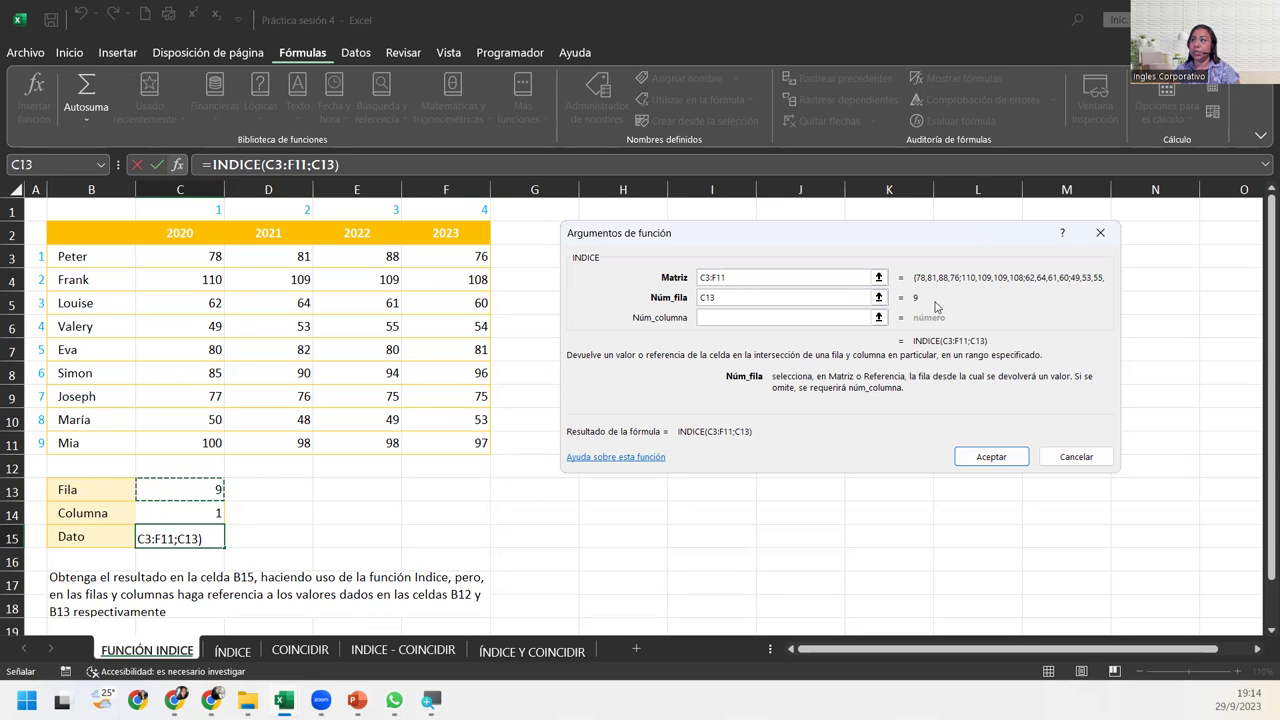
# Set Núm_columna to cell C14, giving =INDICE(C3:F11;C13;C14) = 100.
pyautogui.click(790, 314)
pyautogui.click(171, 517)
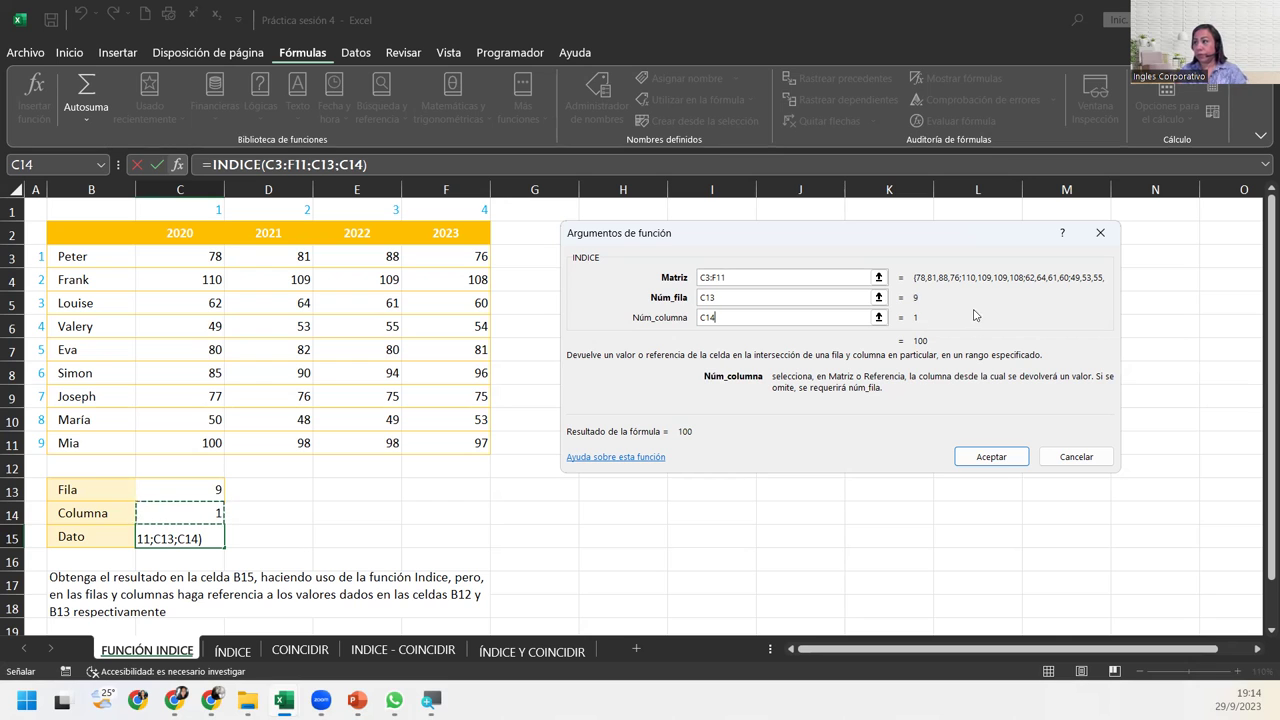
pyautogui.click(990, 458)
pyautogui.scroll(-3, 200, 537)
pyautogui.scroll(3, 200, 537)
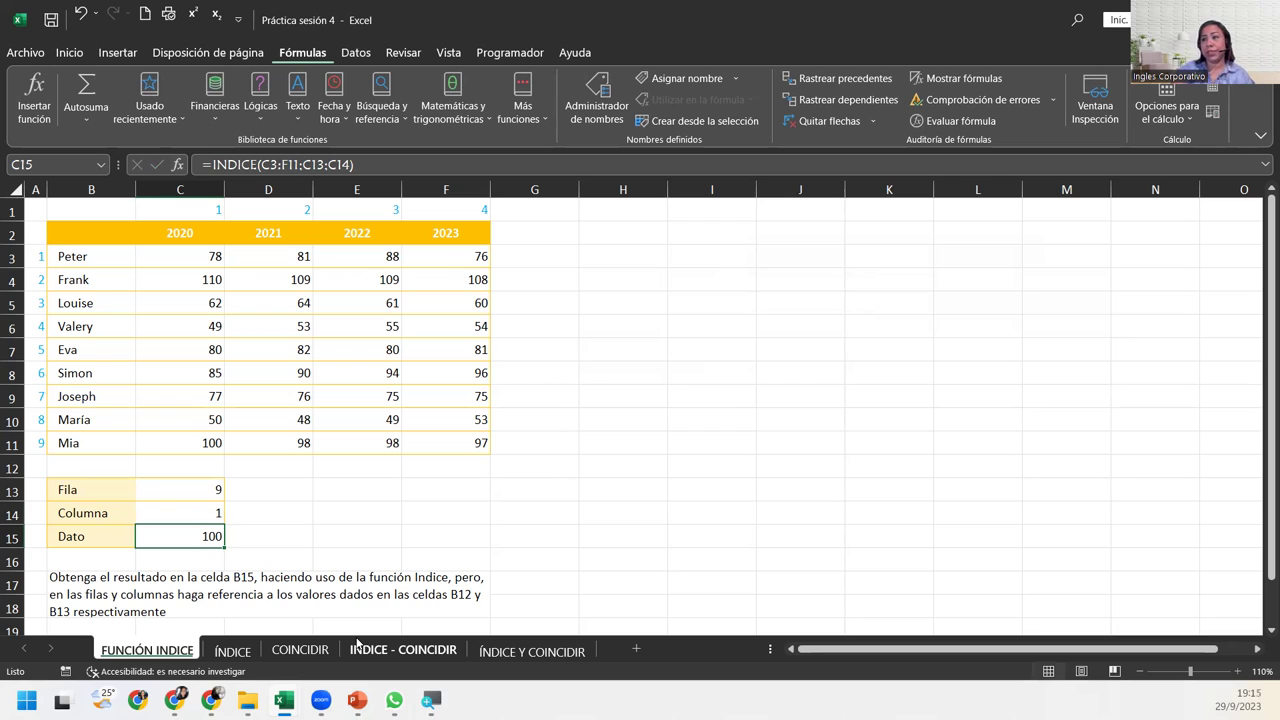
pyautogui.press('Up')
pyautogui.write('3')
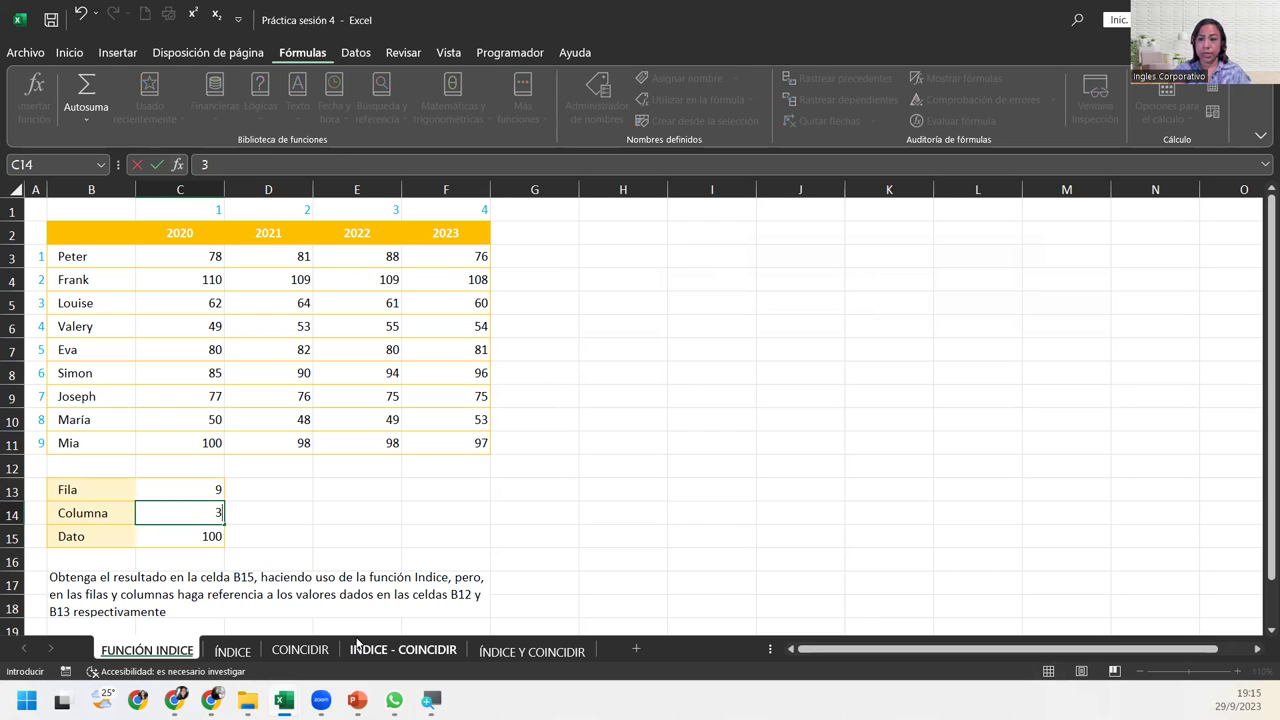
pyautogui.press('Return')
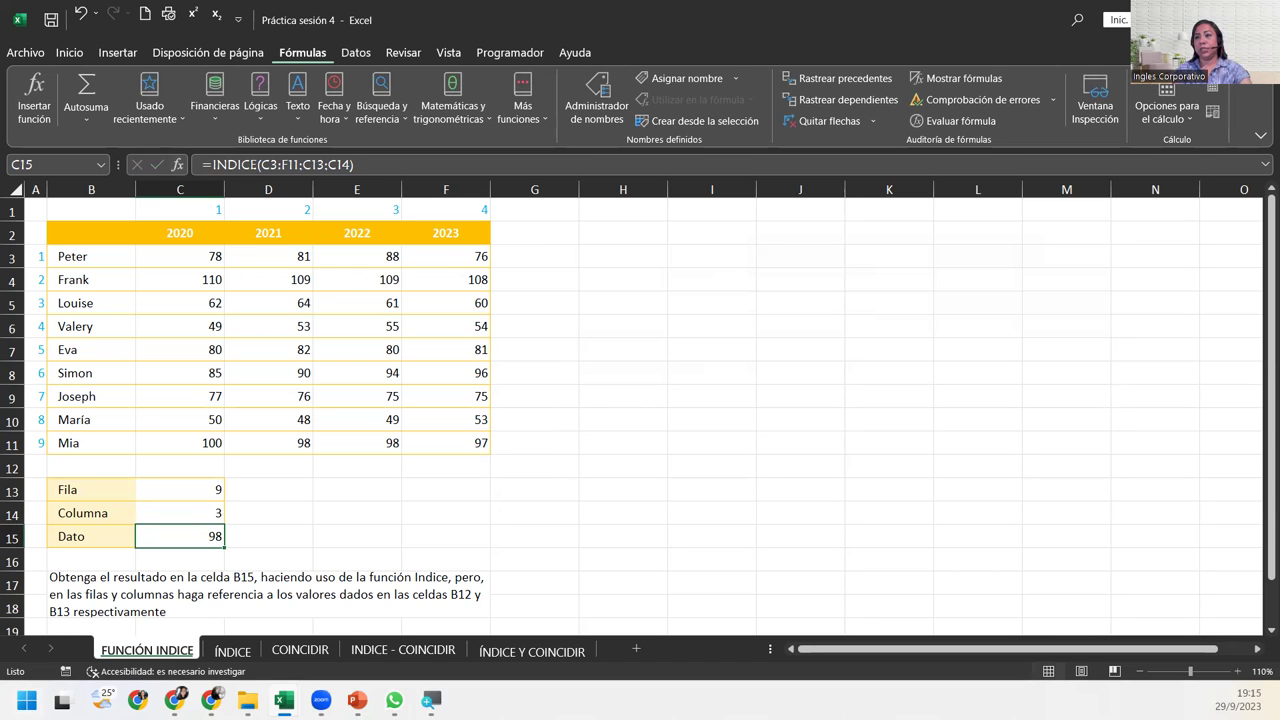
pyautogui.moveTo(42, 442); pyautogui.dragTo(480, 442)
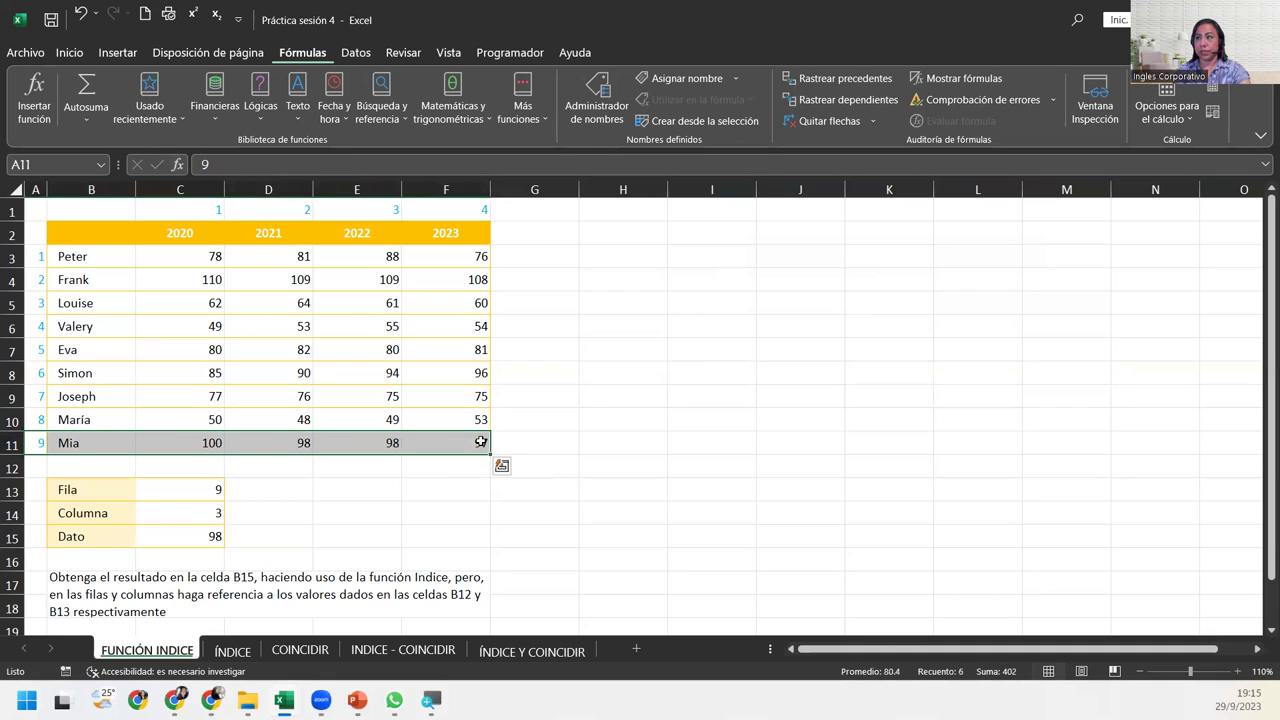
pyautogui.moveTo(356, 256)
pyautogui.mouseDown()
pyautogui.moveTo(365, 461)
pyautogui.moveTo(365, 446)
pyautogui.mouseUp()
pyautogui.keyDown('ctrl'); pyautogui.click(372, 442); pyautogui.keyUp('ctrl')
pyautogui.keyDown('ctrl'); pyautogui.click(366, 442); pyautogui.keyUp('ctrl')
pyautogui.keyDown('ctrl'); pyautogui.click(366, 442); pyautogui.keyUp('ctrl')
pyautogui.keyDown('ctrl'); pyautogui.click(366, 442); pyautogui.keyUp('ctrl')
pyautogui.keyDown('ctrl'); pyautogui.click(366, 442); pyautogui.keyUp('ctrl')
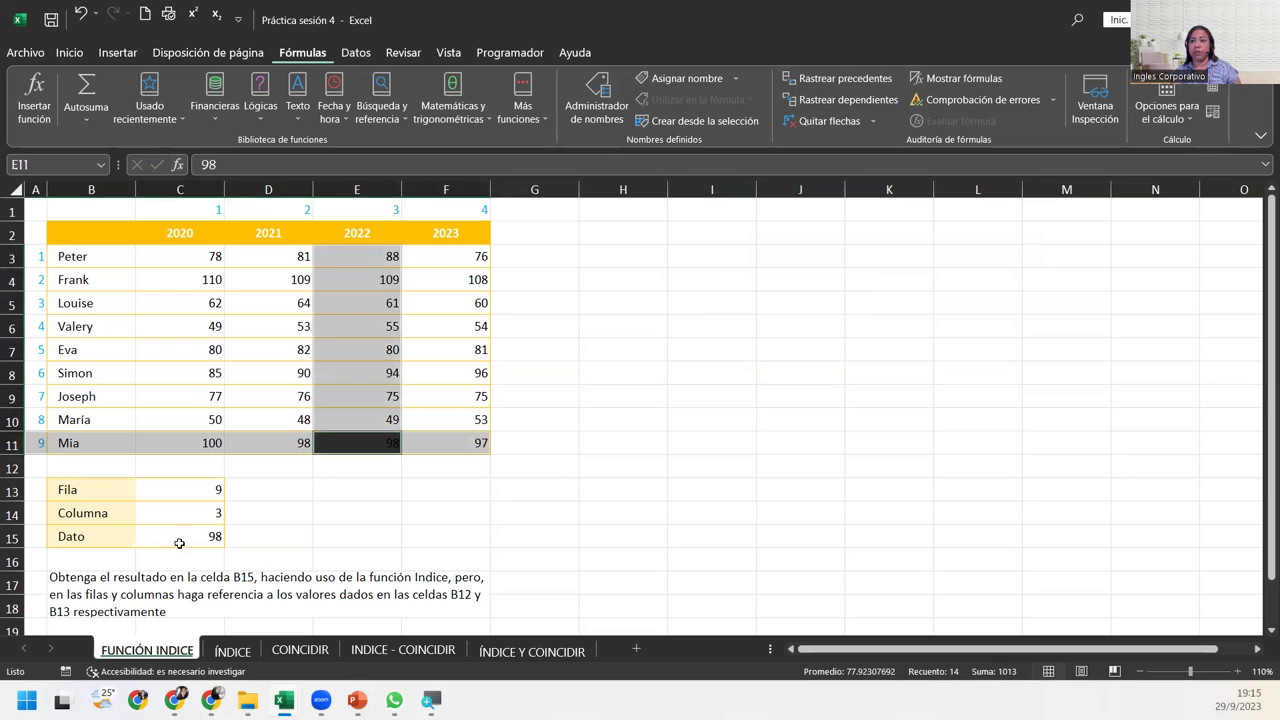
pyautogui.click(359, 324)
pyautogui.click(182, 496)
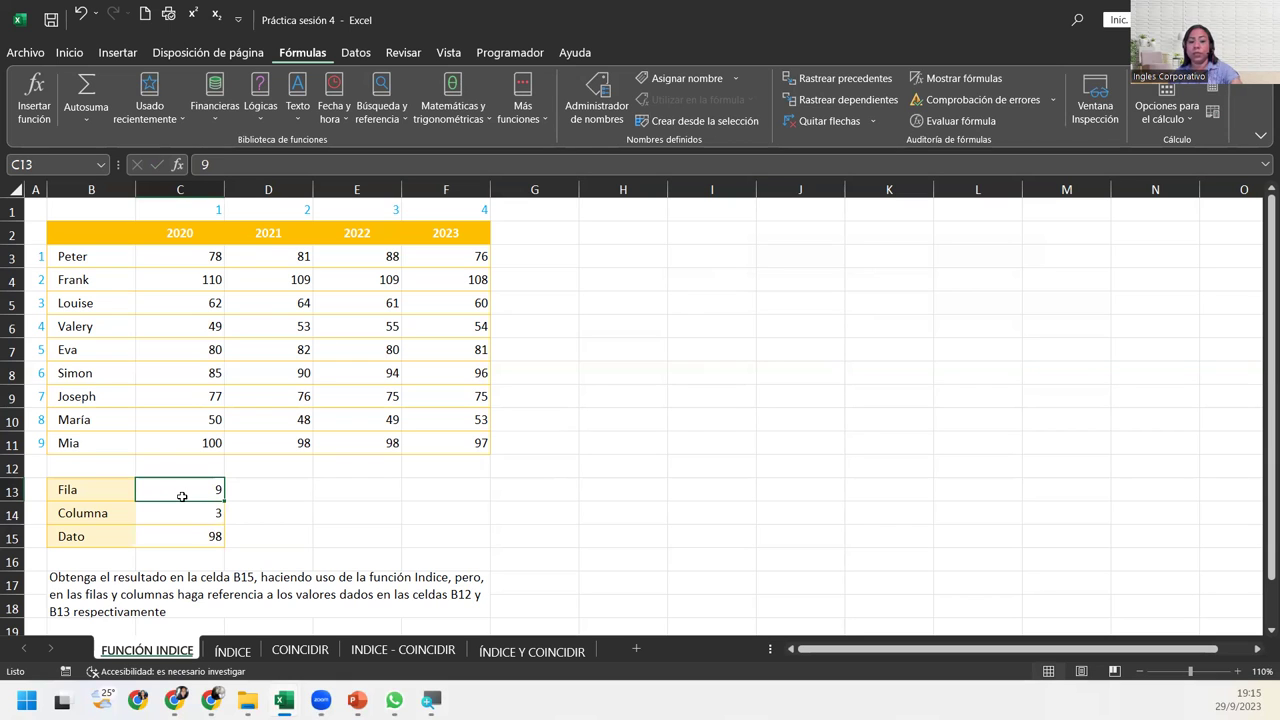
# Enter 4 in C13 and highlight row 6 and column E crossing at 55.
pyautogui.write('4')
pyautogui.press('Return')
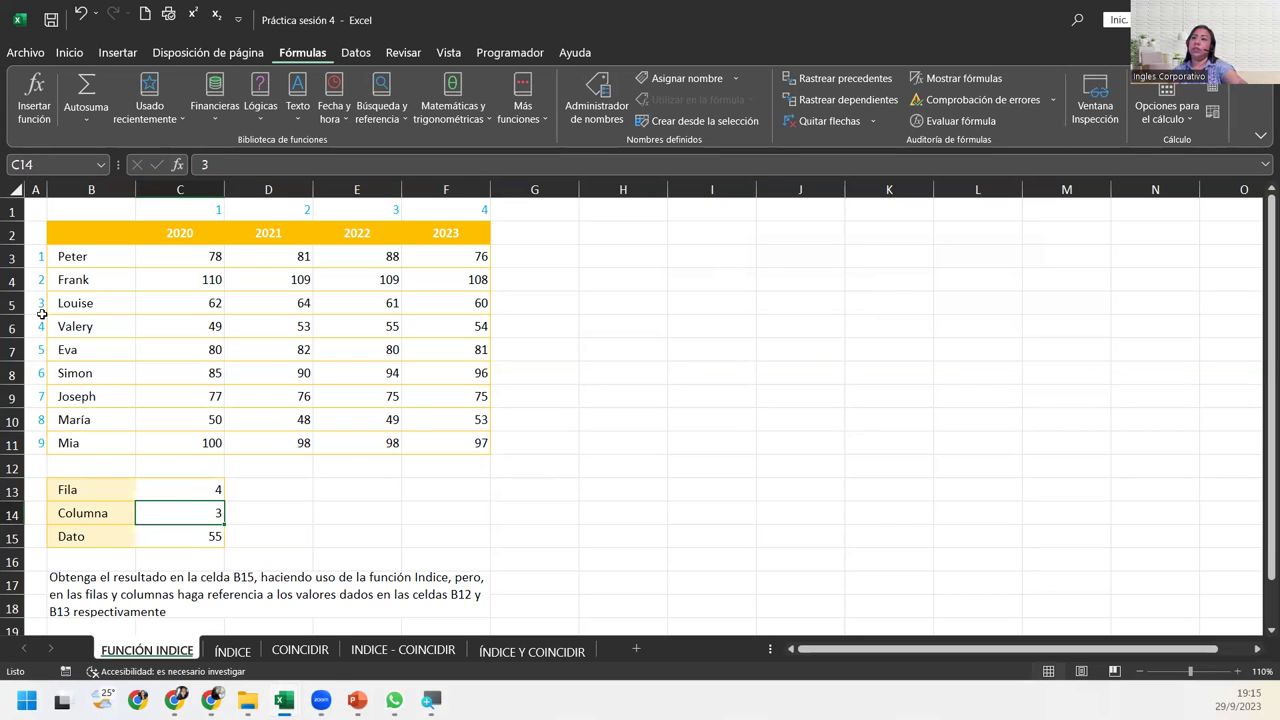
pyautogui.moveTo(40, 325); pyautogui.dragTo(477, 325)
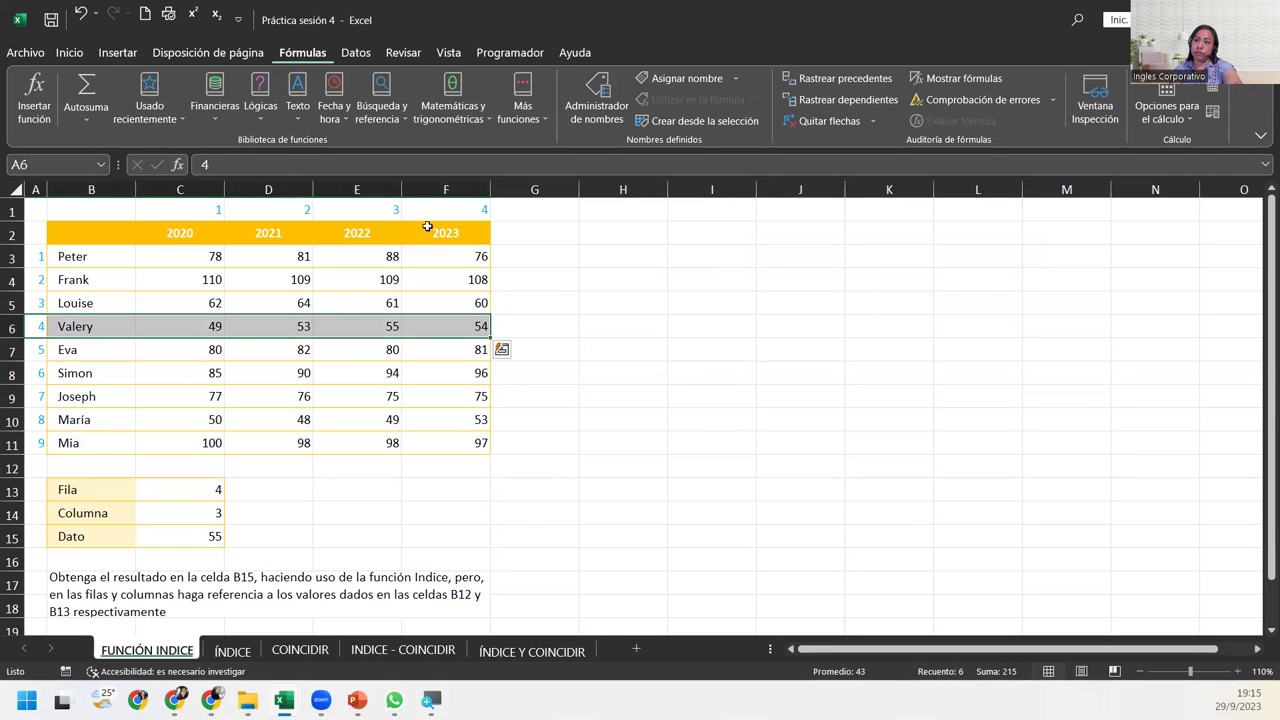
pyautogui.moveTo(341, 228); pyautogui.dragTo(363, 443)
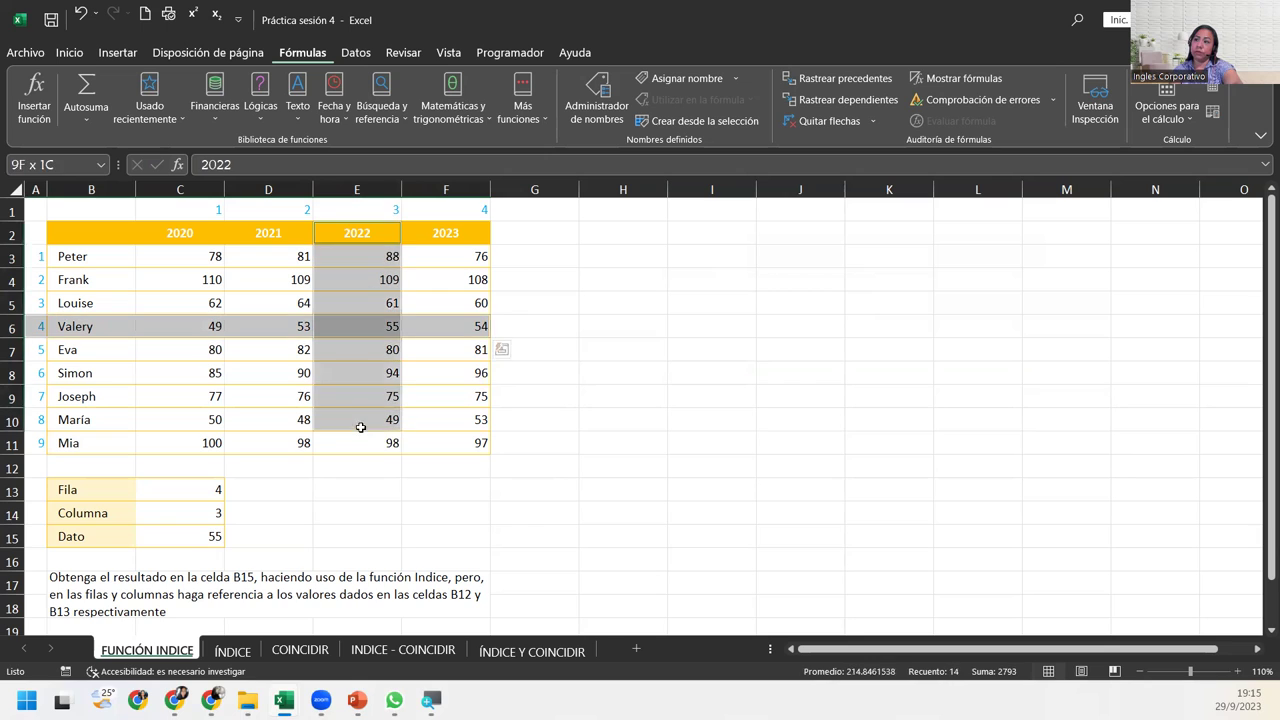
pyautogui.keyDown('ctrl'); pyautogui.click(361, 323); pyautogui.keyUp('ctrl')
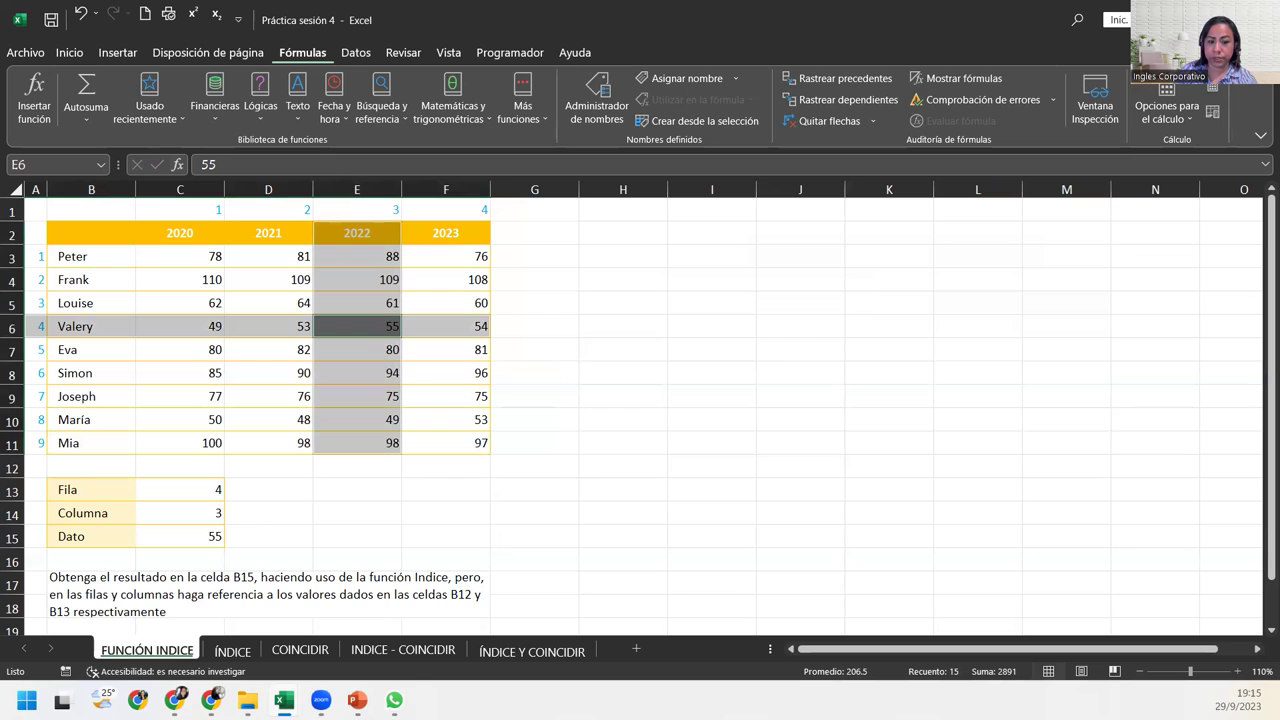
pyautogui.click(356, 326)
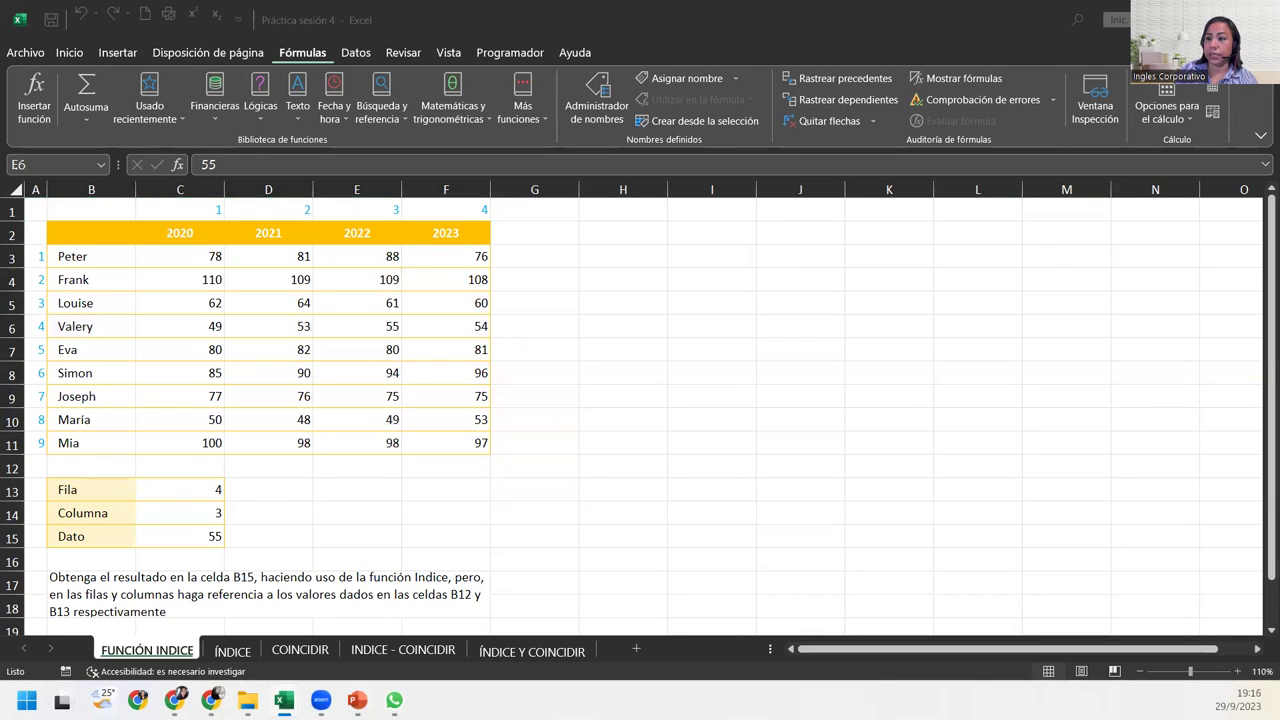
# Switch to the ÍNDICE sheet and select G2, the Gastos Mayo result cell.
pyautogui.click(236, 651)
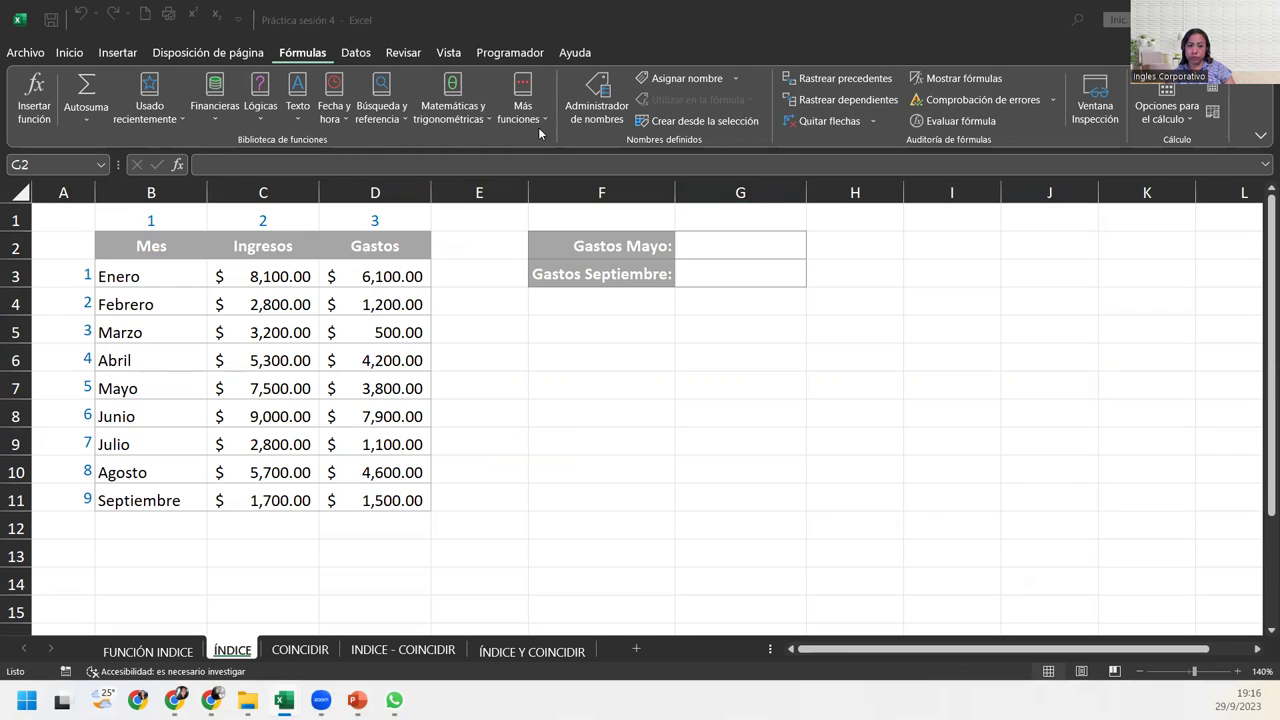
pyautogui.click(732, 245)
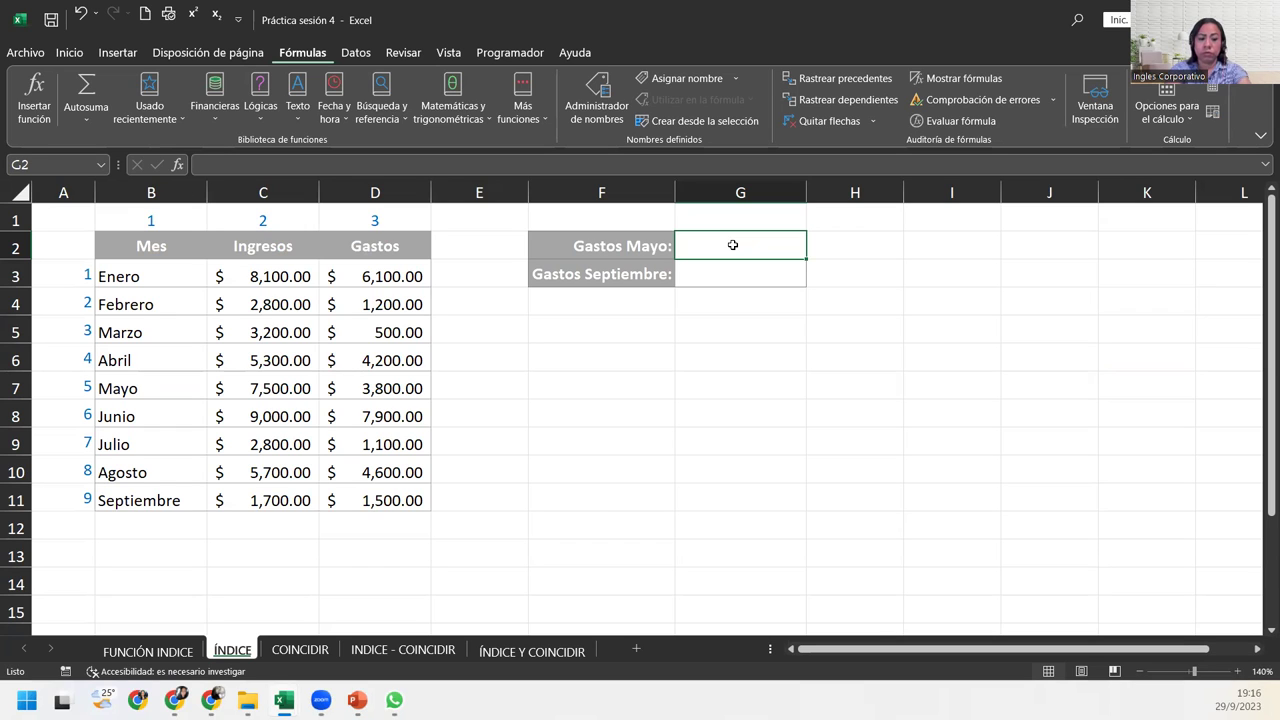
# In G2, type =INDICE(B3:D11;5;3) to fetch row 5, column 3 of the month table.
pyautogui.write('=')
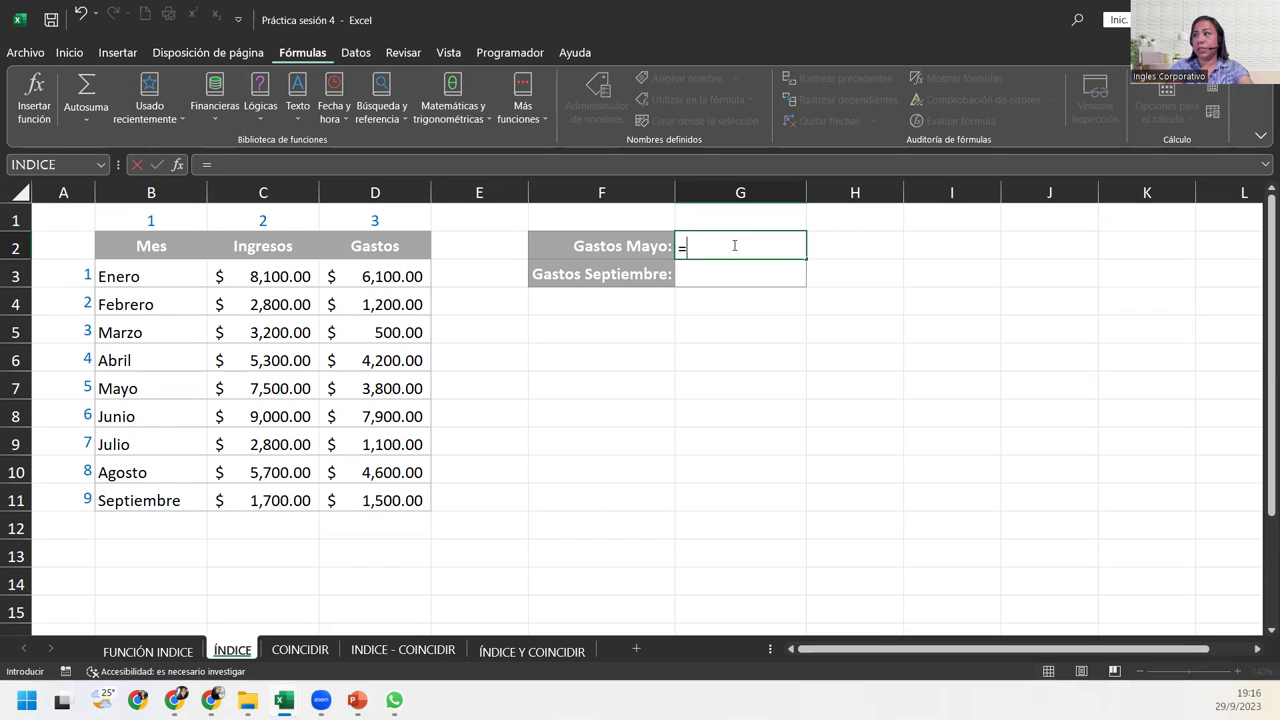
pyautogui.write('indic')
pyautogui.press('Tab')
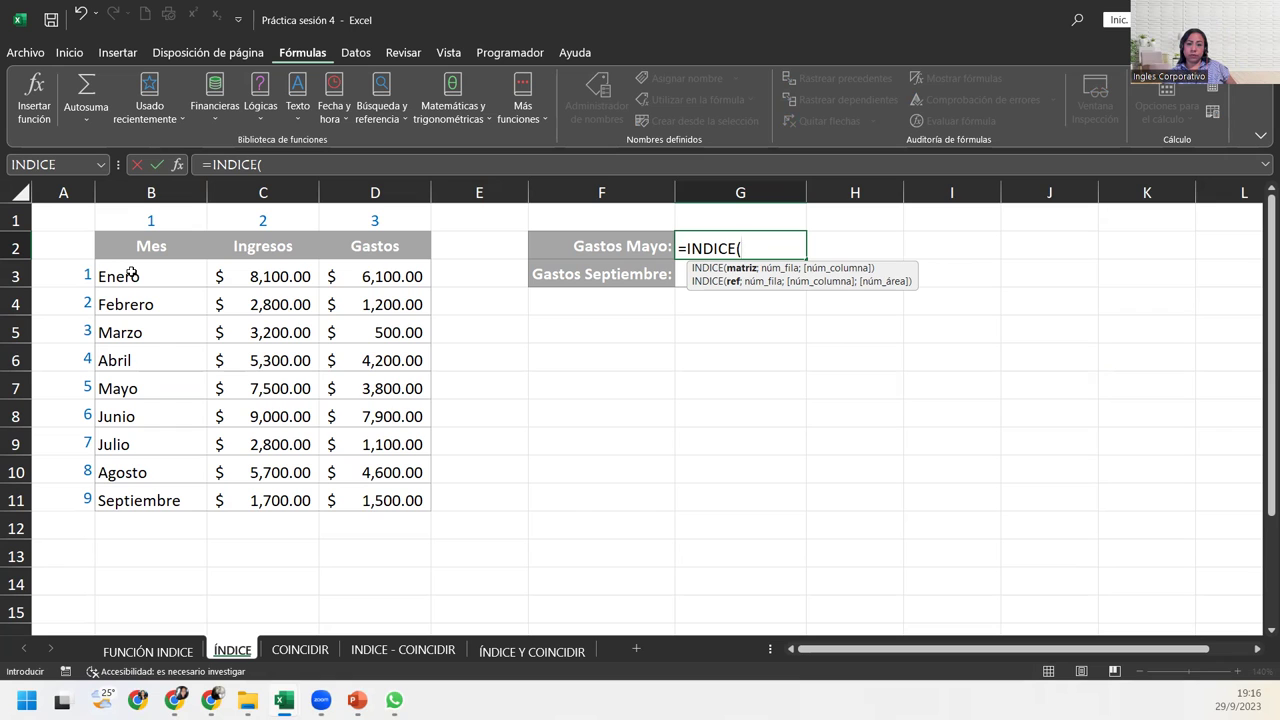
pyautogui.moveTo(131, 273); pyautogui.dragTo(380, 500)
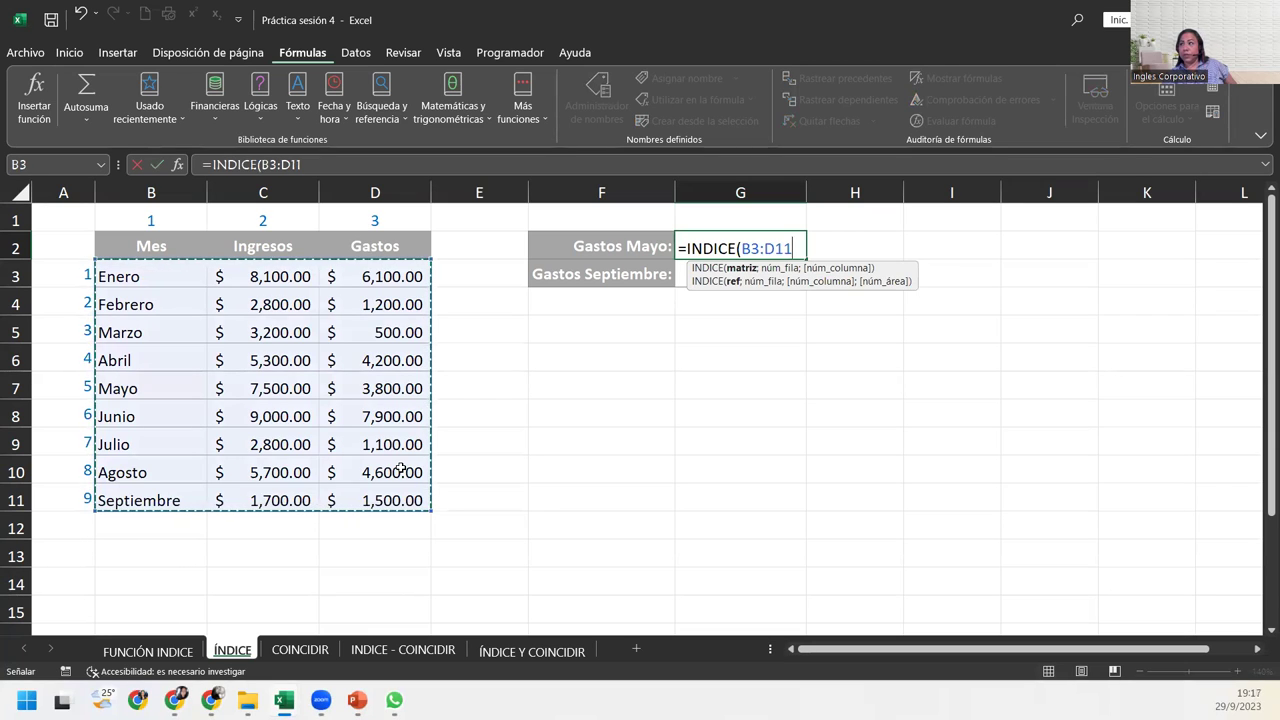
pyautogui.write(';')
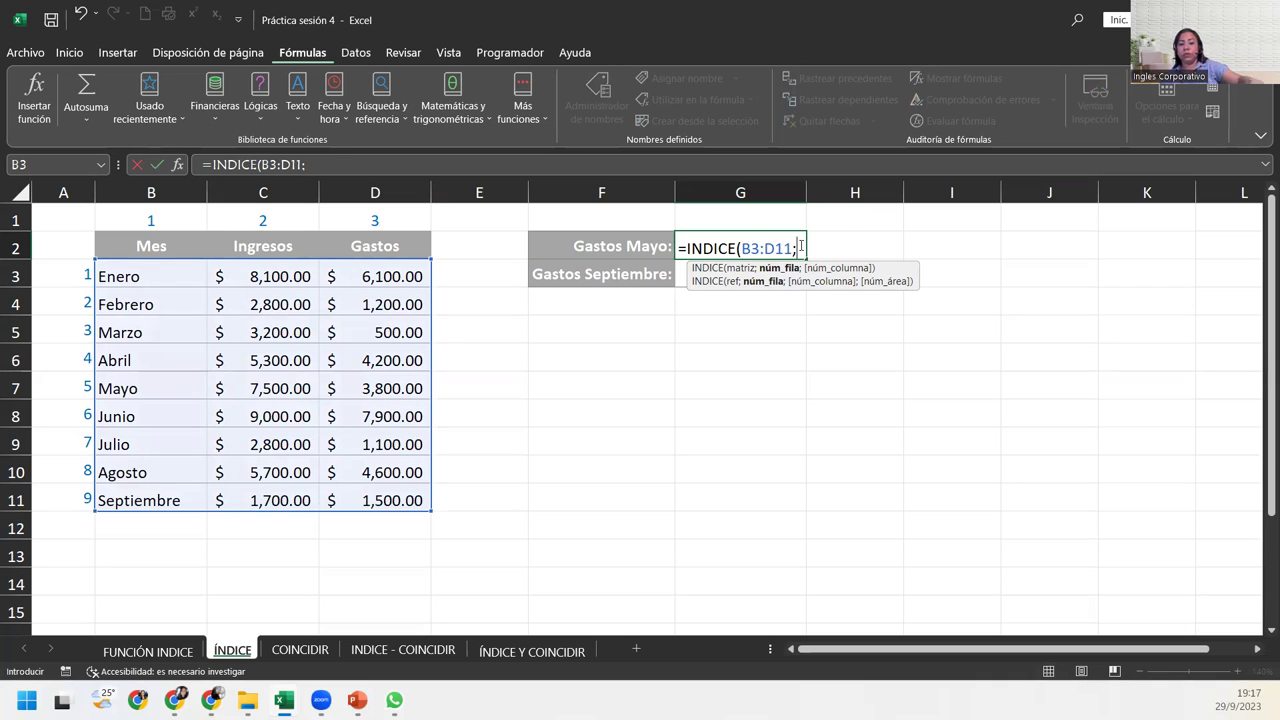
pyautogui.write('5')
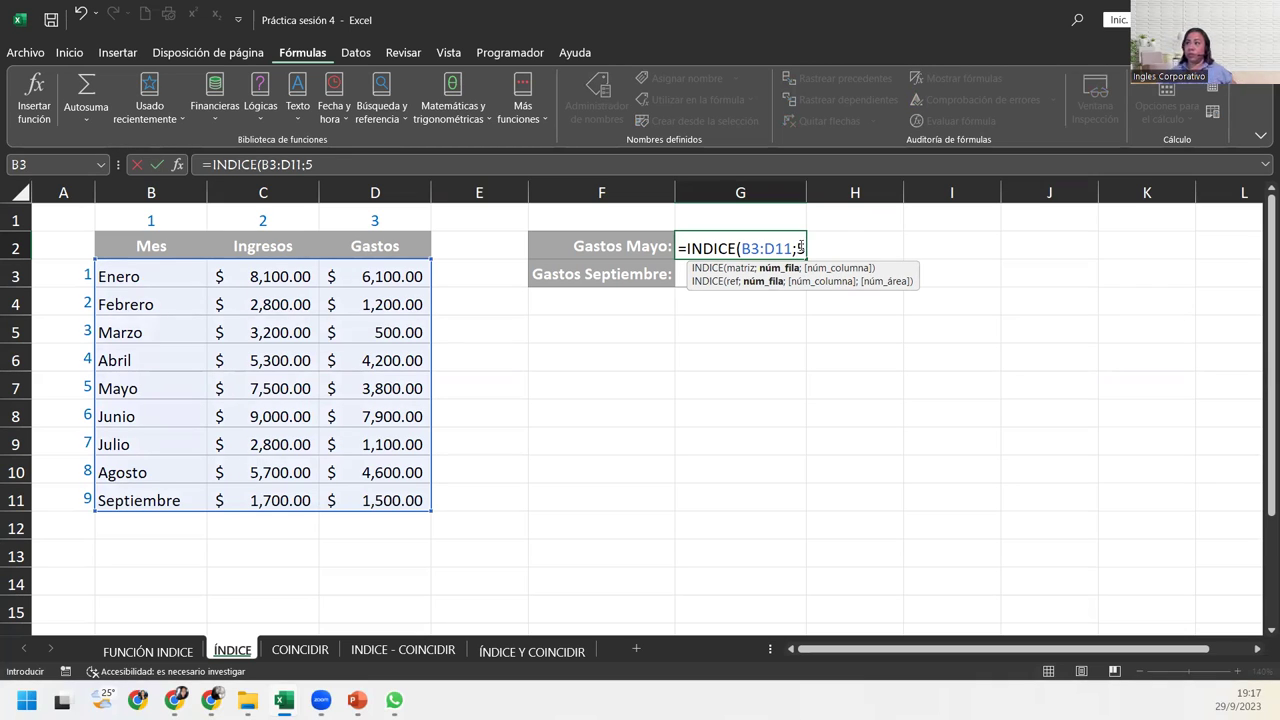
pyautogui.write(';')
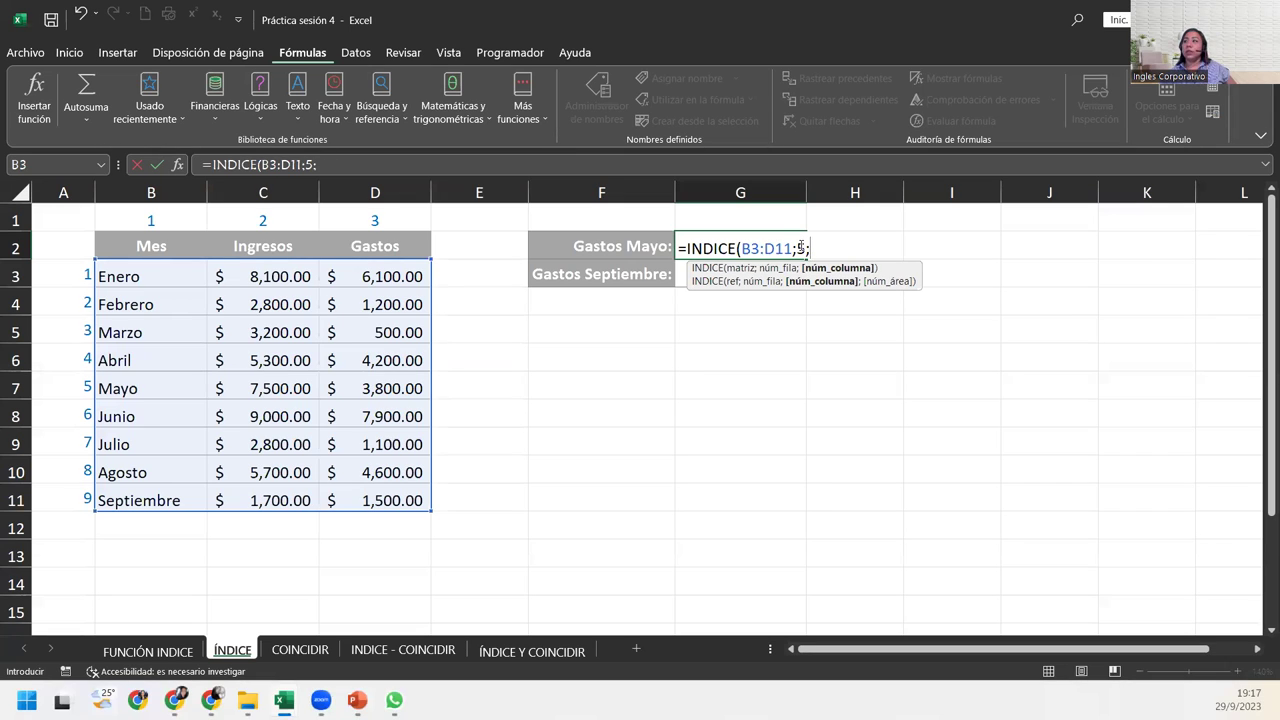
pyautogui.write('3)')
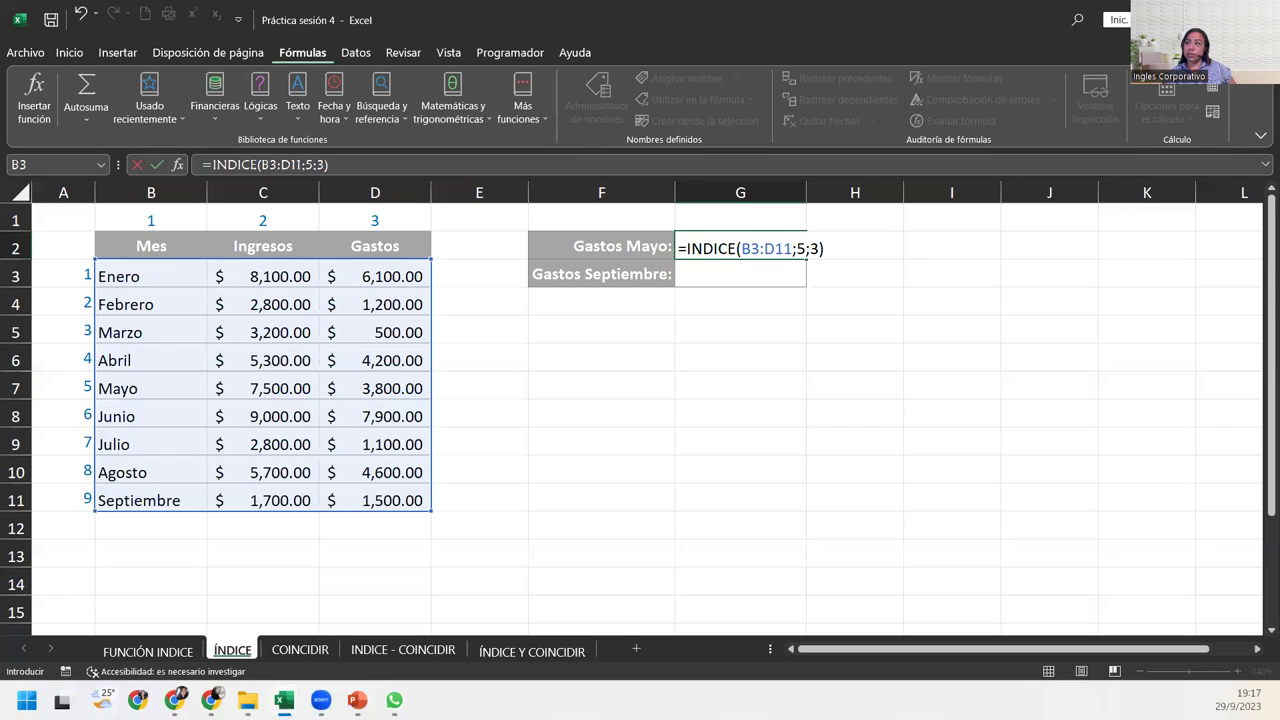
# Commit and re-check the G2 formula =INDICE(B3:D11;5;3), showing $3,800.00.
pyautogui.hotkey('ctrl', 'Return')
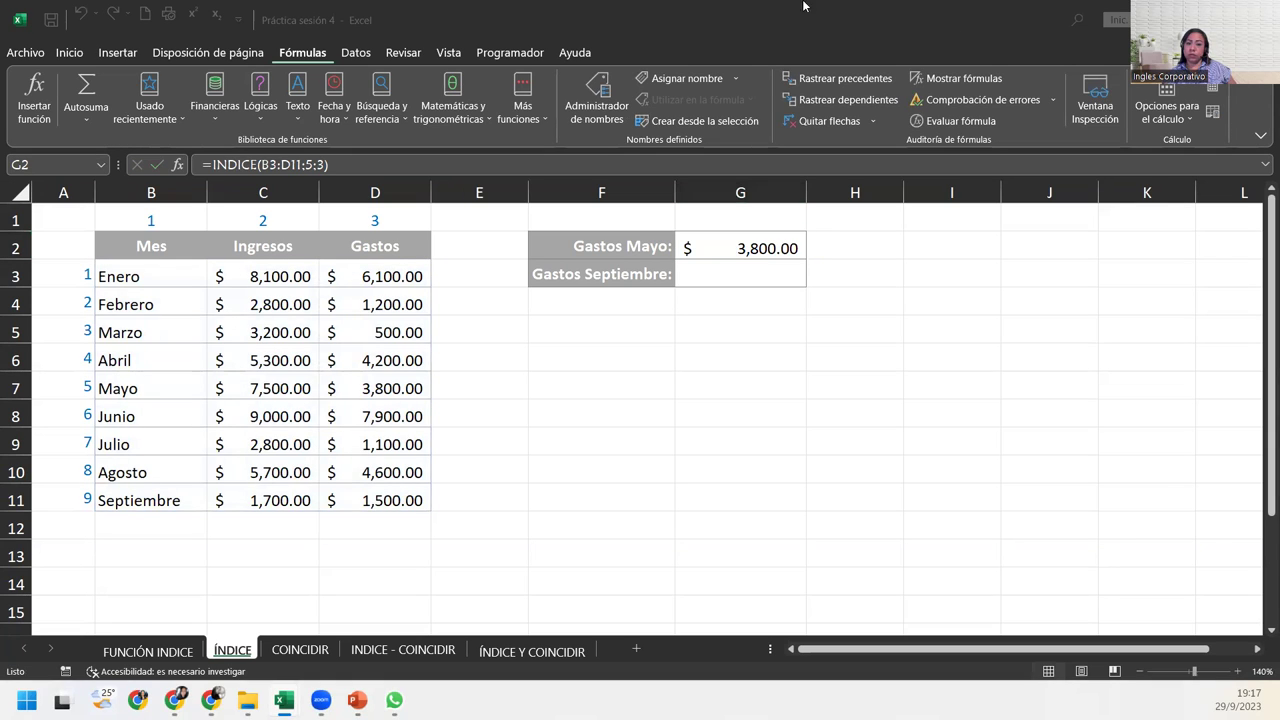
pyautogui.doubleClick(795, 246)
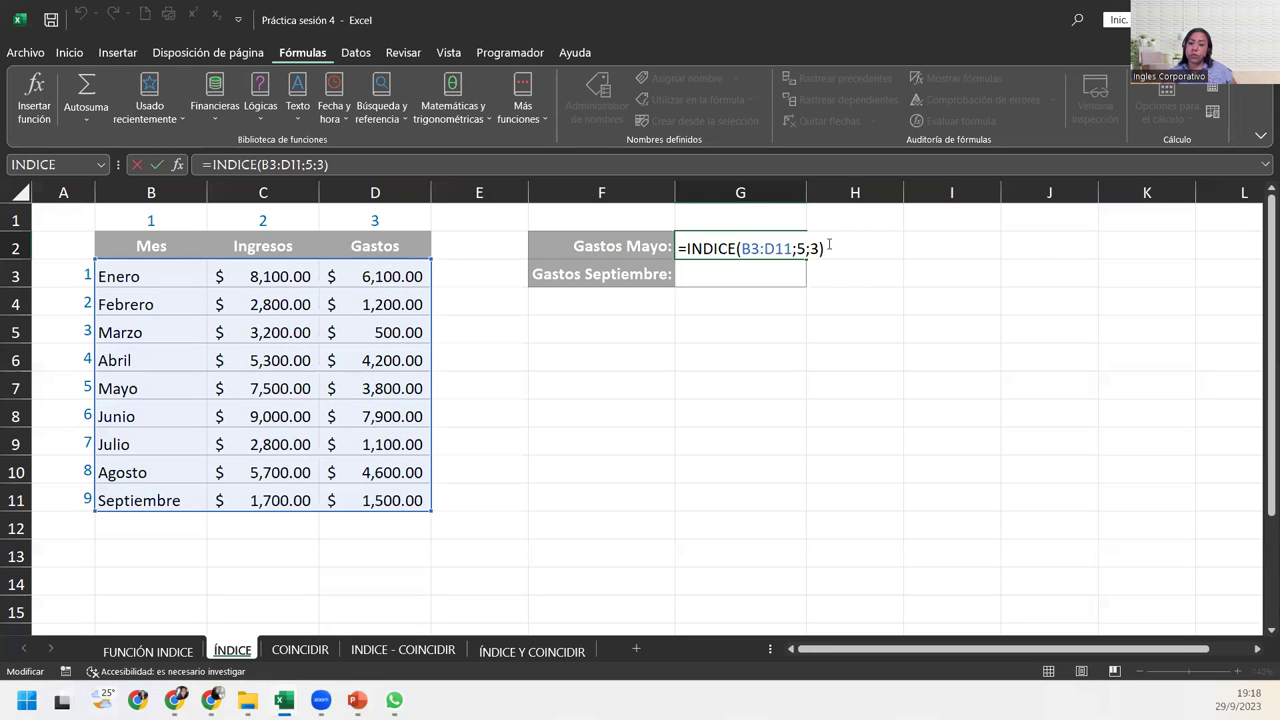
pyautogui.press('Return')
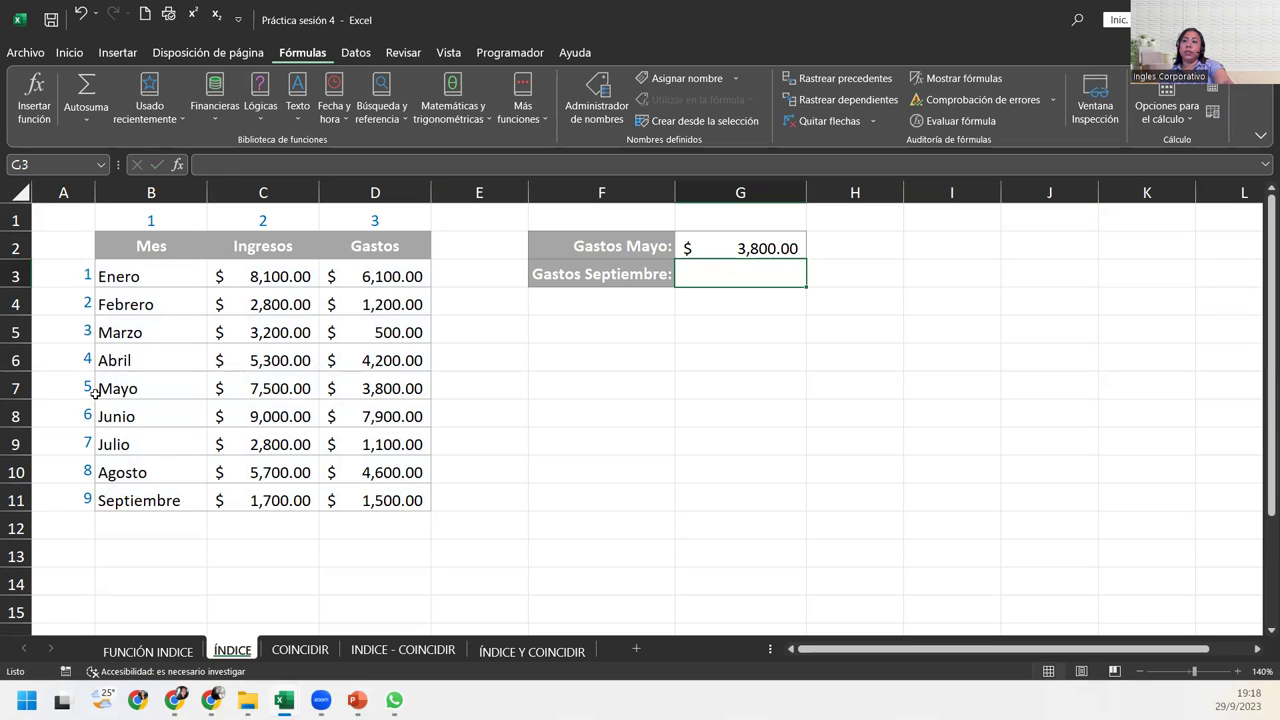
pyautogui.moveTo(100, 388); pyautogui.dragTo(343, 388)
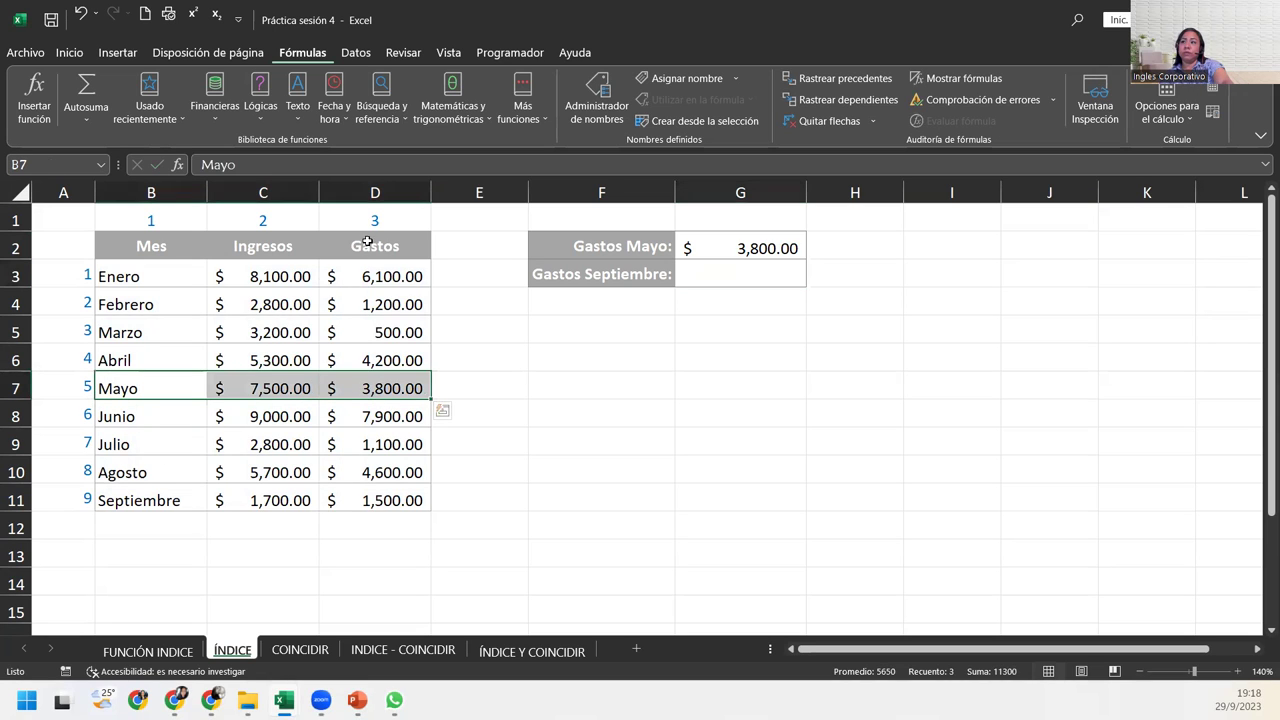
pyautogui.moveTo(367, 250); pyautogui.dragTo(377, 388)
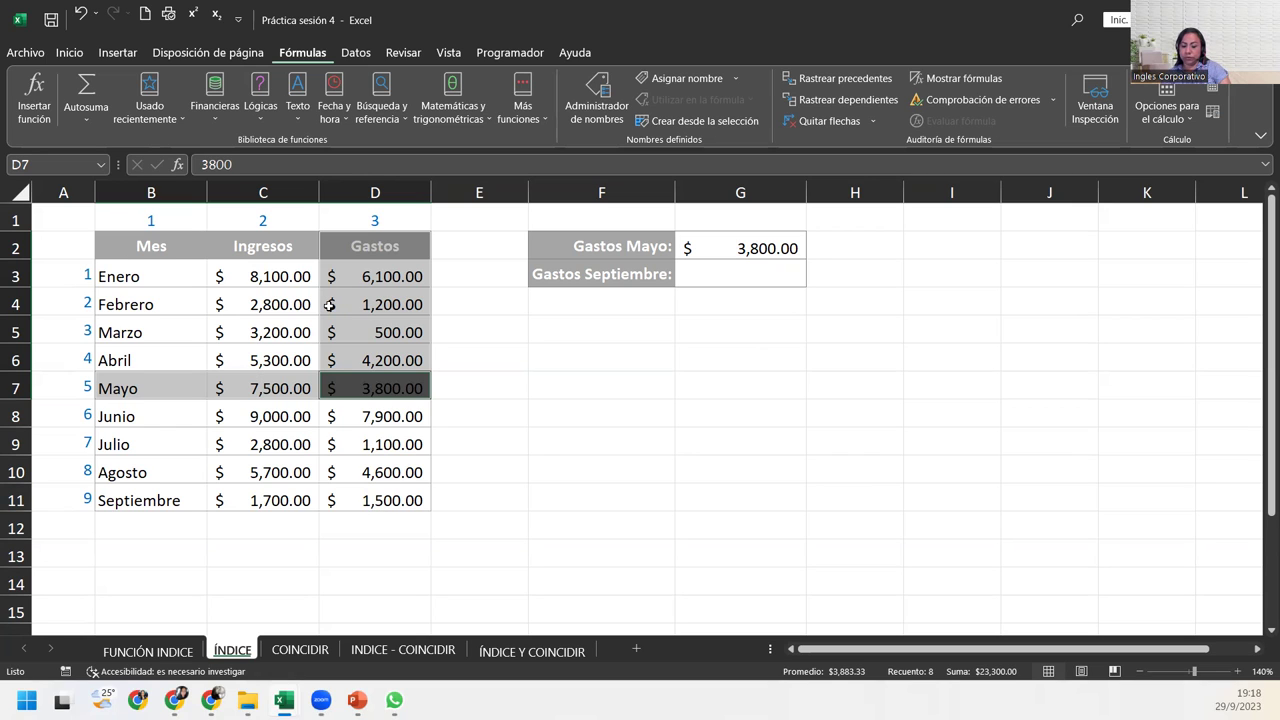
pyautogui.click(747, 277)
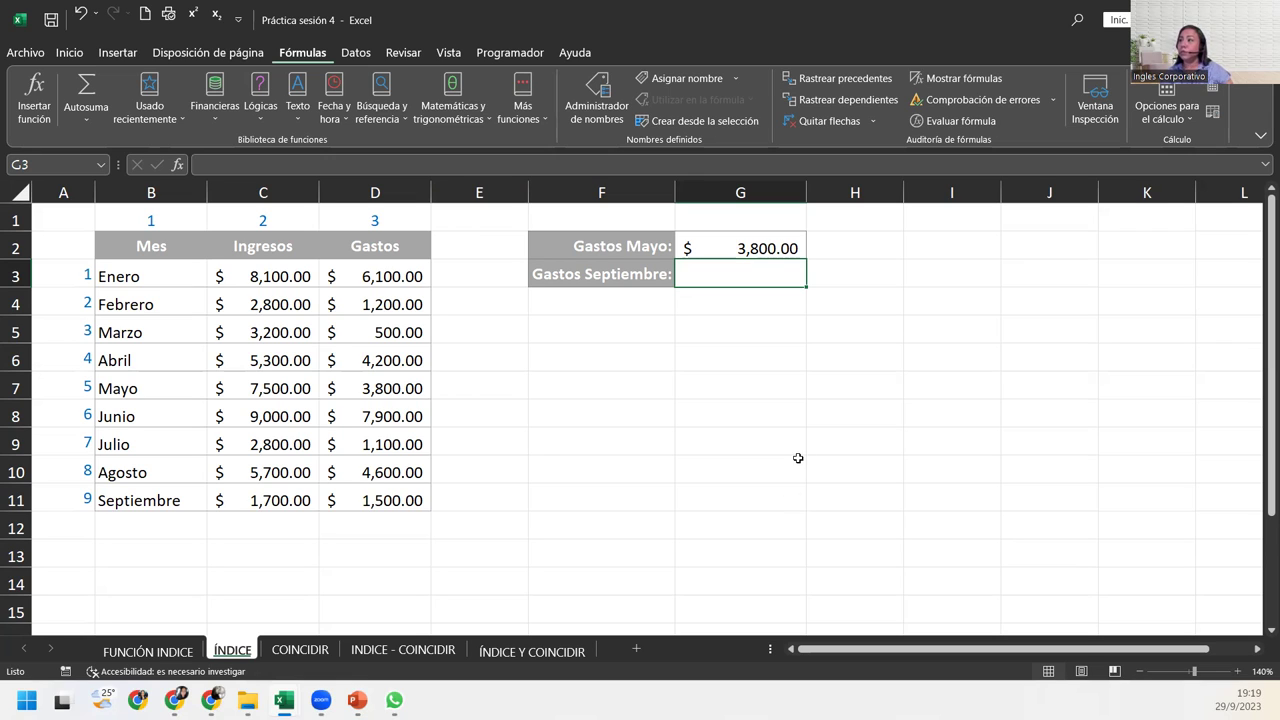
# Enter =INDICE(B3:D11;9;3) in G3 so Gastos Septiembre returns $1,500.00.
pyautogui.write('=')
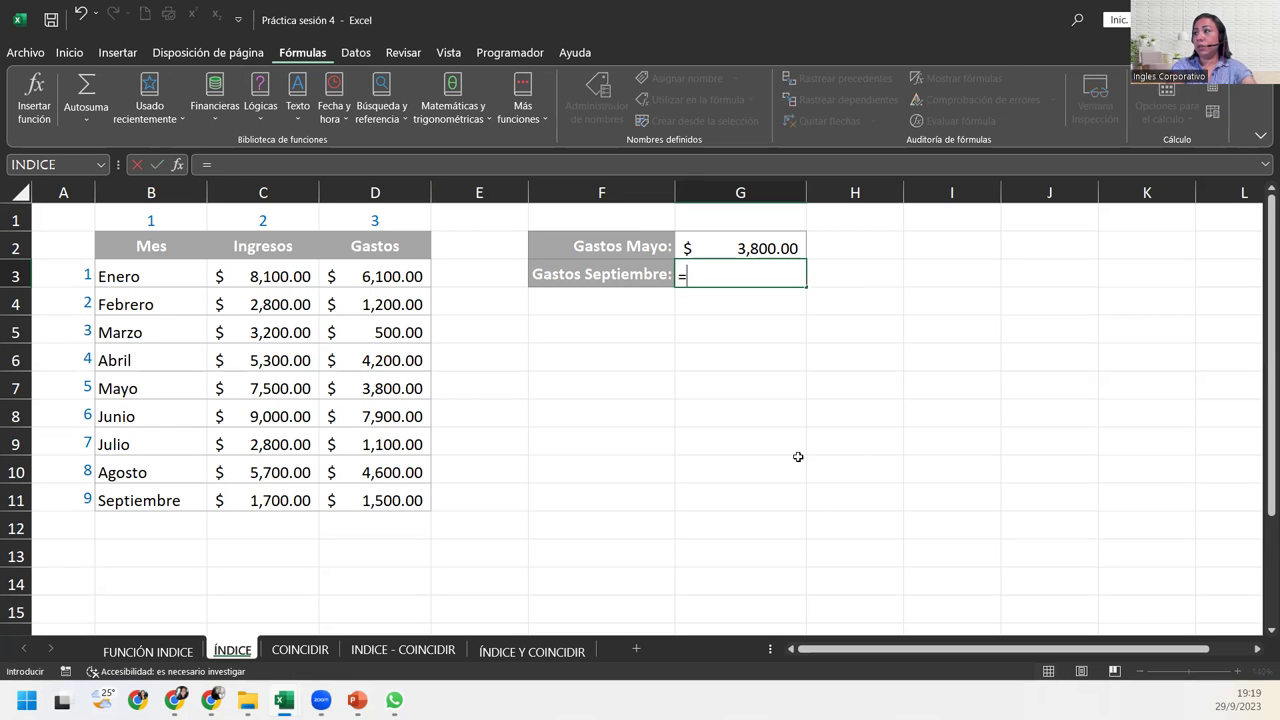
pyautogui.write('indi')
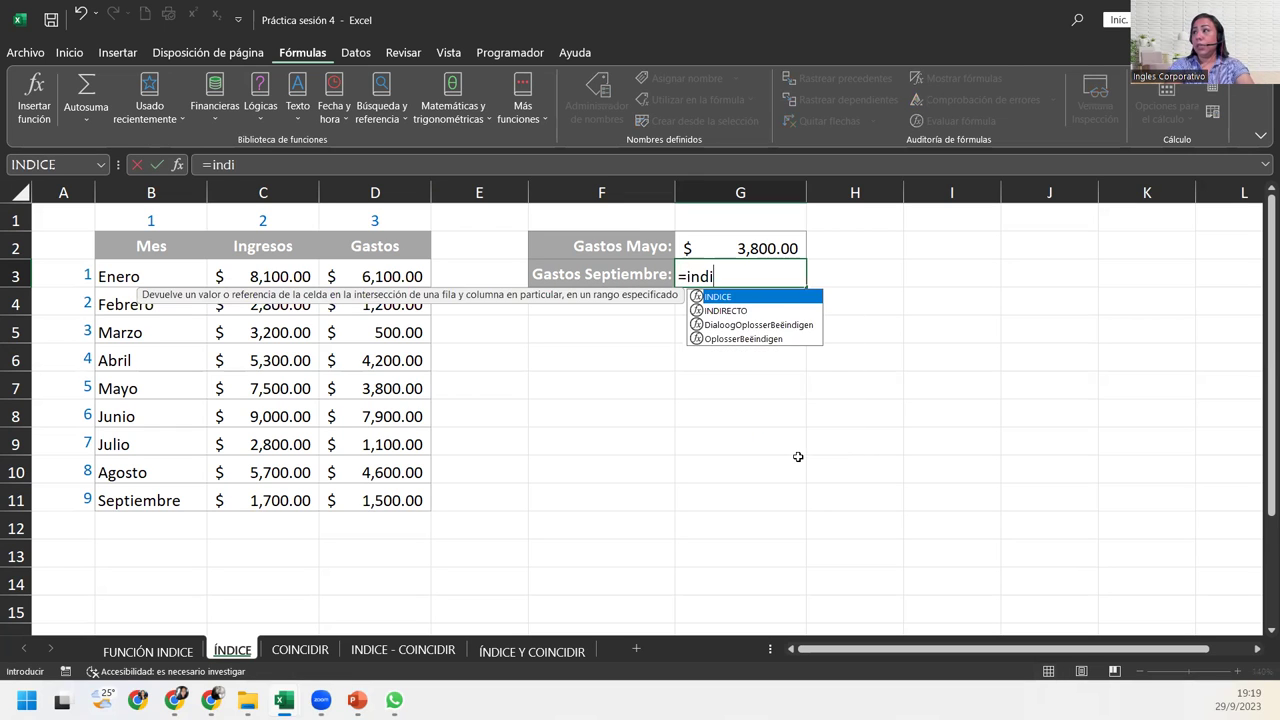
pyautogui.press('Tab')
pyautogui.press('Down')
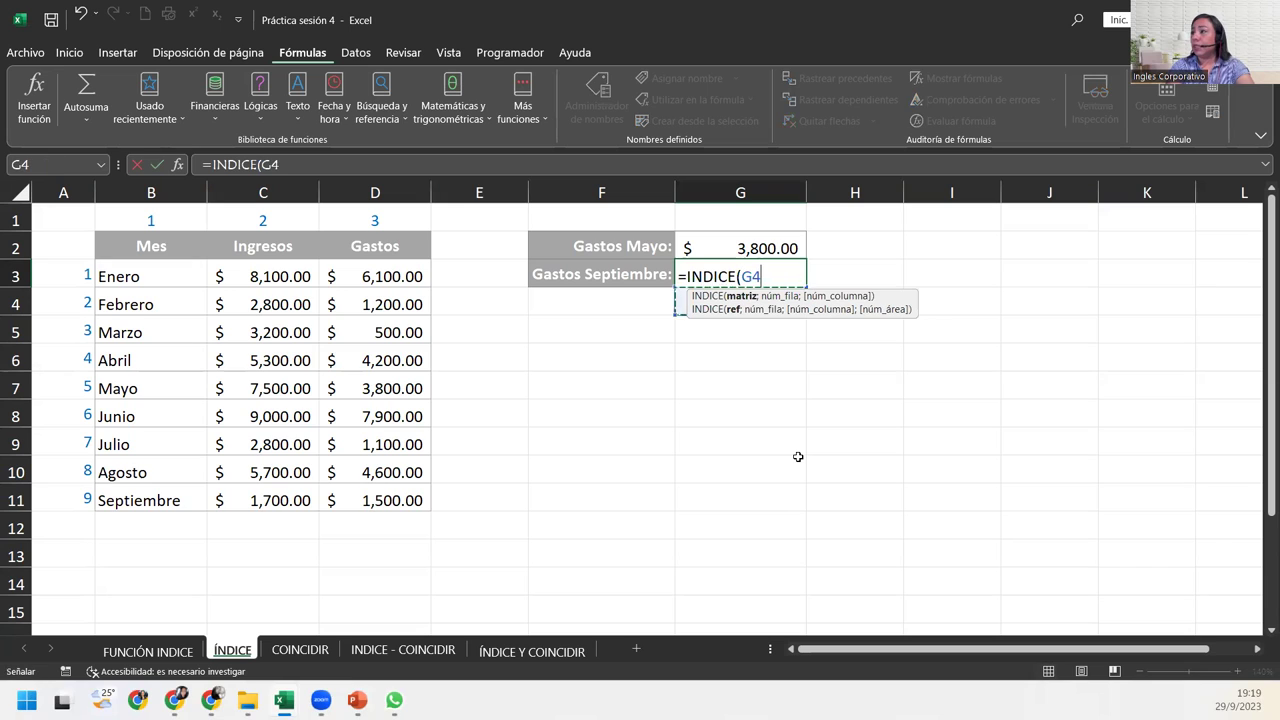
pyautogui.press('Up')
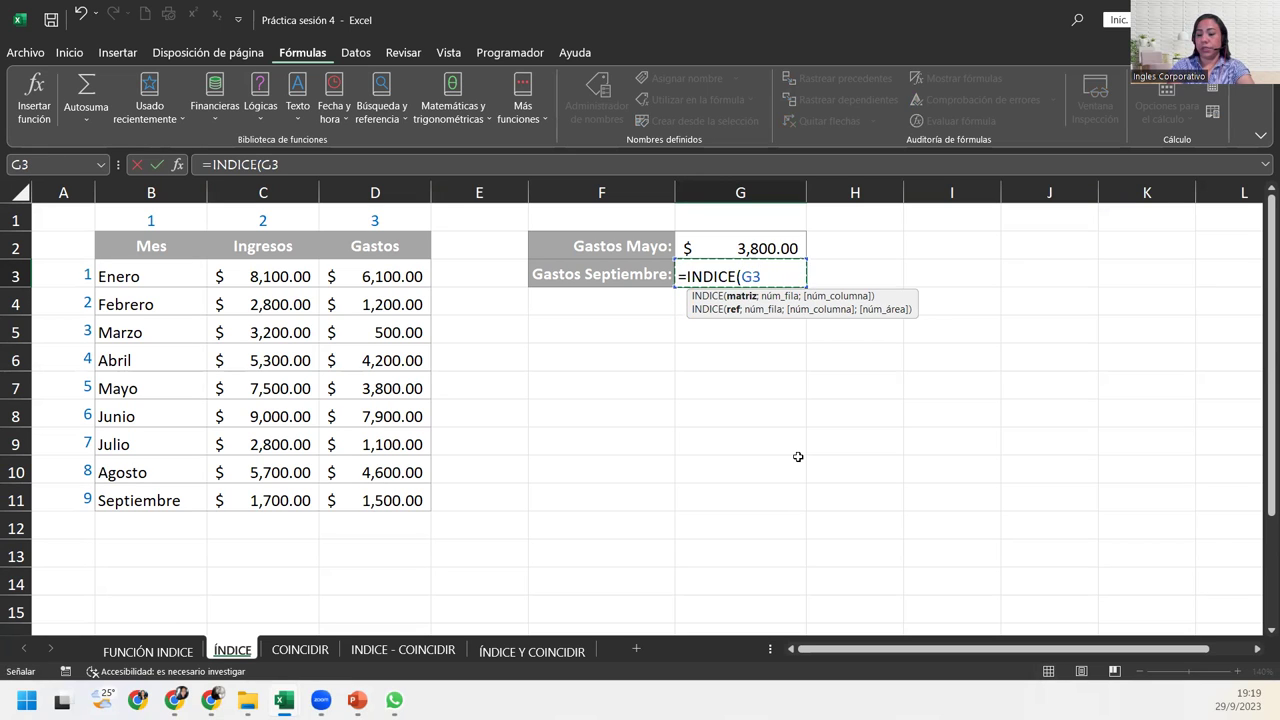
pyautogui.press('BackSpace')
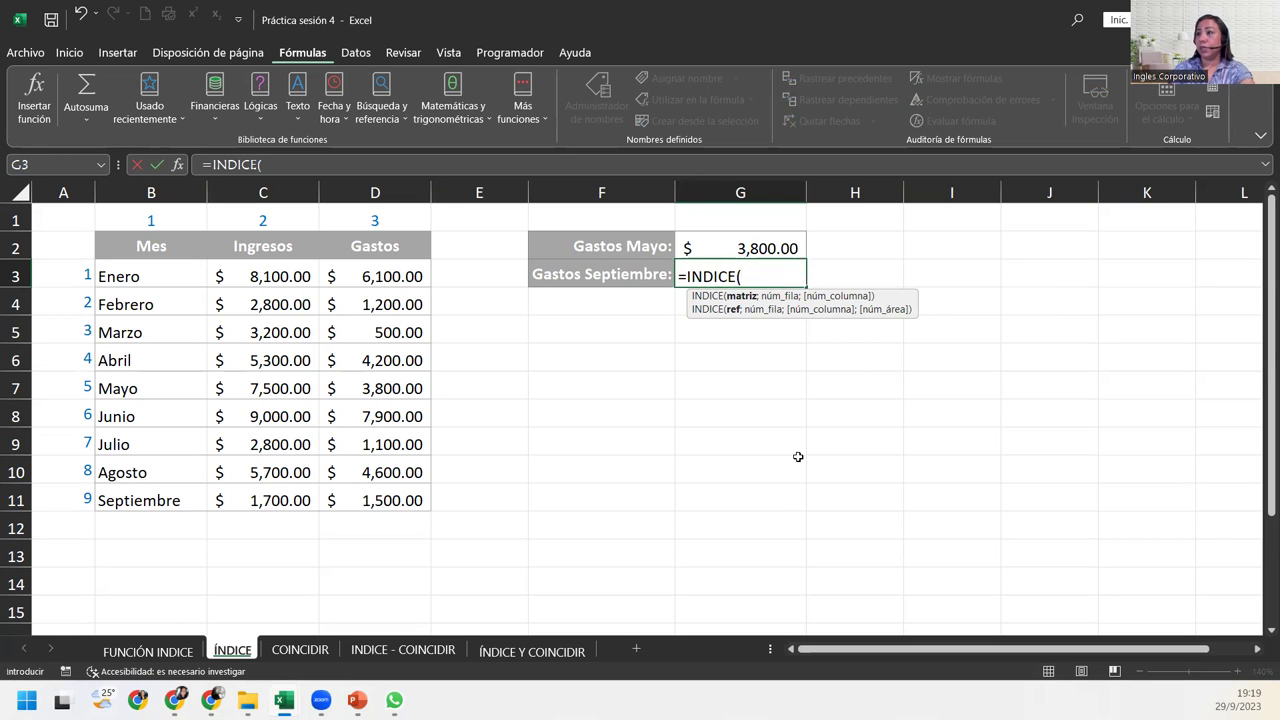
pyautogui.moveTo(142, 278); pyautogui.dragTo(348, 488)
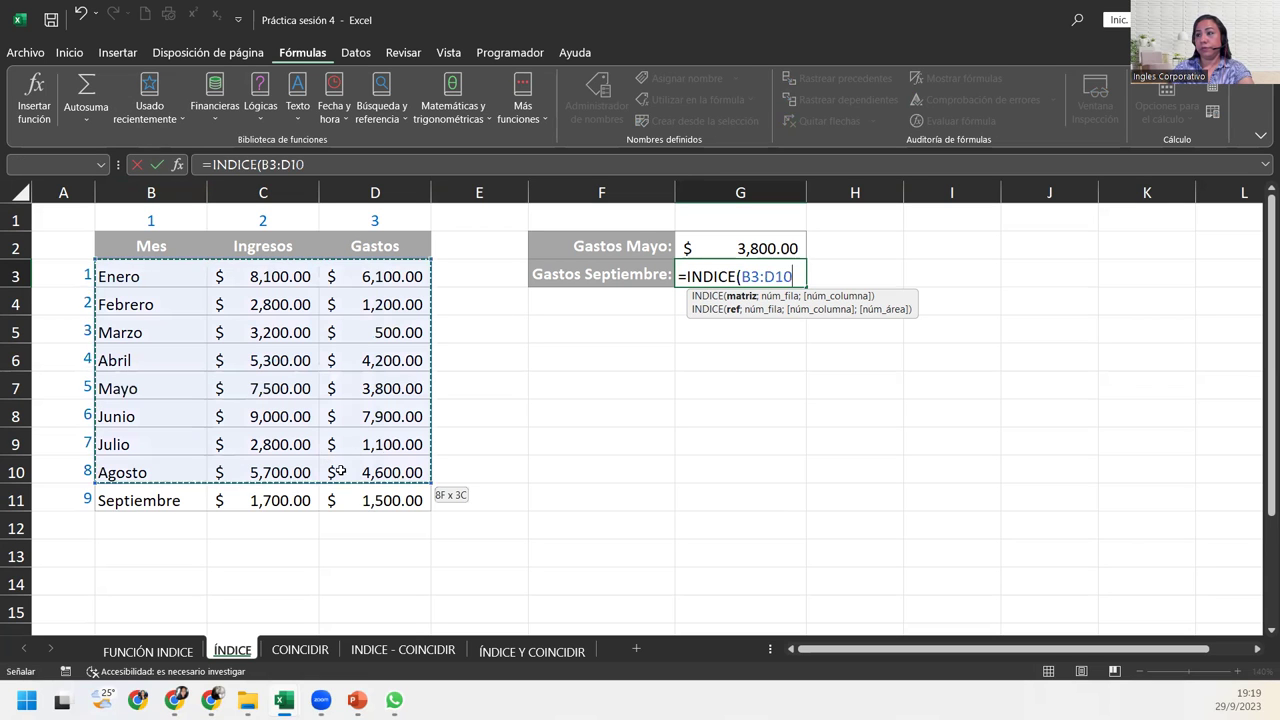
pyautogui.write(';')
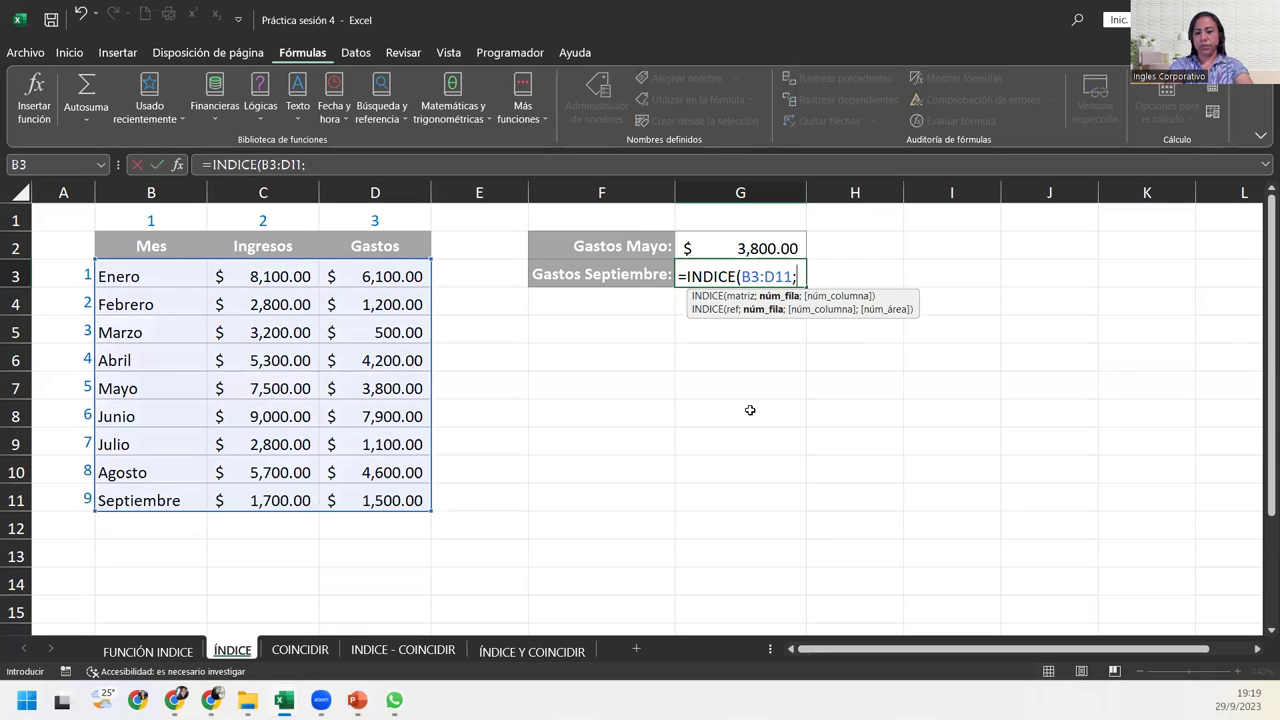
pyautogui.write('9;')
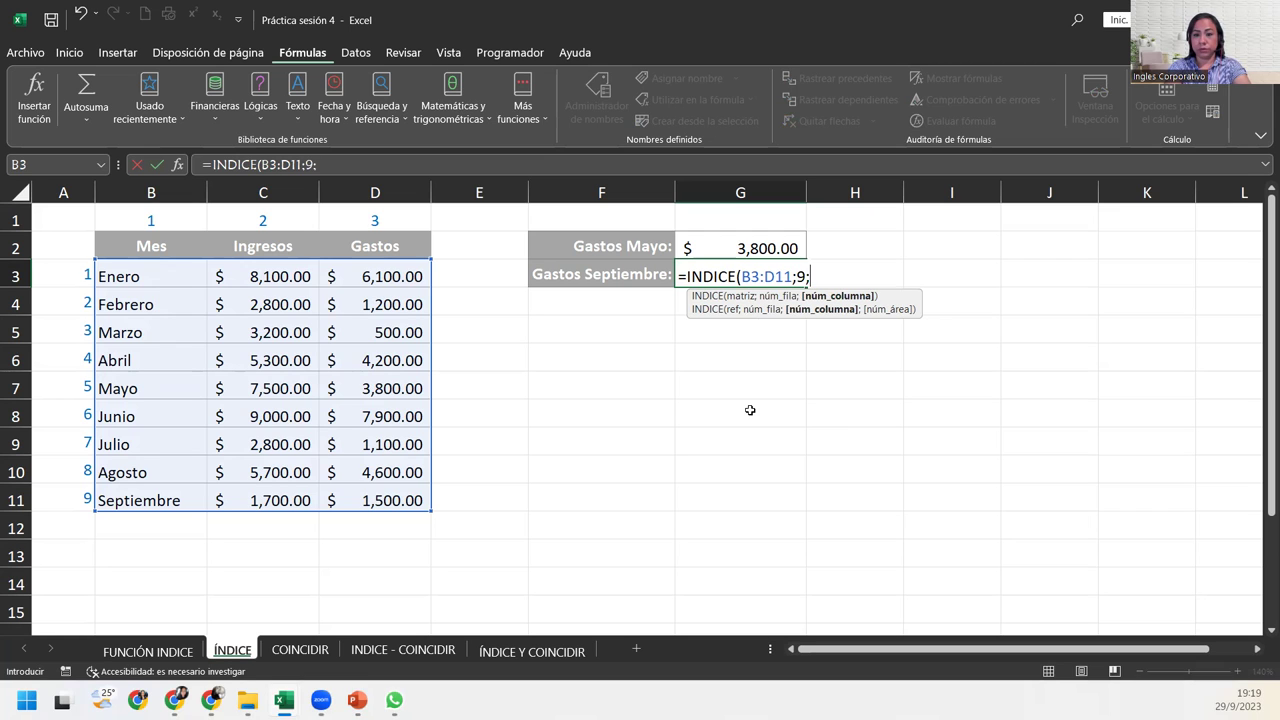
pyautogui.write('3)')
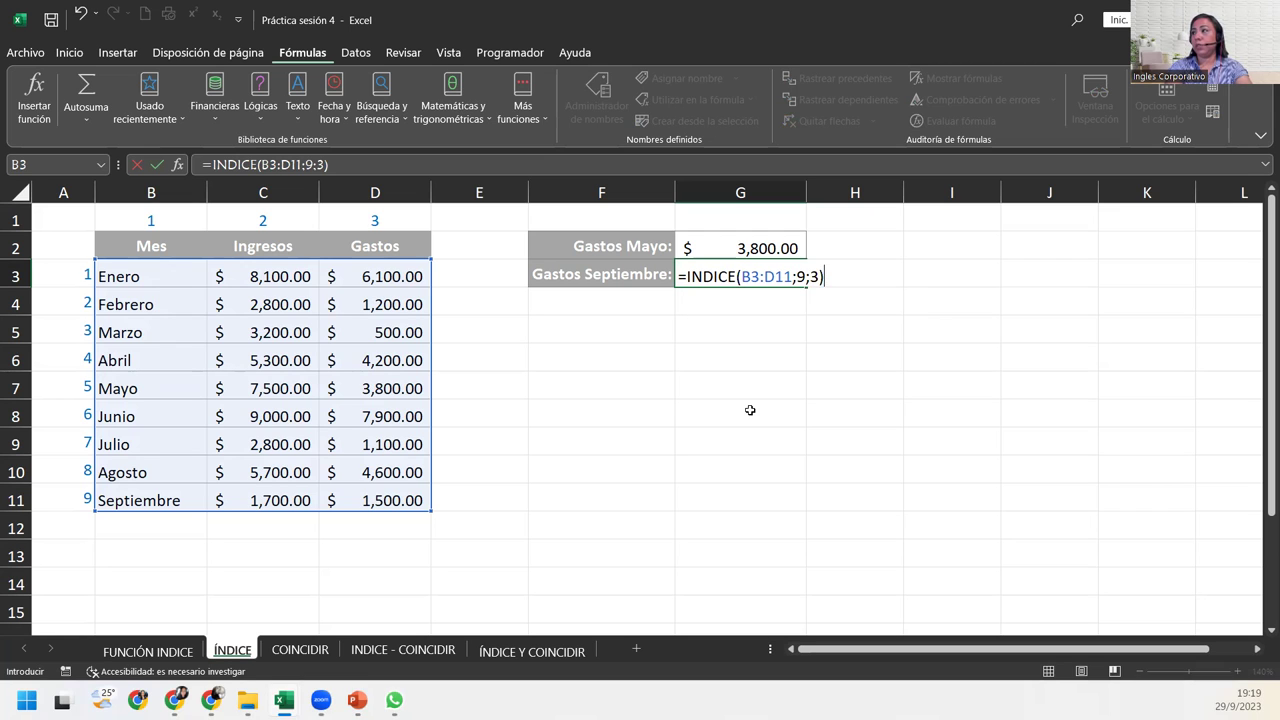
pyautogui.press('Return')
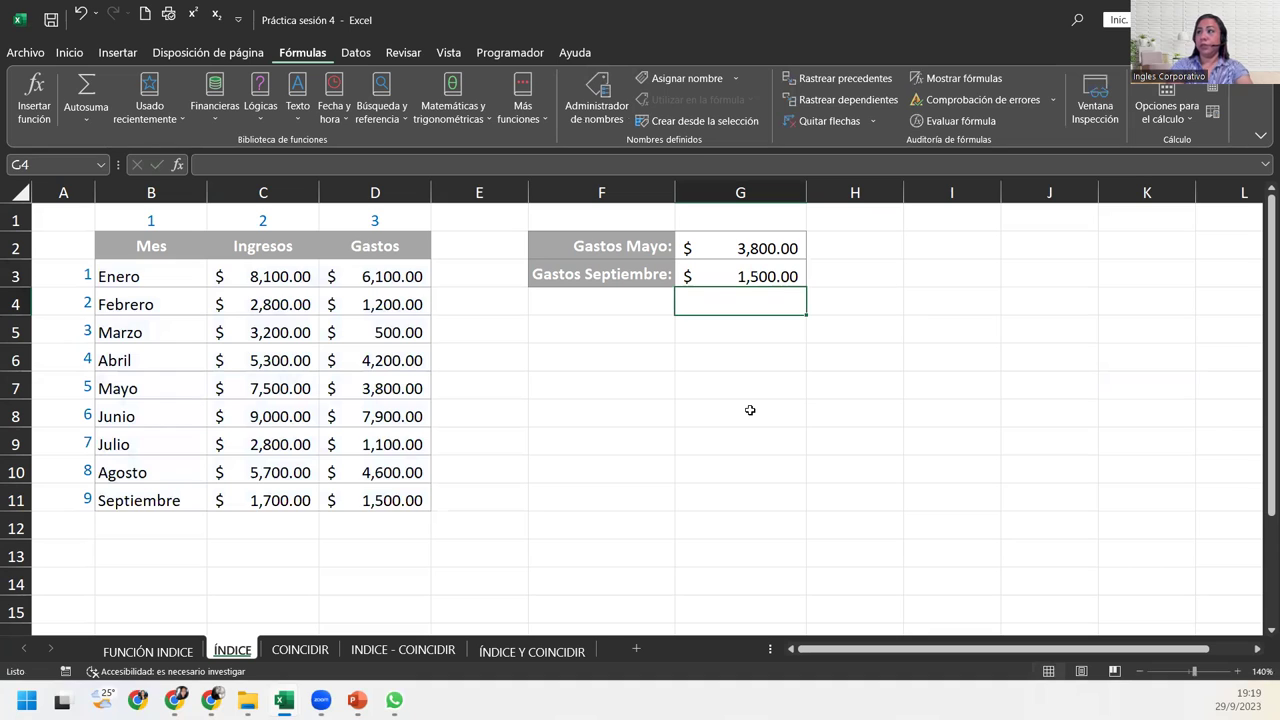
# Type the label 'Ingresos de Junio' into cell F4.
pyautogui.press('Left')
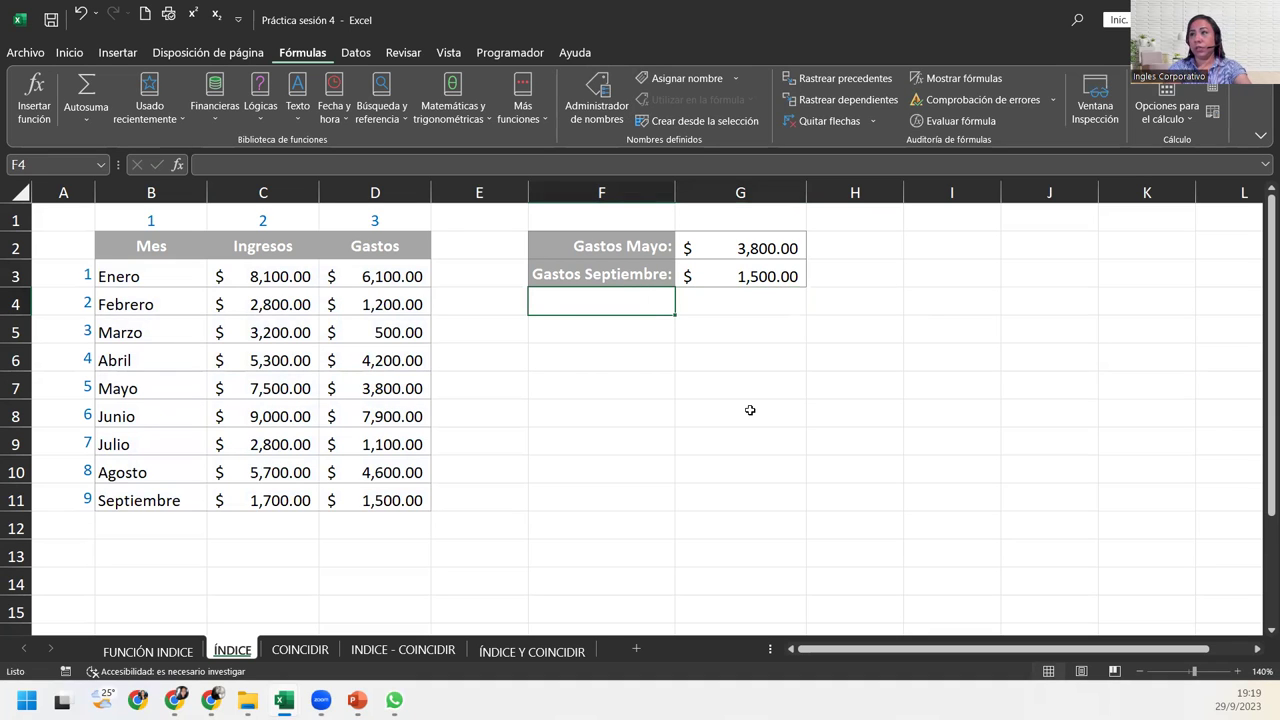
pyautogui.write('Ingresos de ')
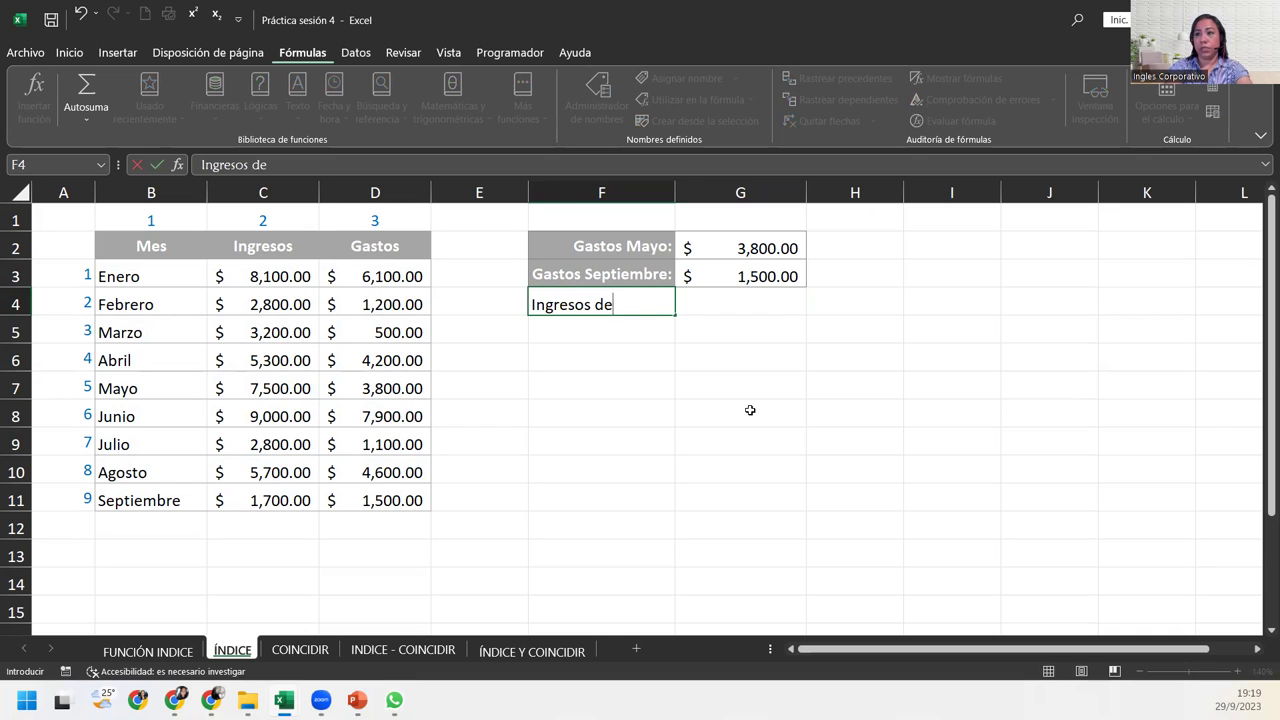
pyautogui.write('Junio')
pyautogui.press('Tab')
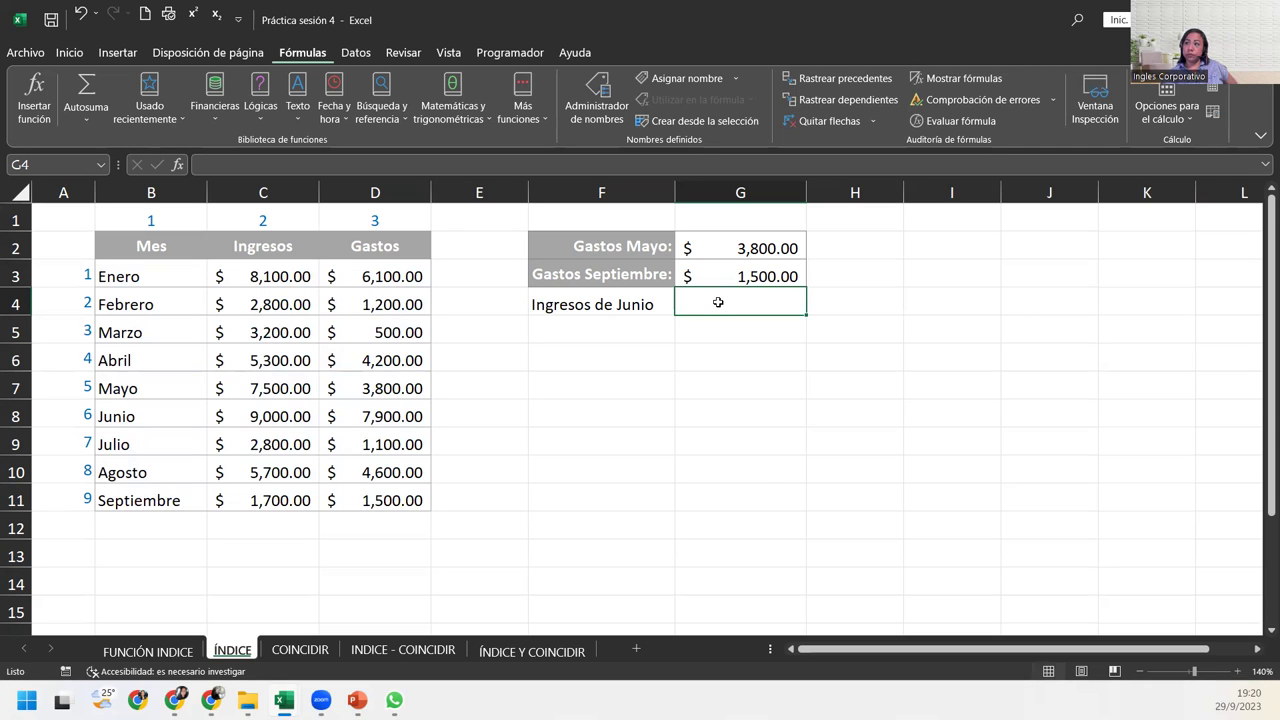
# Enter =INDICE(B3:D11;6;2) in G4 to return June's income of 9000.
pyautogui.write('=')
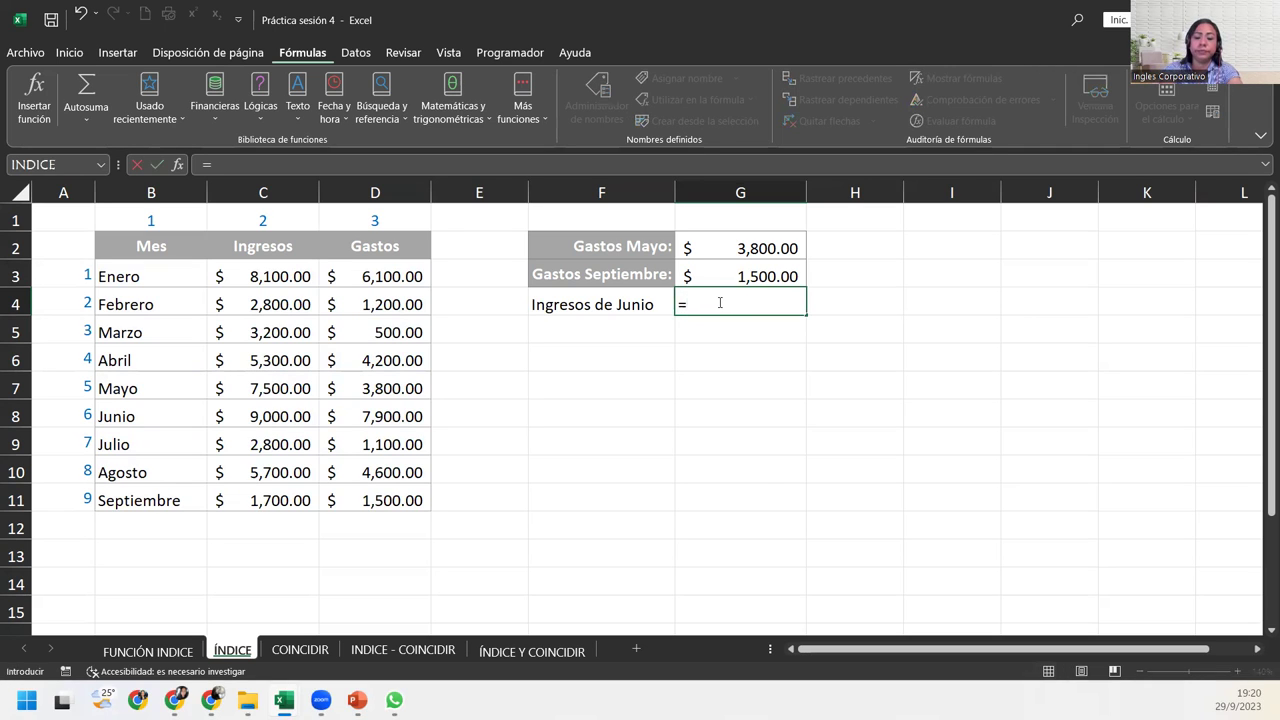
pyautogui.write('indi')
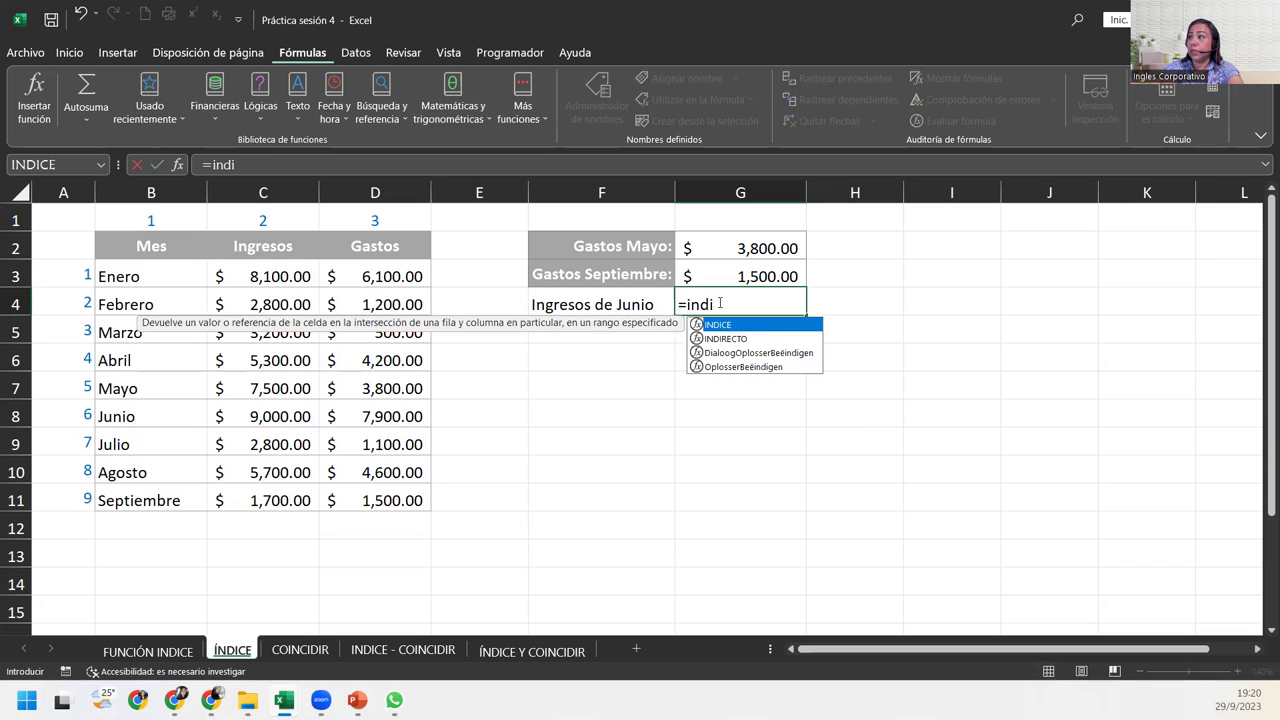
pyautogui.press('Tab')
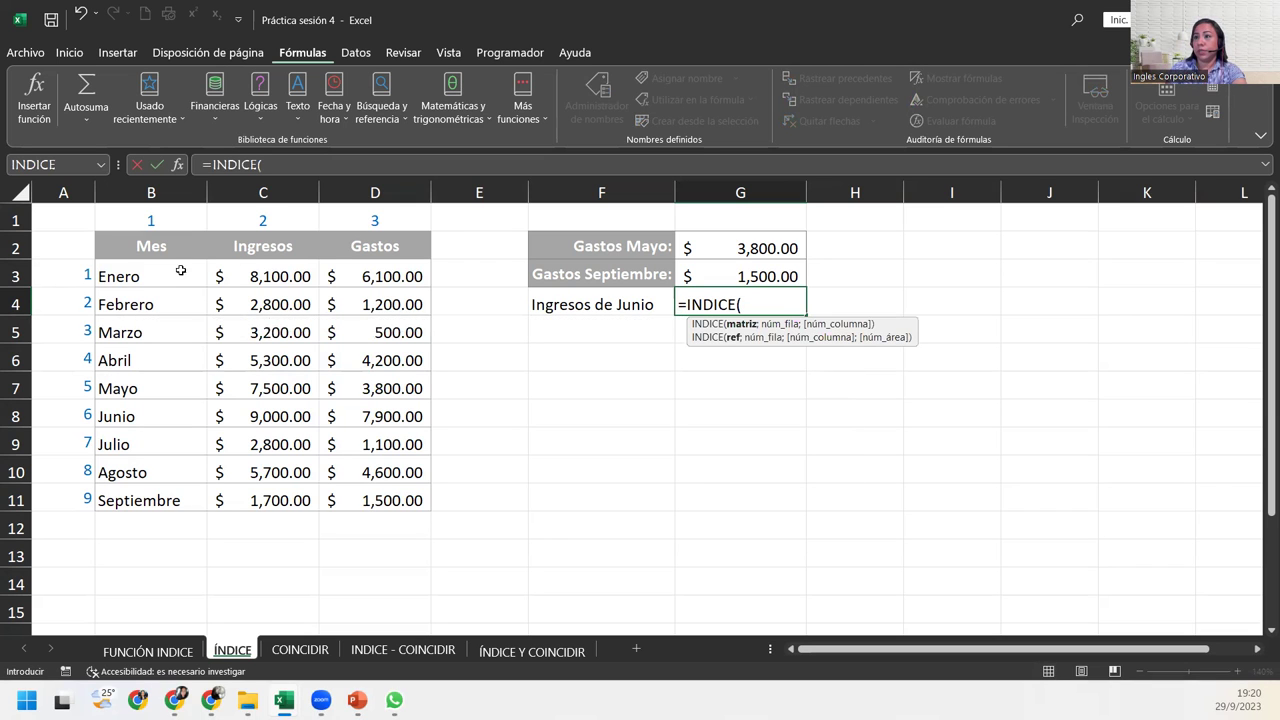
pyautogui.moveTo(181, 270); pyautogui.dragTo(377, 497)
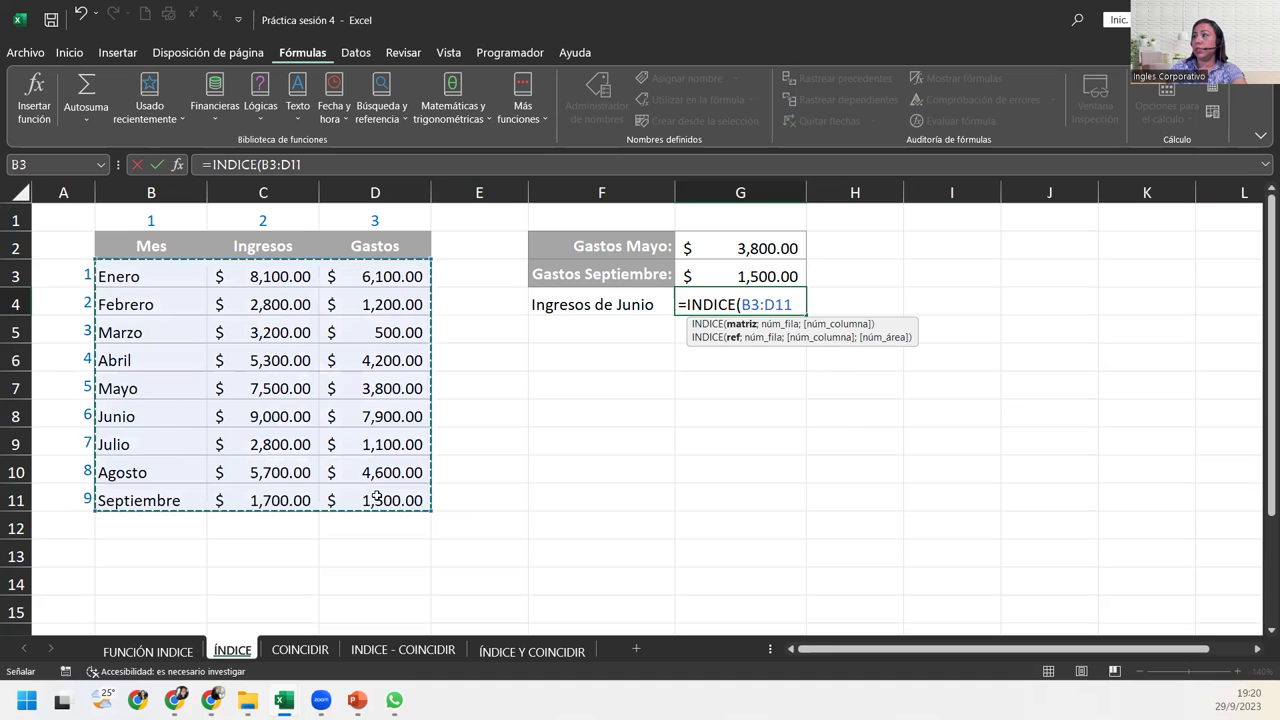
pyautogui.write(';')
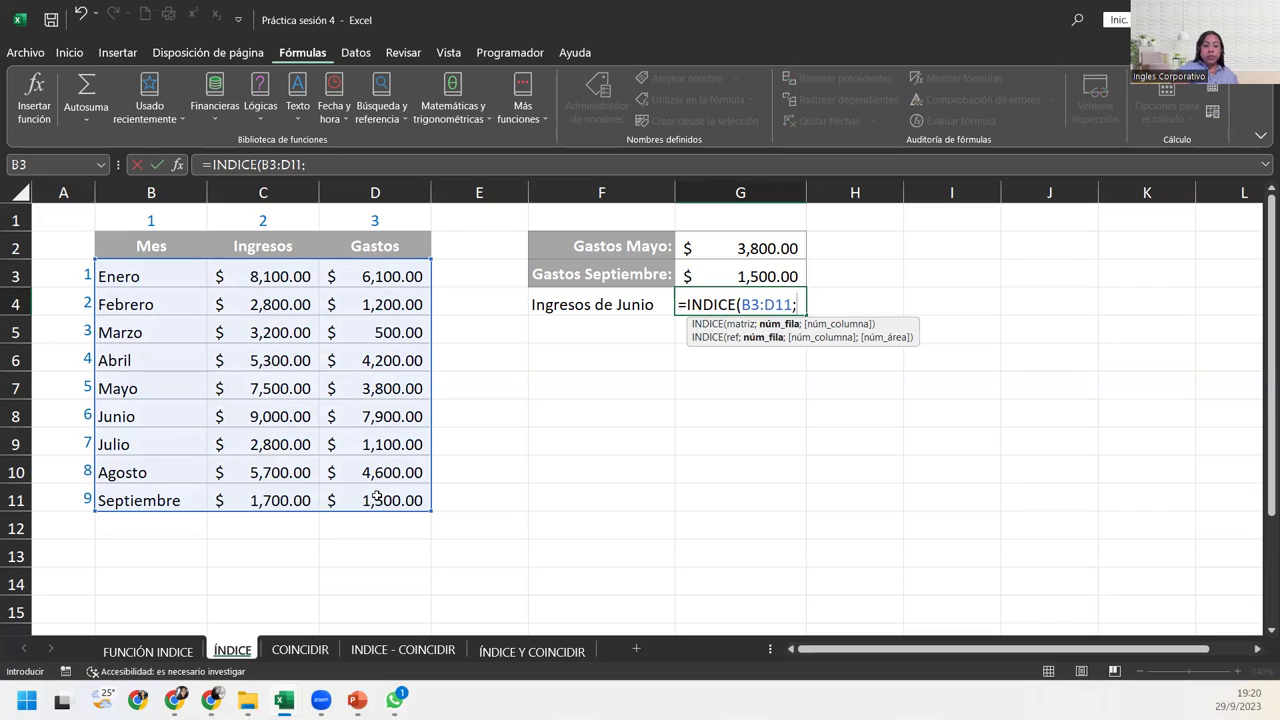
pyautogui.write('6;')
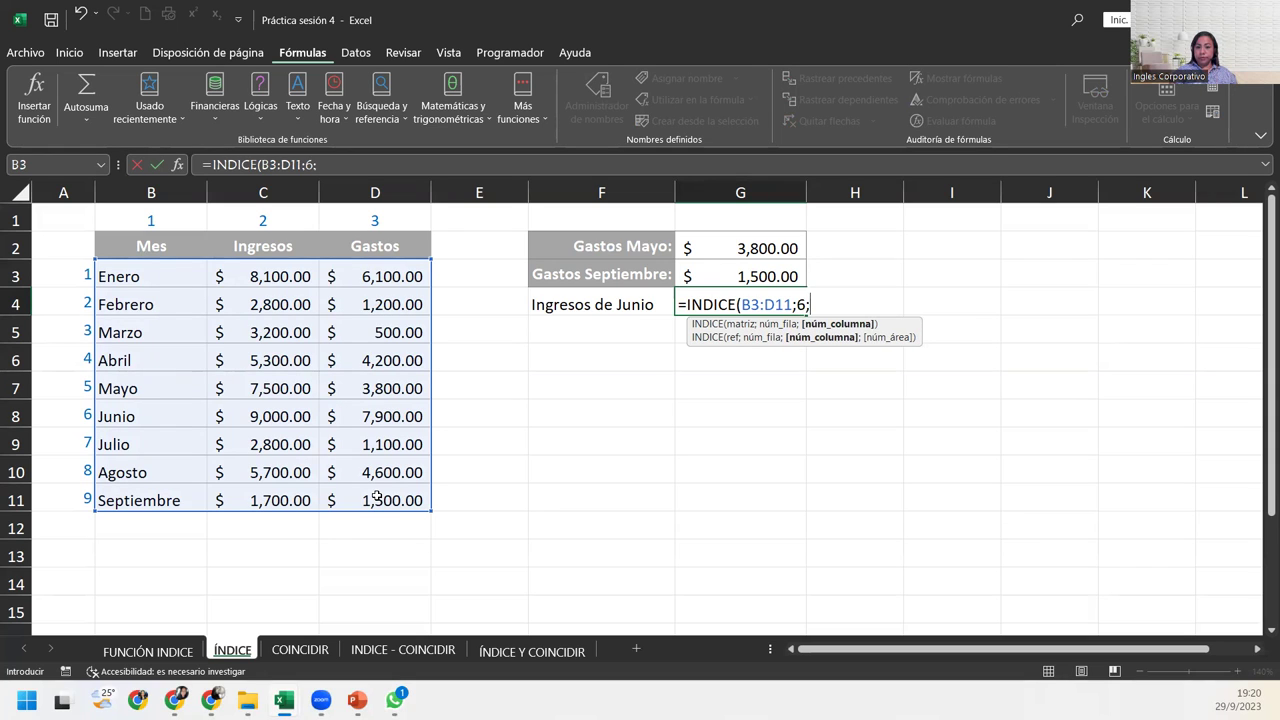
pyautogui.write('2')
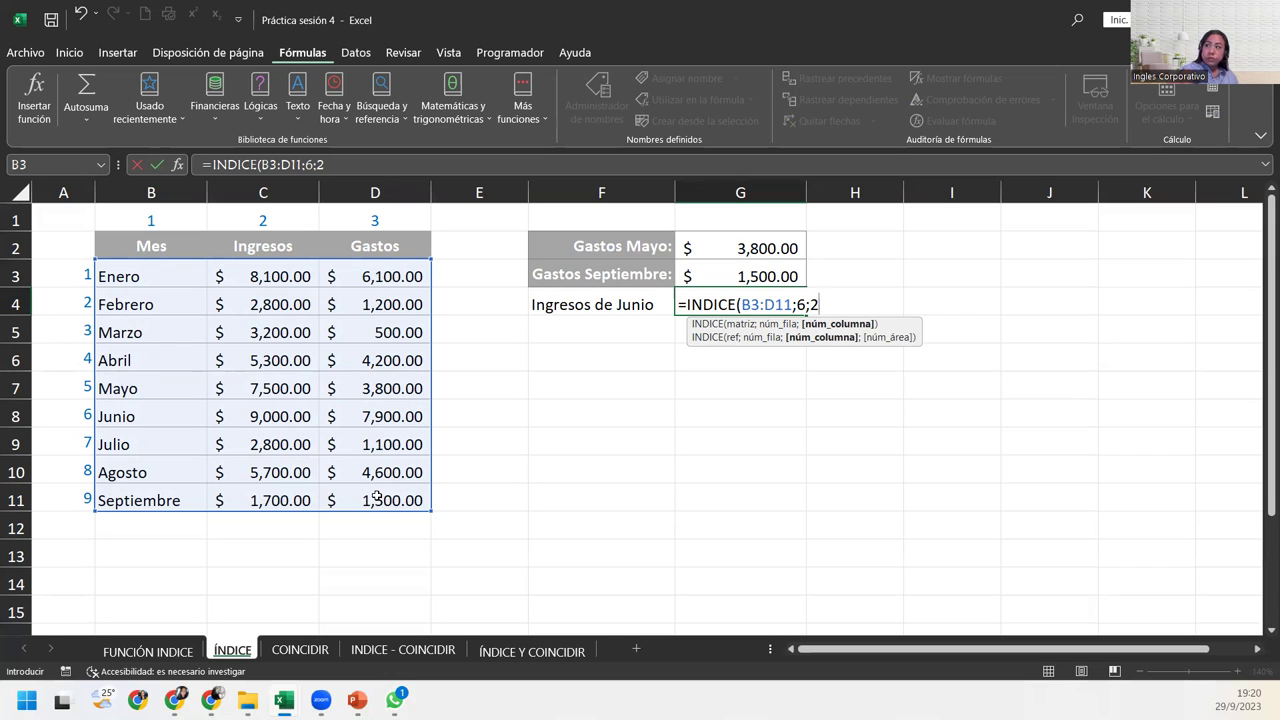
pyautogui.write(')')
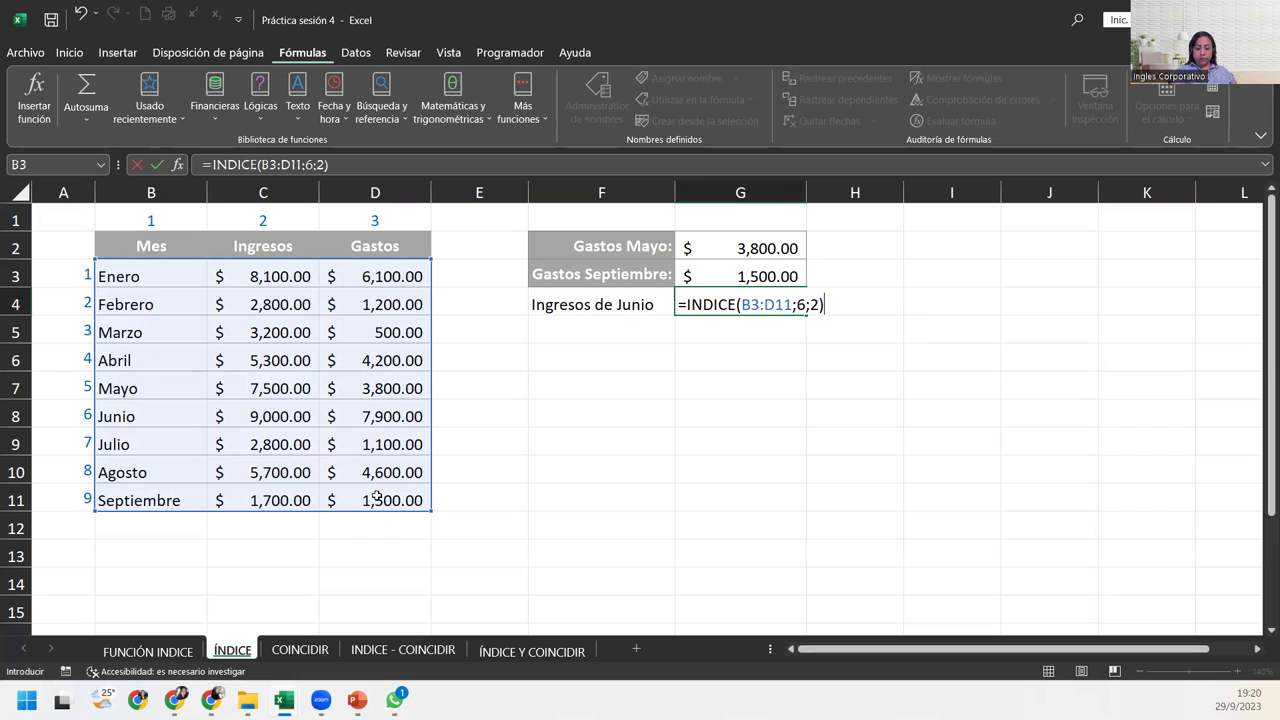
pyautogui.press('Return')
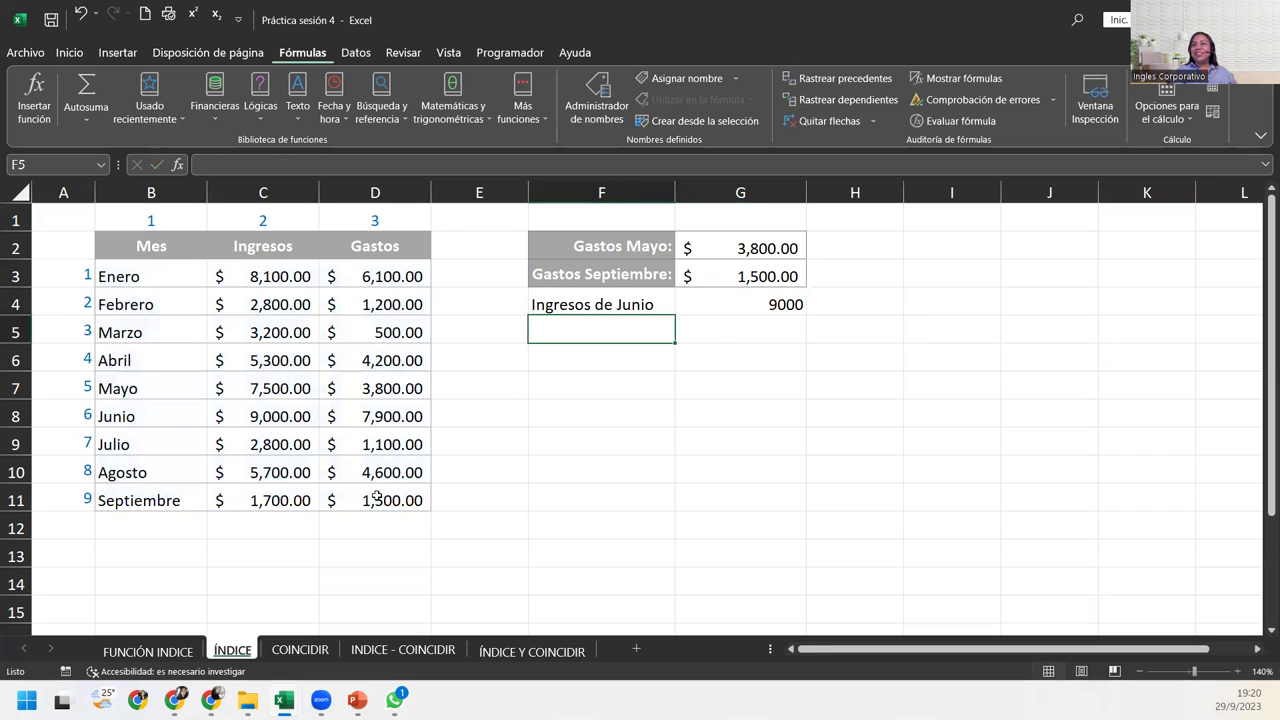
# Copy G3's currency format onto G4 with Copiar formato, giving $ 9,000.00.
pyautogui.click(760, 302)
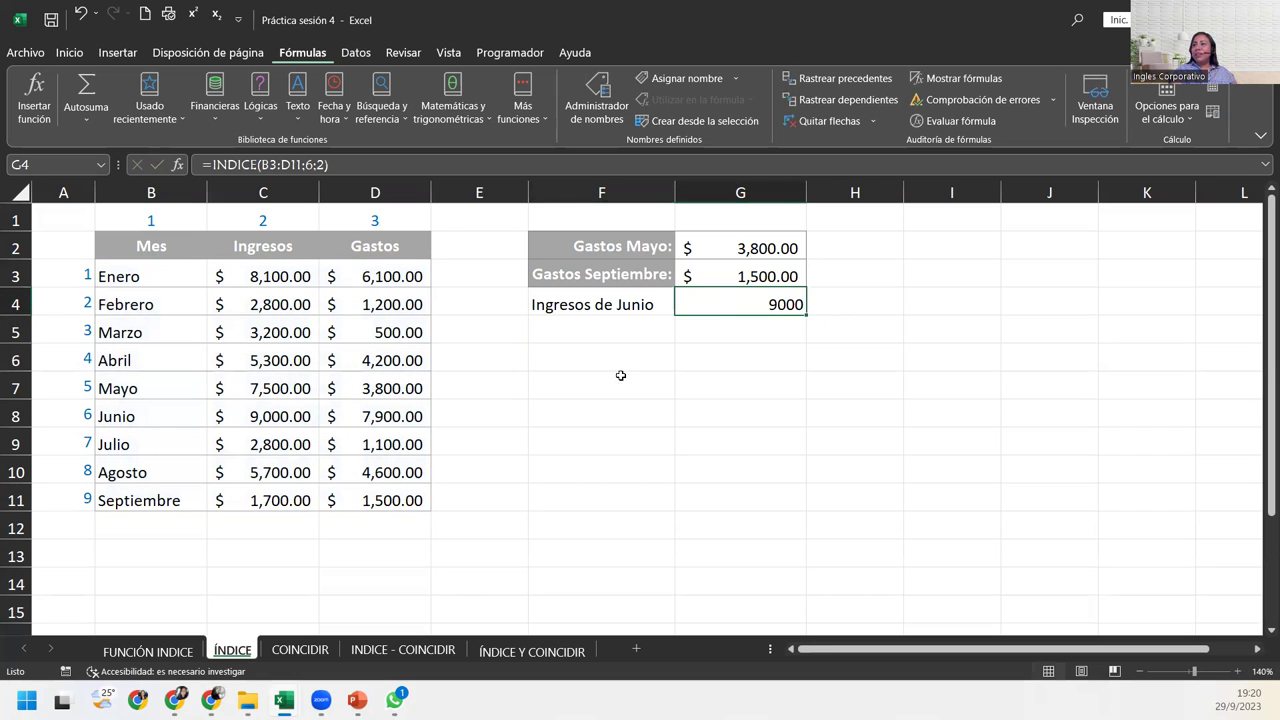
pyautogui.click(757, 267)
pyautogui.click(72, 53)
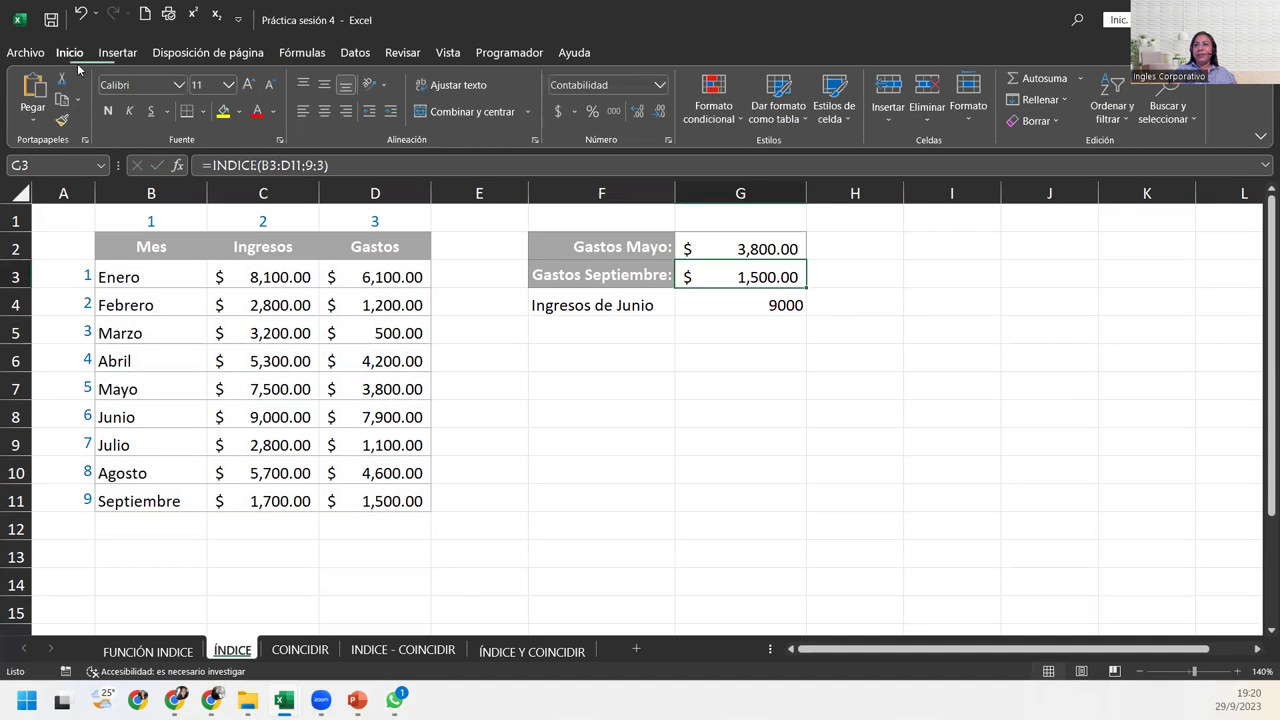
pyautogui.click(62, 120)
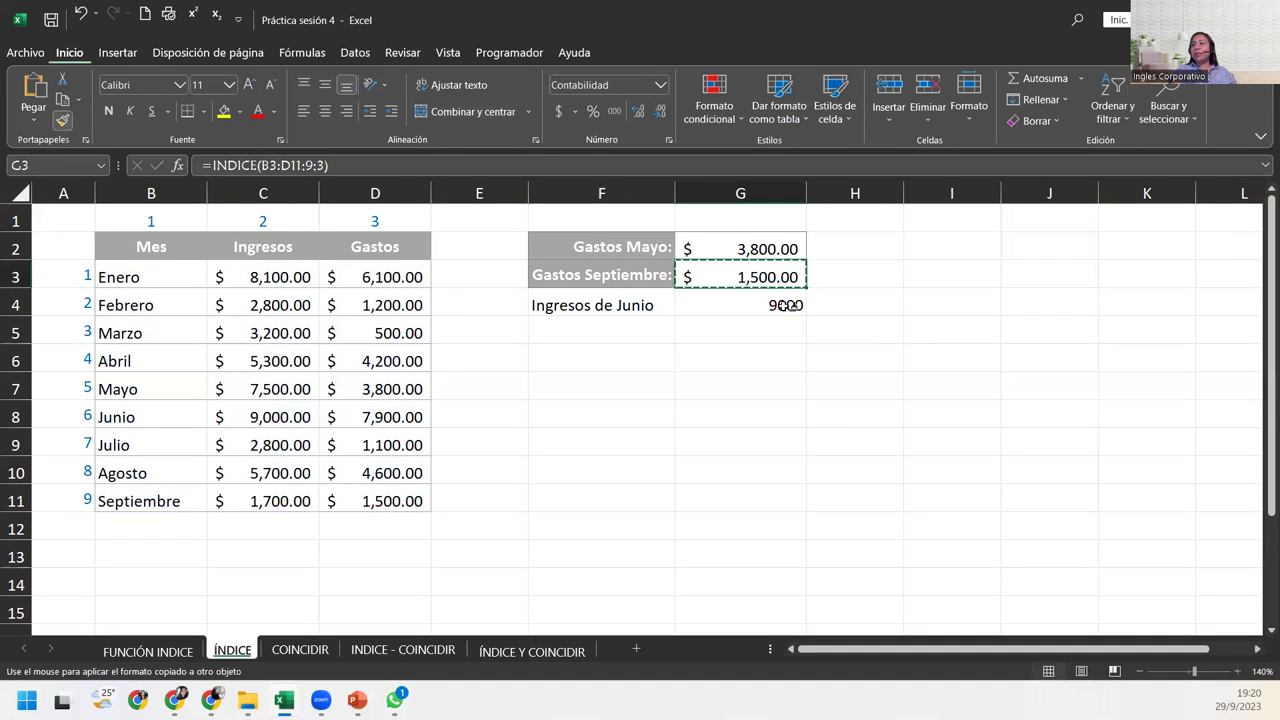
pyautogui.click(783, 305)
# Review the formatted Ingresos de Junio result, then go to the COINCIDIR sheet.
pyautogui.click(723, 355)
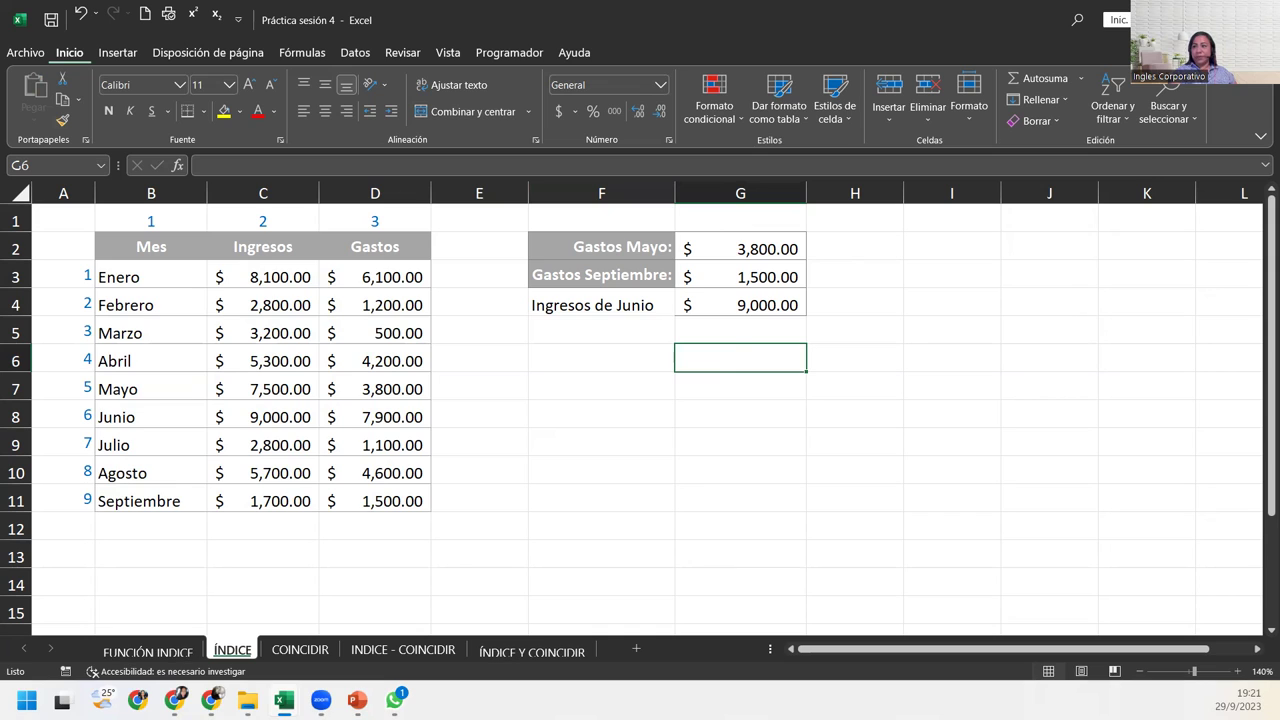
pyautogui.click(604, 310)
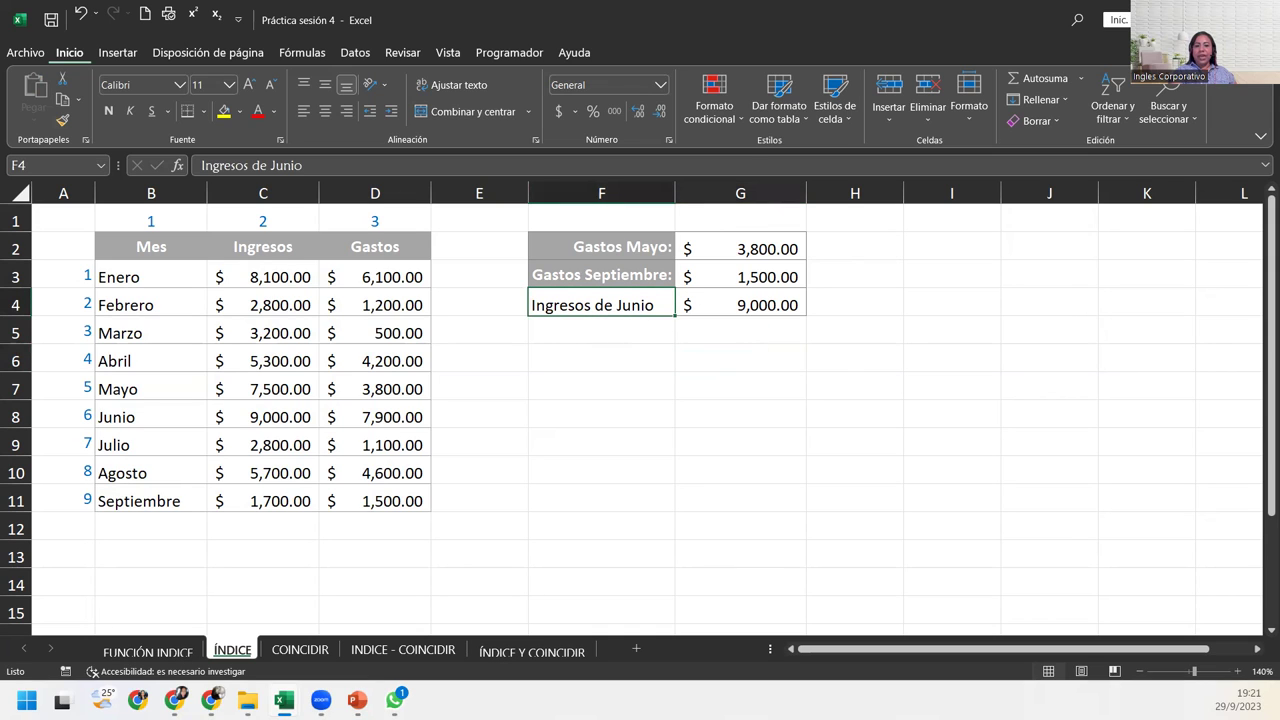
pyautogui.click(296, 650)
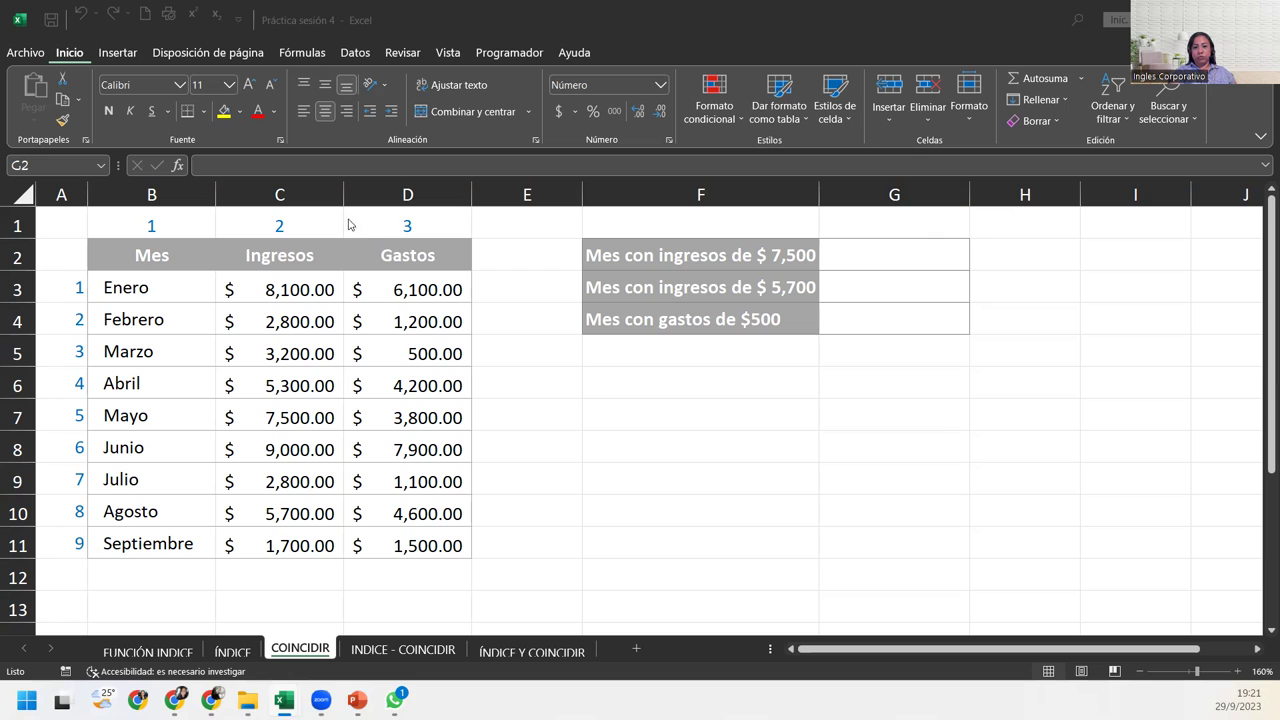
# In G2 of the COINCIDIR sheet, start =COINCIDIR( with 7500 as the lookup value.
pyautogui.click(900, 259)
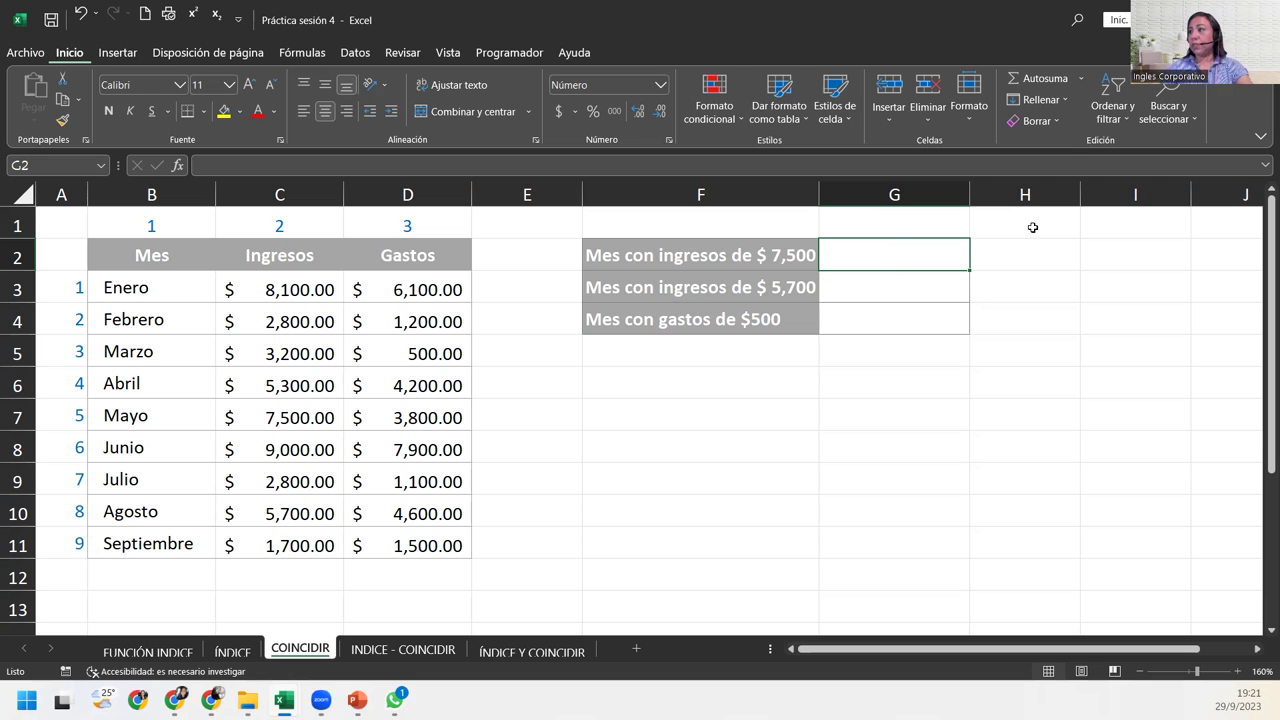
pyautogui.write('=coi')
pyautogui.press('Tab')
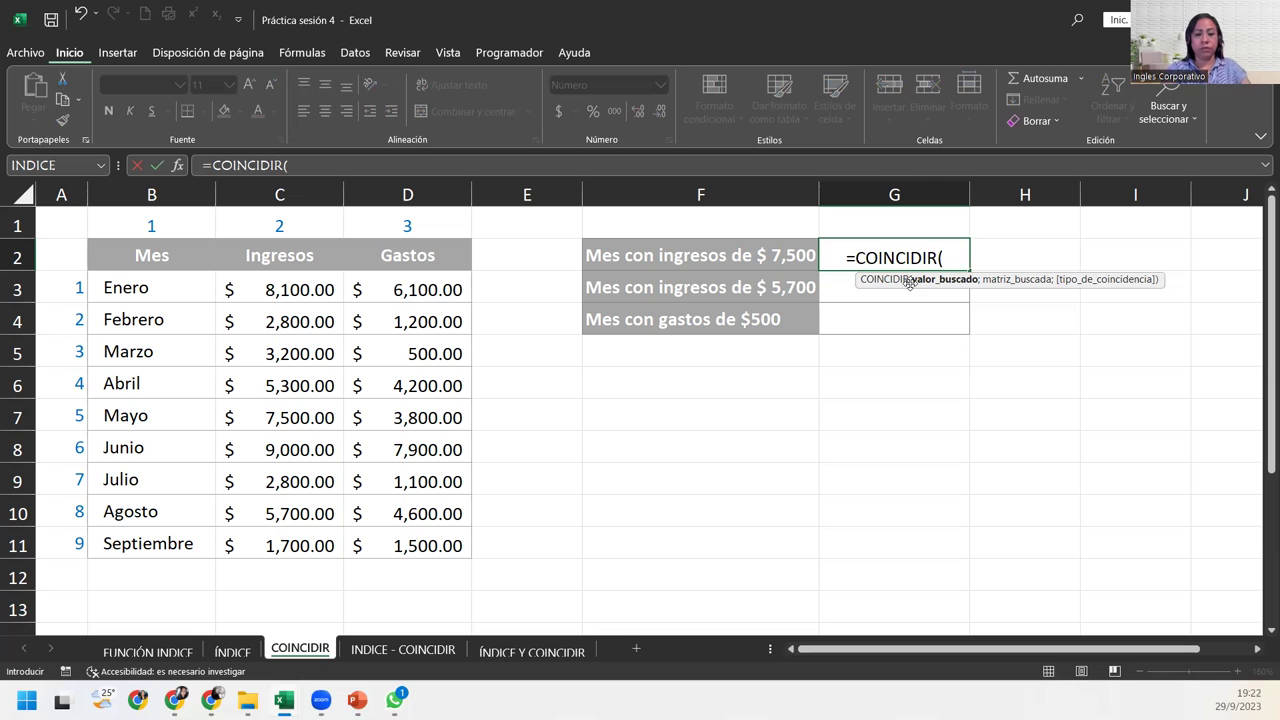
pyautogui.write('7500')
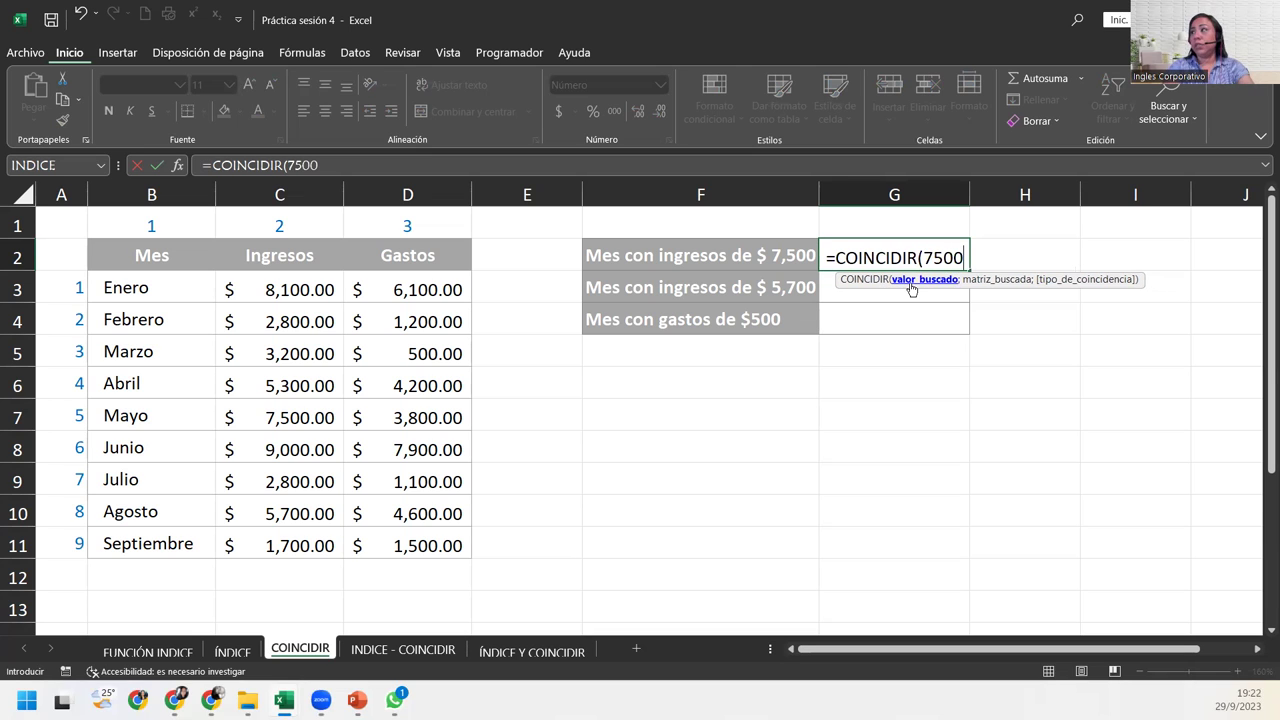
pyautogui.write(';')
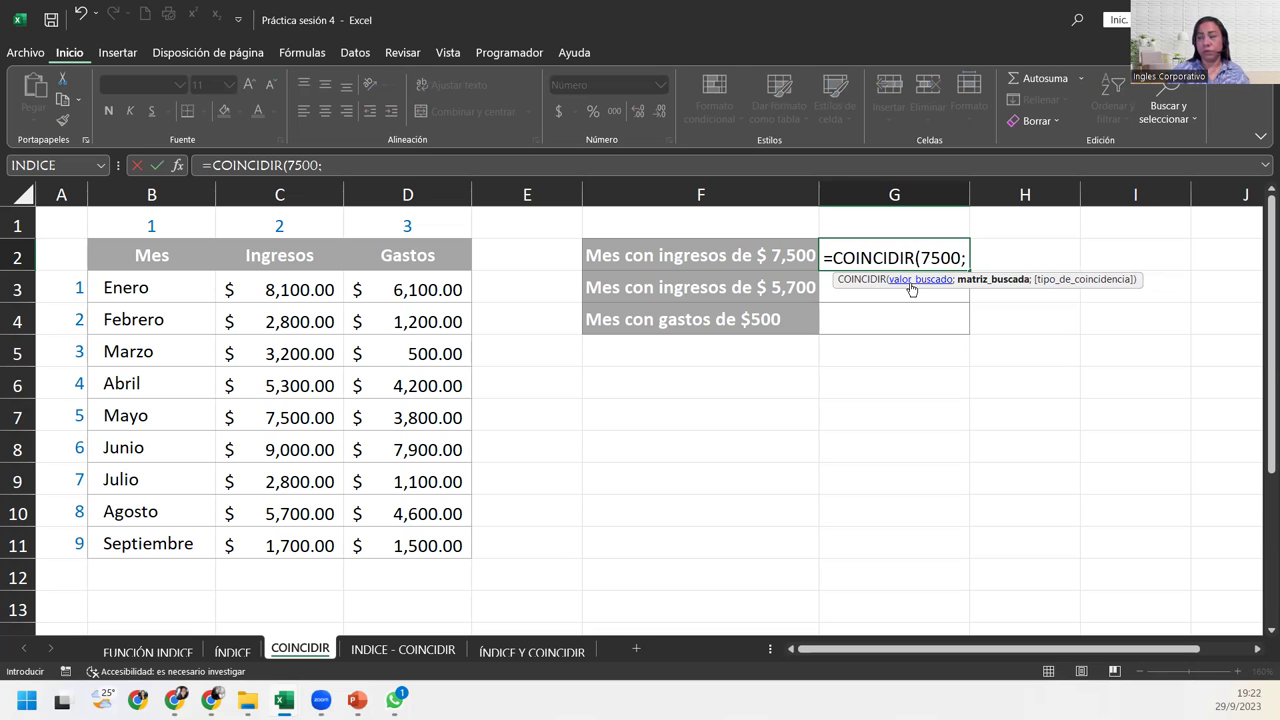
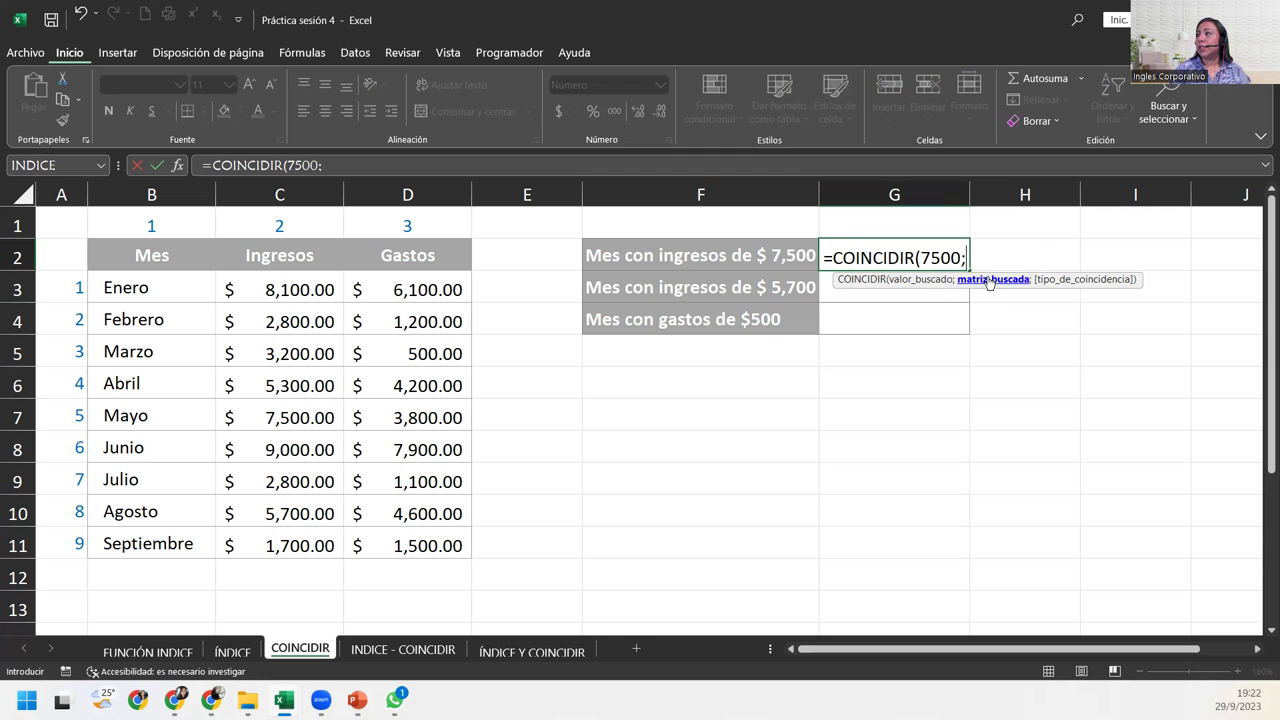
# Finish G2's formula as =COINCIDIR(7500;C3:D11;0) with an exact-match lookup over C3:D11.
pyautogui.click(275, 287)
pyautogui.moveTo(362, 347); pyautogui.dragTo(401, 543)
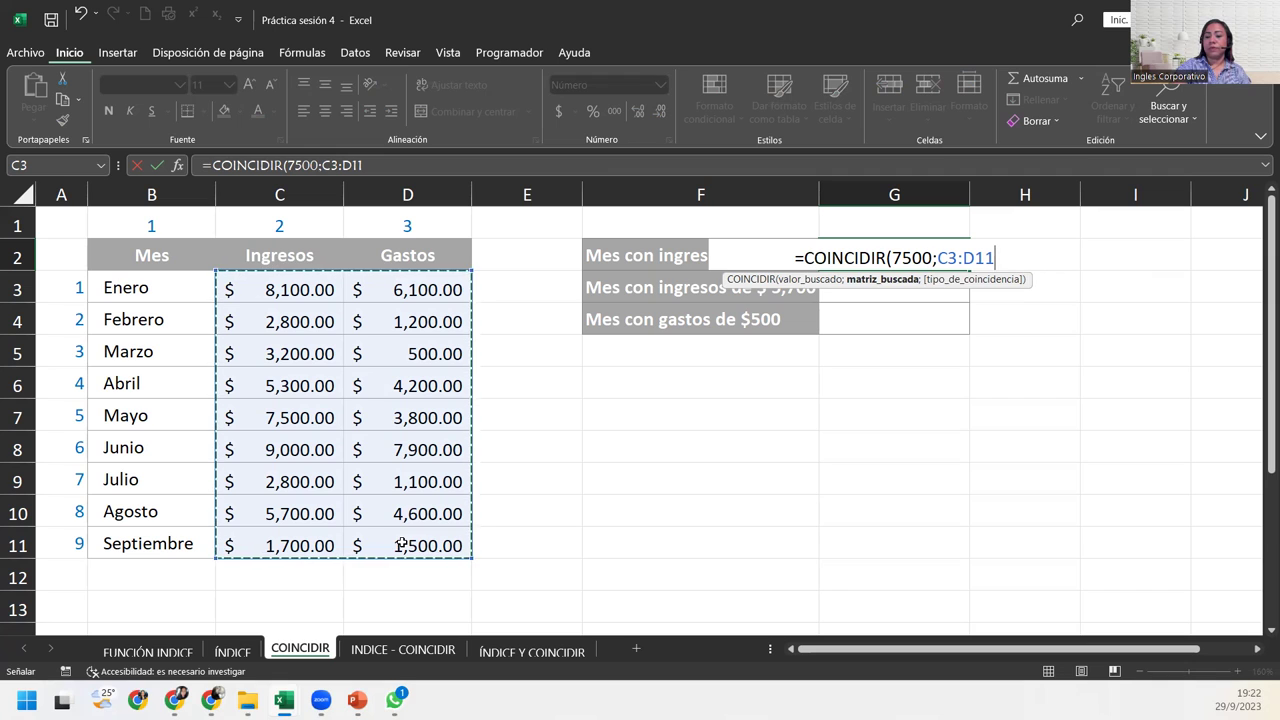
pyautogui.write(';')
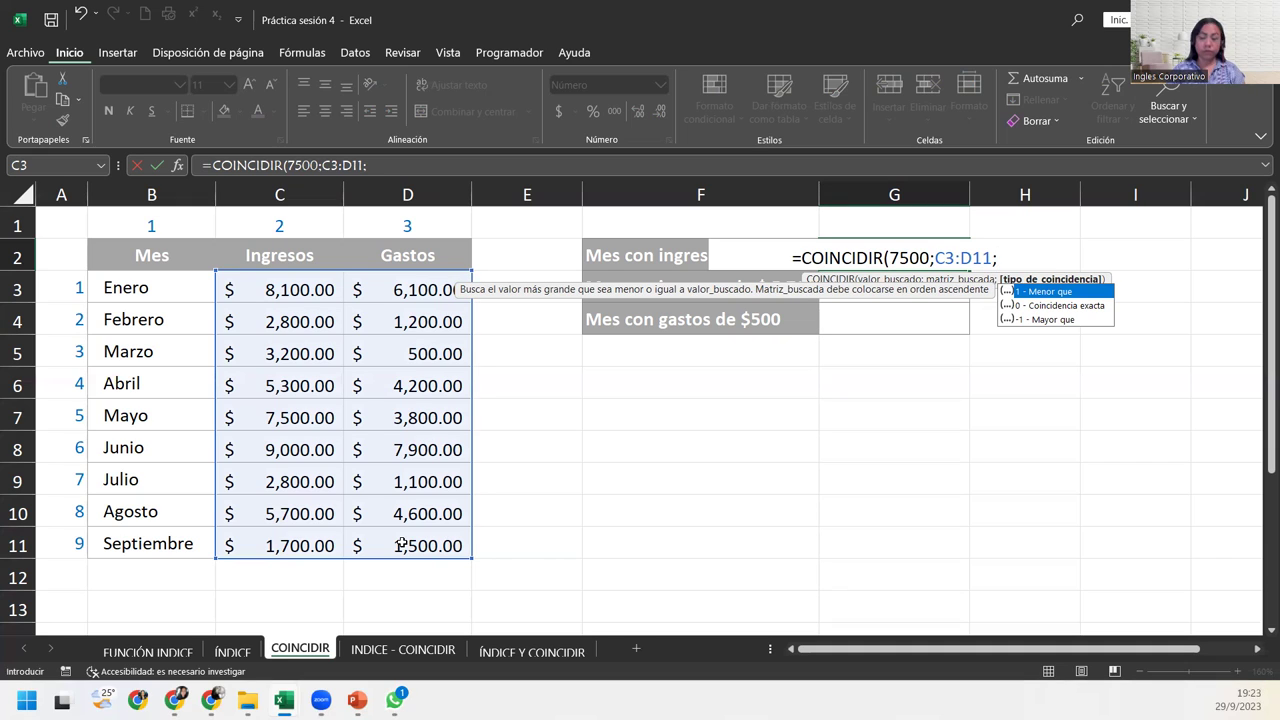
pyautogui.write('0')
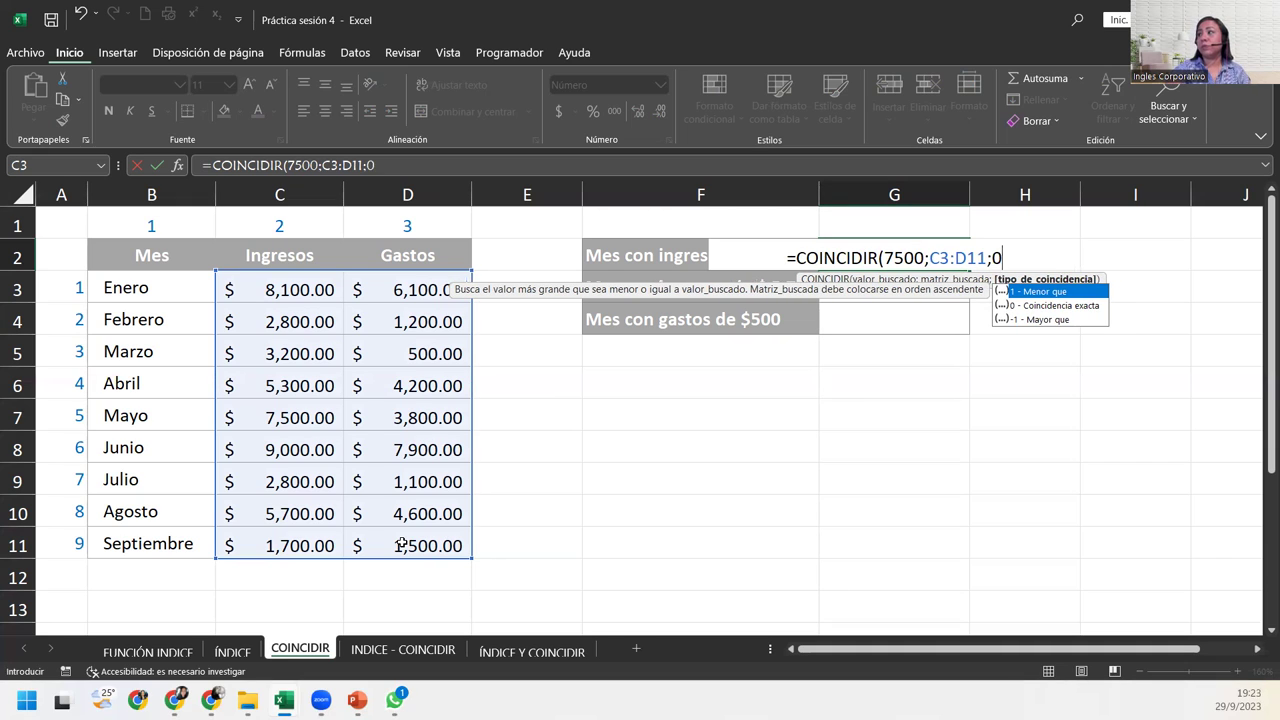
pyautogui.press('Return')
pyautogui.press('F2')
pyautogui.write(')')
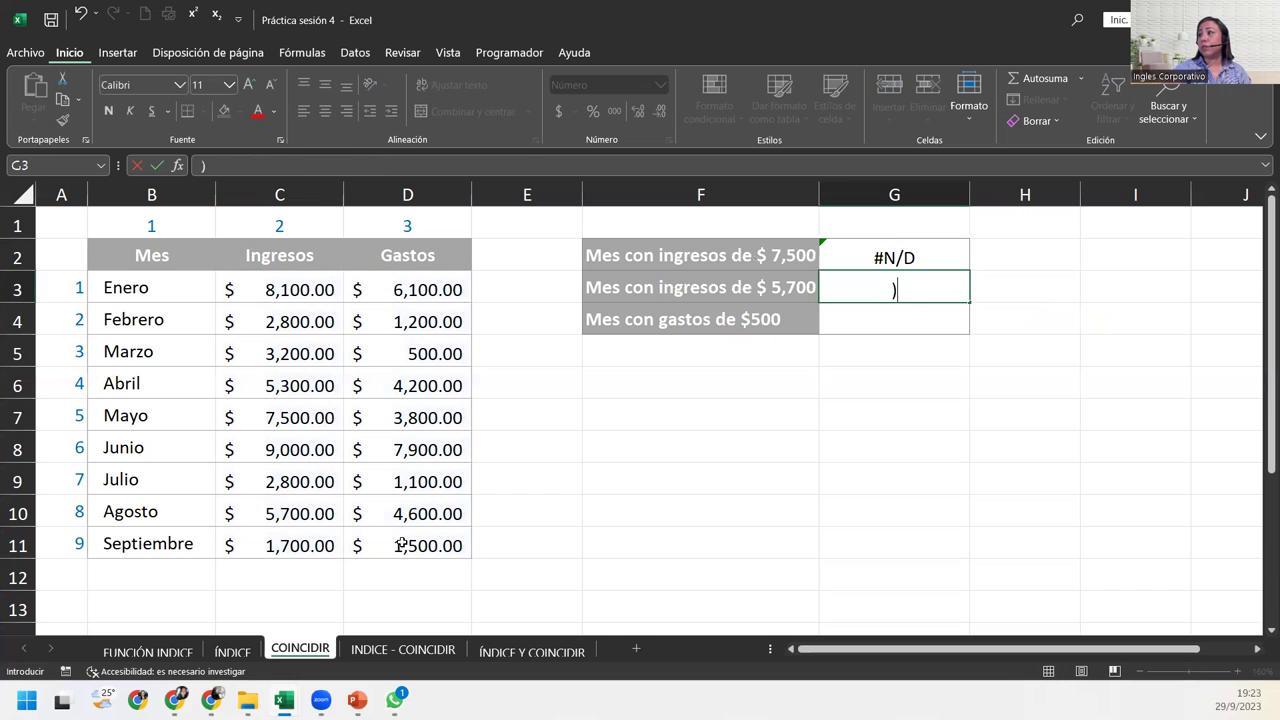
pyautogui.press('Escape')
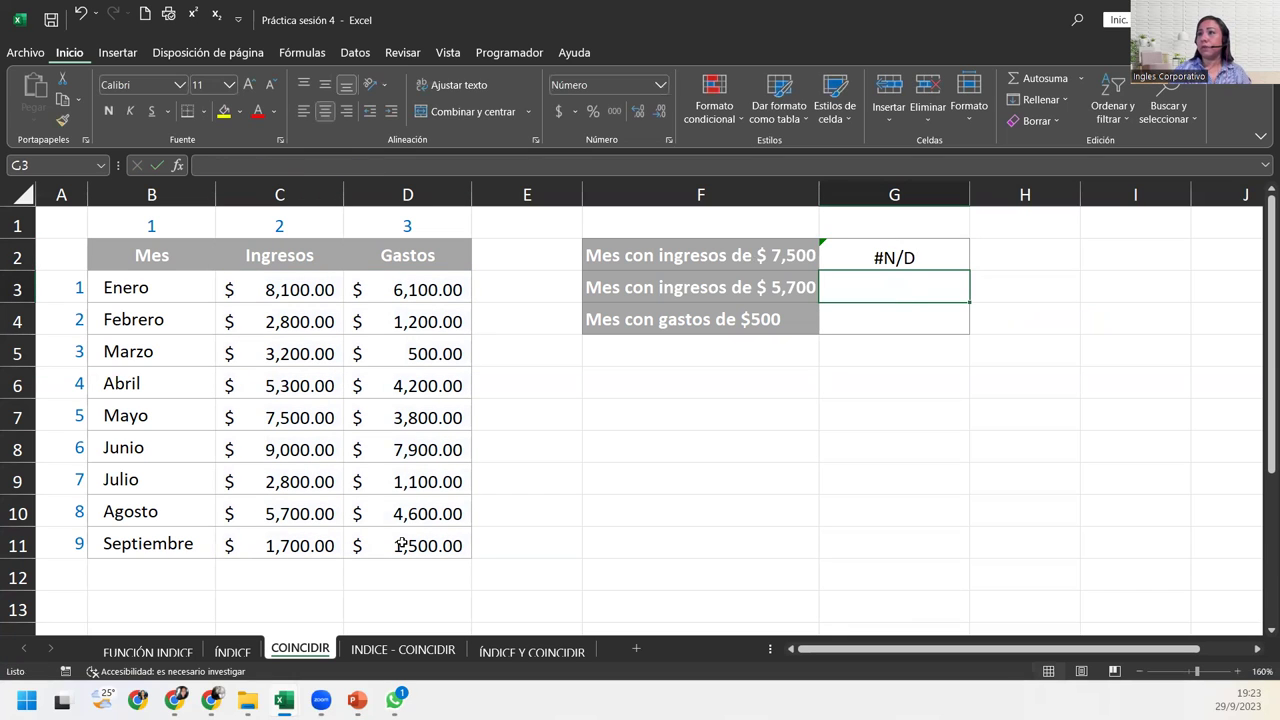
# Replace G2's lookup range C3:D11 with C3:C11 so the formula returns 5.
pyautogui.doubleClick(926, 256)
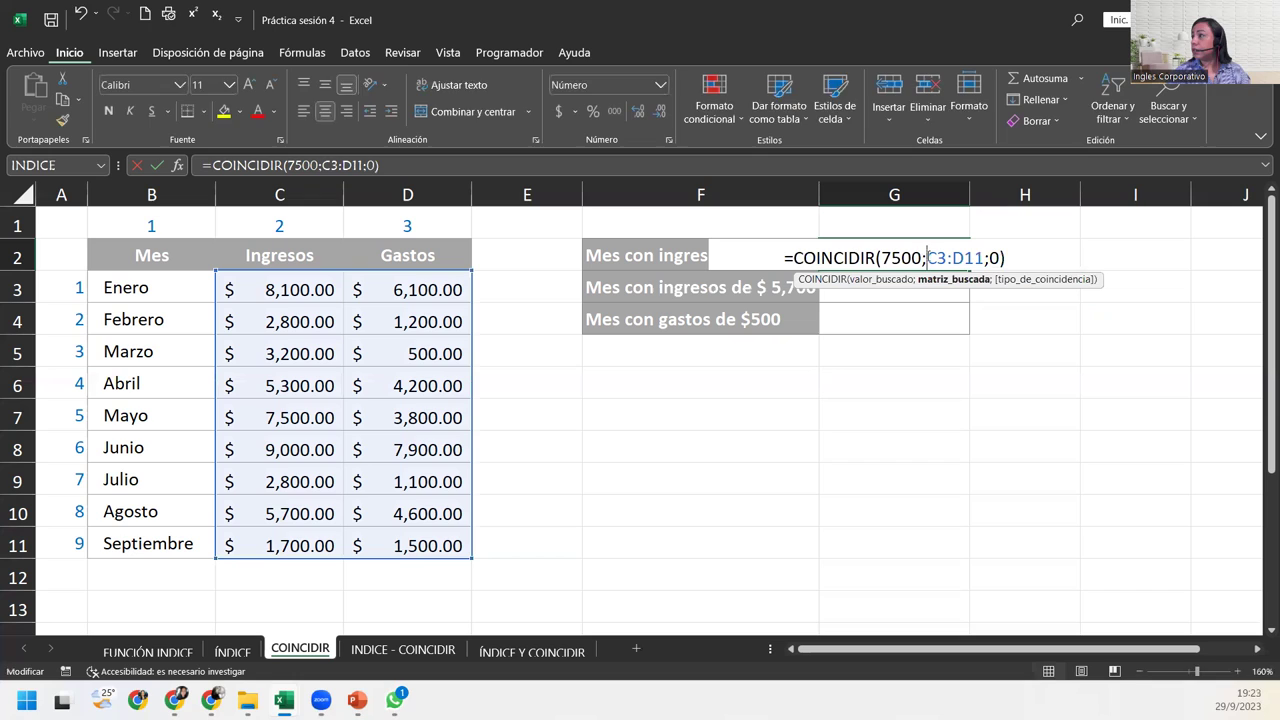
pyautogui.click(1010, 262)
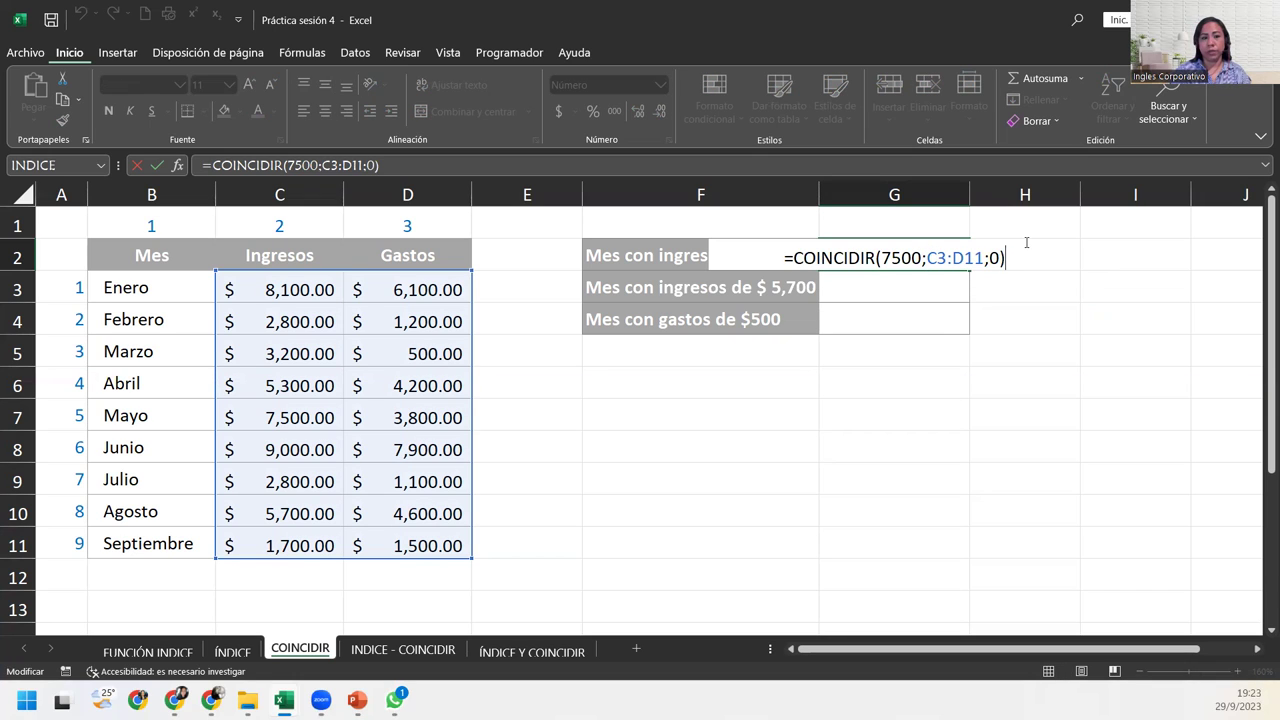
pyautogui.doubleClick(968, 258)
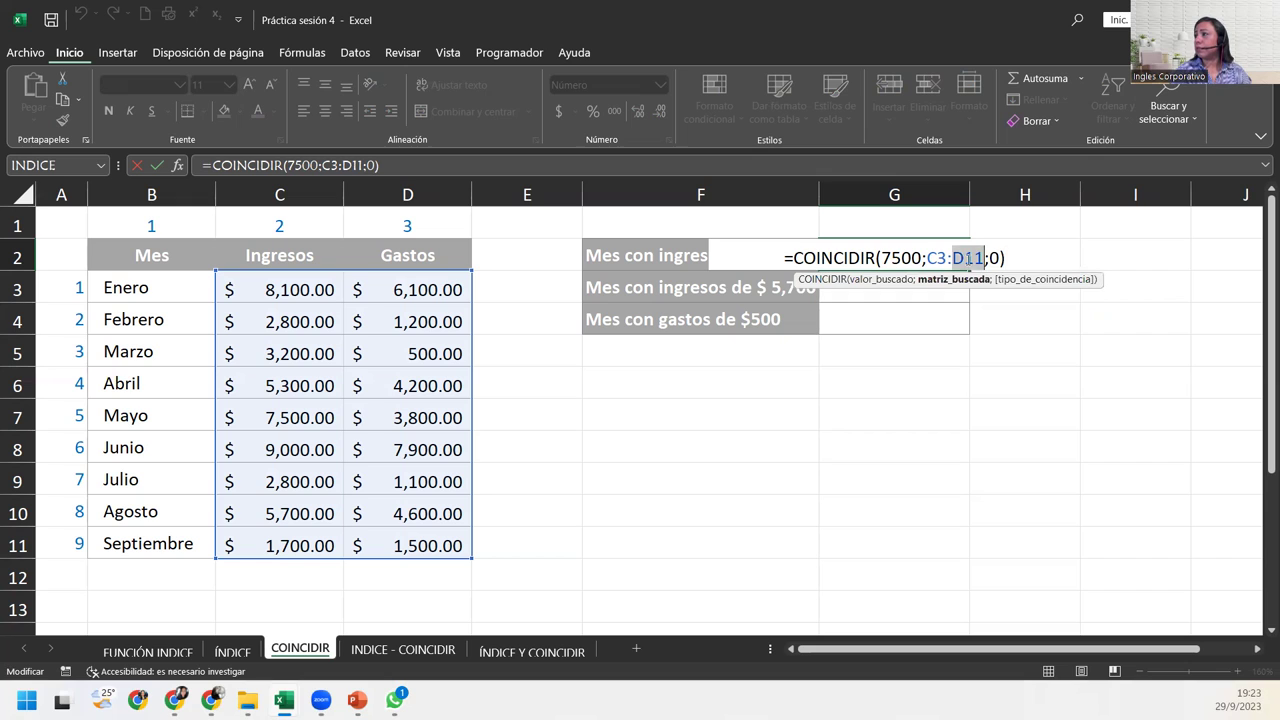
pyautogui.moveTo(927, 258); pyautogui.dragTo(972, 258)
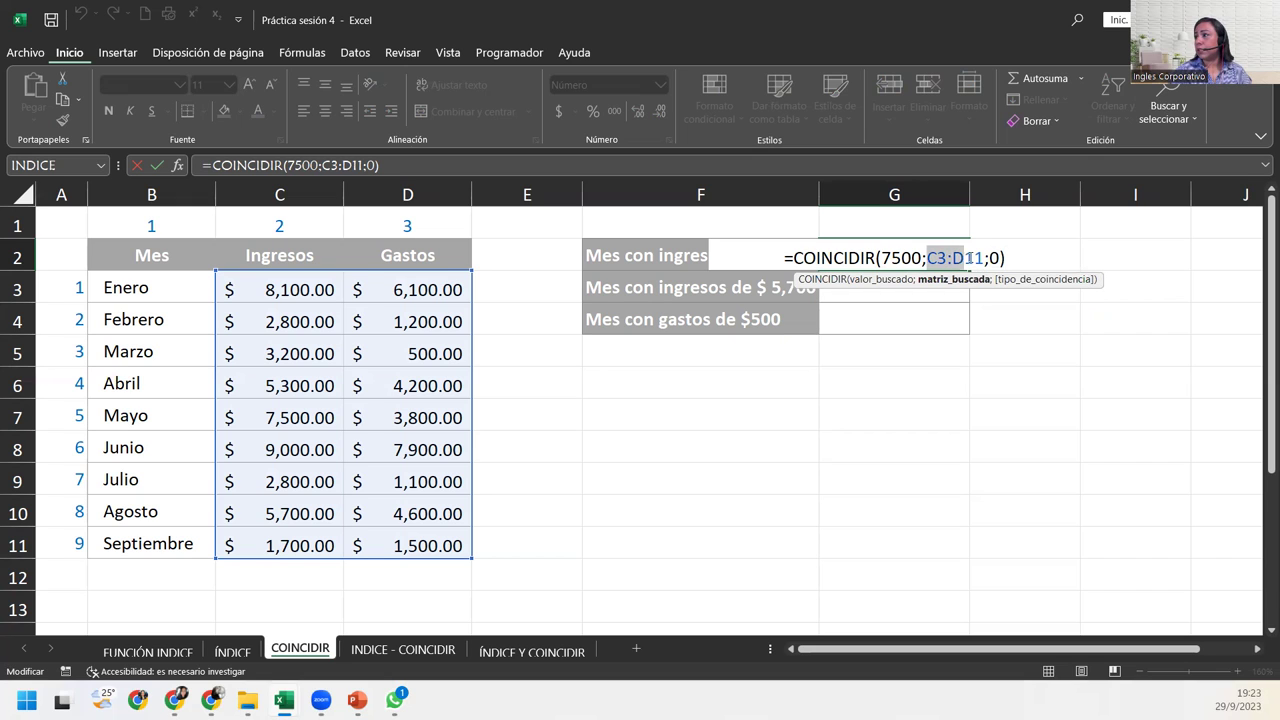
pyautogui.moveTo(276, 284); pyautogui.dragTo(281, 546)
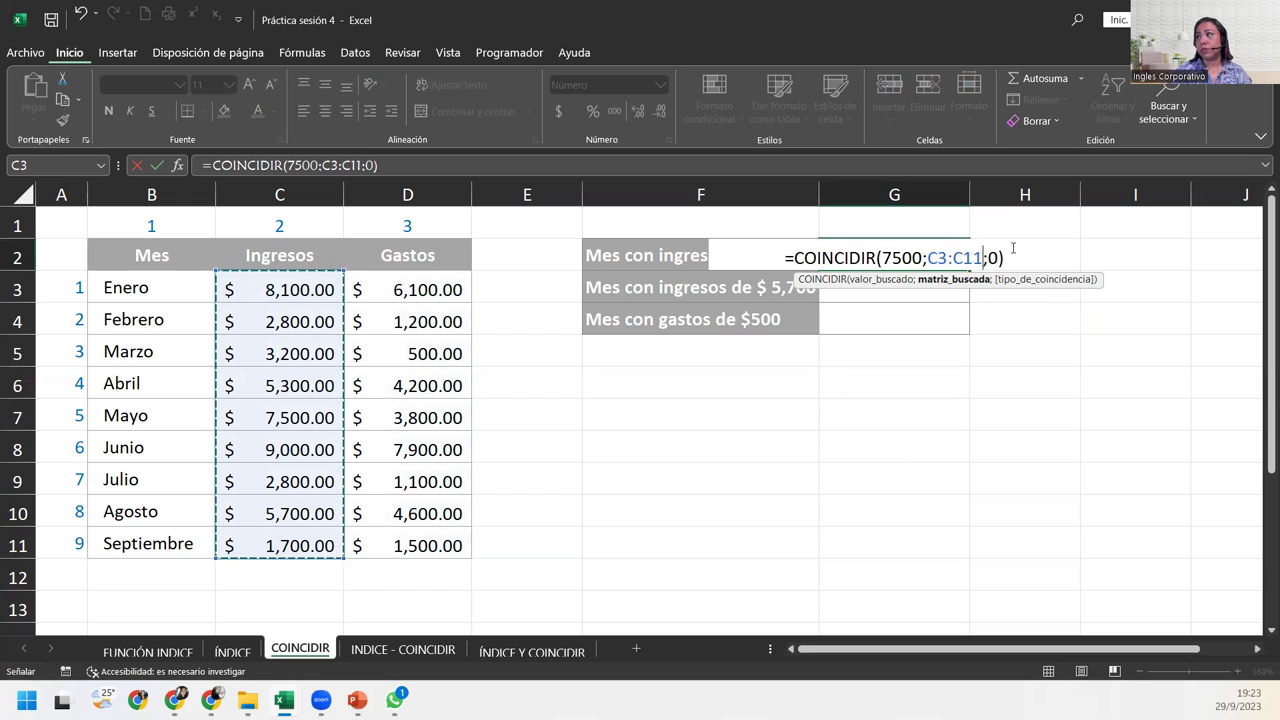
pyautogui.click(1016, 258)
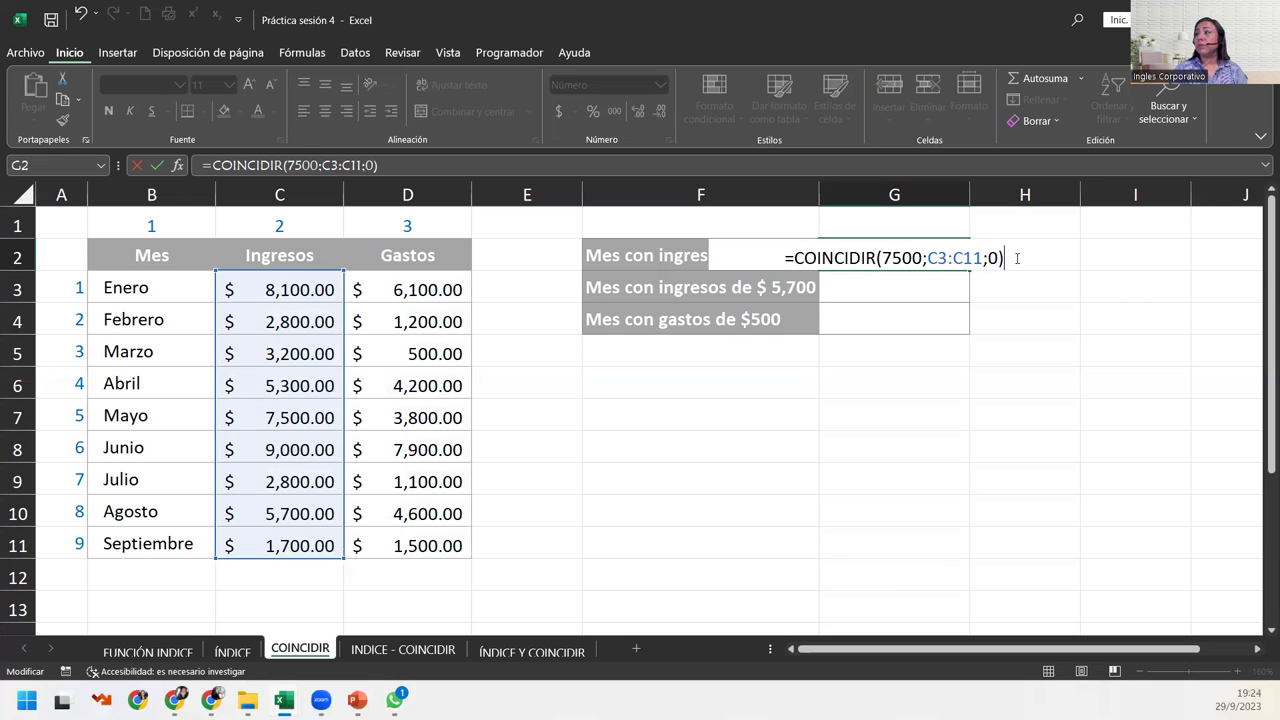
pyautogui.press('Return')
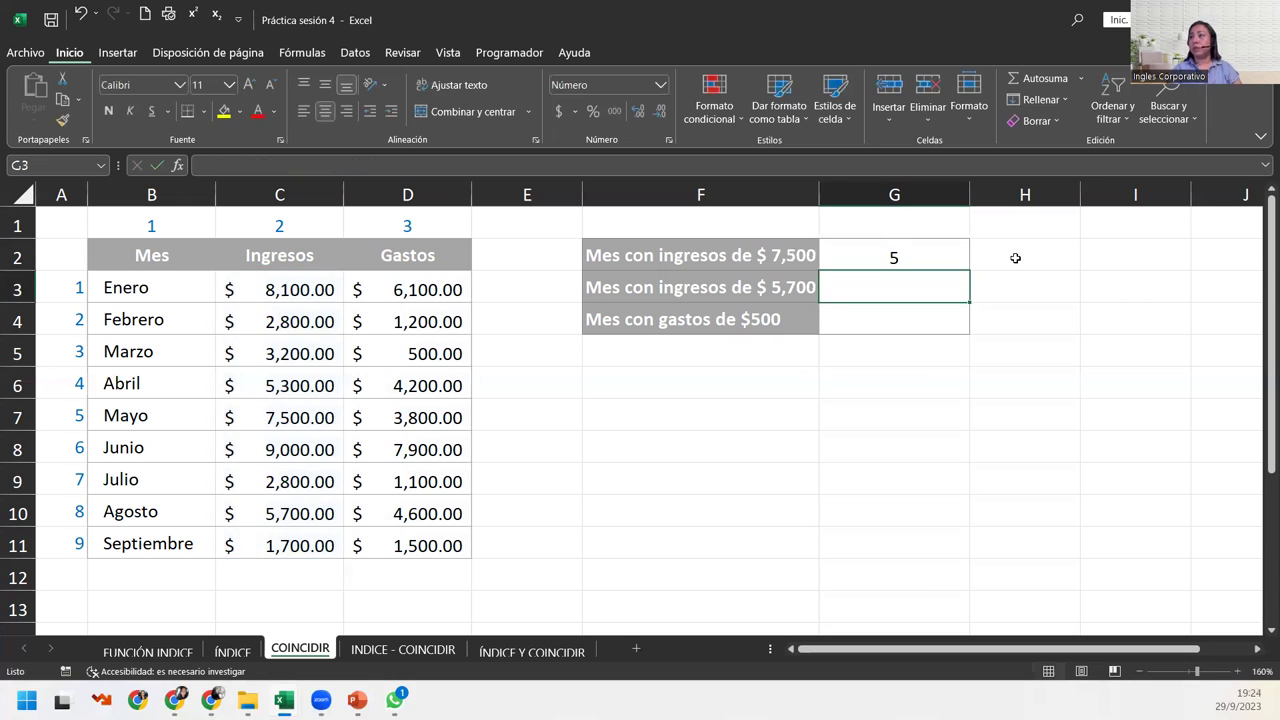
# Verify the result by counting down the Ingresos column to the 7,500 in C7.
pyautogui.click(908, 243)
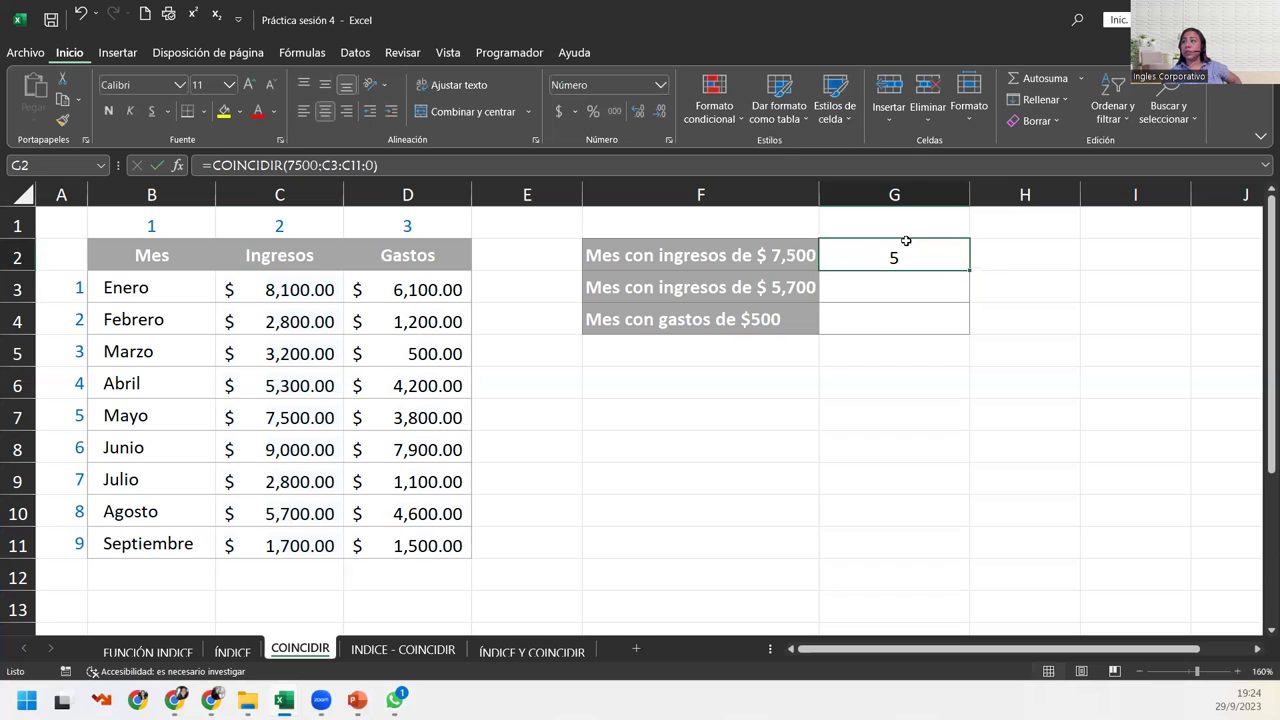
pyautogui.click(316, 290)
pyautogui.click(277, 322)
pyautogui.click(277, 353)
pyautogui.click(280, 385)
pyautogui.click(287, 416)
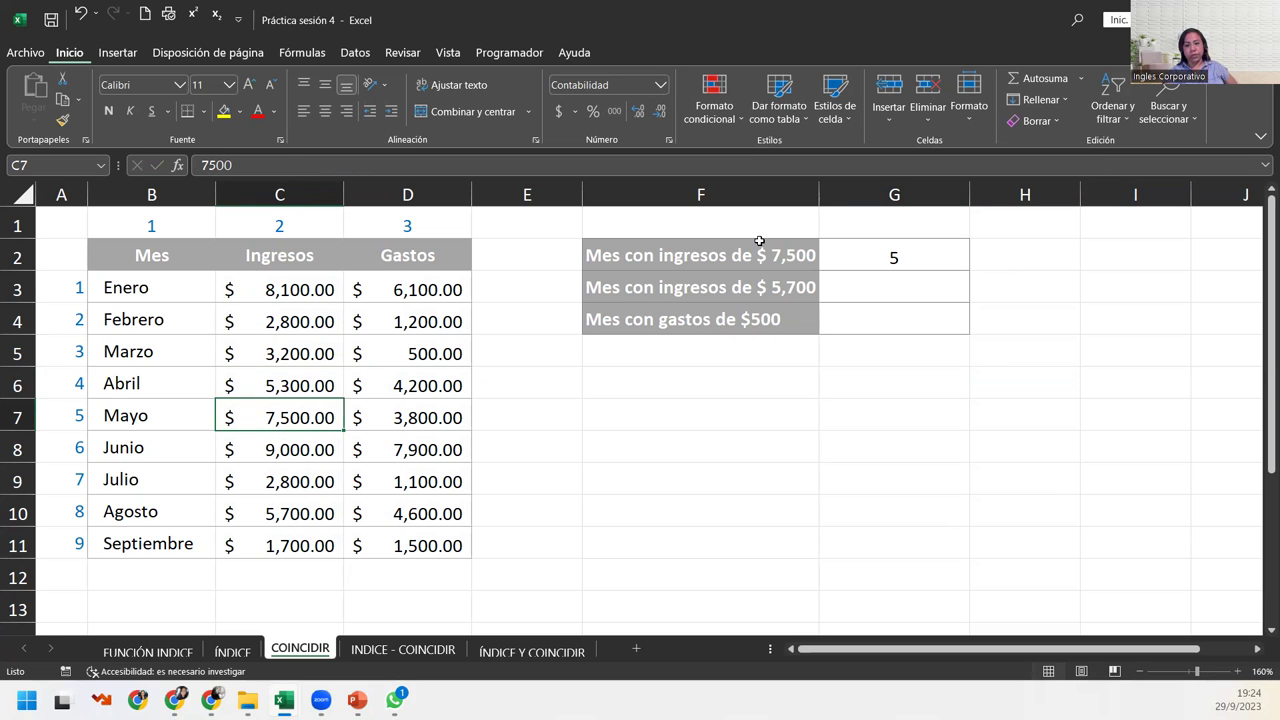
pyautogui.click(893, 286)
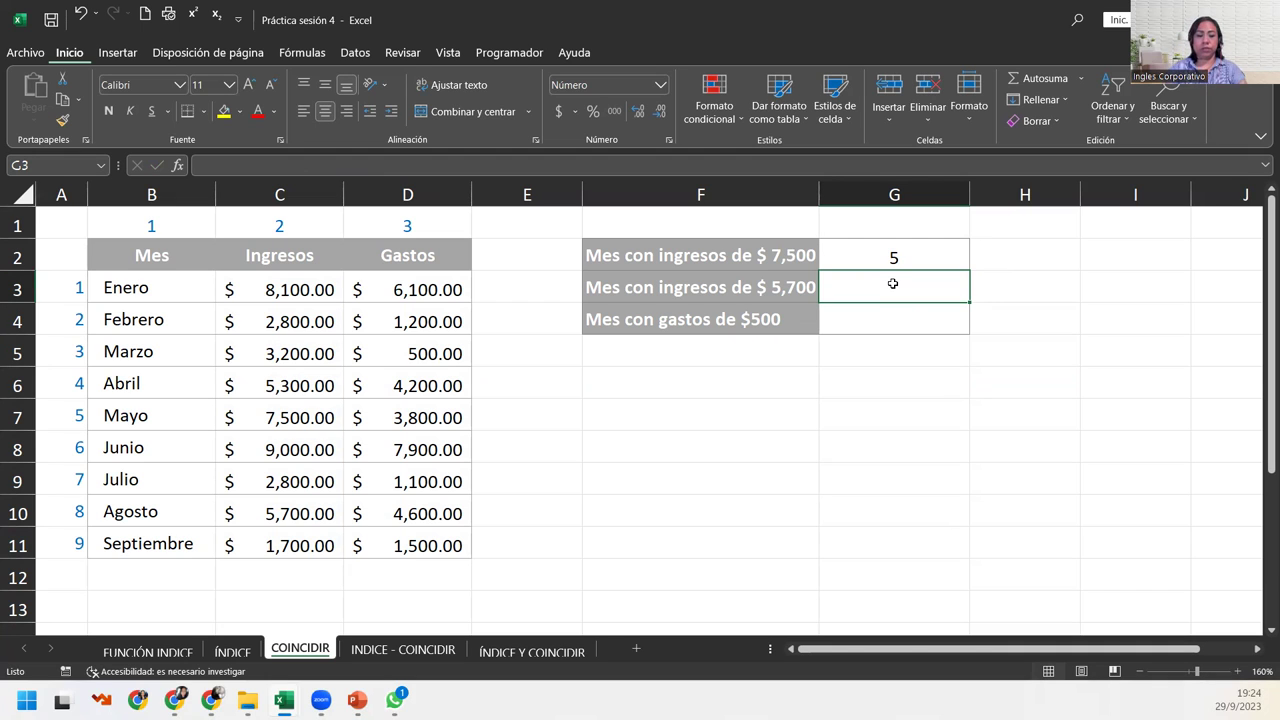
# Enter =COINCIDIR(5700;C3:C11;0) in G3 to find the 5,700 income's position.
pyautogui.write('=coi')
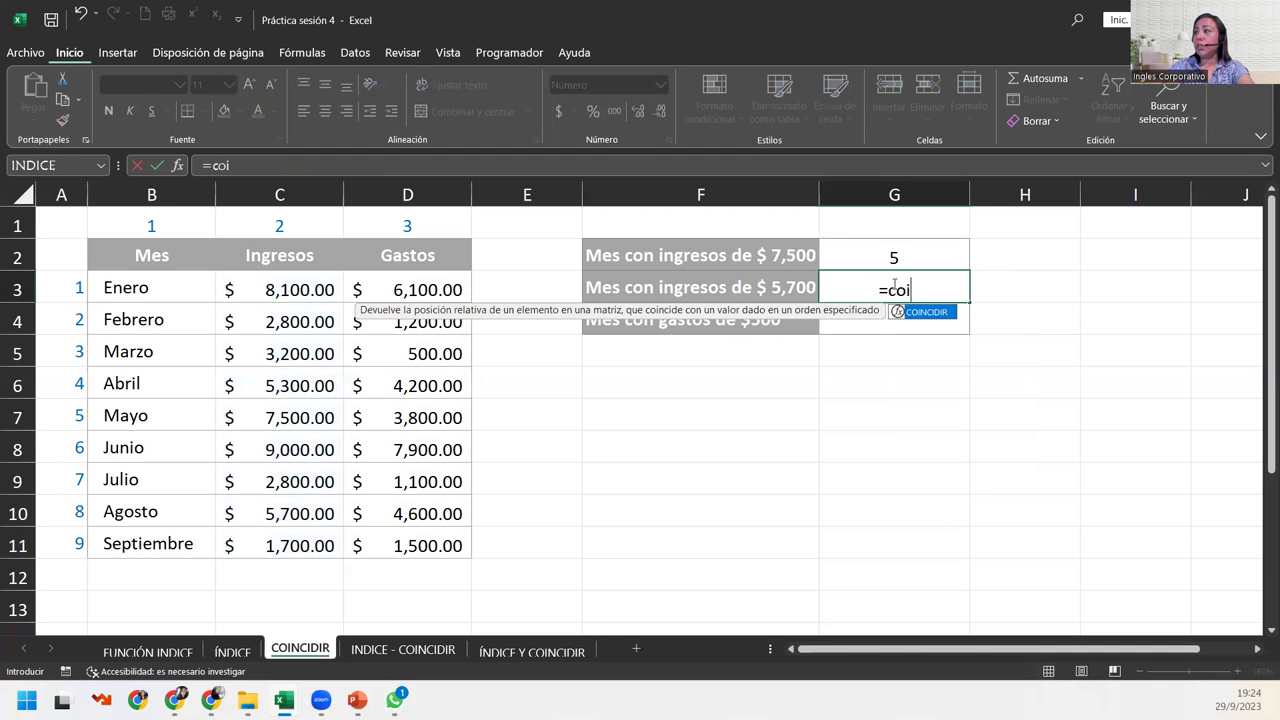
pyautogui.press('Tab')
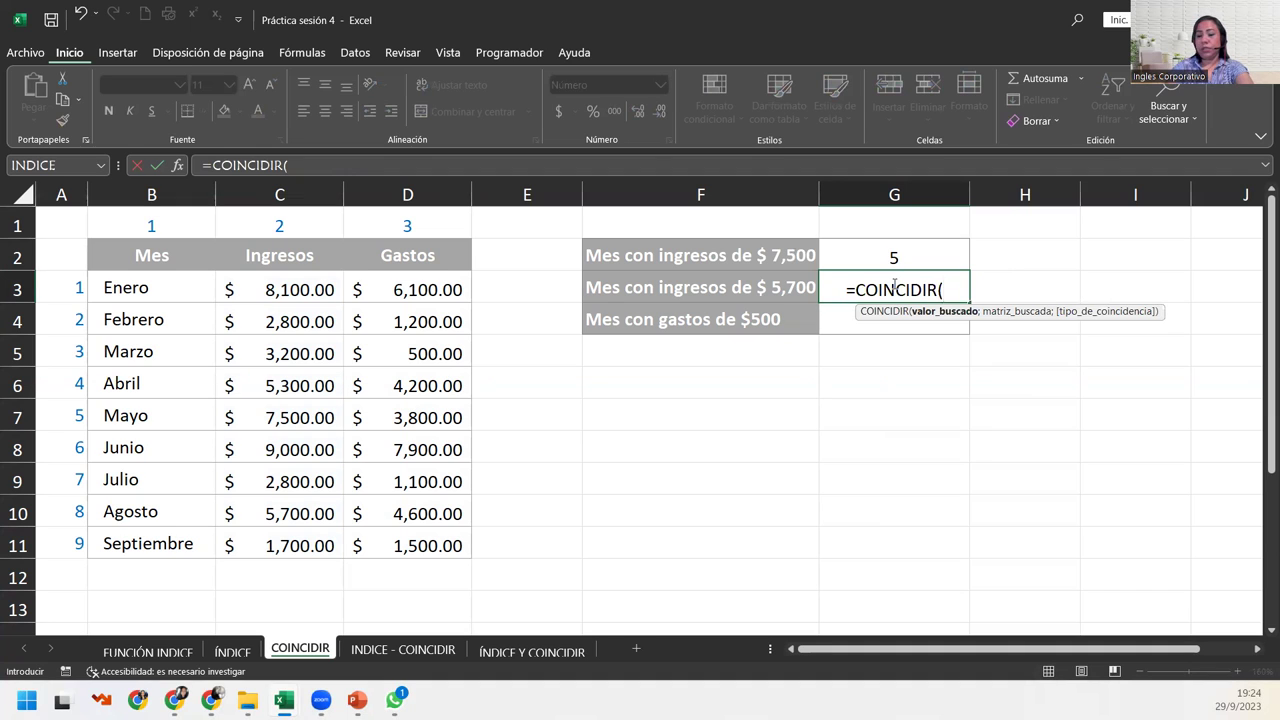
pyautogui.write('5700;')
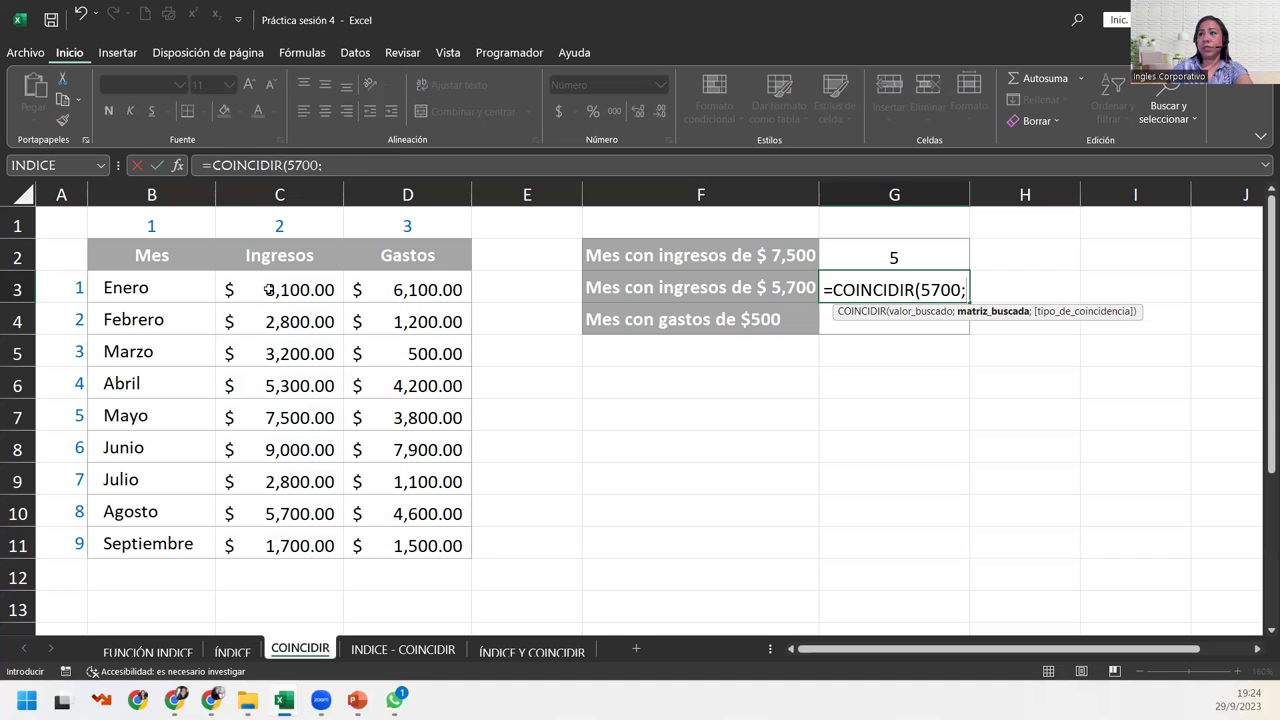
pyautogui.moveTo(266, 289); pyautogui.dragTo(319, 541)
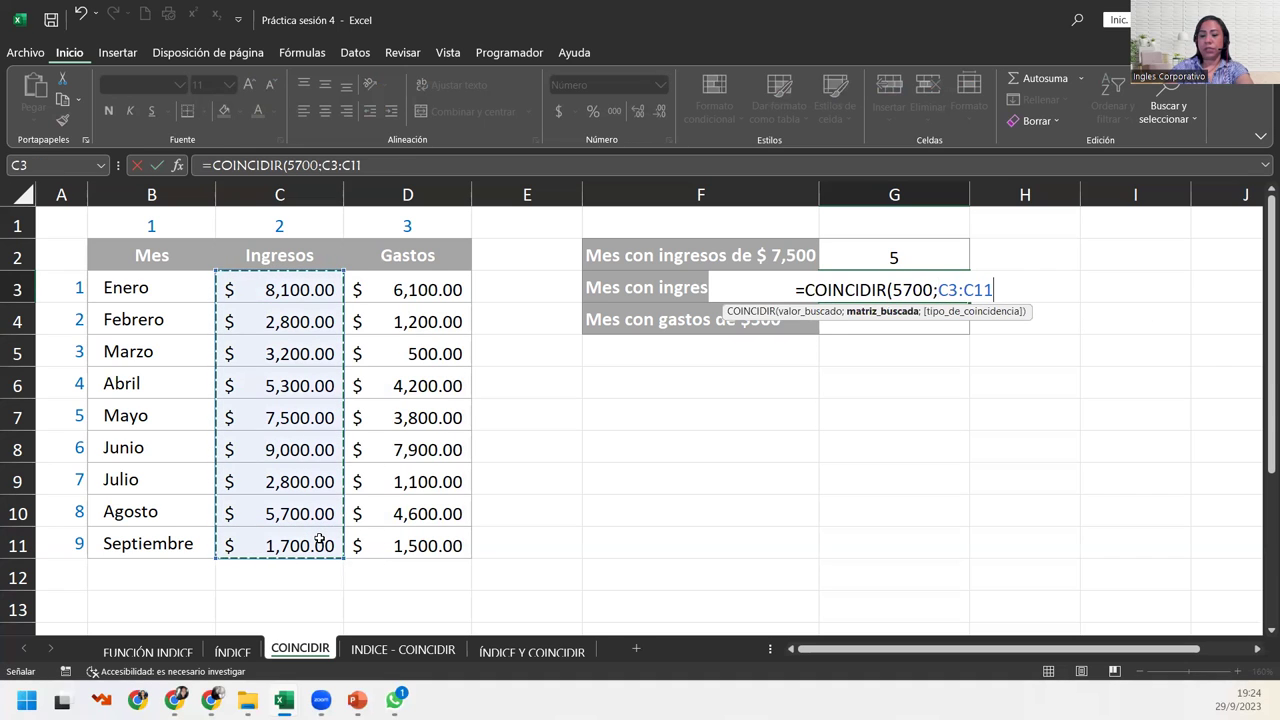
pyautogui.write(';')
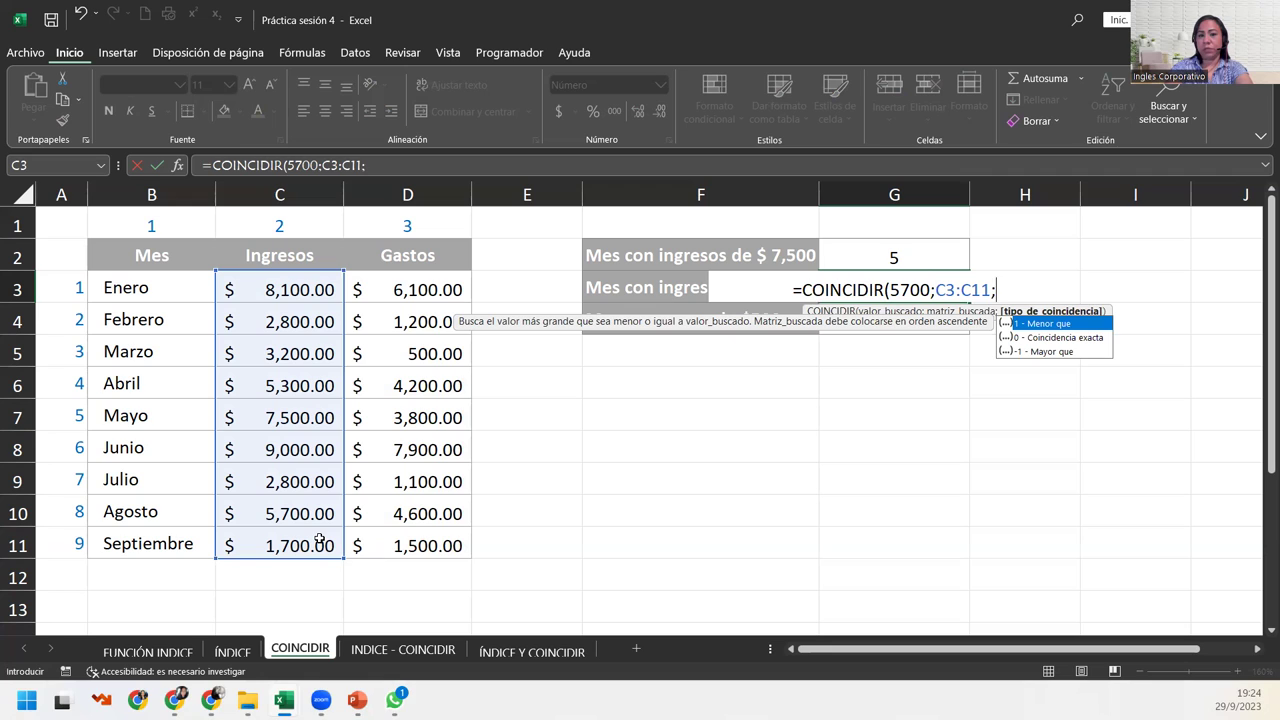
pyautogui.write('0')
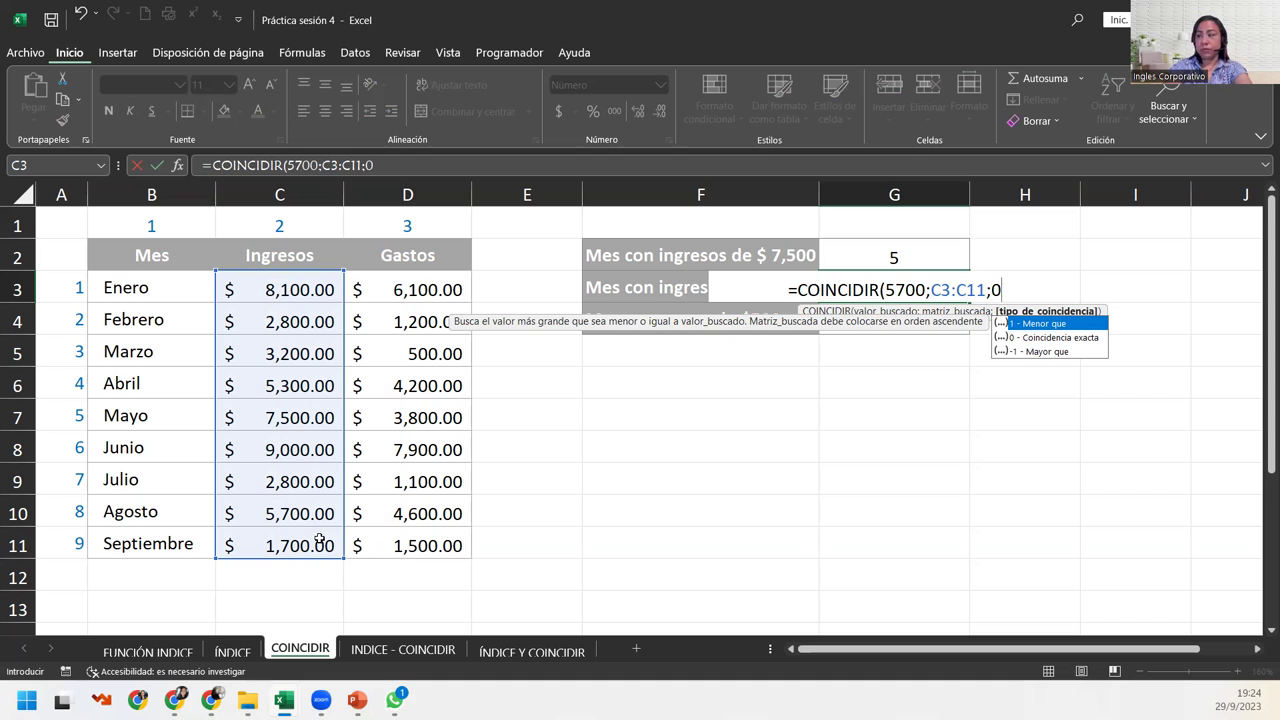
pyautogui.write(')')
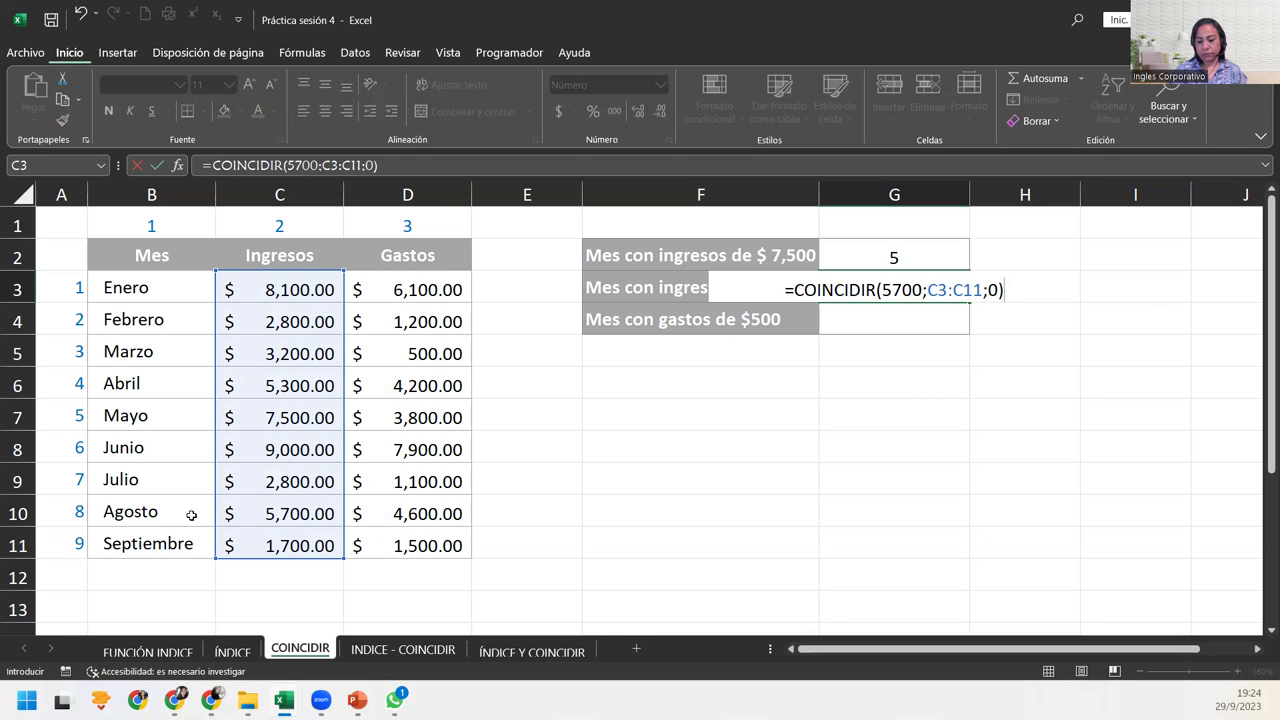
pyautogui.press('Return')
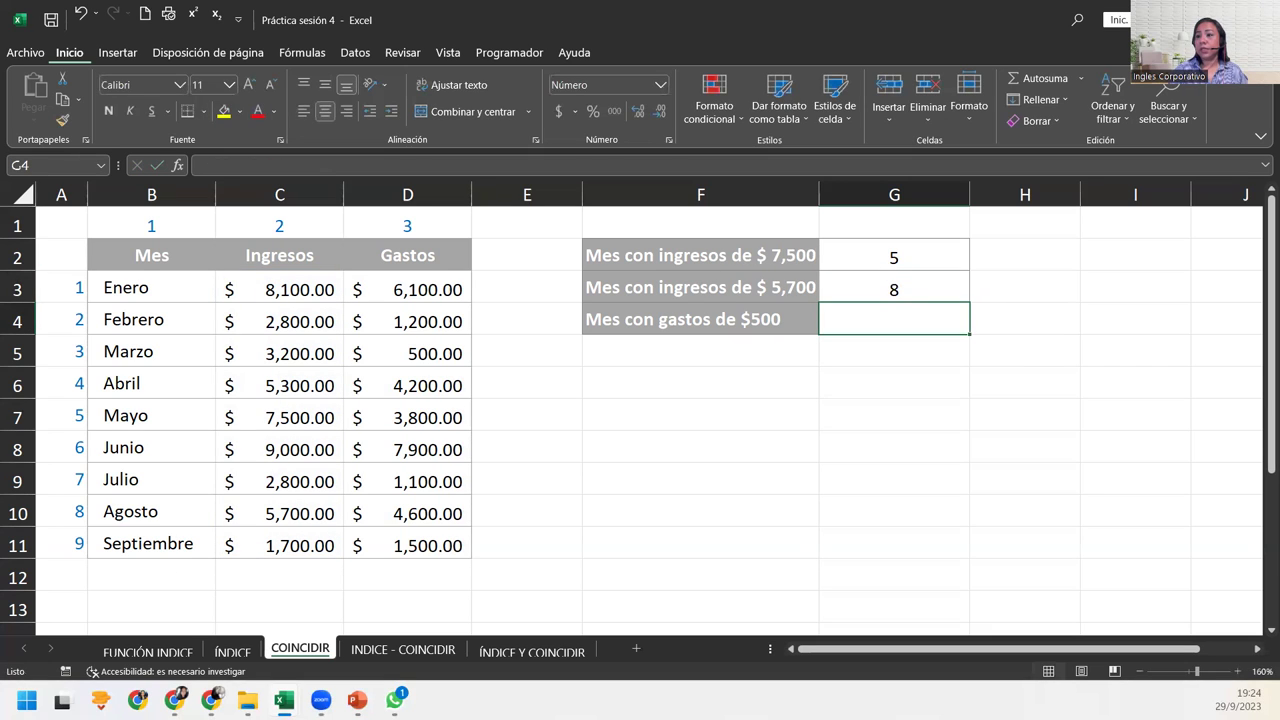
pyautogui.click(304, 520)
pyautogui.click(60, 505)
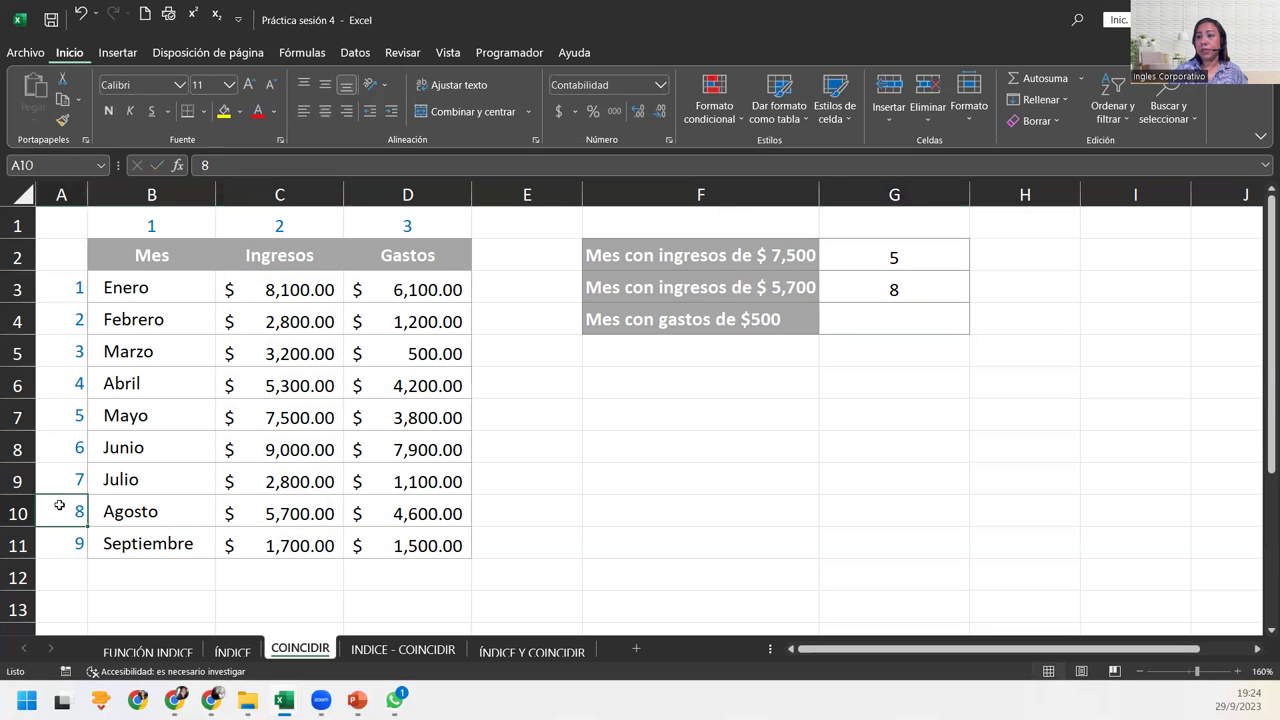
pyautogui.click(286, 512)
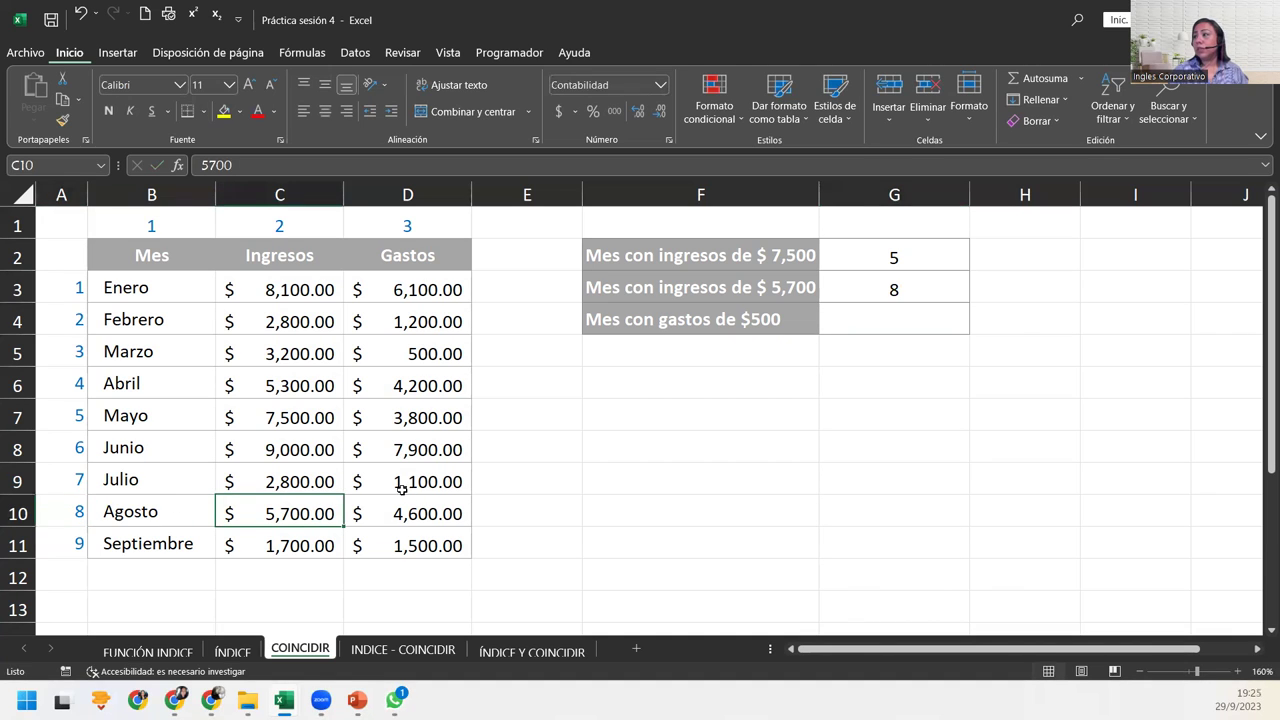
pyautogui.click(872, 319)
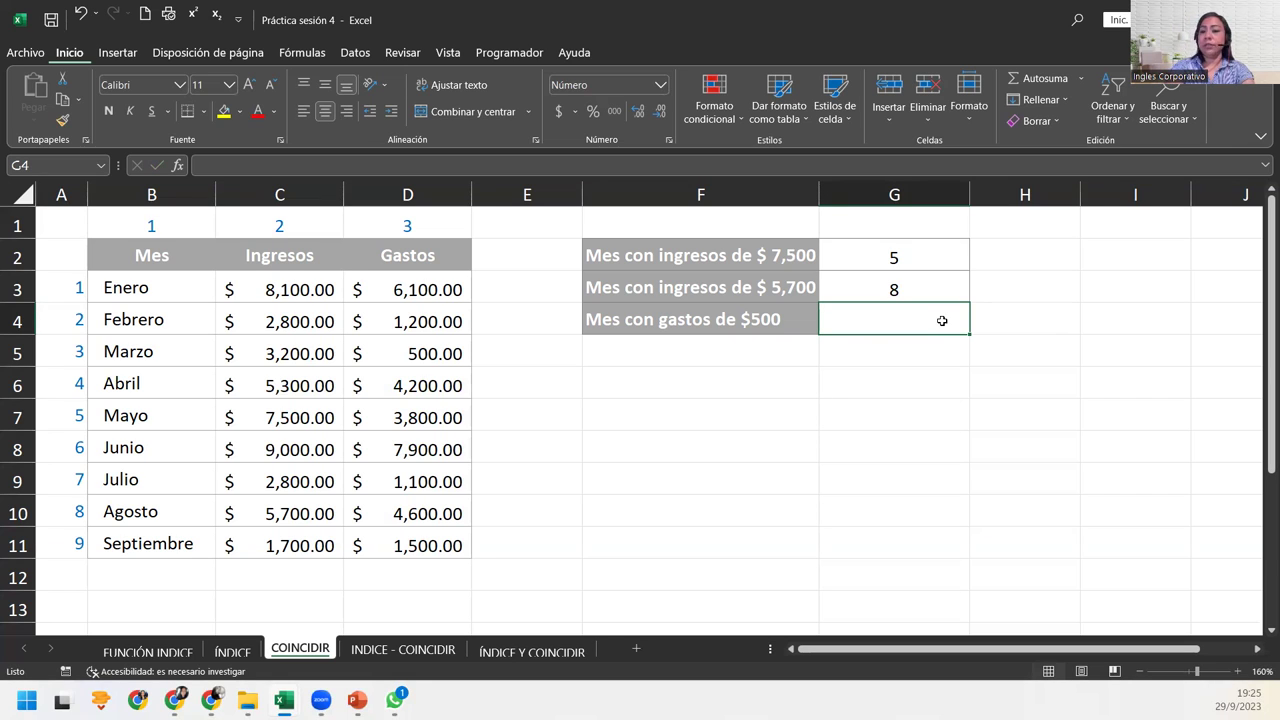
# Enter =COINCIDIR(500;D3:D11;0) in G4 to locate the $500 expense month.
pyautogui.write('=coin')
pyautogui.press('Tab')
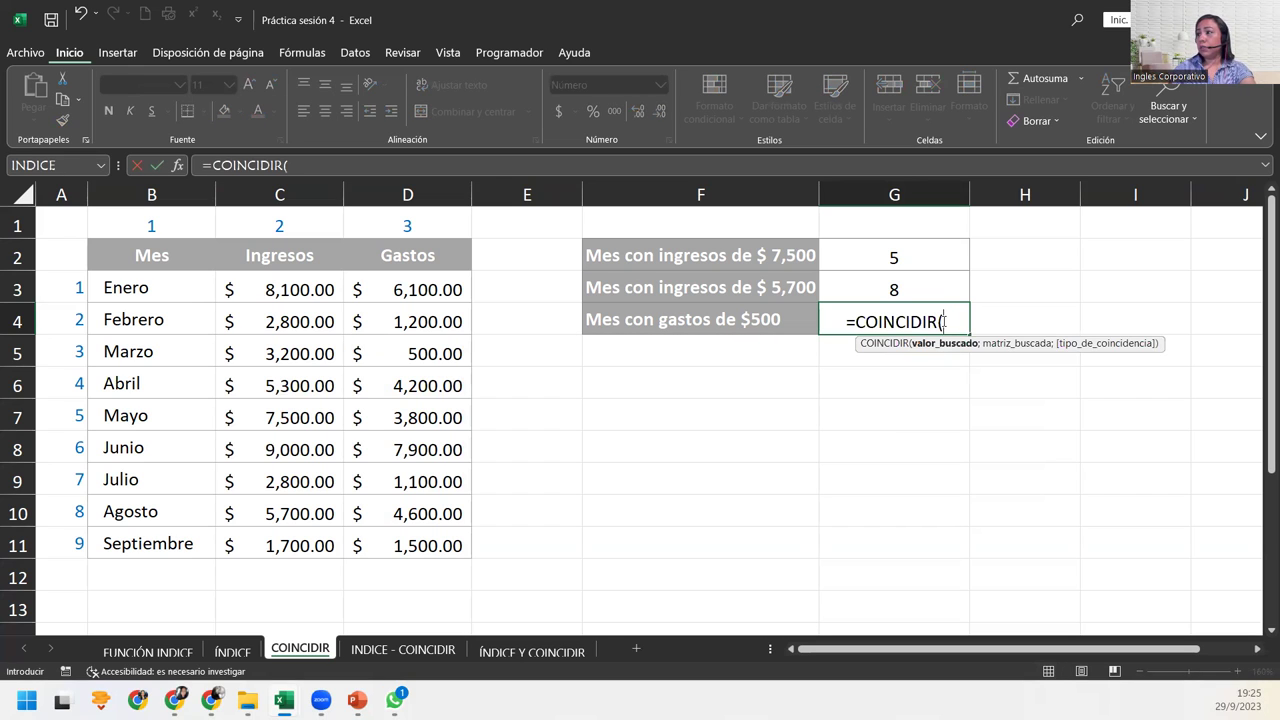
pyautogui.write('500;')
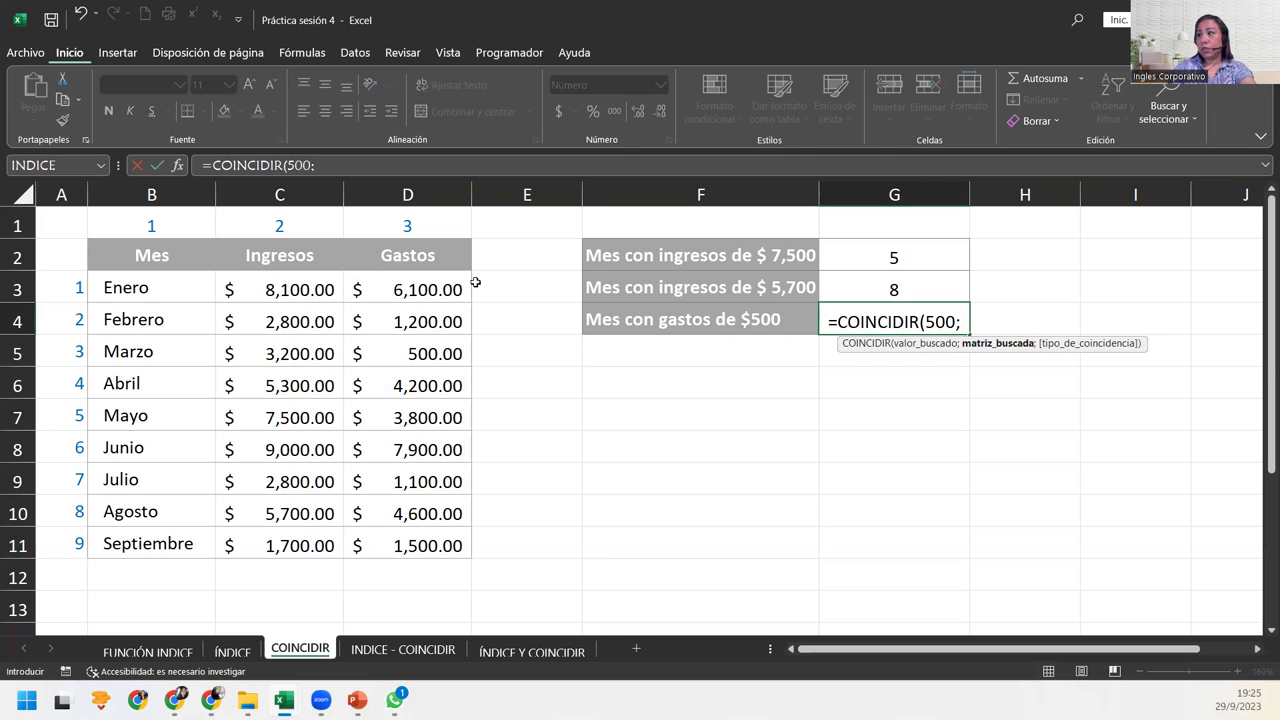
pyautogui.moveTo(406, 301); pyautogui.dragTo(413, 546)
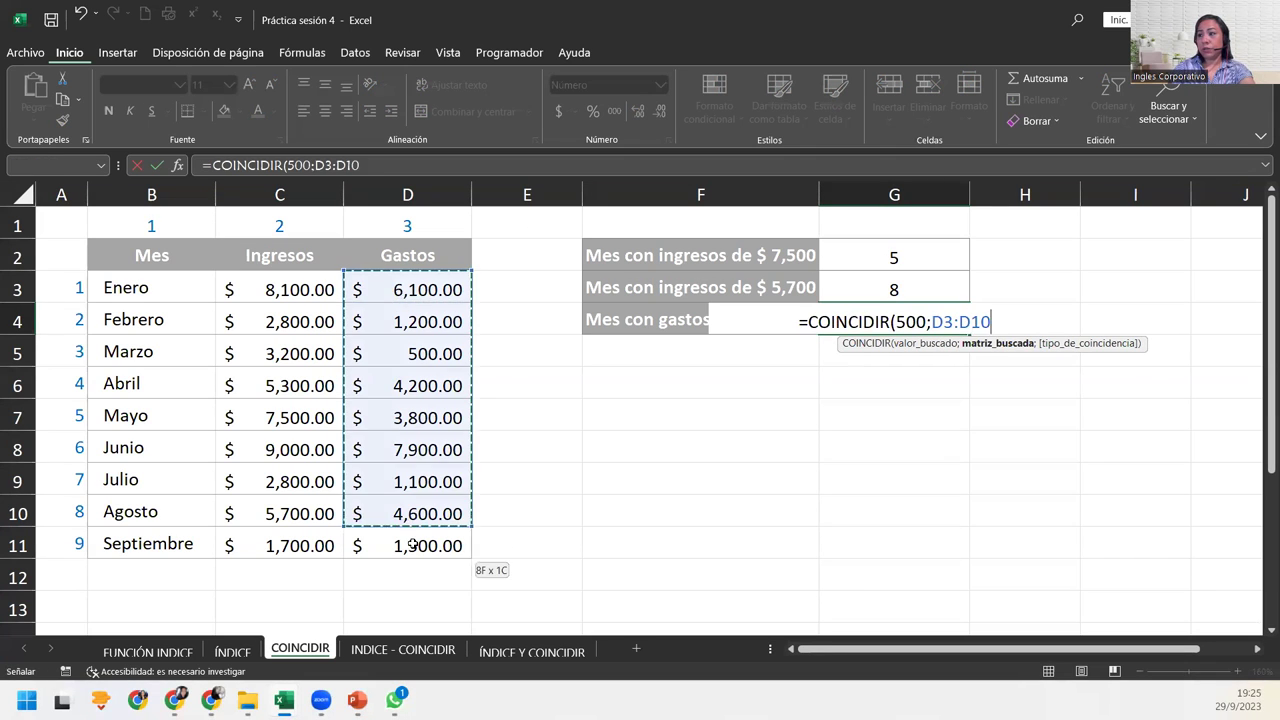
pyautogui.write(';0')
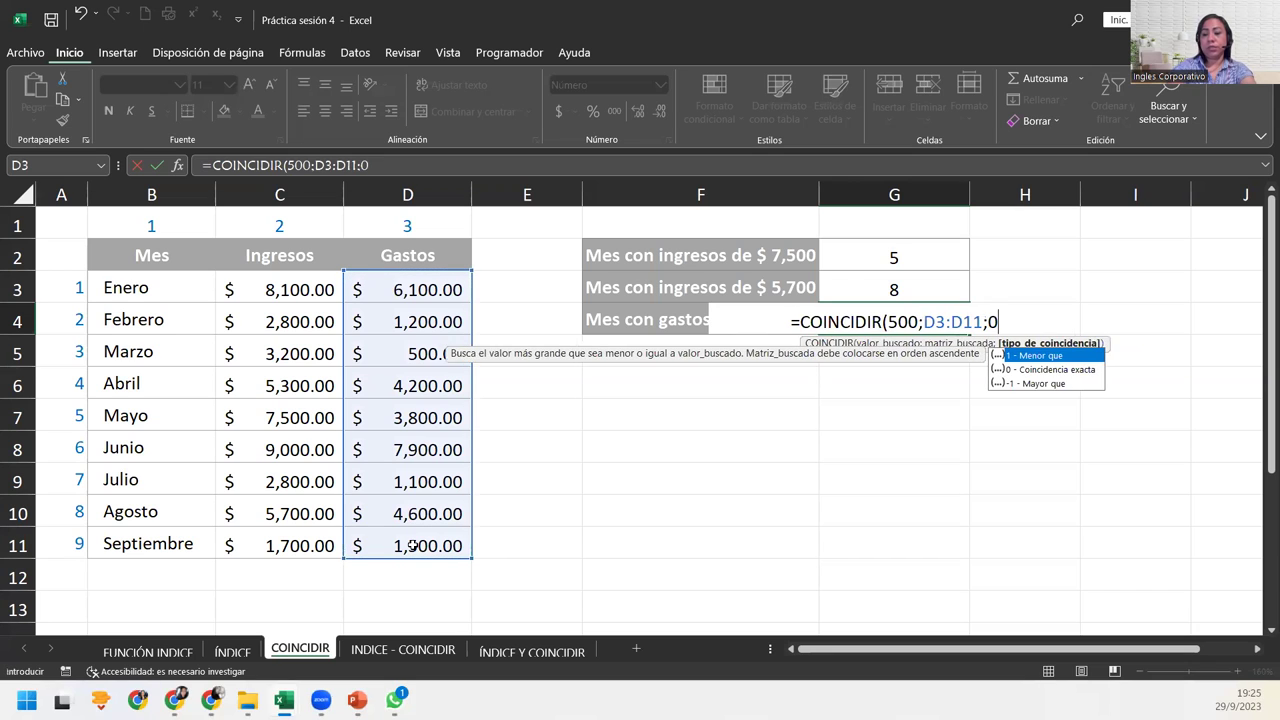
pyautogui.write(')')
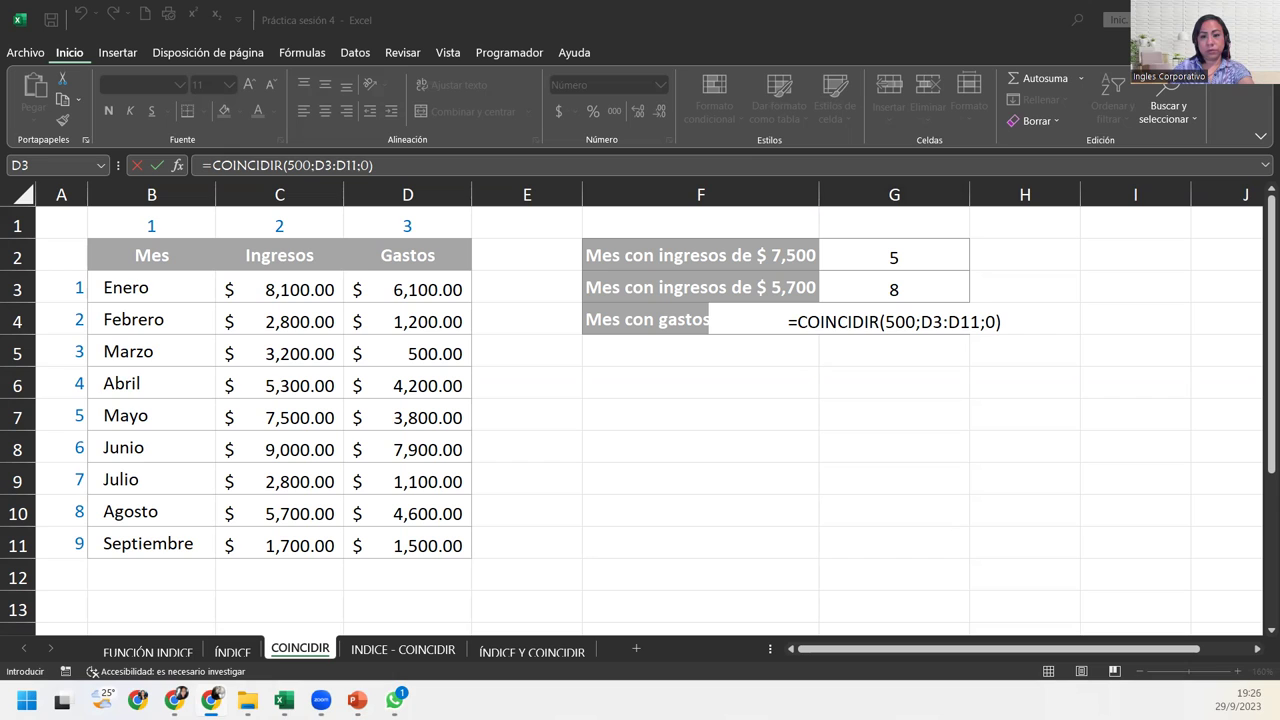
pyautogui.click(1030, 326)
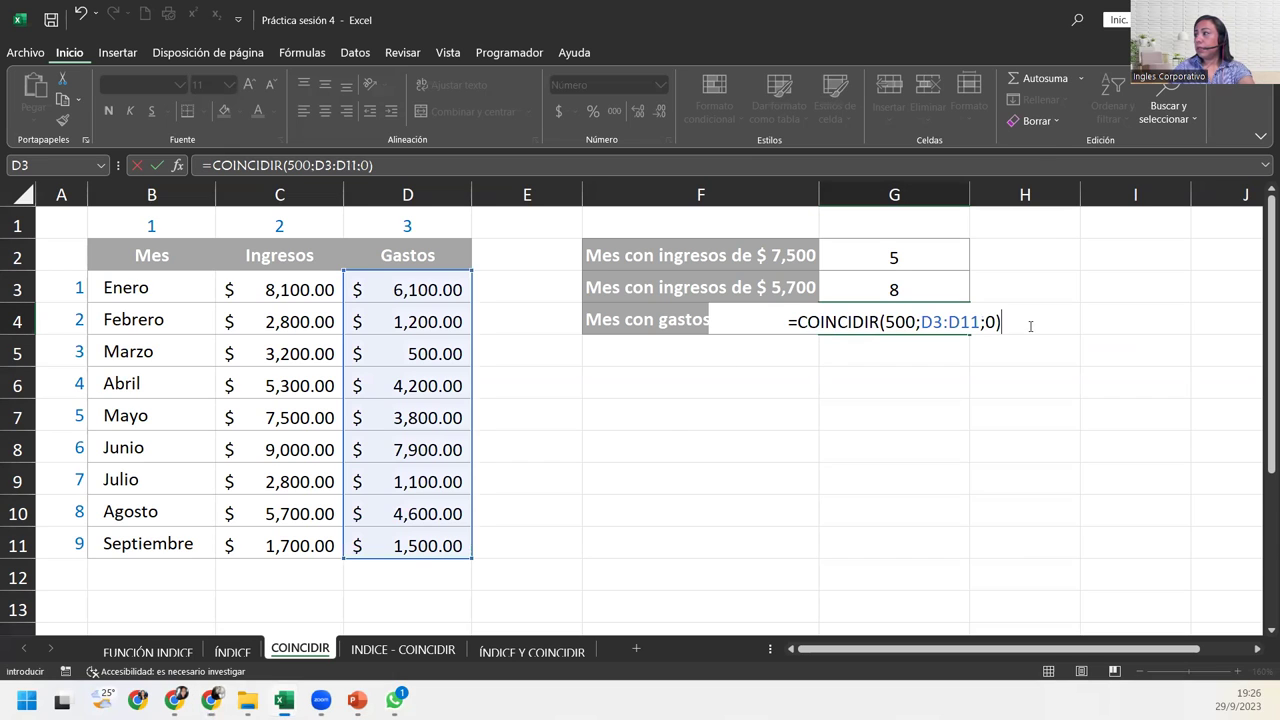
pyautogui.press('Return')
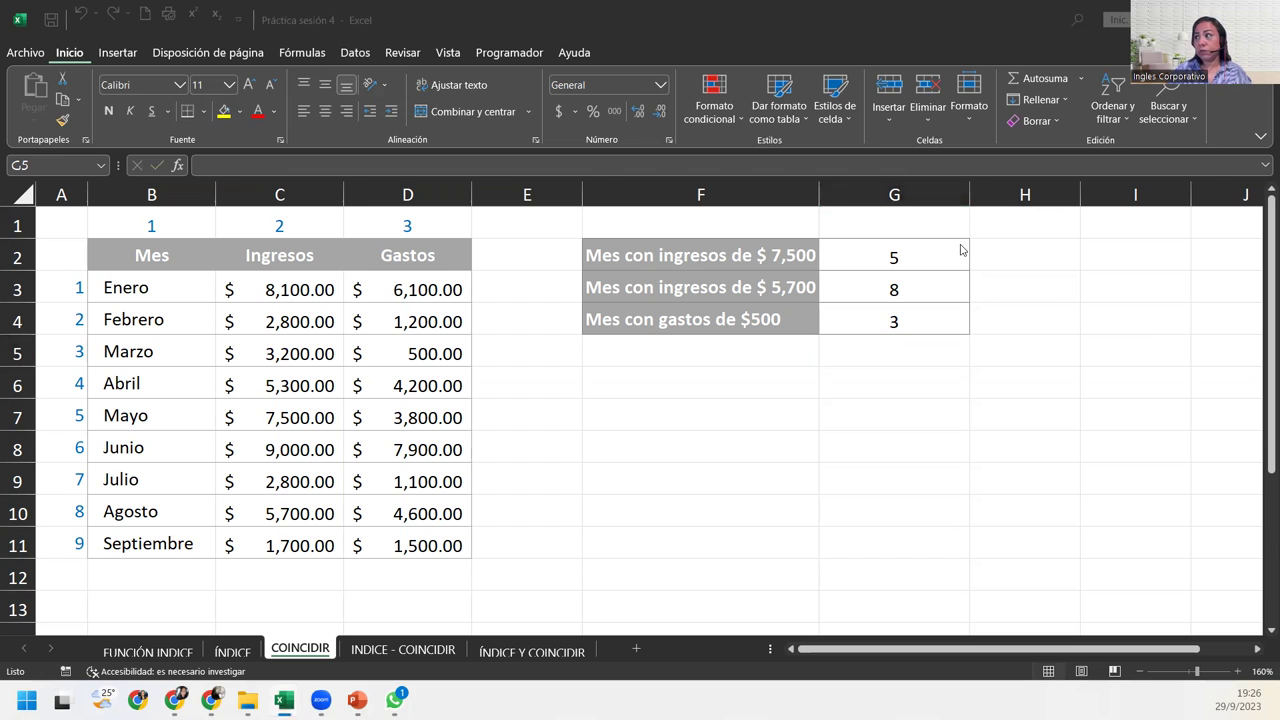
# Review the COINCIDIR formulas in G2–G4, then switch to the INDICE - COINCIDIR sheet.
pyautogui.click(851, 253)
pyautogui.click(886, 290)
pyautogui.click(888, 316)
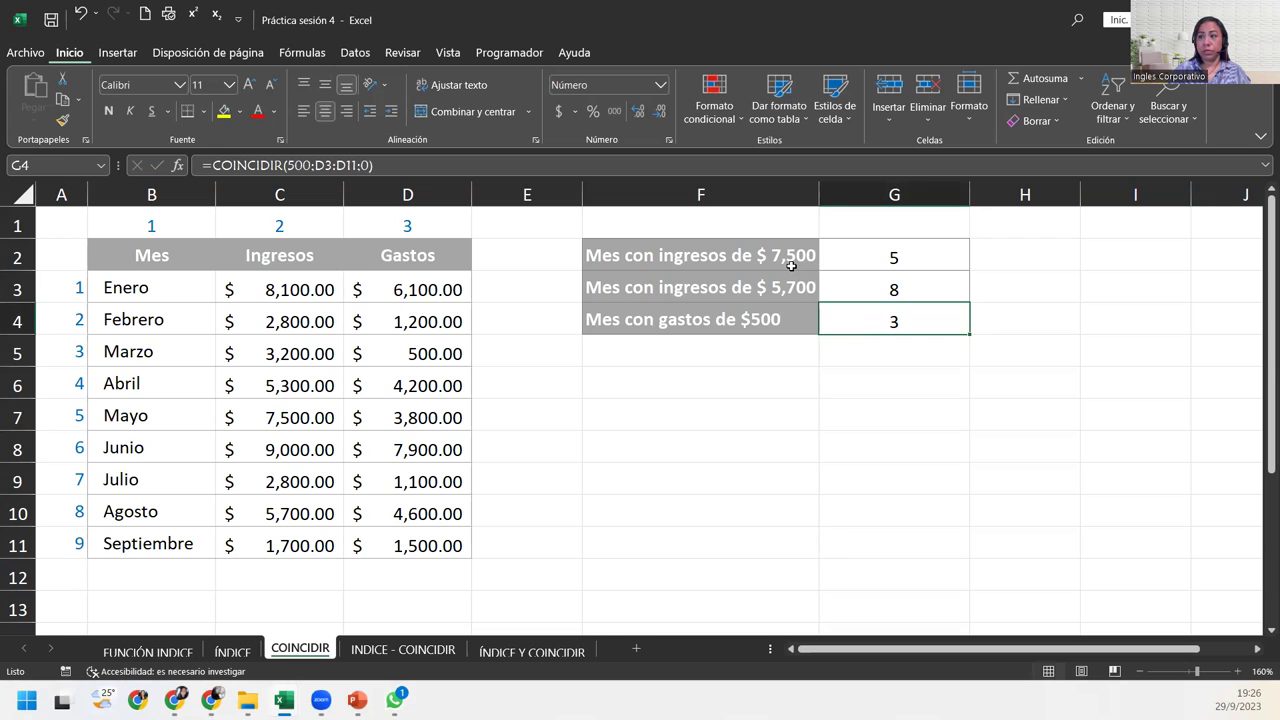
pyautogui.click(872, 245)
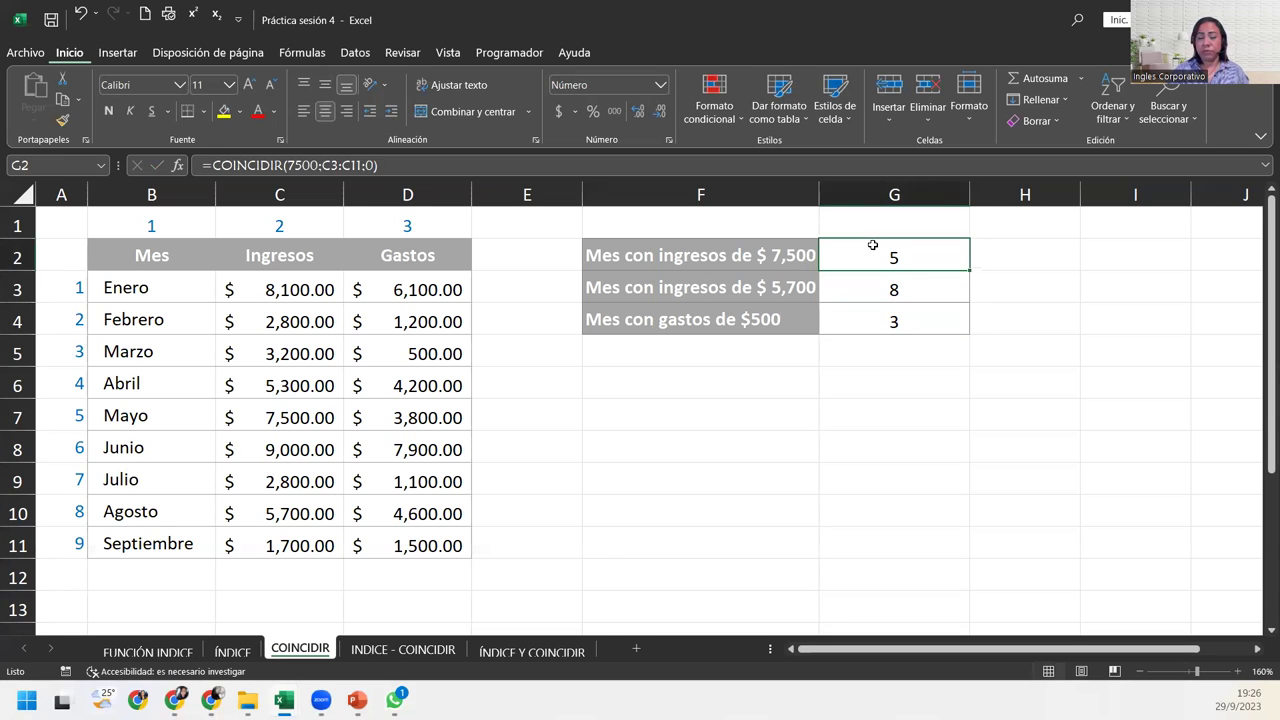
pyautogui.click(418, 649)
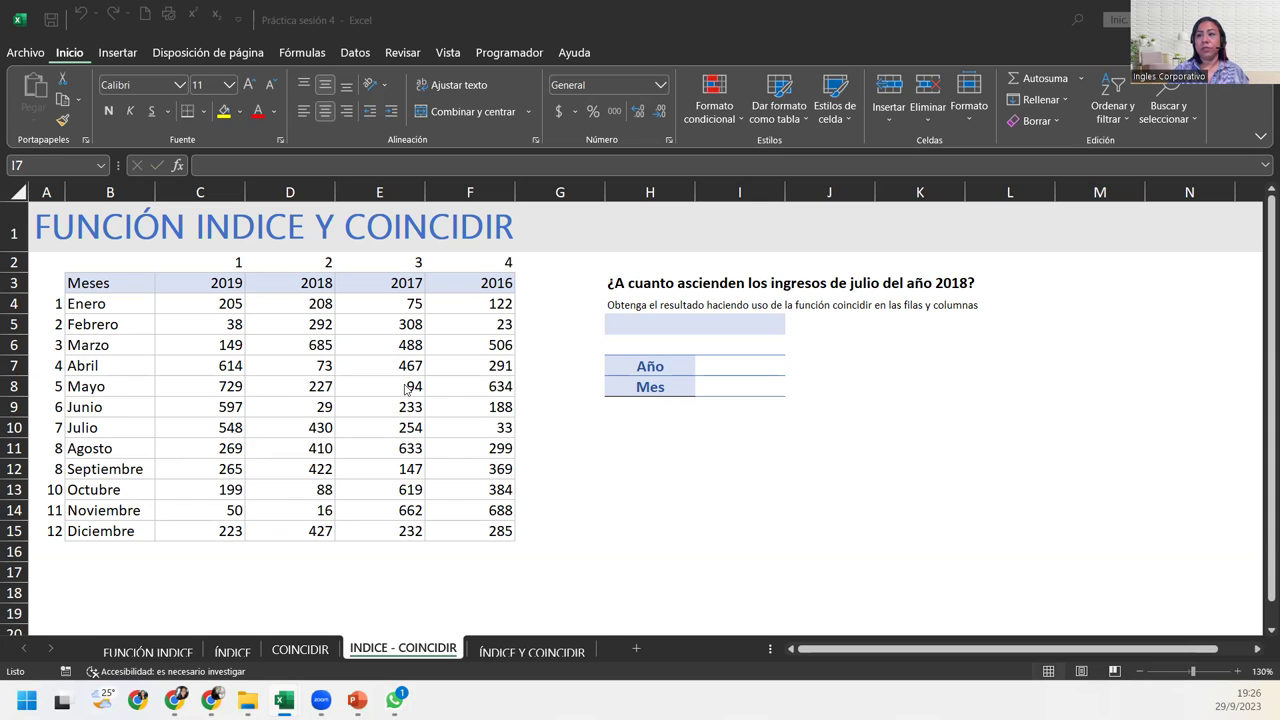
# Select the empty Año answer cell I7 and bring up the Datos ribbon tools.
pyautogui.click(771, 369)
pyautogui.click(745, 388)
pyautogui.click(748, 364)
pyautogui.click(736, 389)
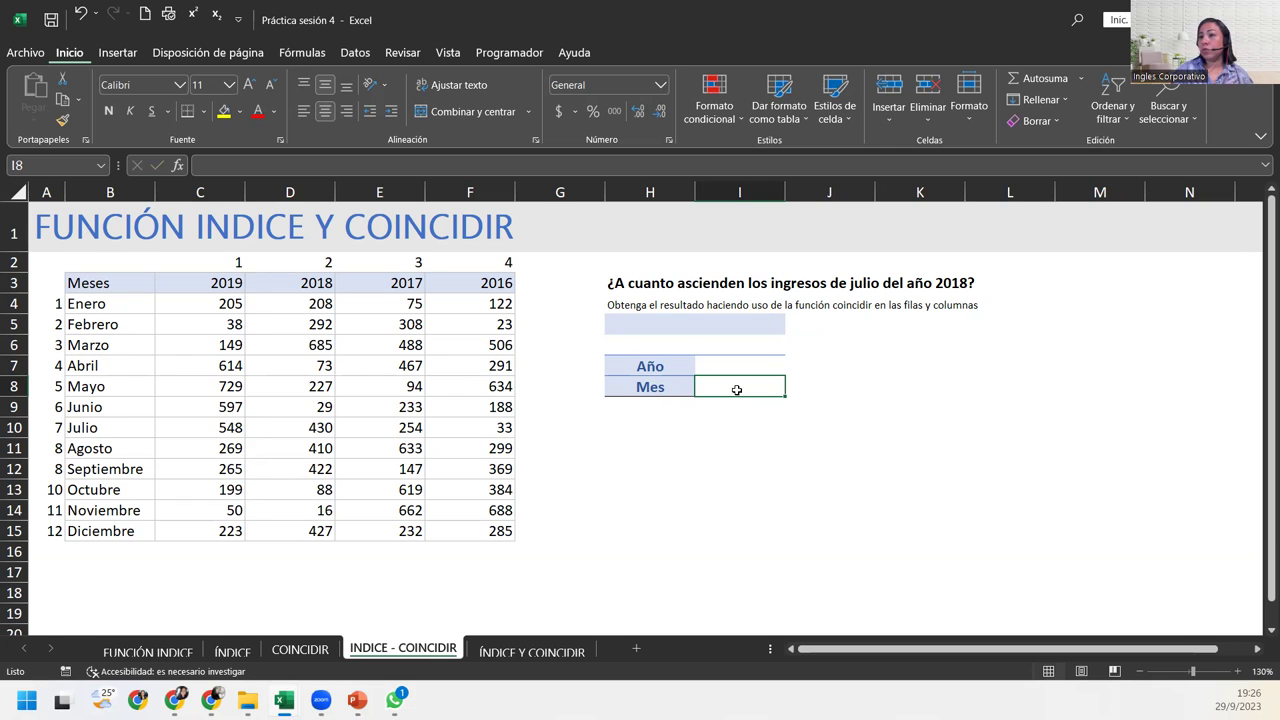
pyautogui.click(708, 366)
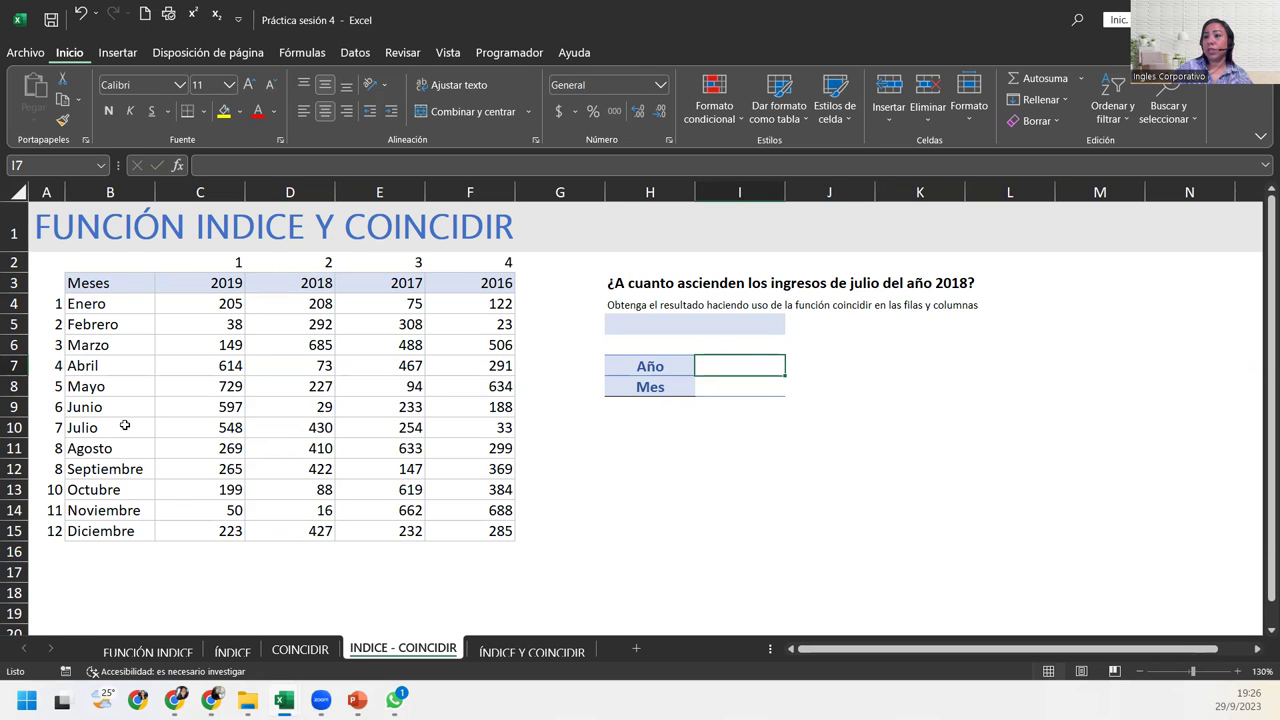
pyautogui.click(283, 55)
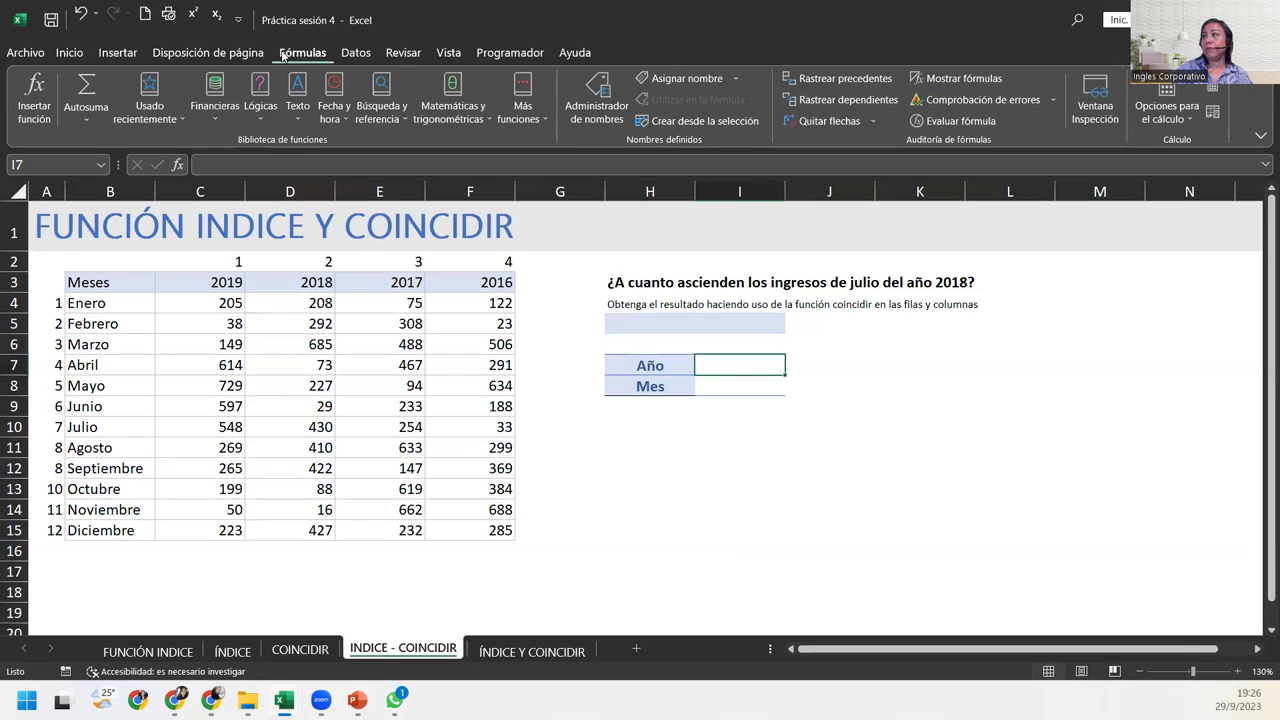
pyautogui.click(352, 55)
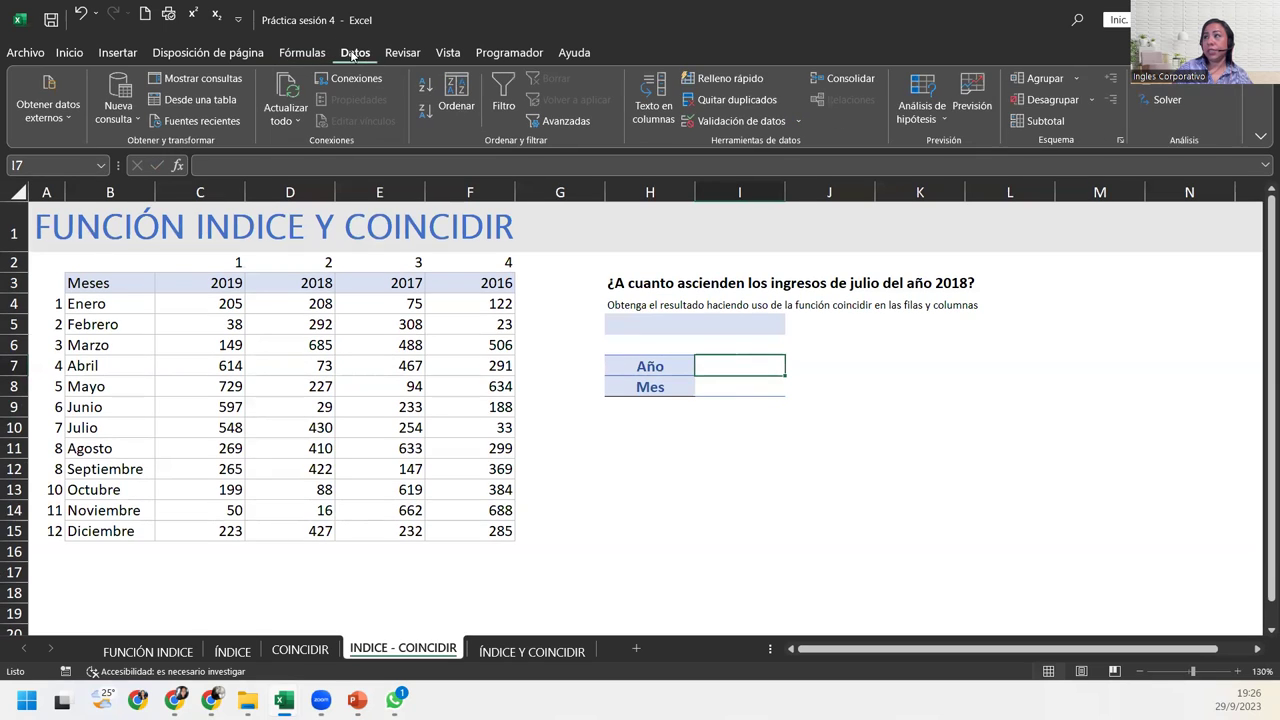
# Give Año cell I7 a Lista validation sourced from $C$3:$F$3, offering years 2019–2016.
pyautogui.click(741, 123)
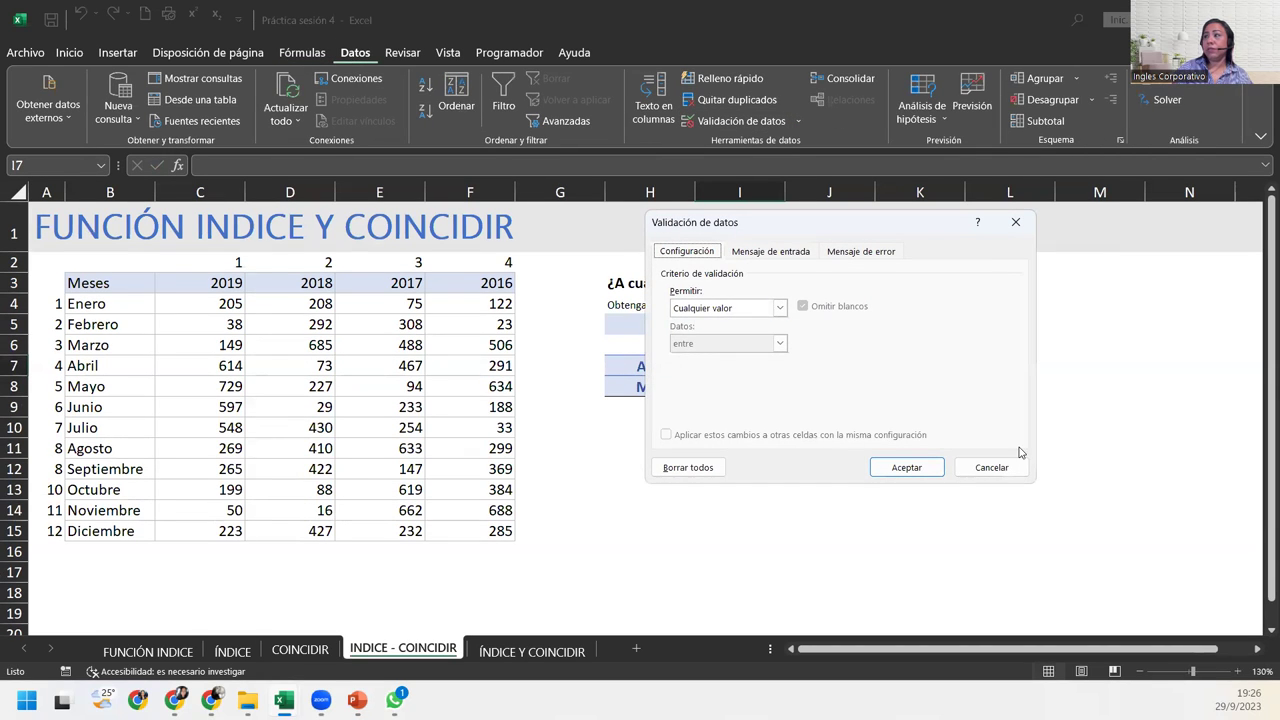
pyautogui.click(779, 308)
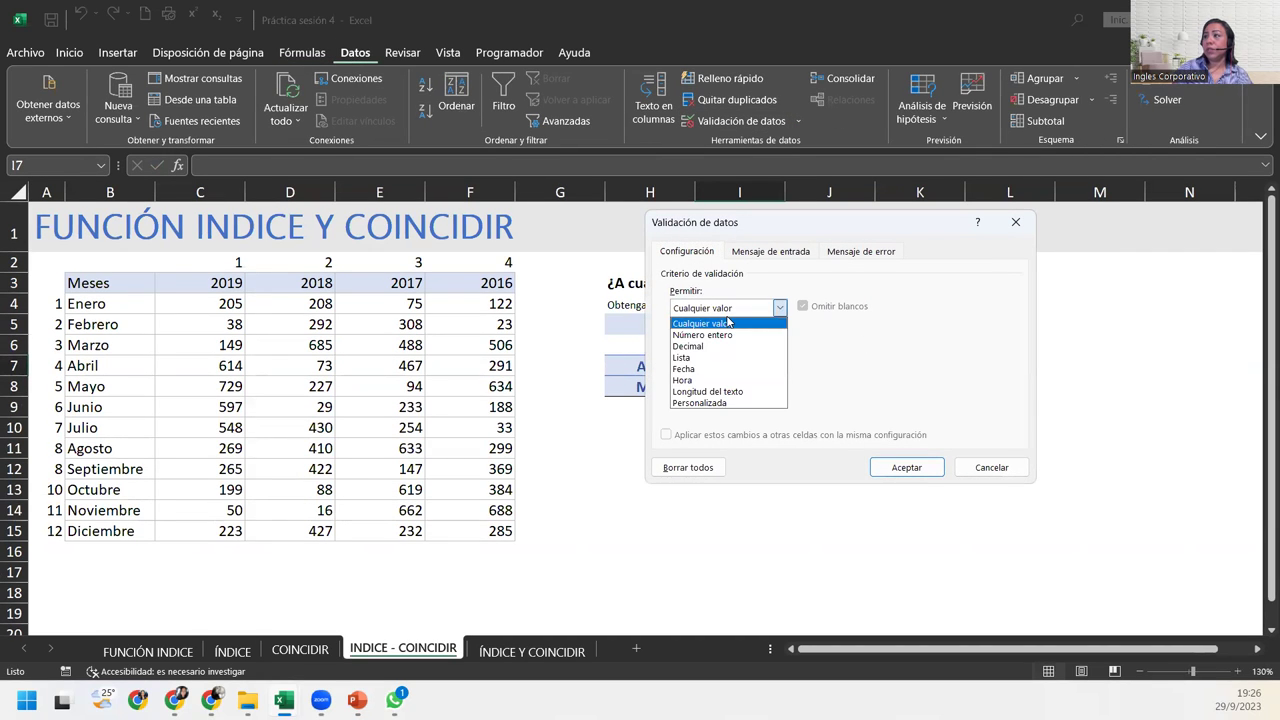
pyautogui.click(683, 357)
pyautogui.click(708, 378)
pyautogui.moveTo(110, 302); pyautogui.dragTo(121, 531)
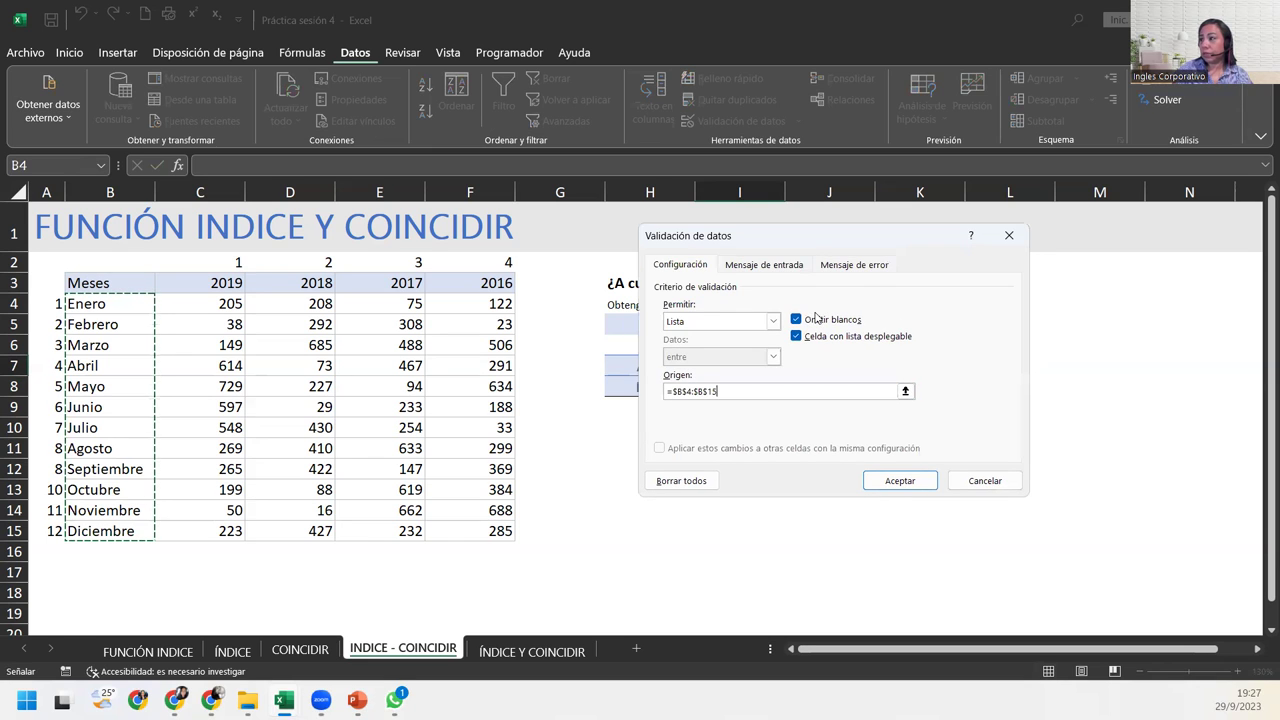
pyautogui.moveTo(866, 225); pyautogui.dragTo(840, 224)
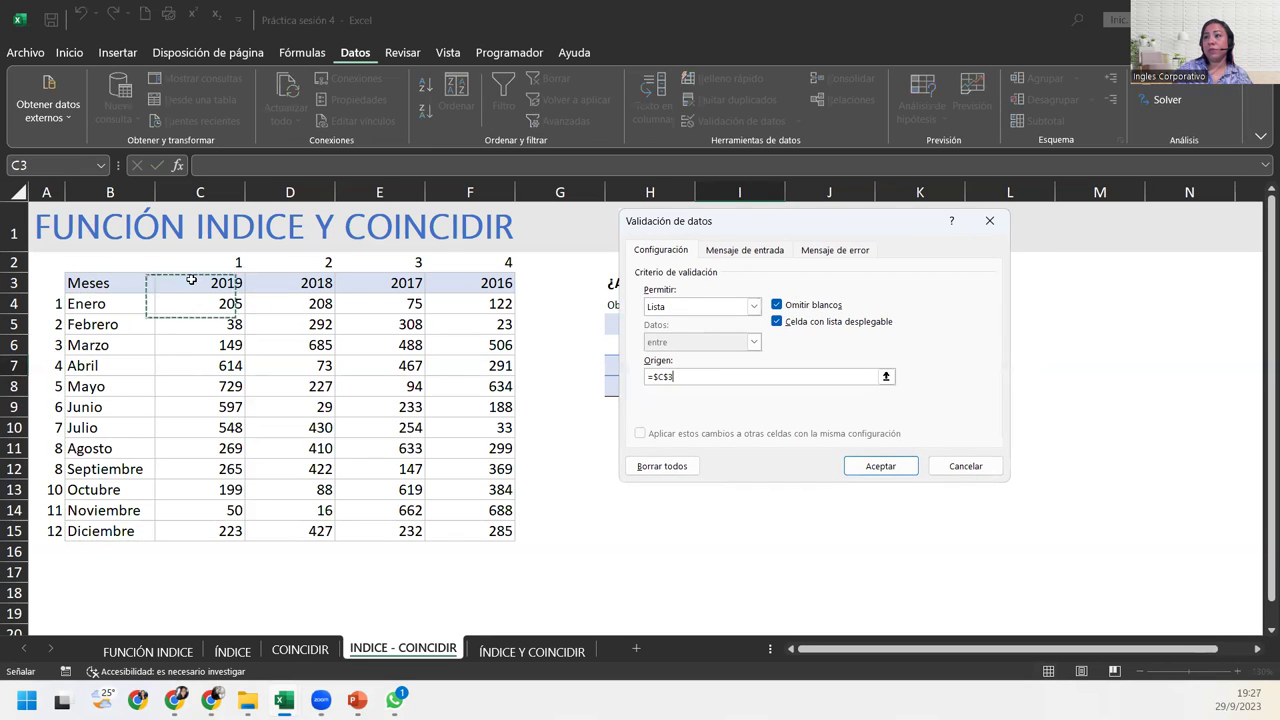
pyautogui.moveTo(195, 283); pyautogui.dragTo(483, 278)
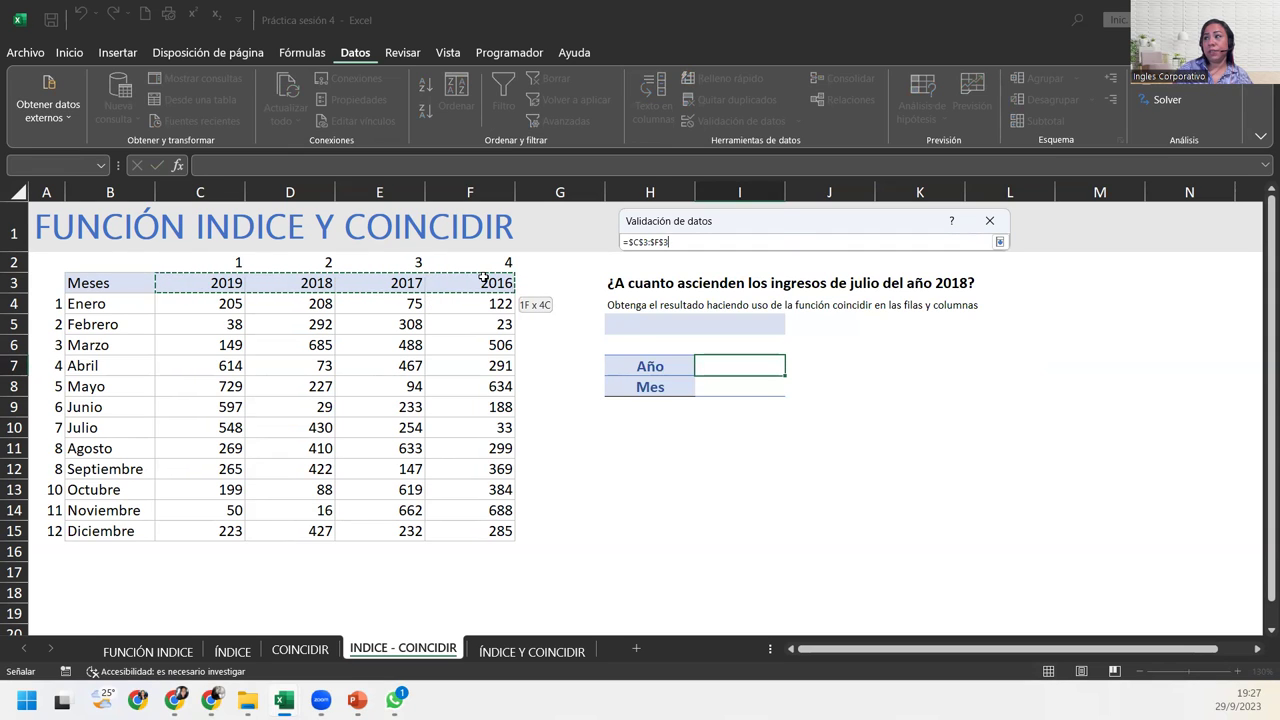
pyautogui.moveTo(483, 278); pyautogui.dragTo(483, 278)
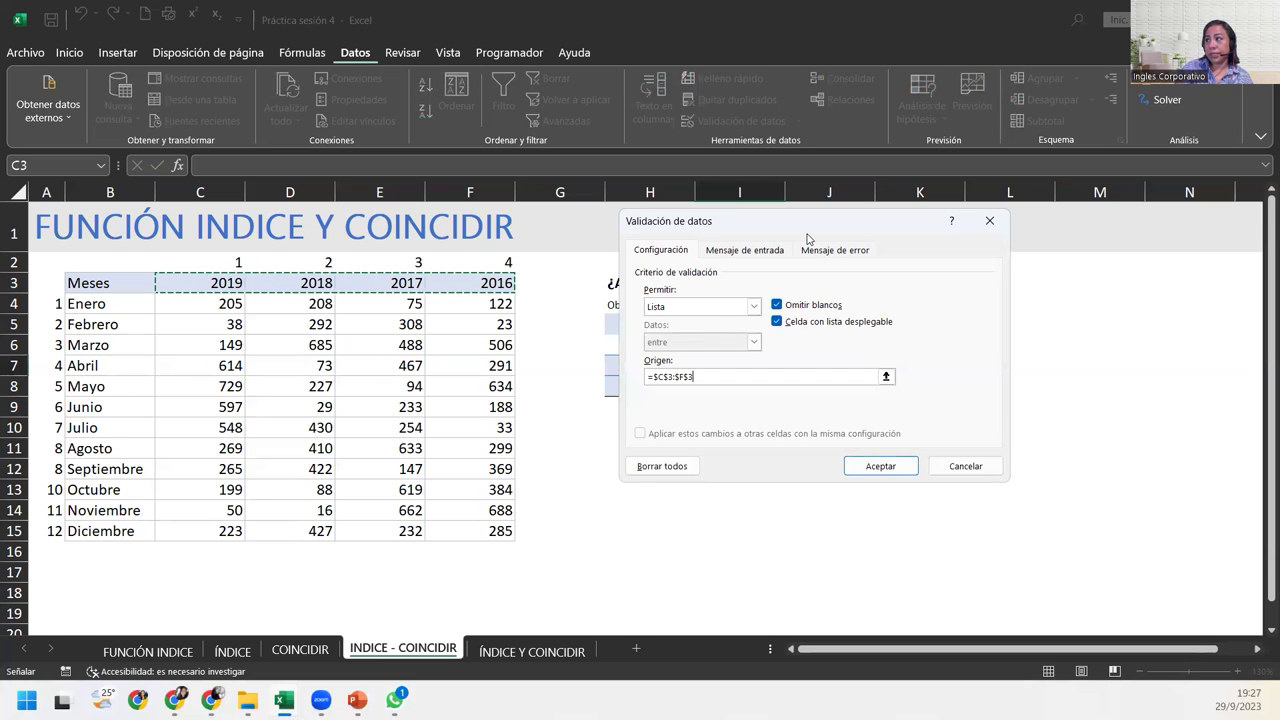
pyautogui.moveTo(808, 237); pyautogui.dragTo(996, 373)
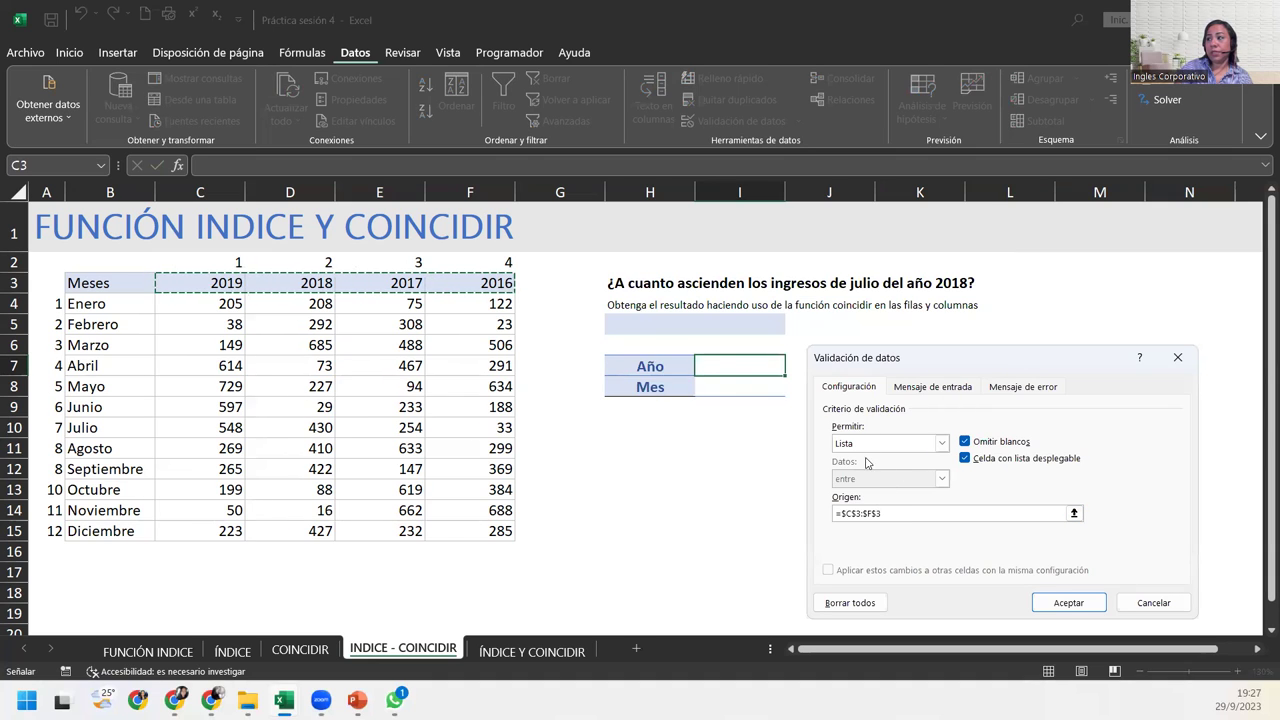
pyautogui.click(889, 513)
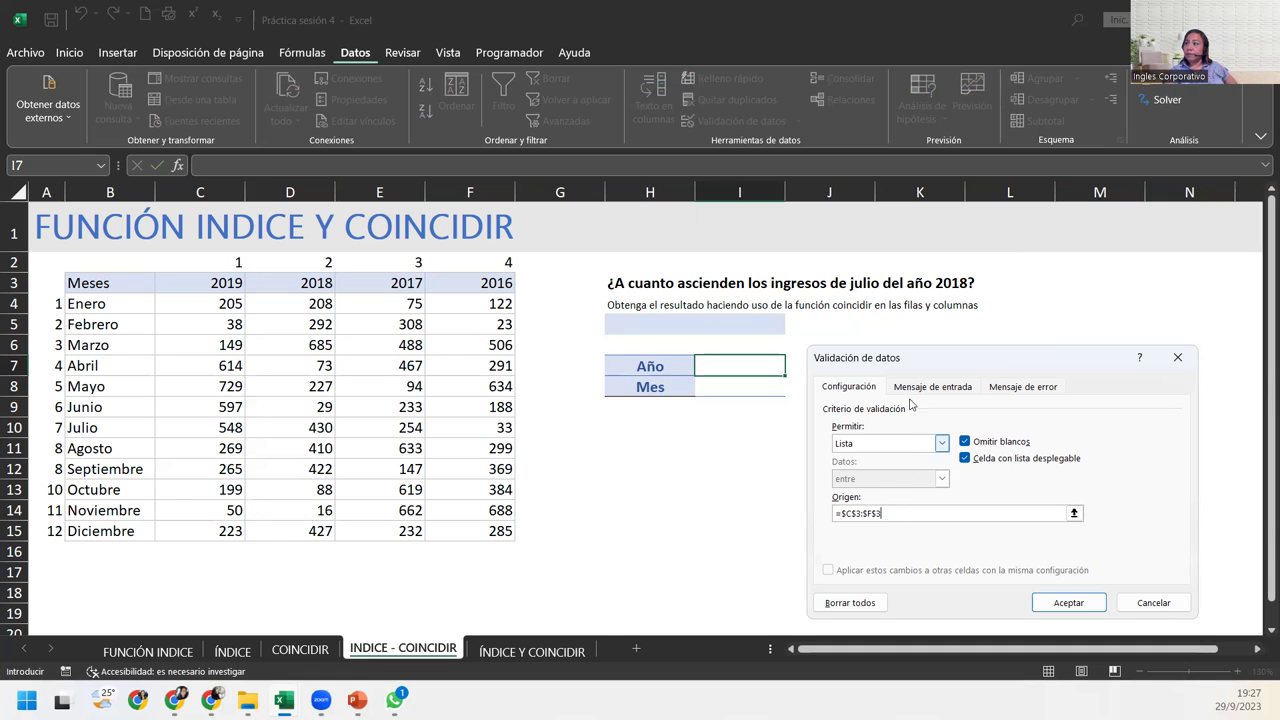
pyautogui.moveTo(913, 355); pyautogui.dragTo(899, 231)
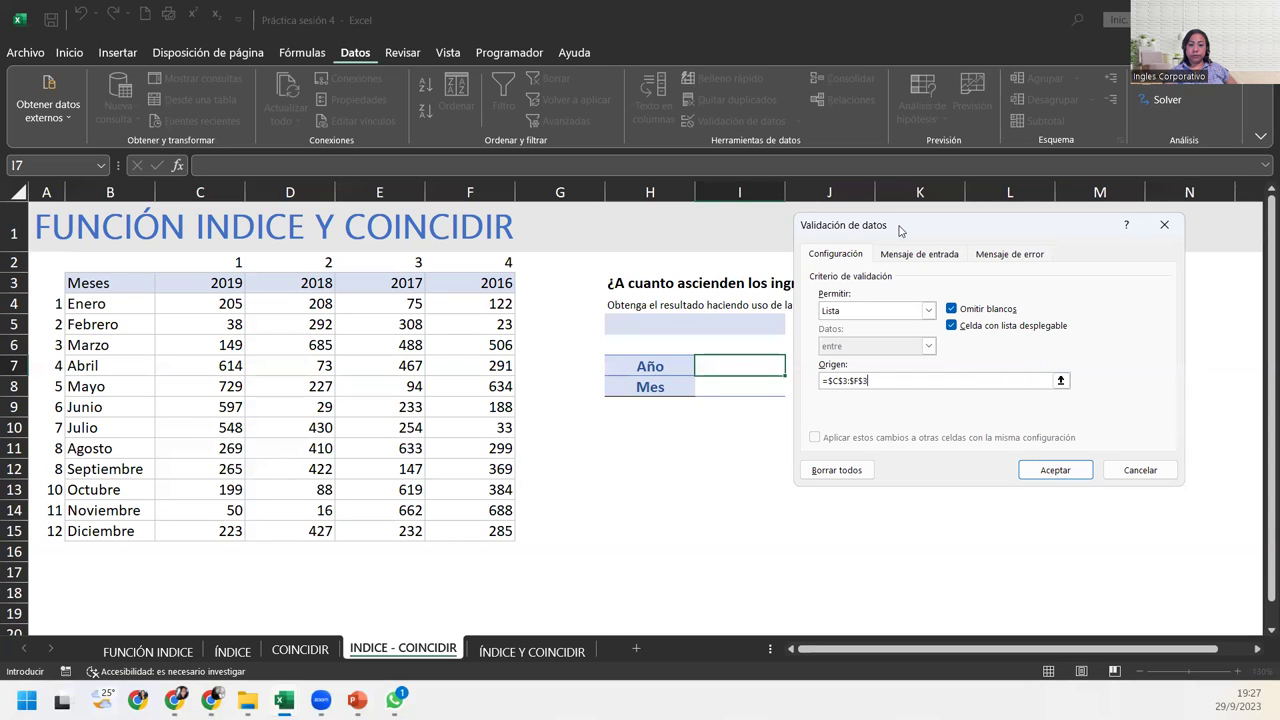
pyautogui.click(1034, 467)
pyautogui.click(791, 368)
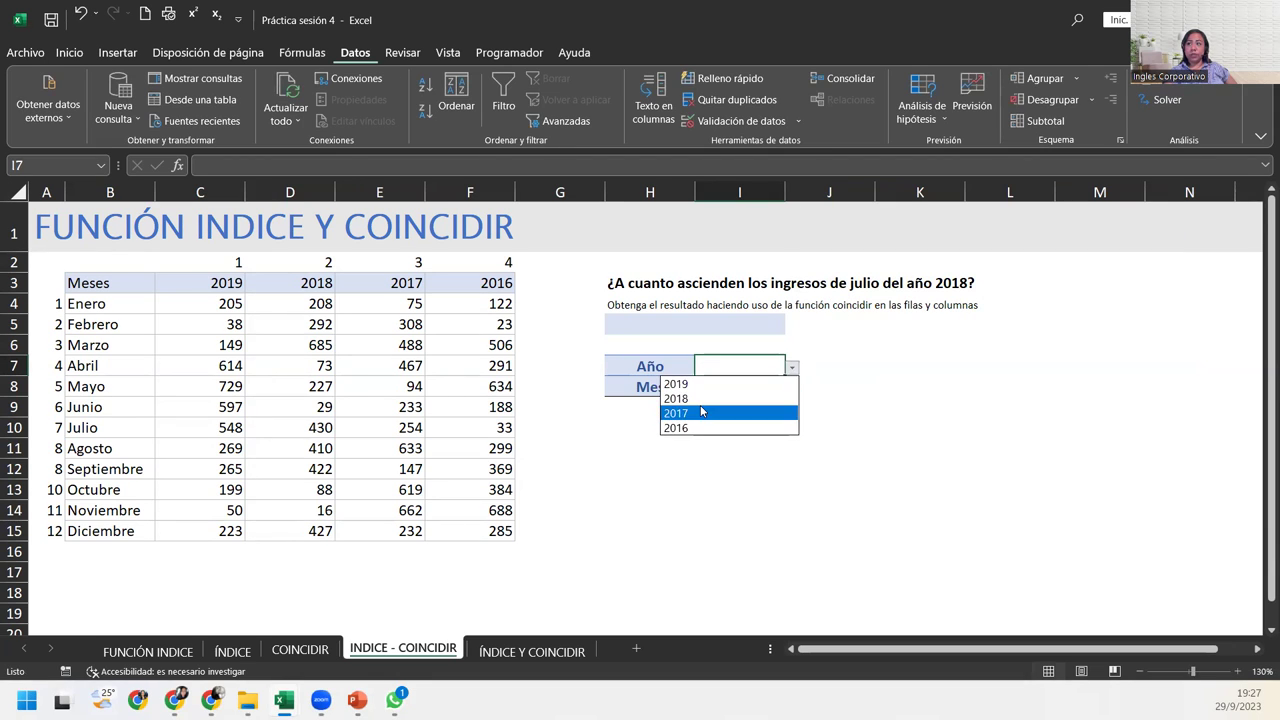
# Choose 2018 in I7, then set Mes cell I8's validation to Lista with source B4:B15.
pyautogui.click(700, 398)
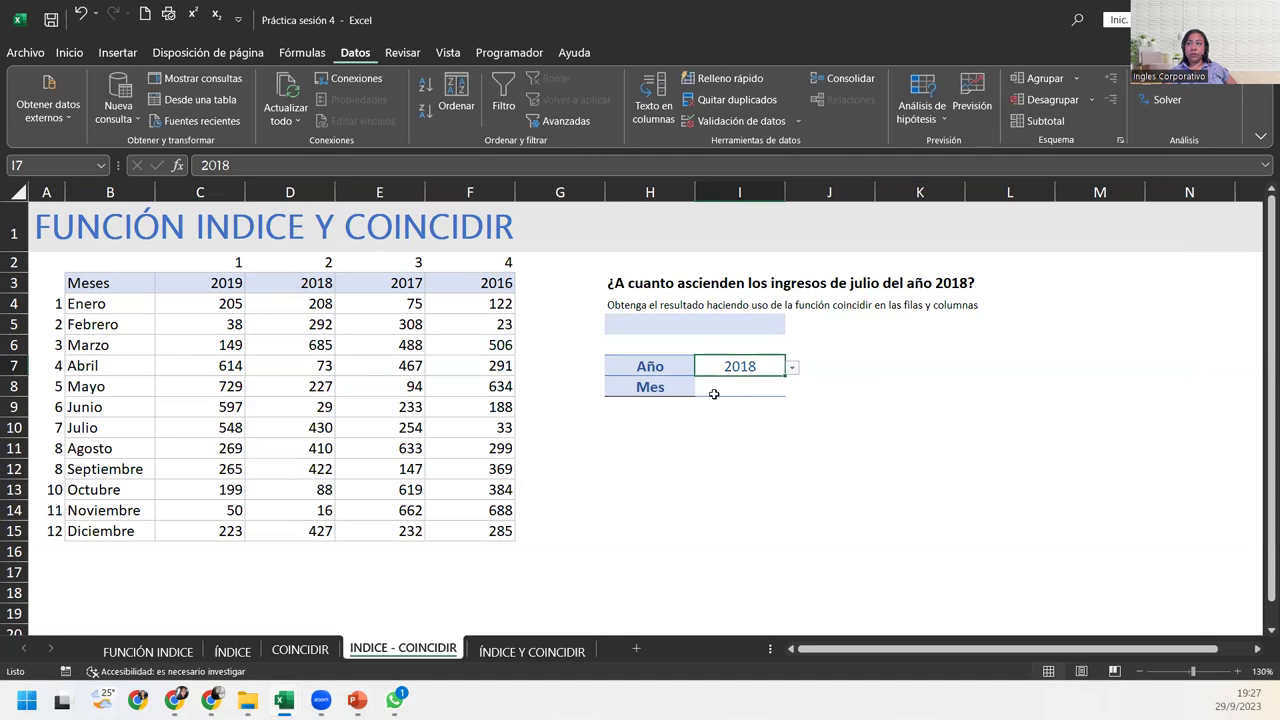
pyautogui.click(731, 390)
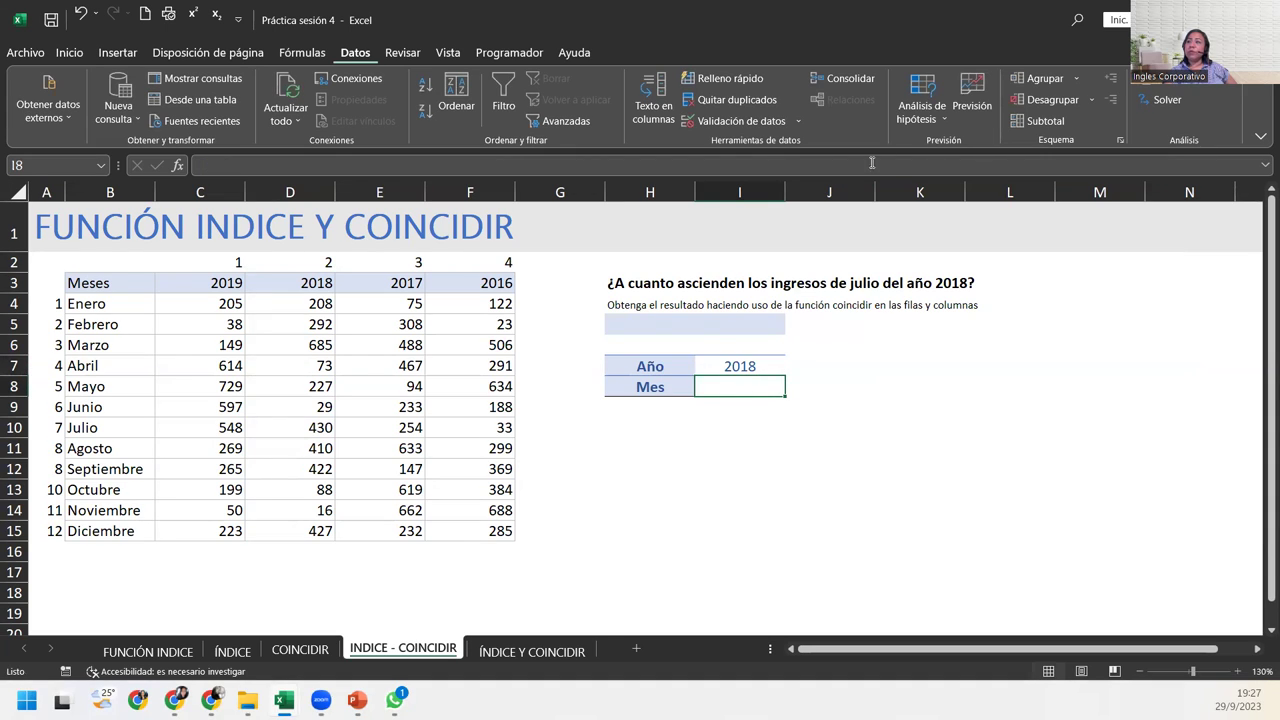
pyautogui.click(741, 120)
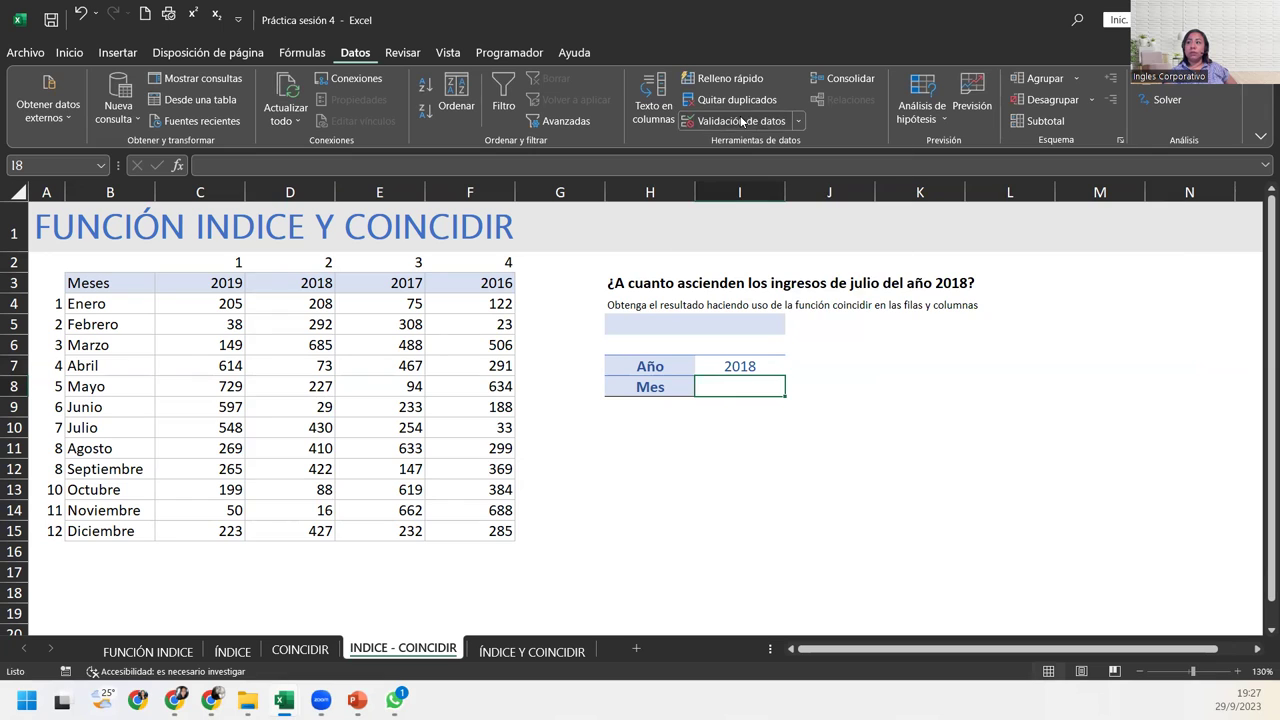
pyautogui.click(867, 310)
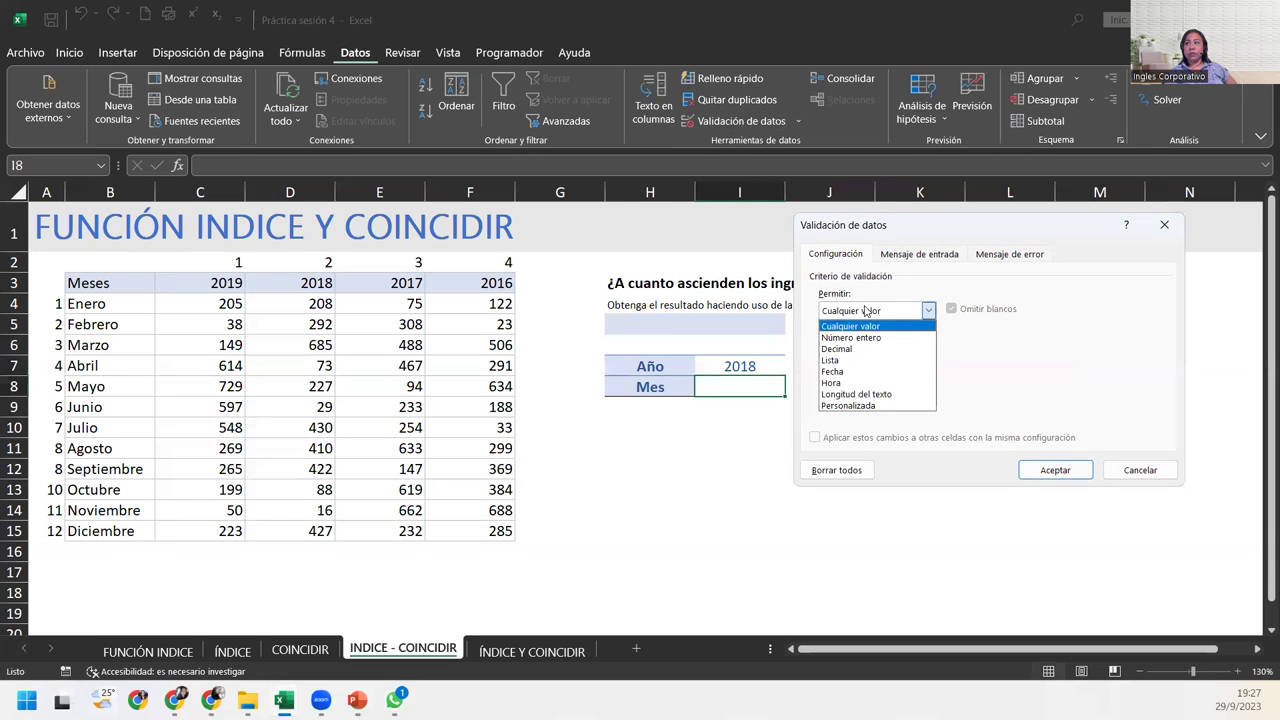
pyautogui.click(838, 360)
pyautogui.click(857, 385)
pyautogui.moveTo(105, 303); pyautogui.dragTo(143, 528)
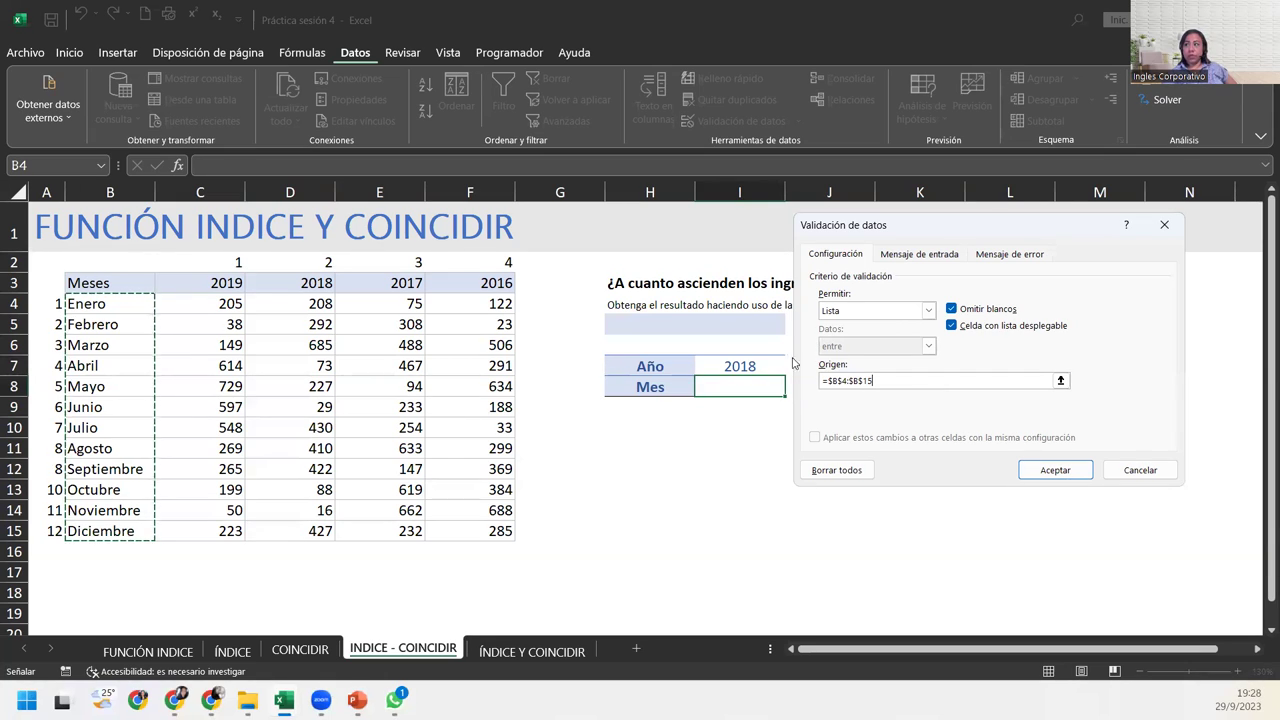
# Confirm I8's month list validation and pick Julio as the month.
pyautogui.click(1045, 468)
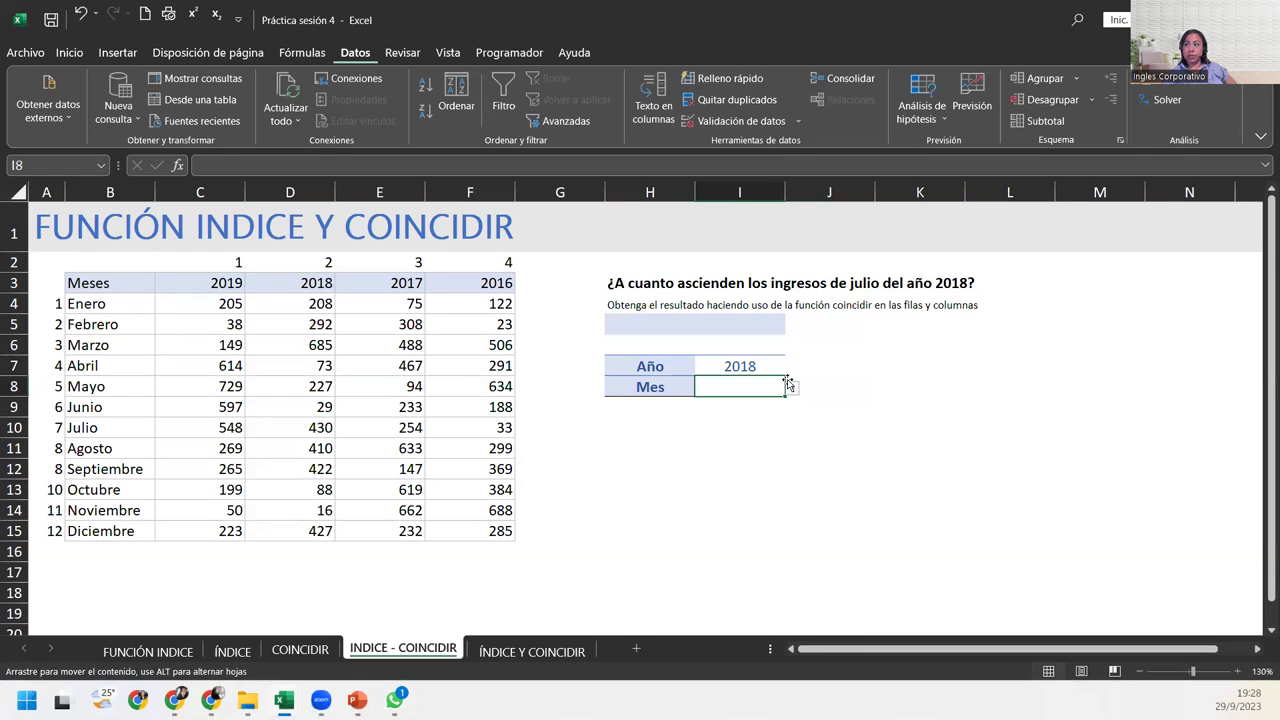
pyautogui.click(792, 390)
pyautogui.click(708, 462)
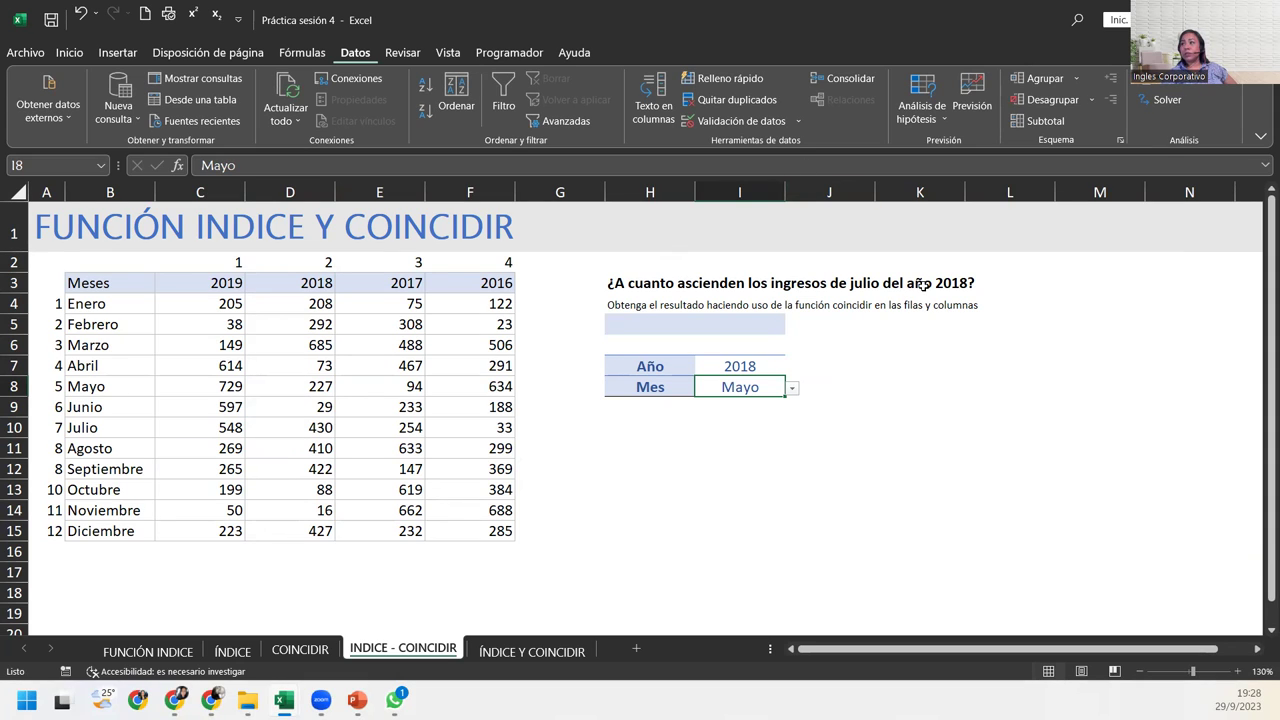
pyautogui.click(748, 364)
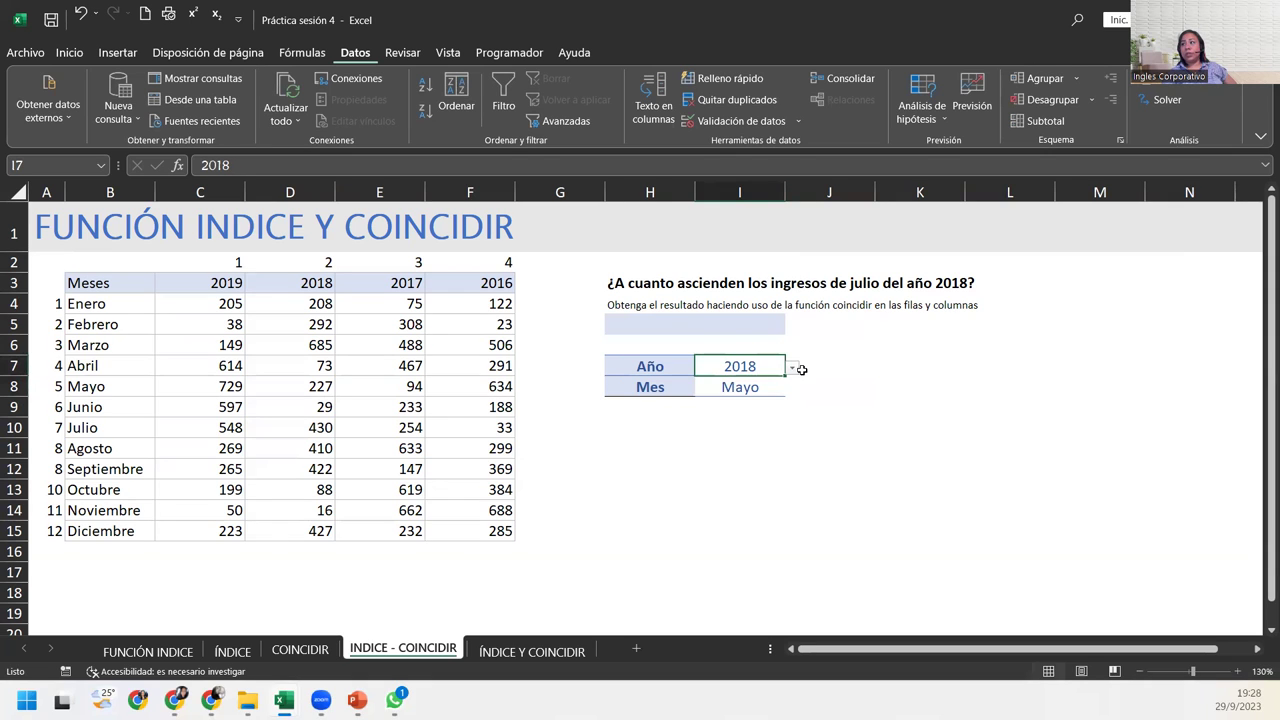
pyautogui.click(765, 393)
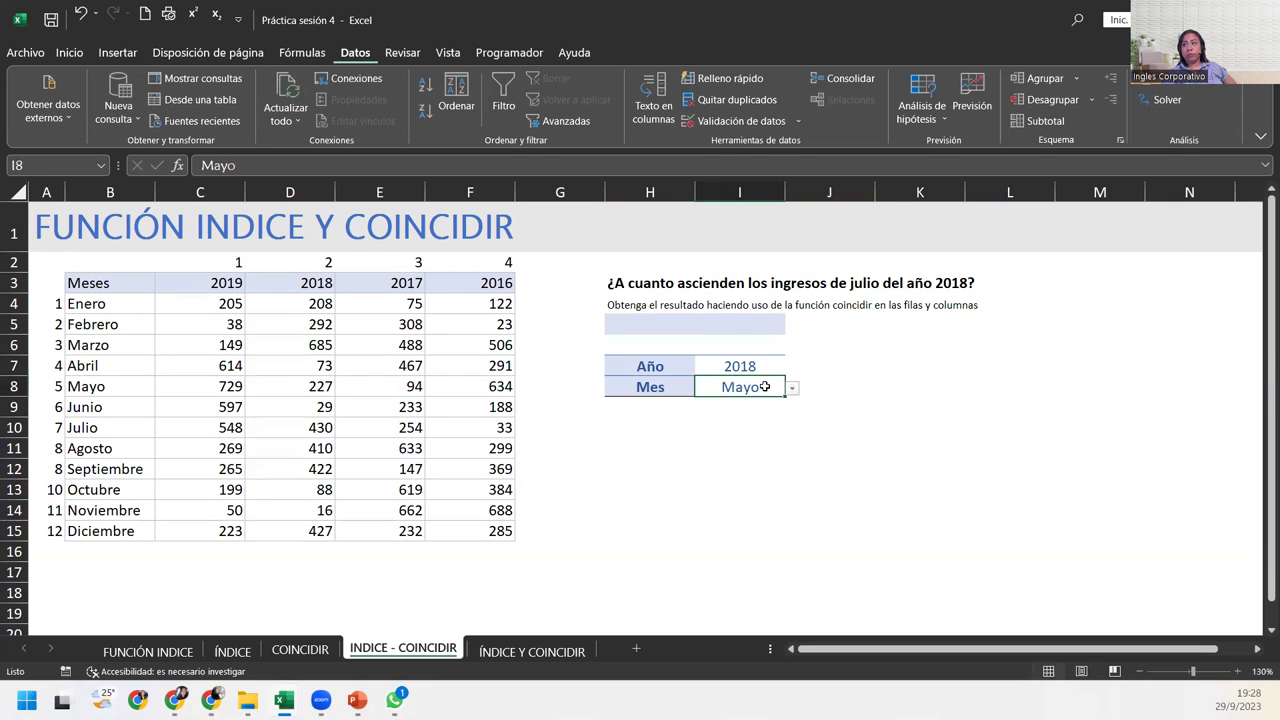
pyautogui.click(791, 388)
pyautogui.click(686, 435)
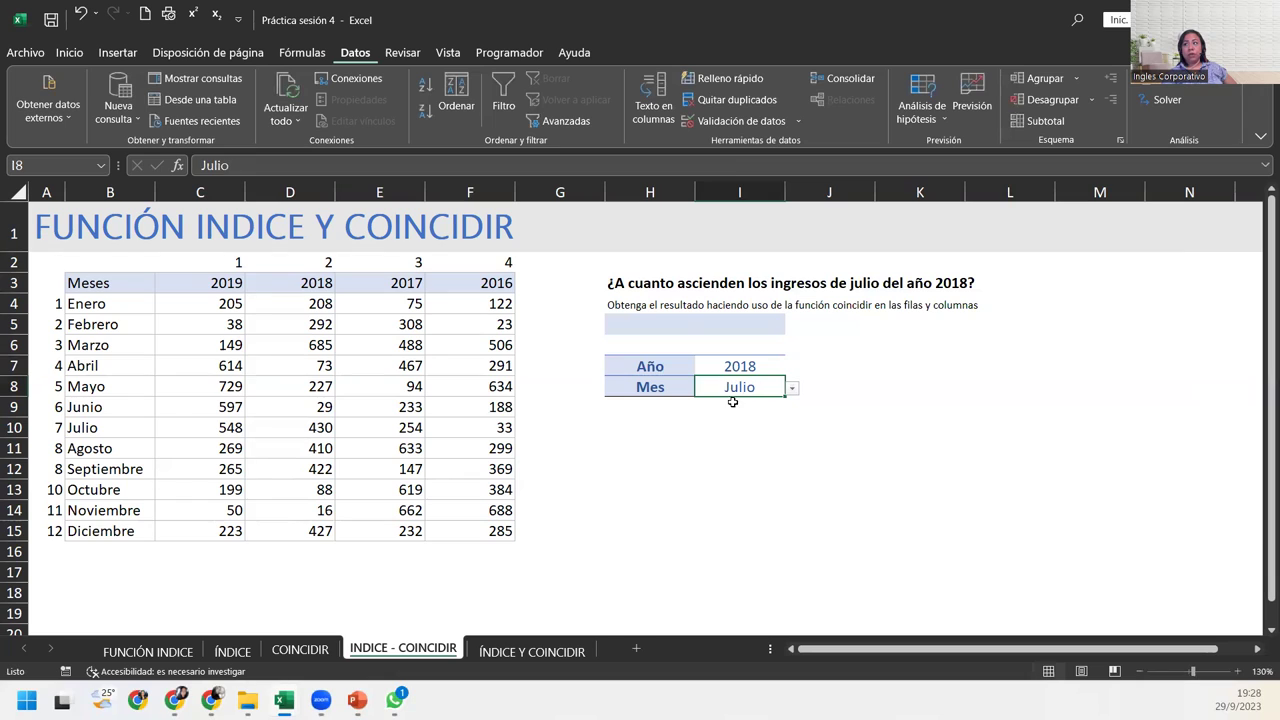
pyautogui.click(764, 366)
pyautogui.click(757, 388)
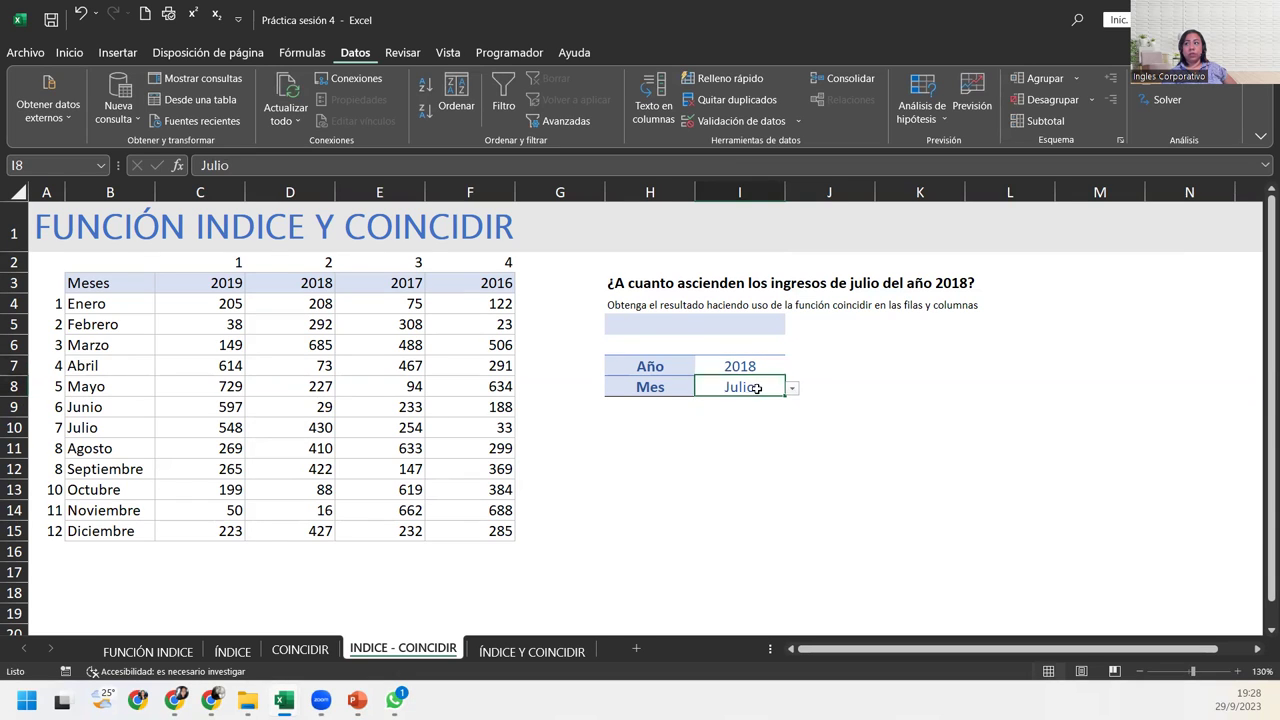
pyautogui.click(675, 323)
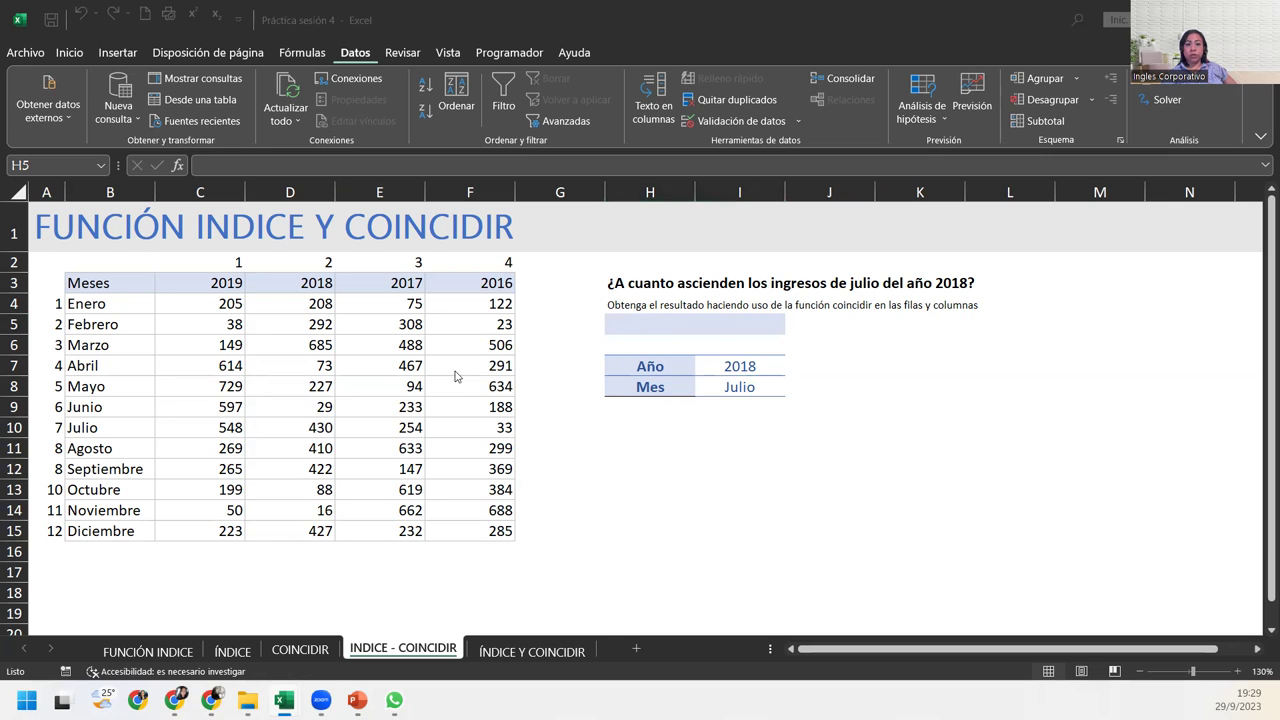
pyautogui.click(718, 329)
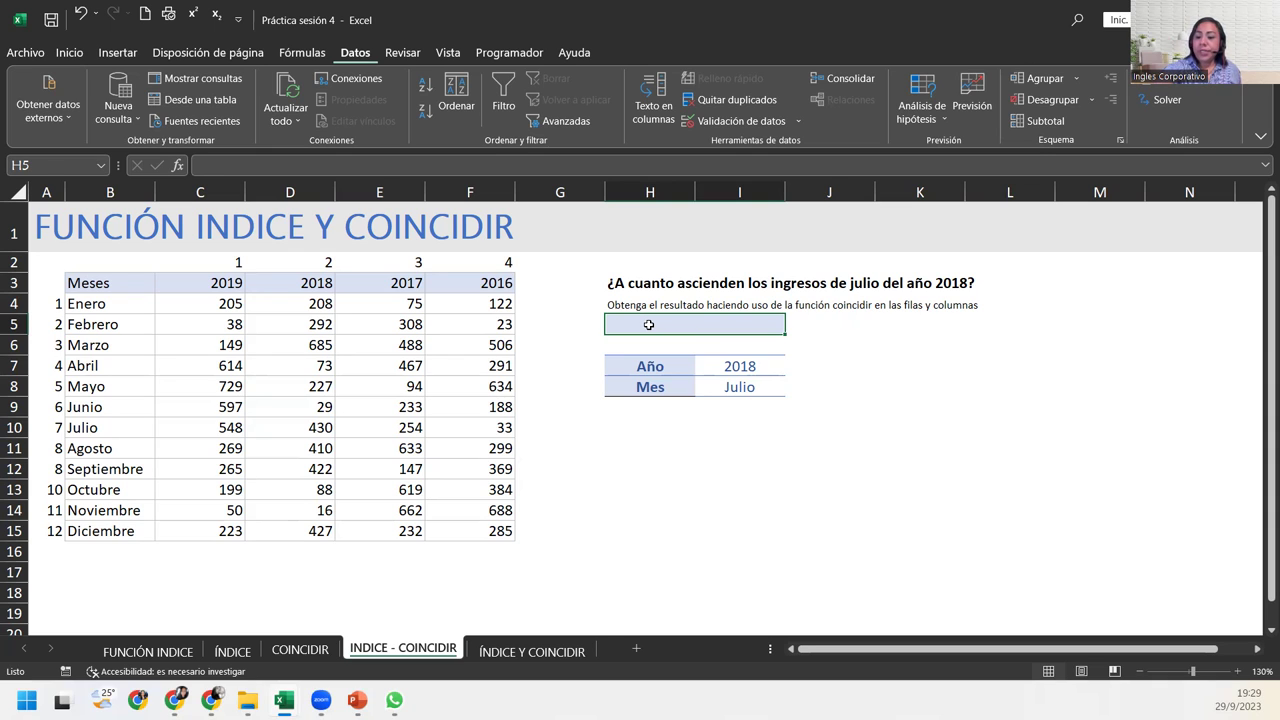
# Begin =INDICE(C4:F15; in H5, using the sales data C4:F15 as the array.
pyautogui.write('=')
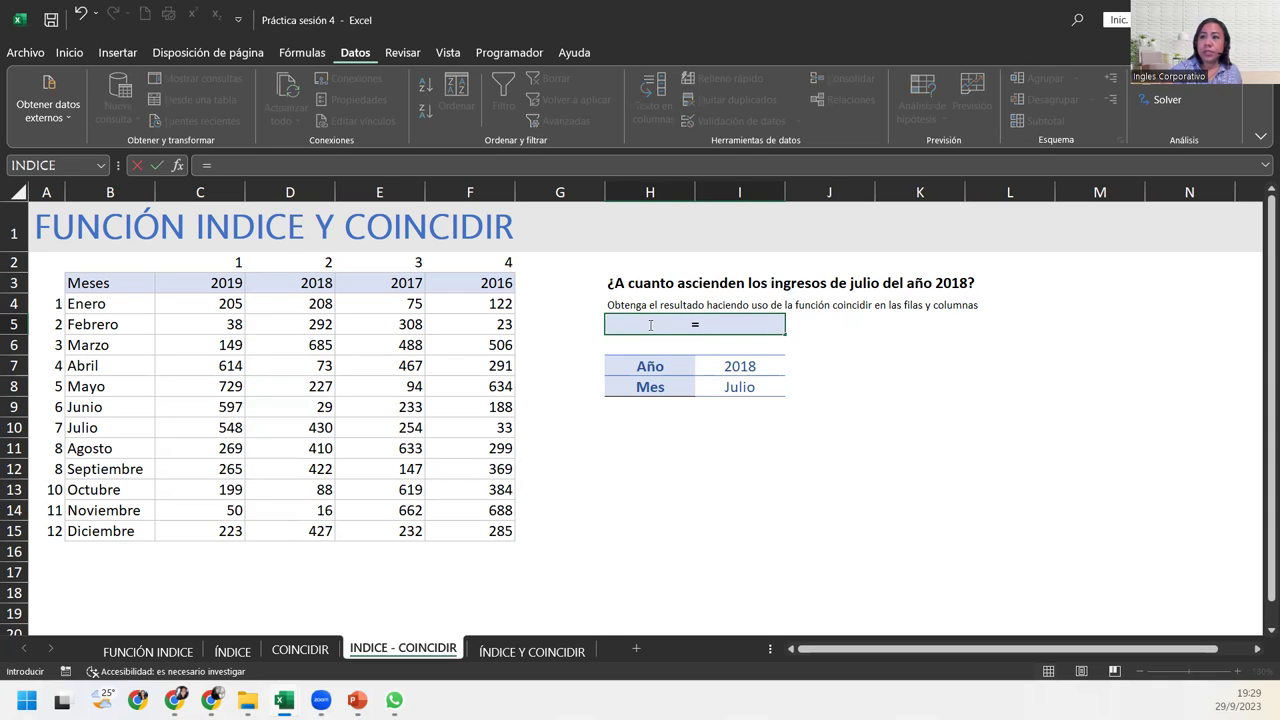
pyautogui.write('in')
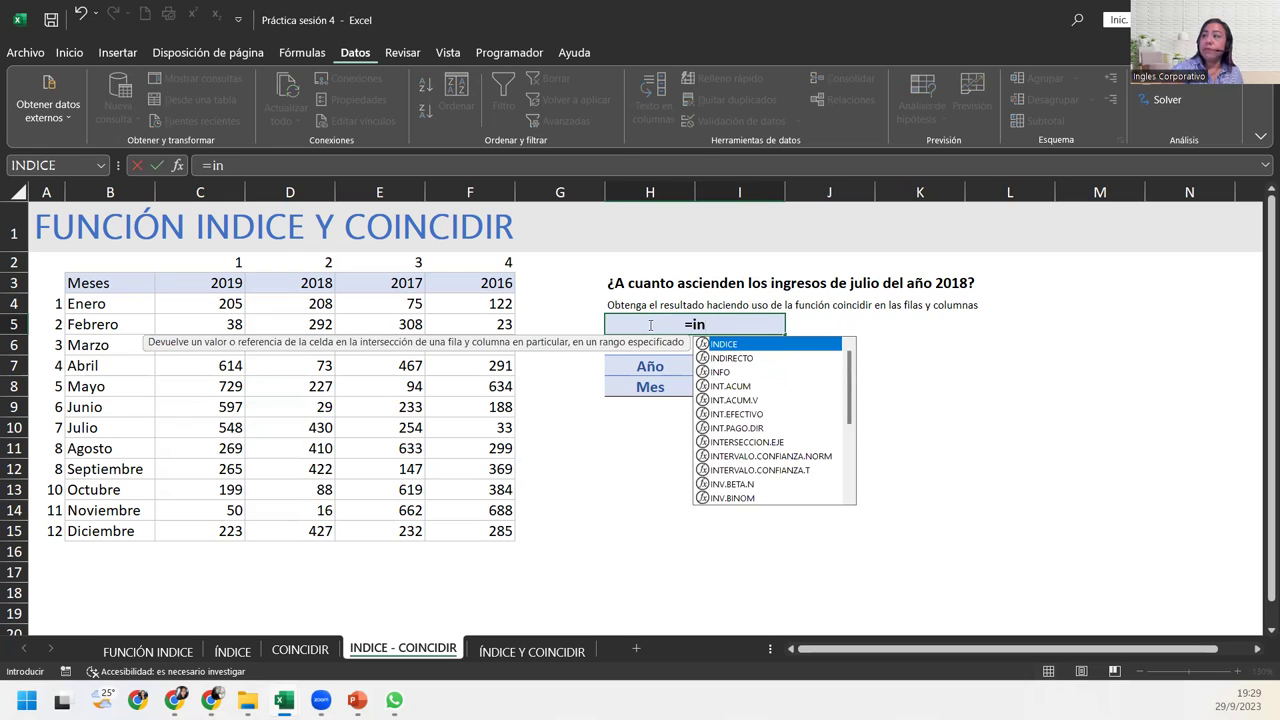
pyautogui.write('d')
pyautogui.press('Tab')
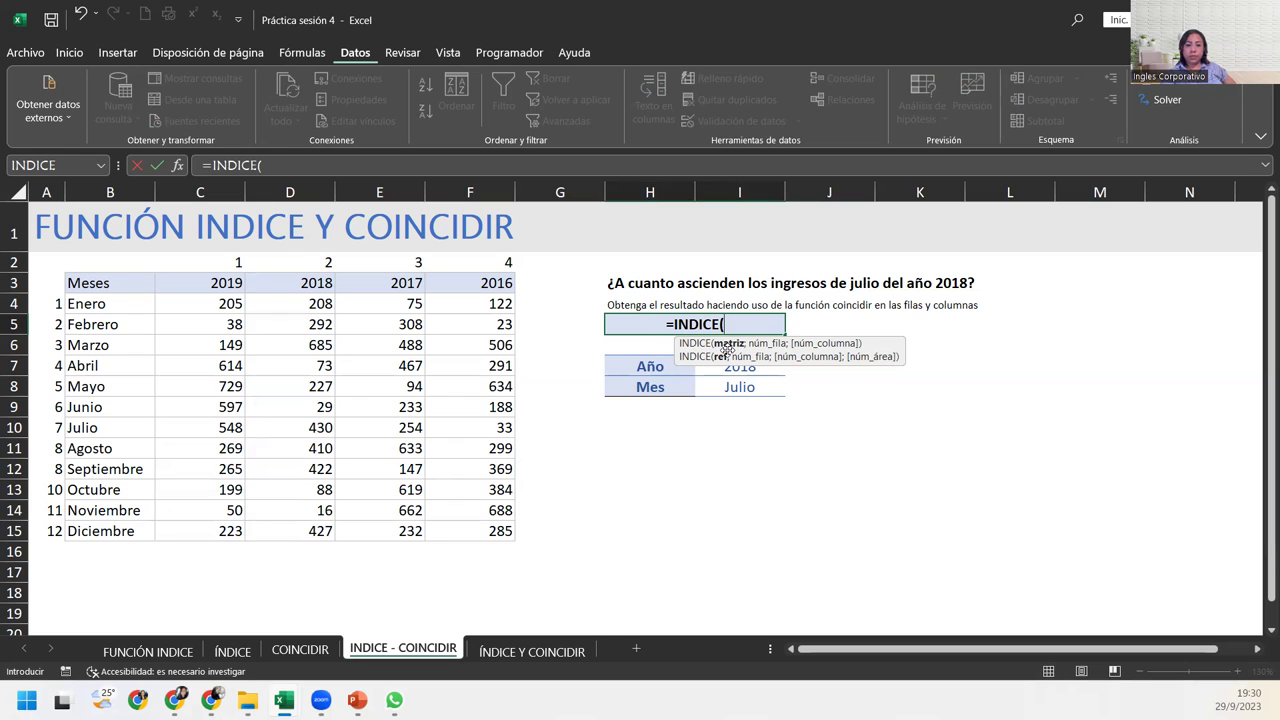
pyautogui.click(175, 308)
pyautogui.moveTo(175, 308); pyautogui.dragTo(462, 529)
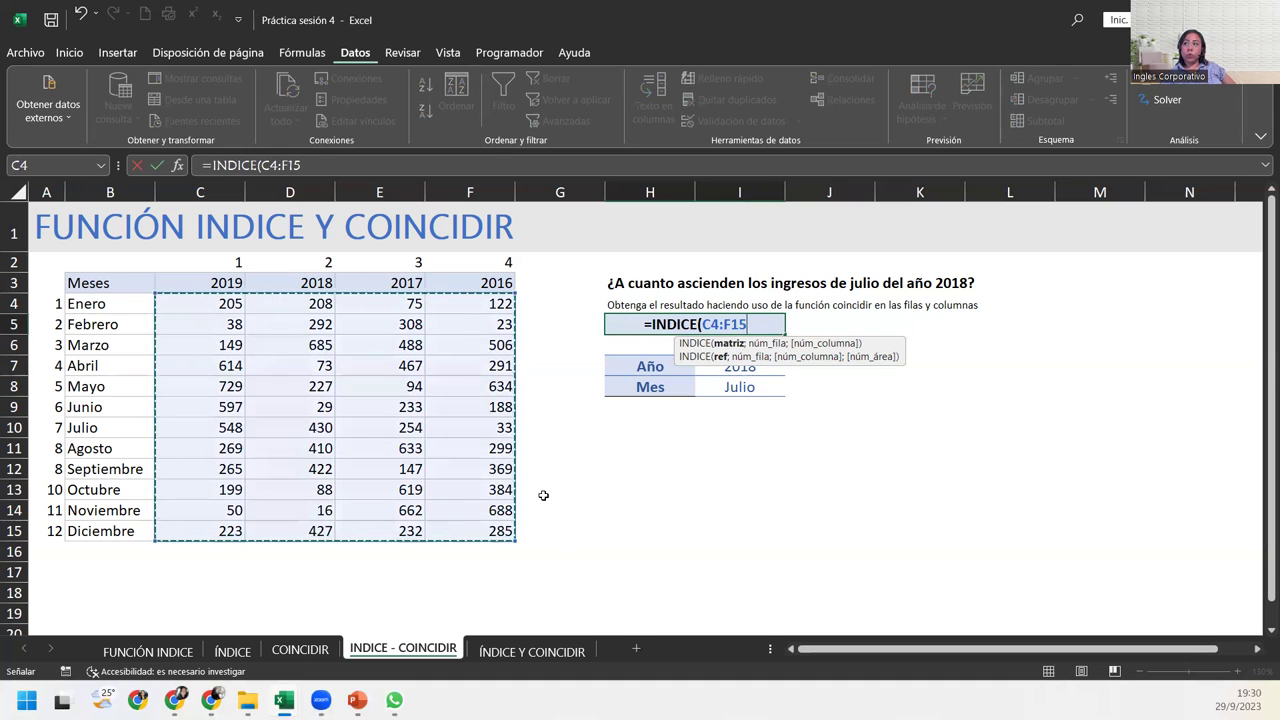
pyautogui.write(';')
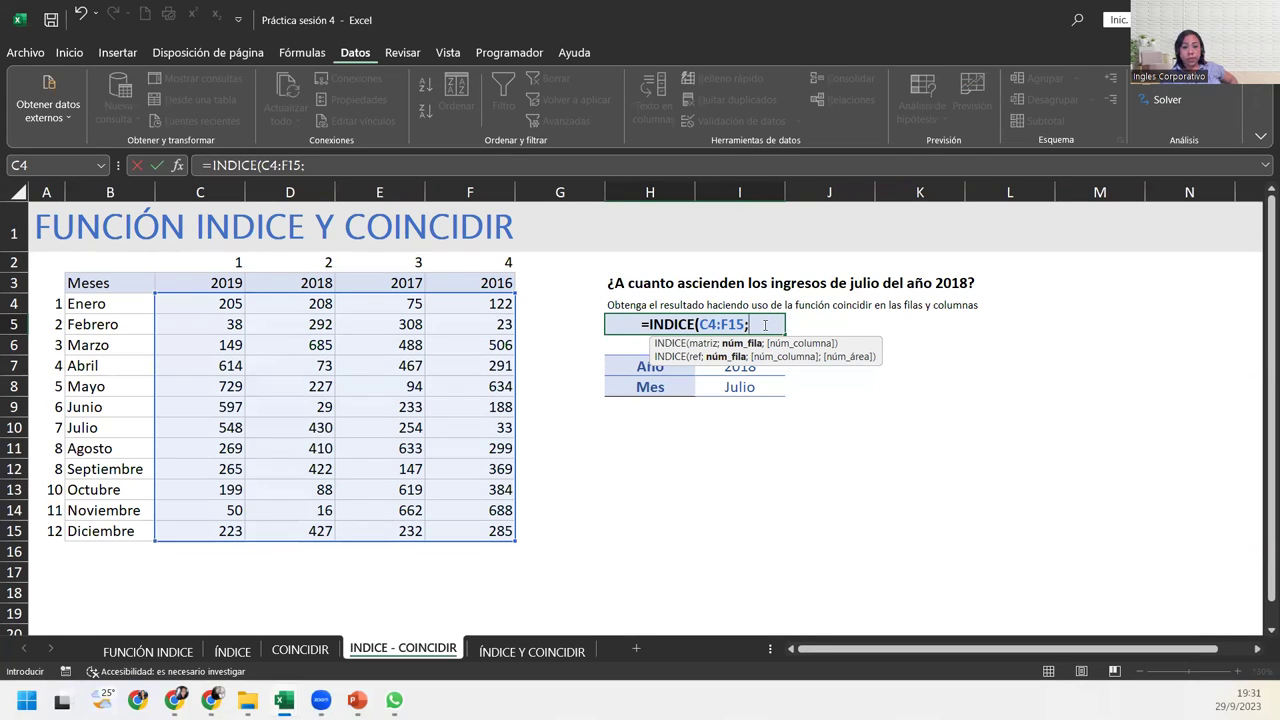
# Nest COINCIDIR(I8; as INDICE's row argument, starting its lookup range at B4.
pyautogui.write('co')
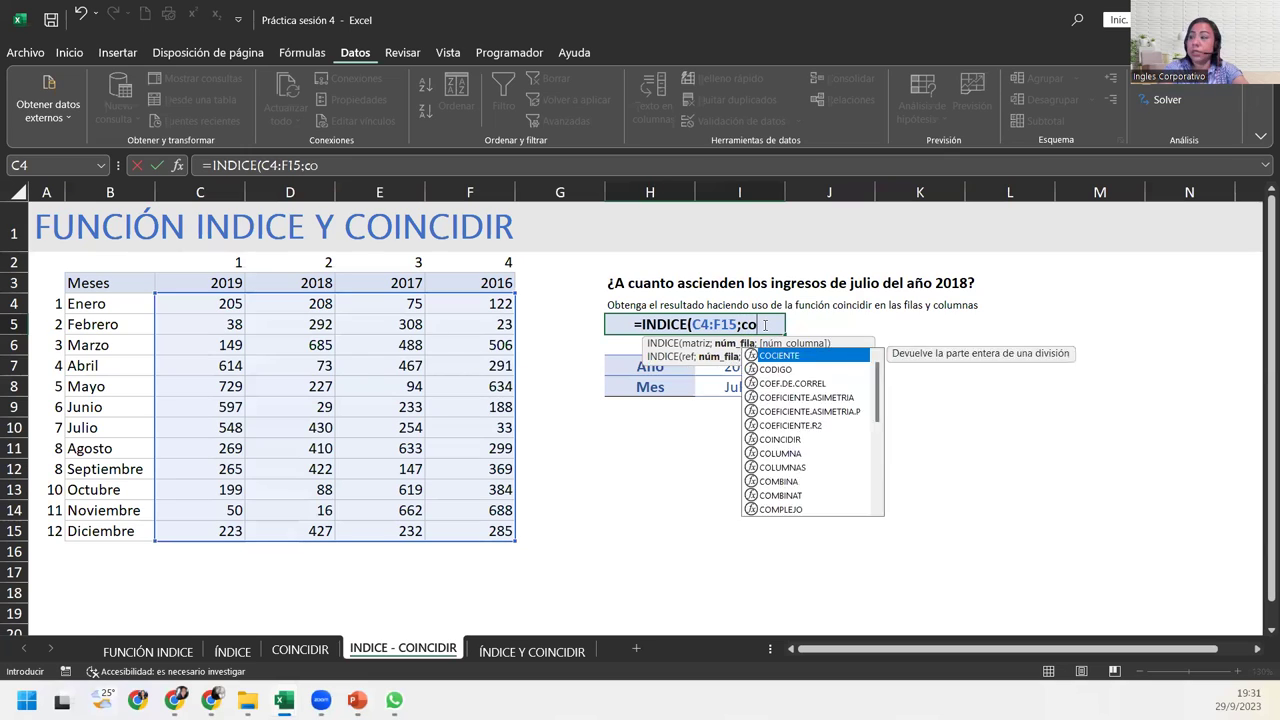
pyautogui.write('in')
pyautogui.press('Tab')
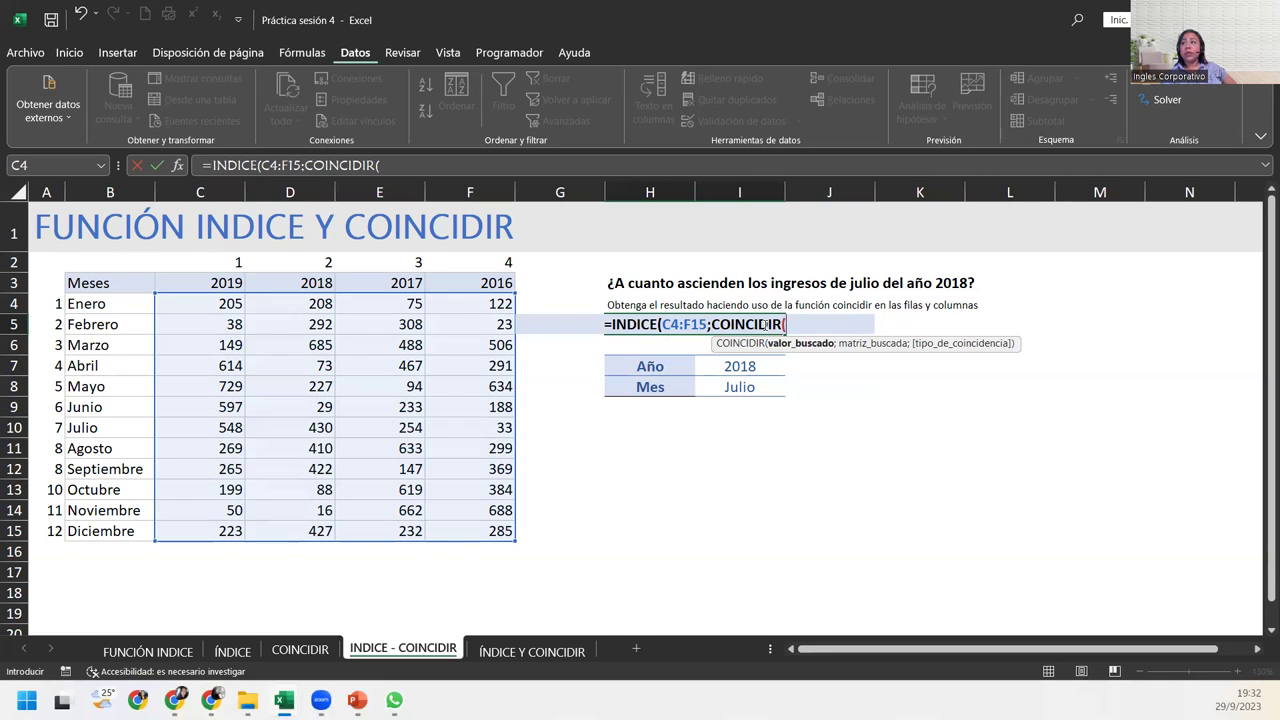
pyautogui.click(749, 383)
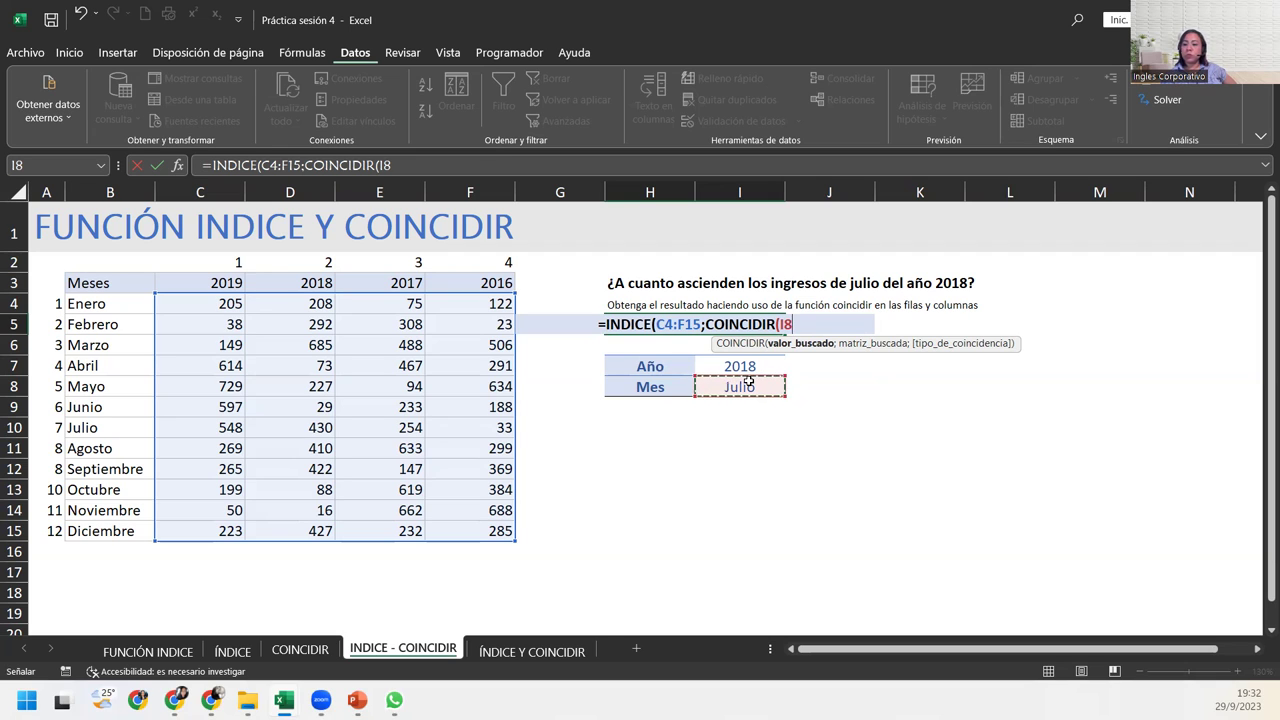
pyautogui.write(';')
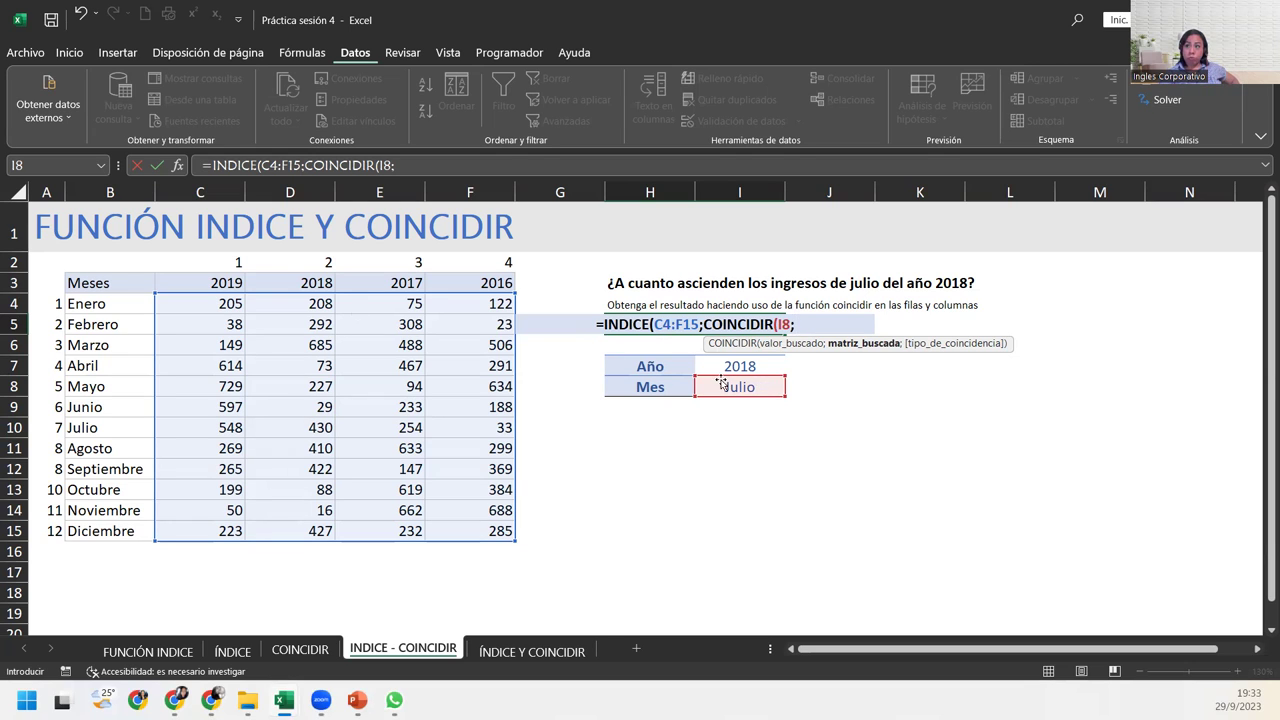
pyautogui.click(63, 304)
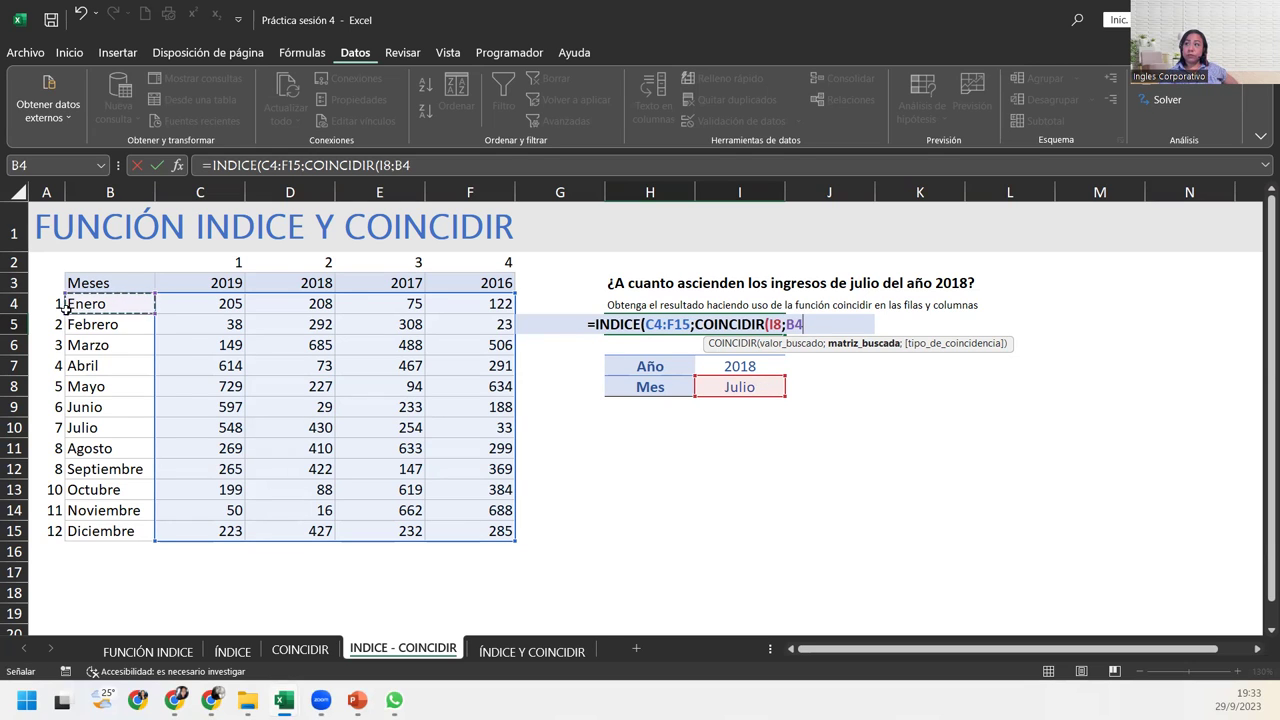
# Give COINCIDIR the month range B4:B15 with exact match 0, then close it.
pyautogui.moveTo(62, 304); pyautogui.dragTo(116, 531)
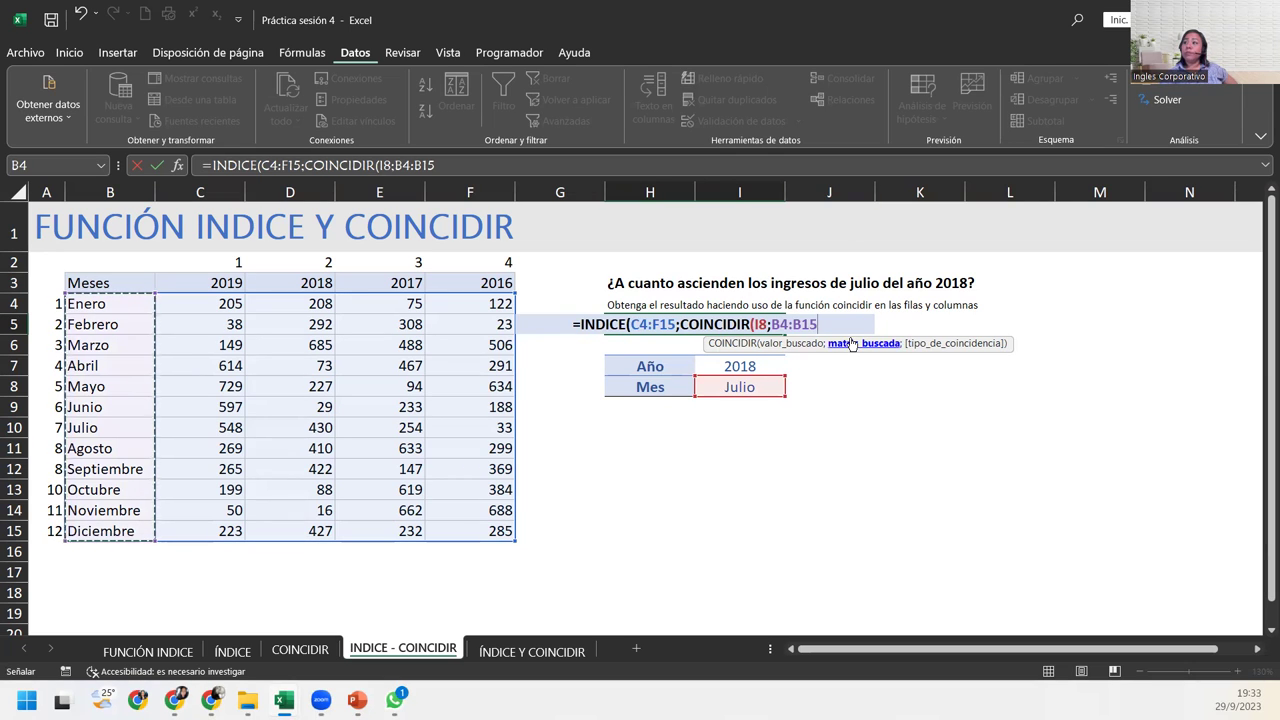
pyautogui.write(';')
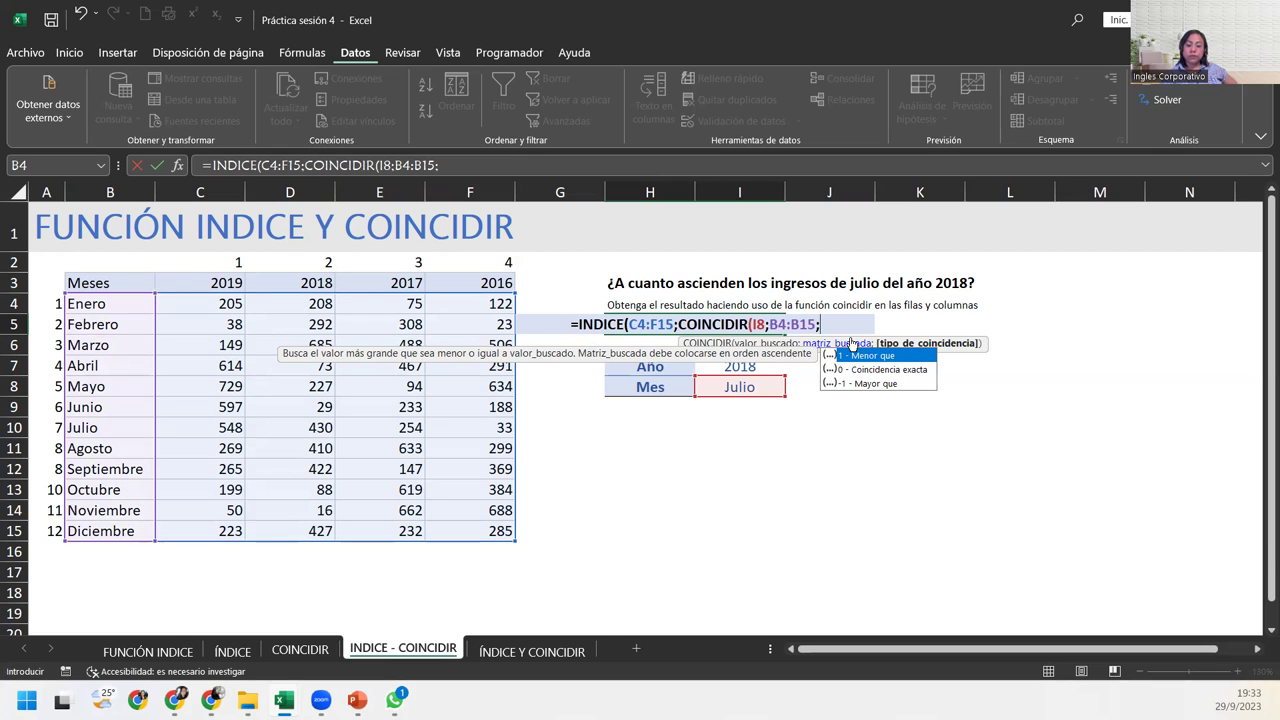
pyautogui.click(897, 371)
pyautogui.doubleClick(897, 371)
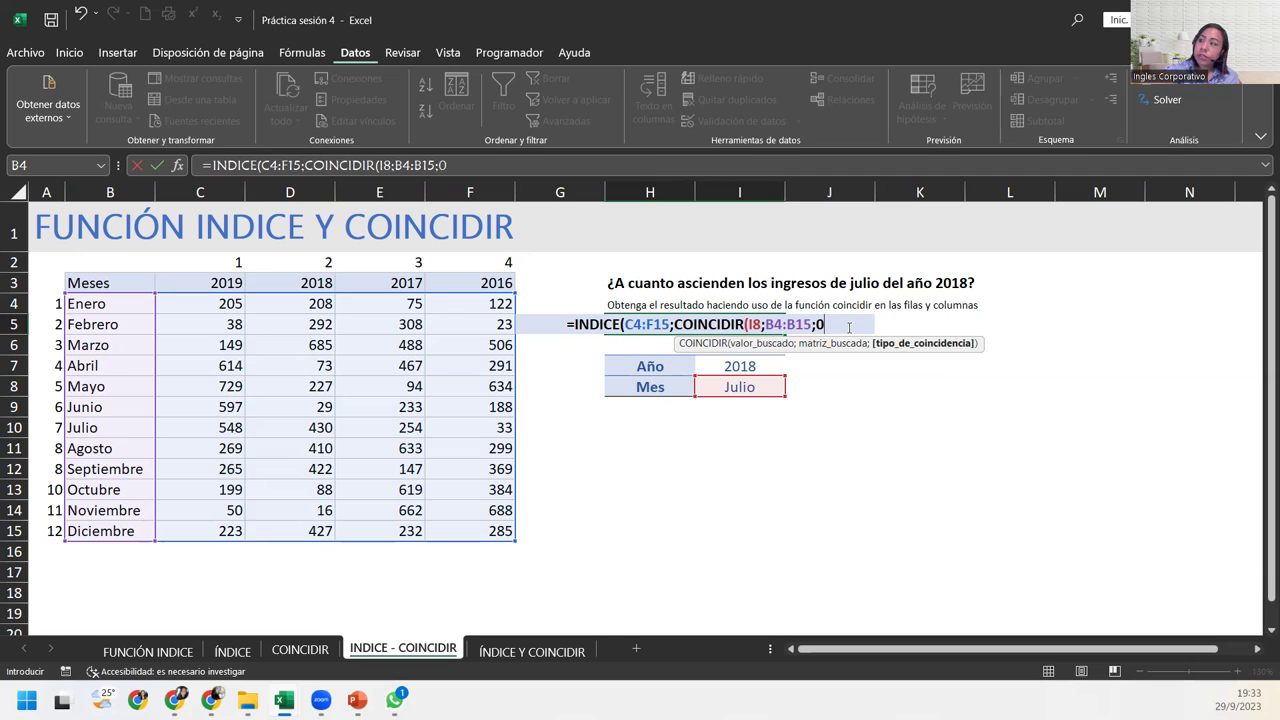
pyautogui.write(')')
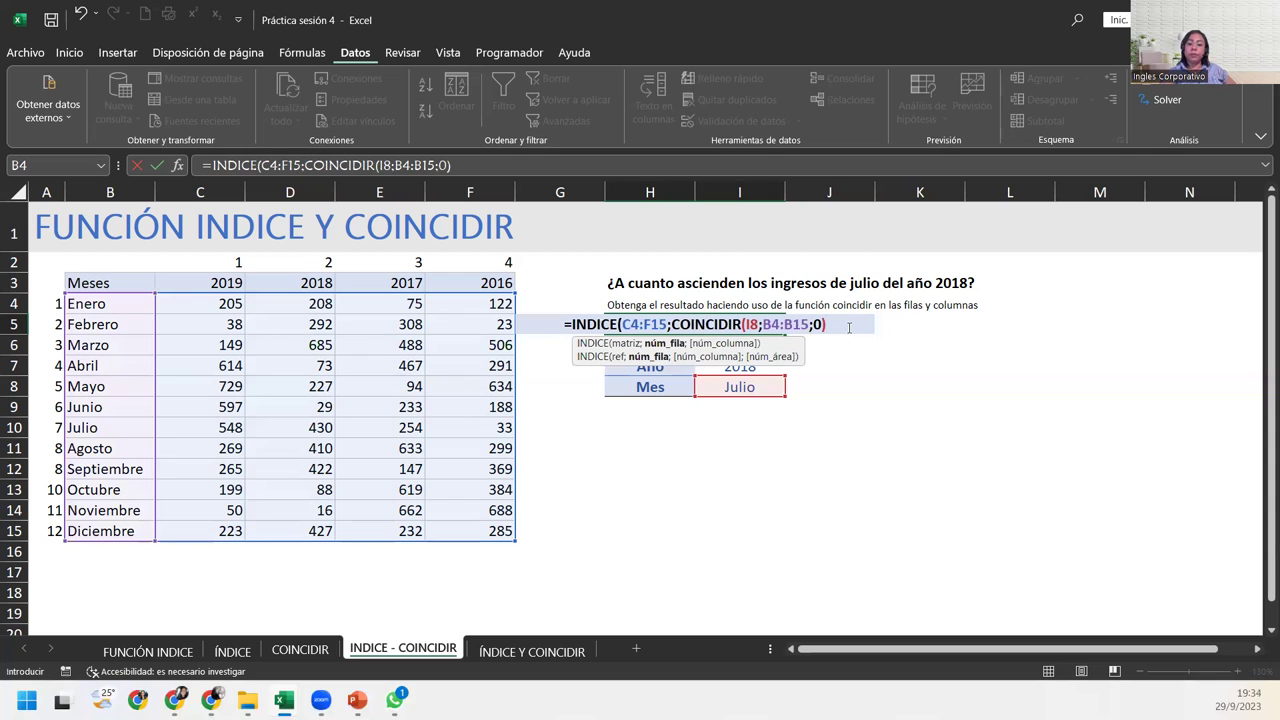
# Add a second COINCIDIR after the row lookup, as INDICE's column argument.
pyautogui.write(';')
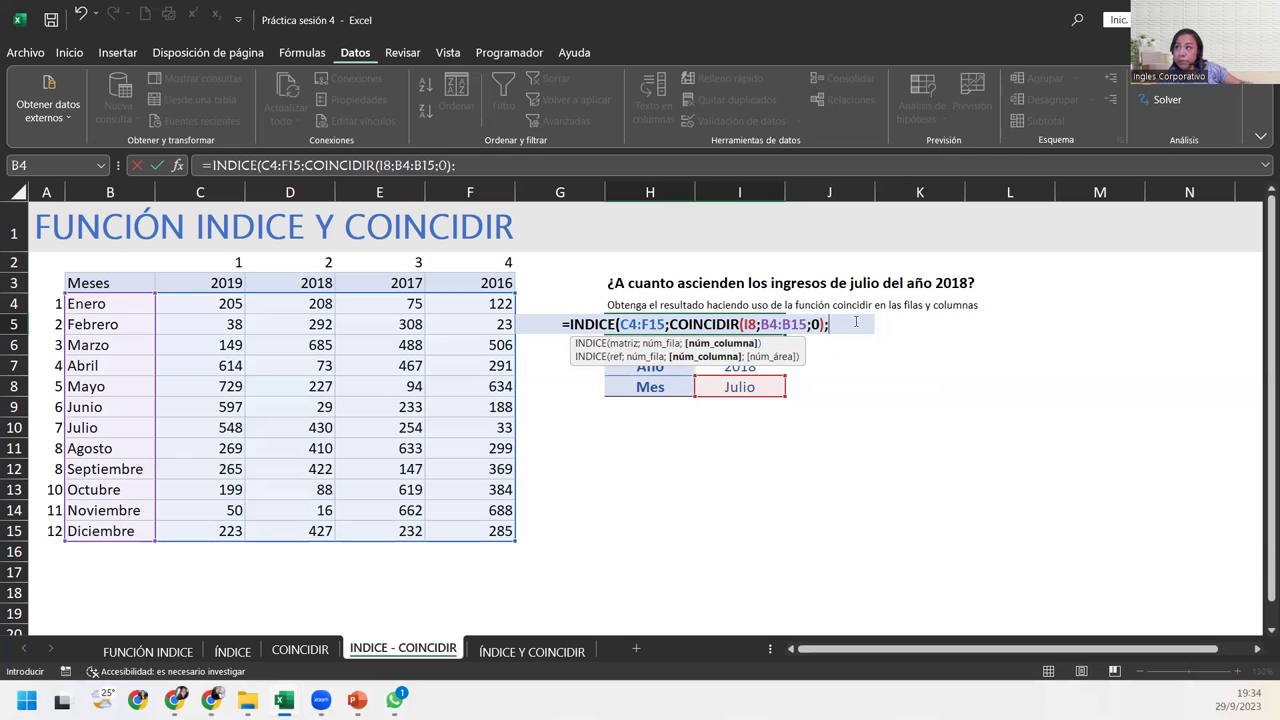
pyautogui.write('c')
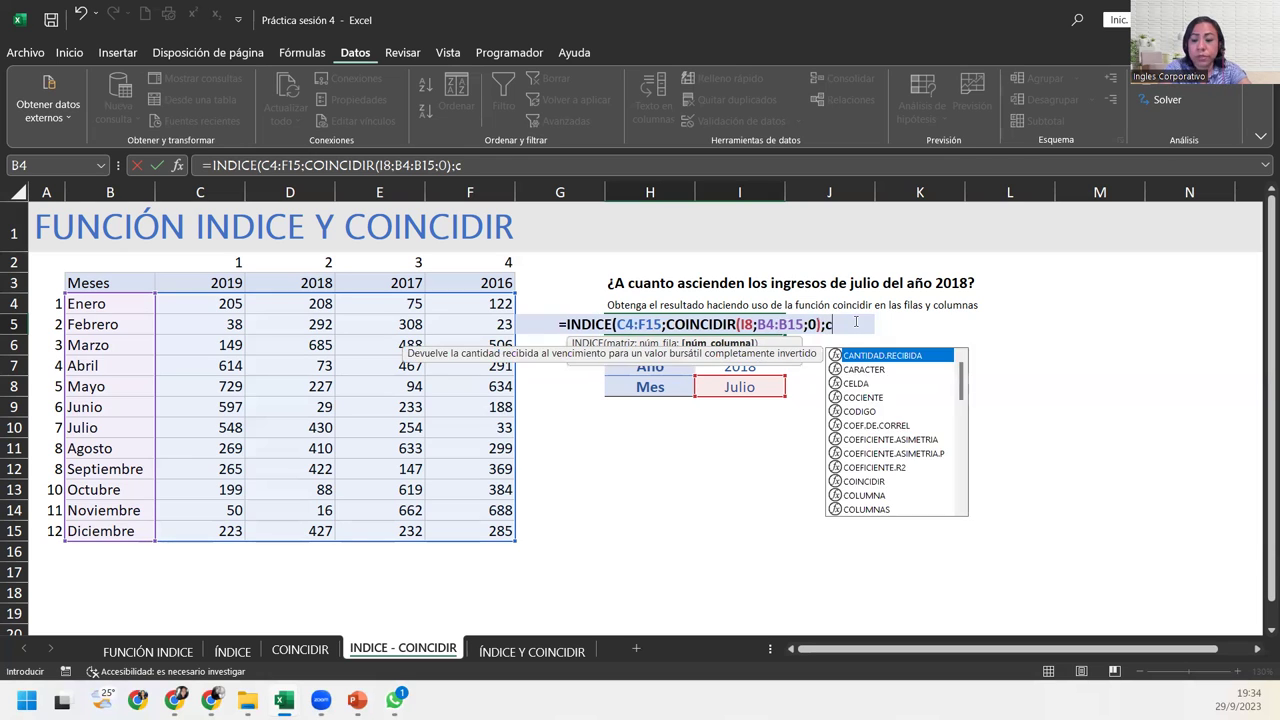
pyautogui.write('oi')
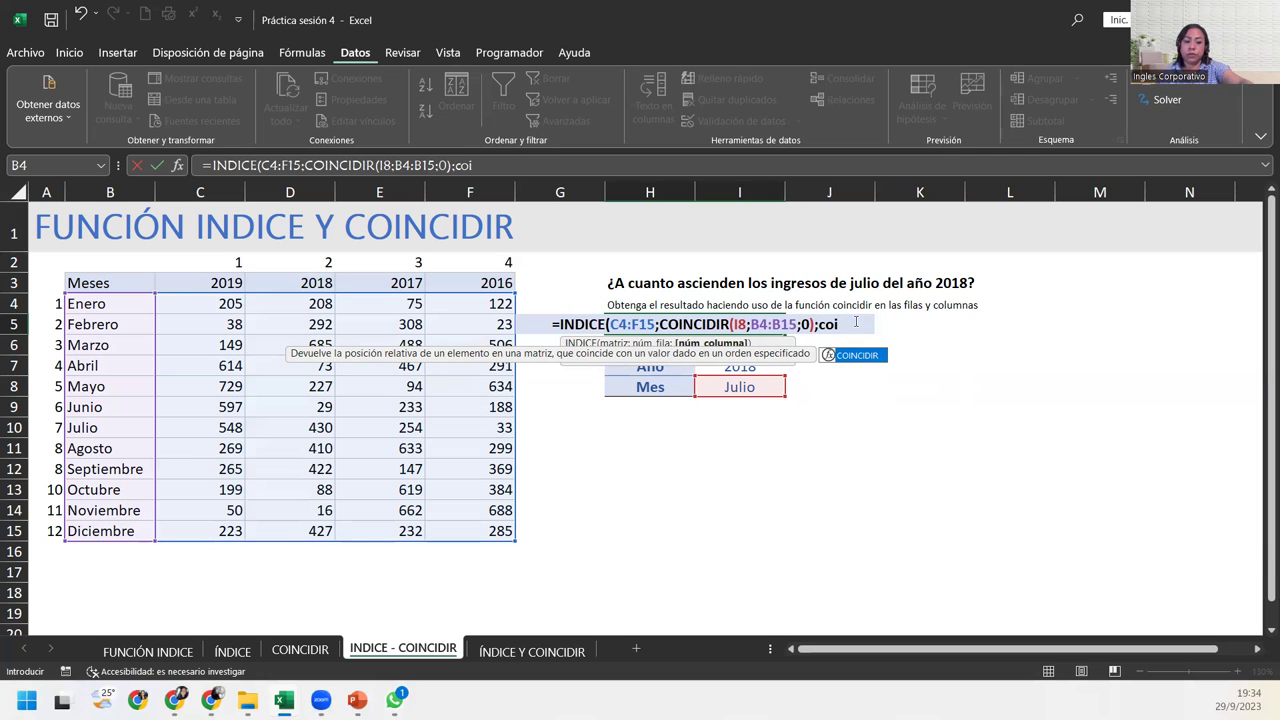
pyautogui.press('Tab')
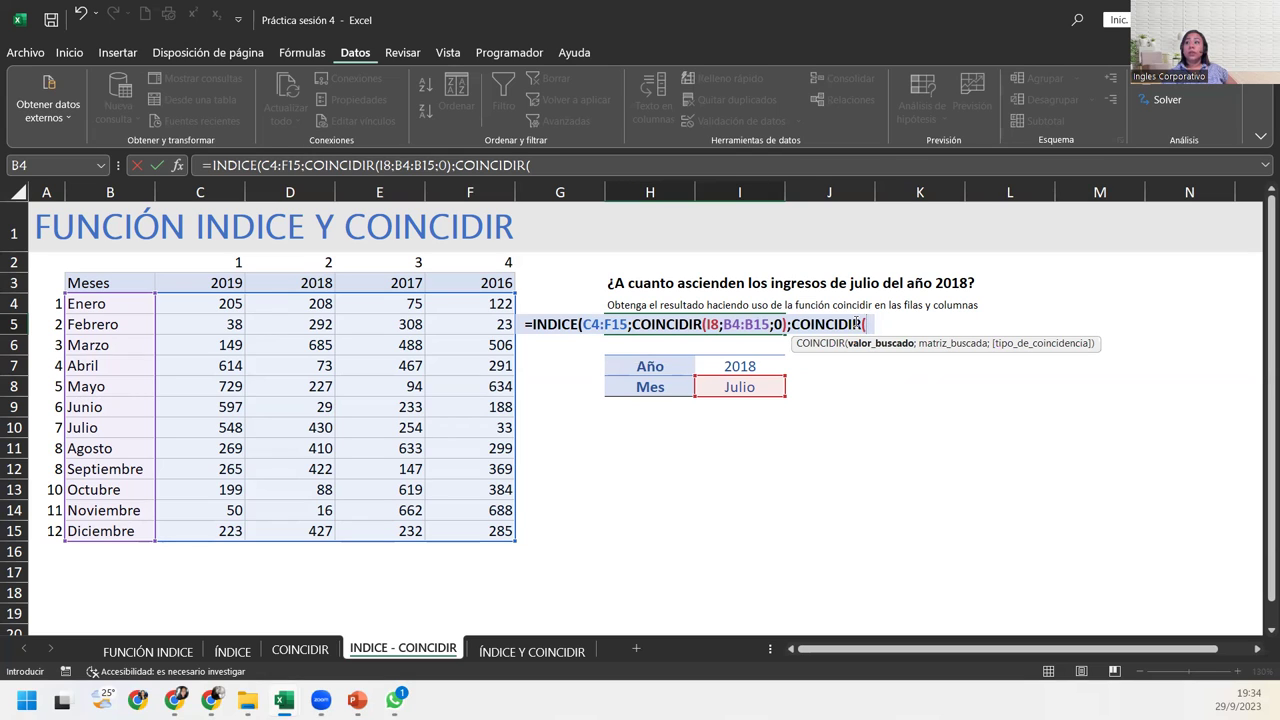
# Set the second COINCIDIR's lookup value to I7 and its range to year headers C3:F3.
pyautogui.click(750, 363)
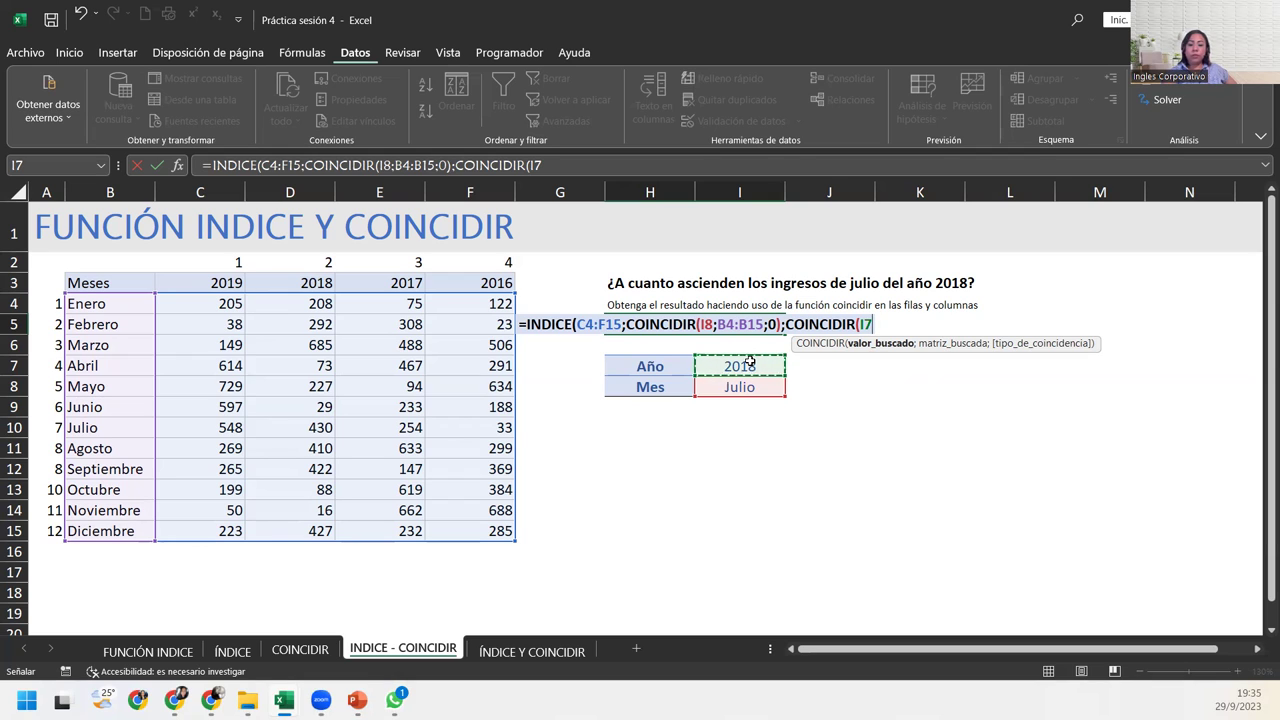
pyautogui.write(';')
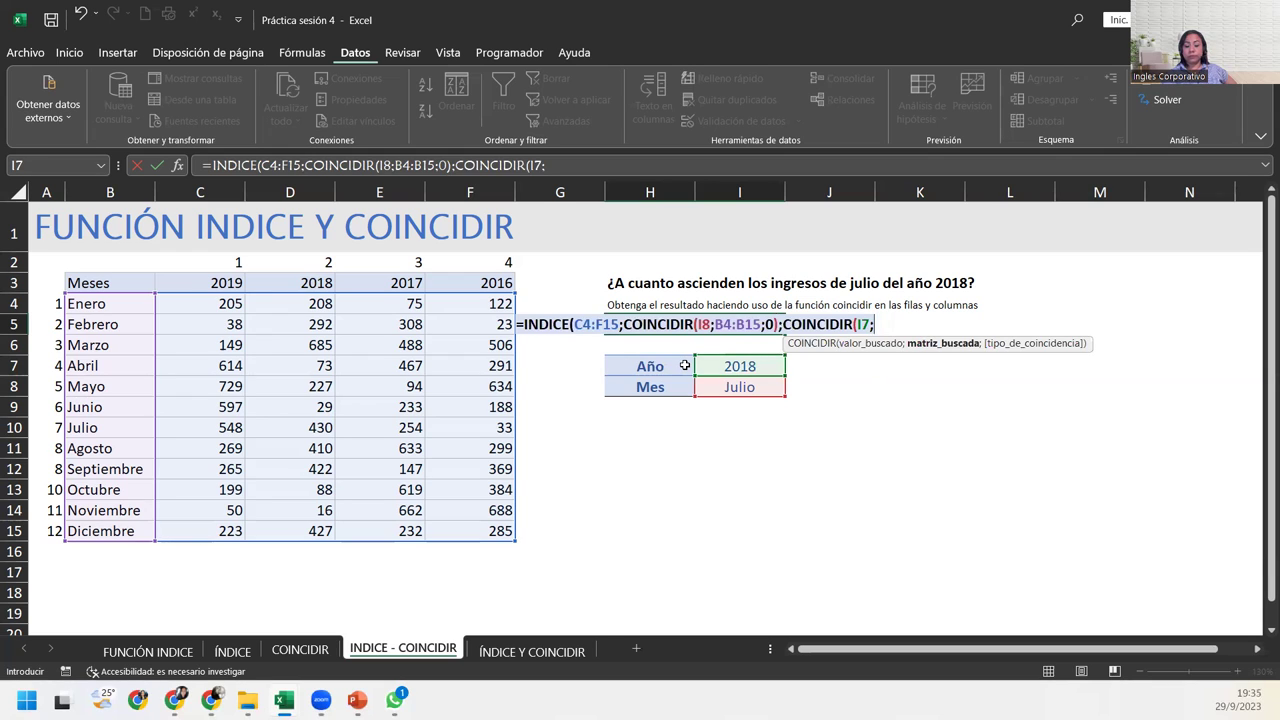
pyautogui.click(176, 285)
pyautogui.moveTo(176, 285); pyautogui.dragTo(480, 283)
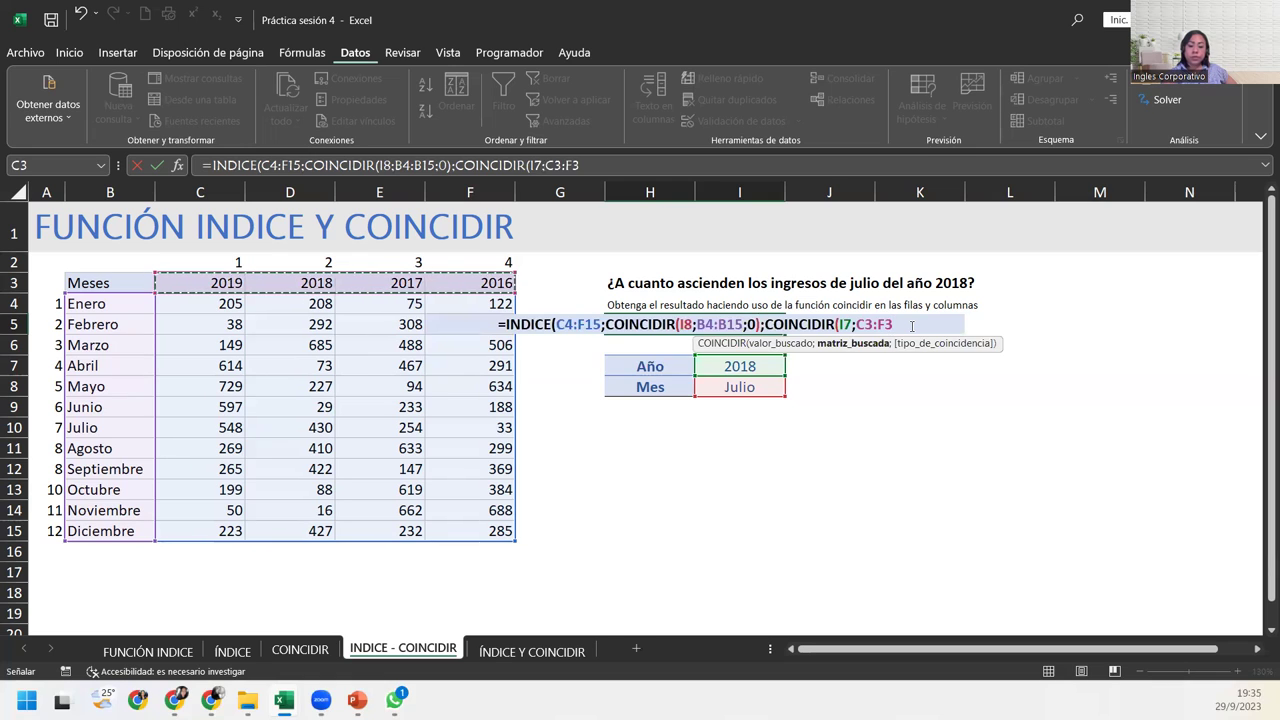
# Close the formula with ;0)) and confirm it, so H5 returns 430.
pyautogui.write(';')
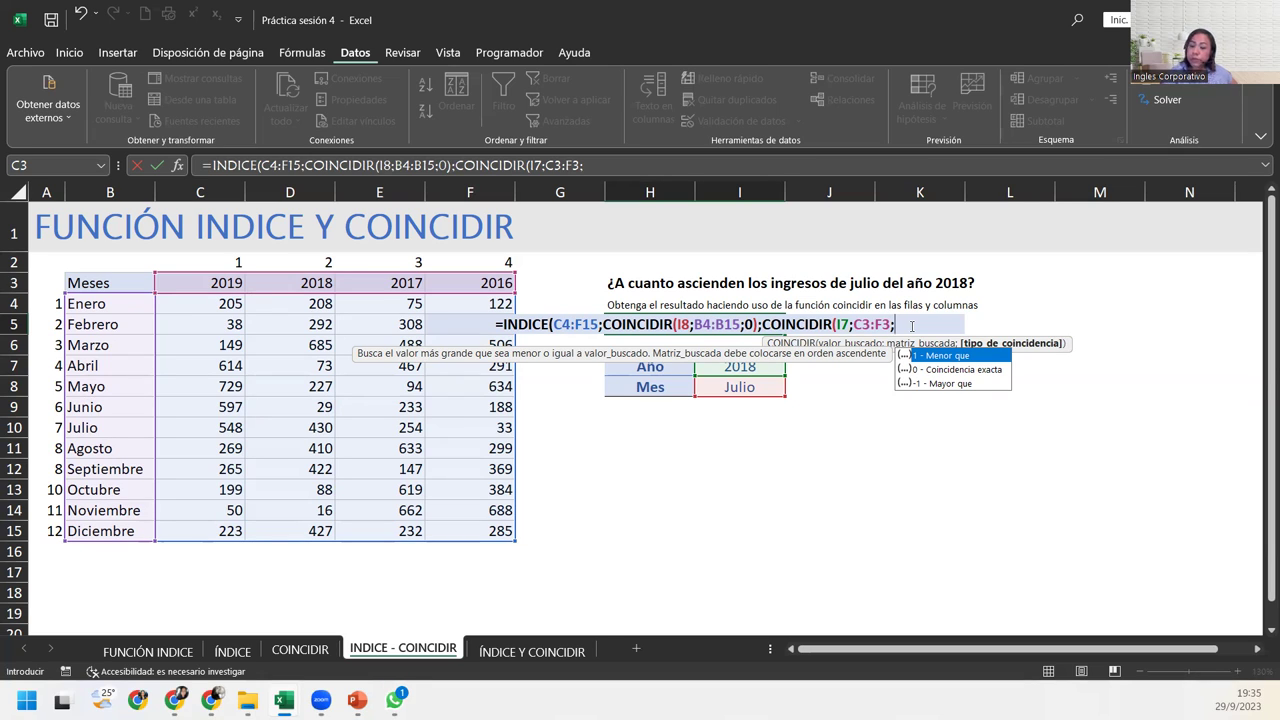
pyautogui.write('0')
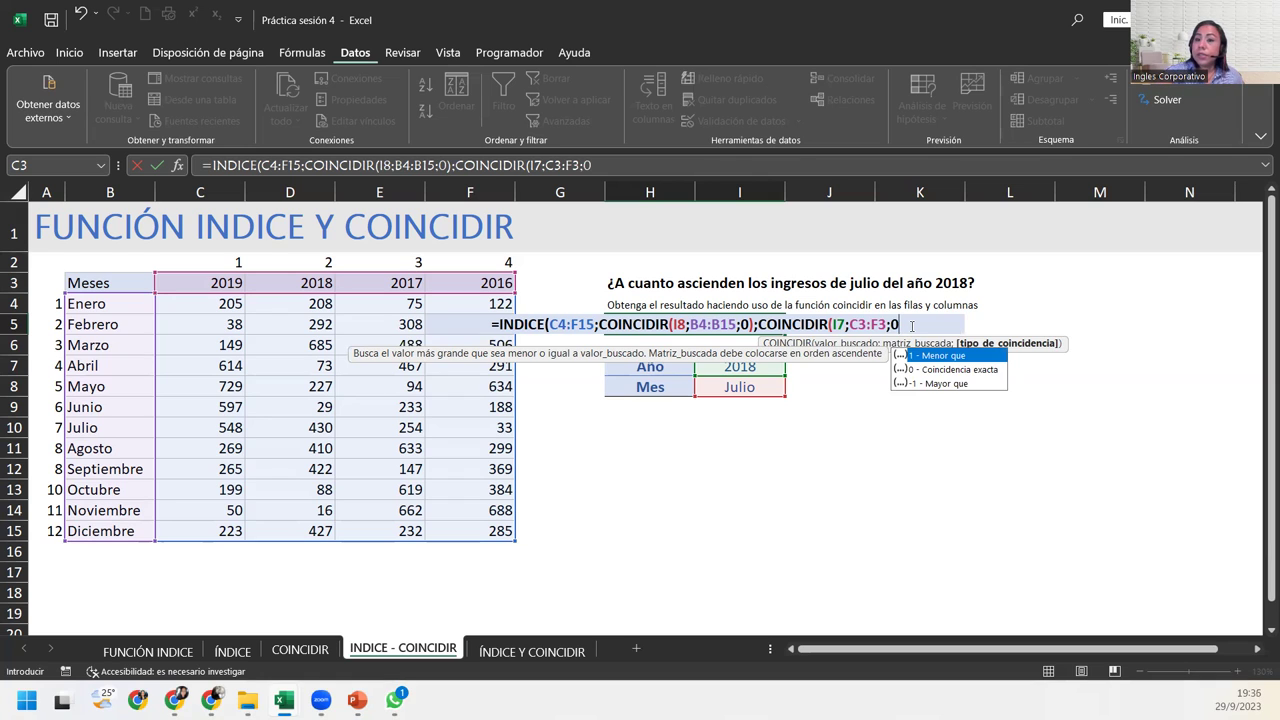
pyautogui.write(')')
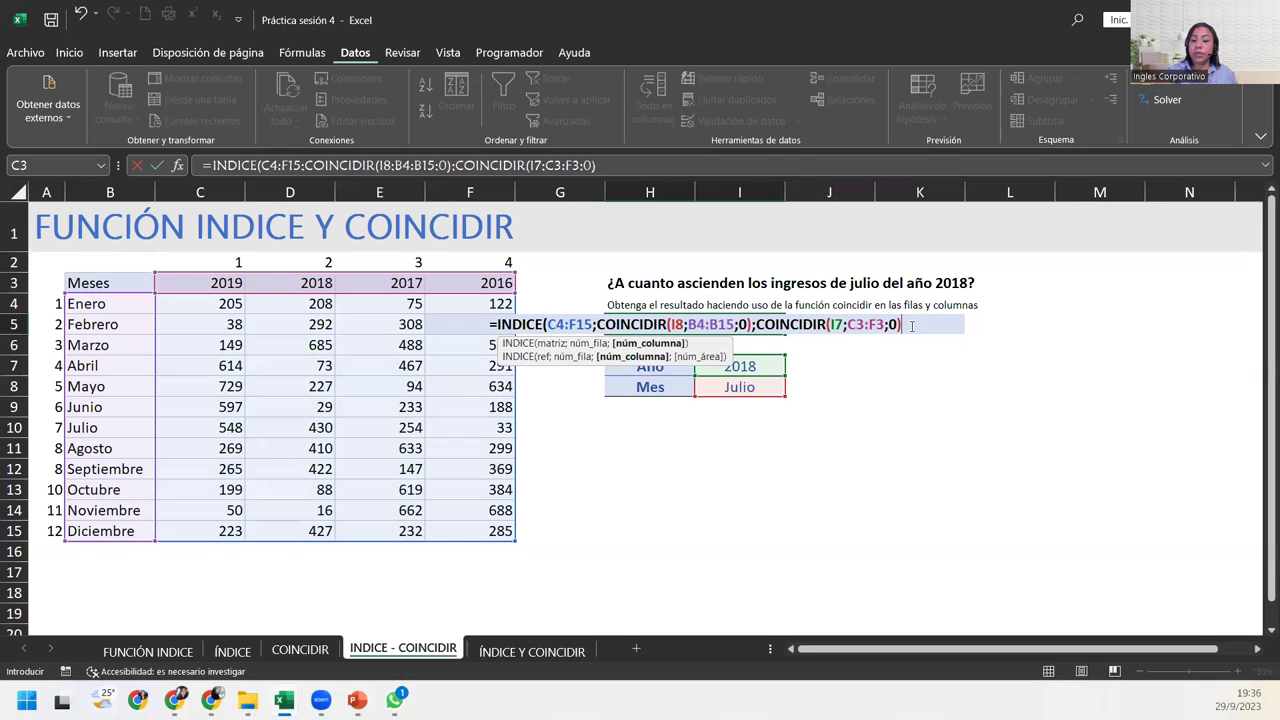
pyautogui.write(')')
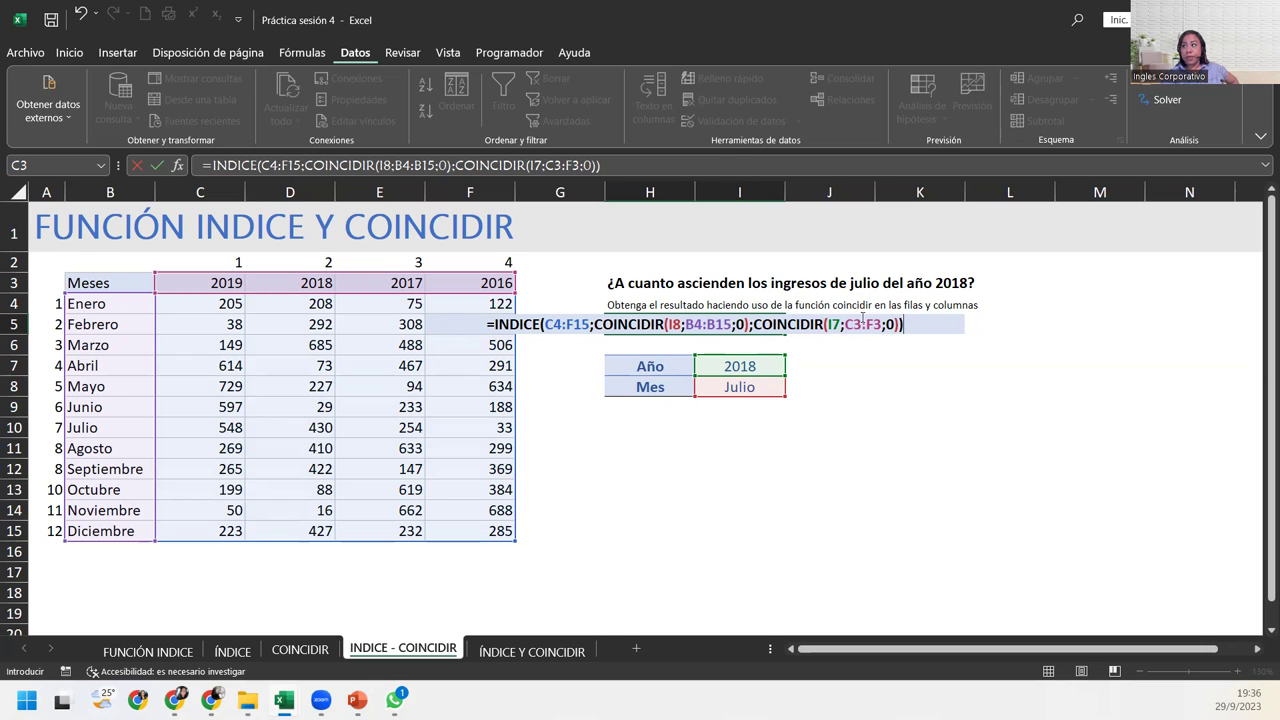
pyautogui.click(900, 324)
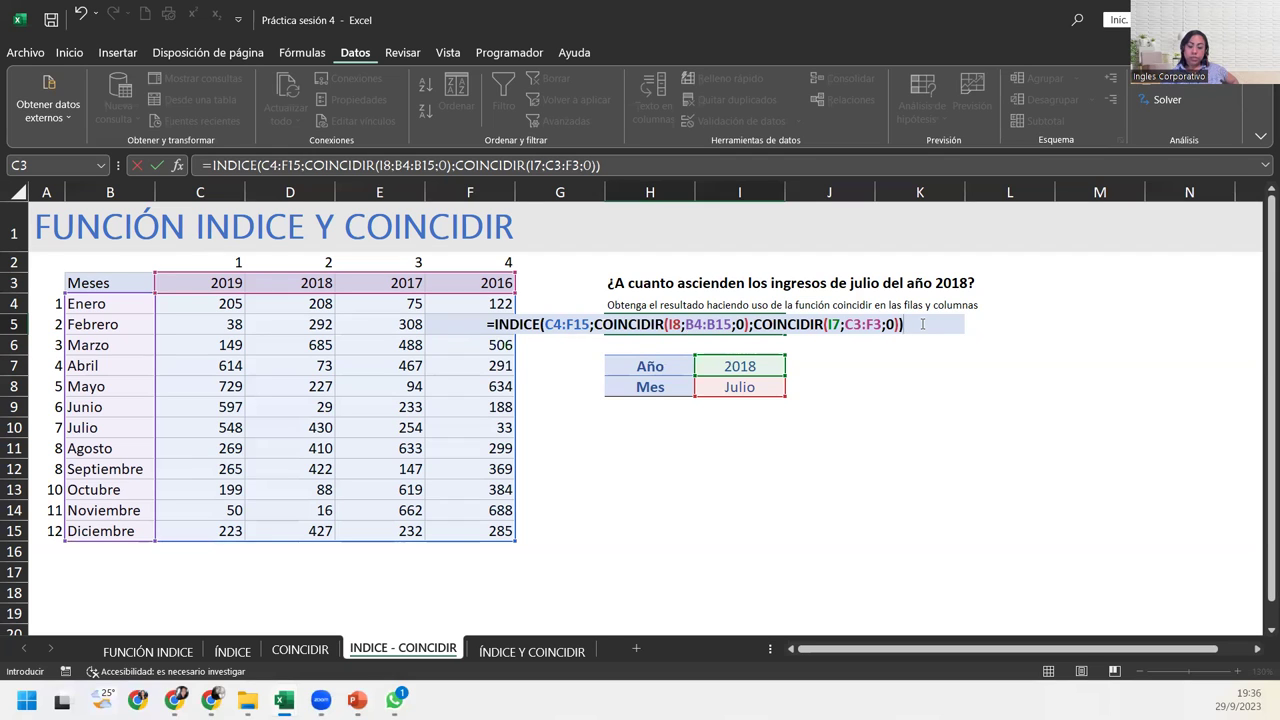
pyautogui.press('Return')
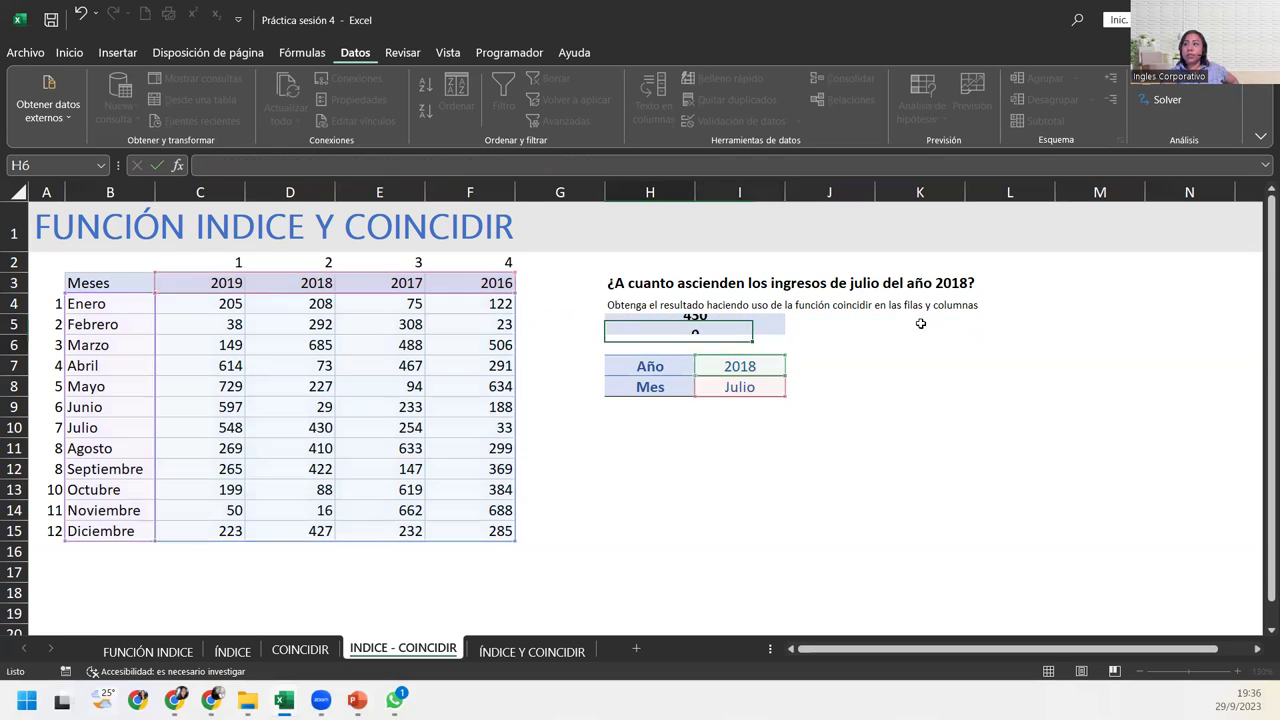
pyautogui.click(743, 333)
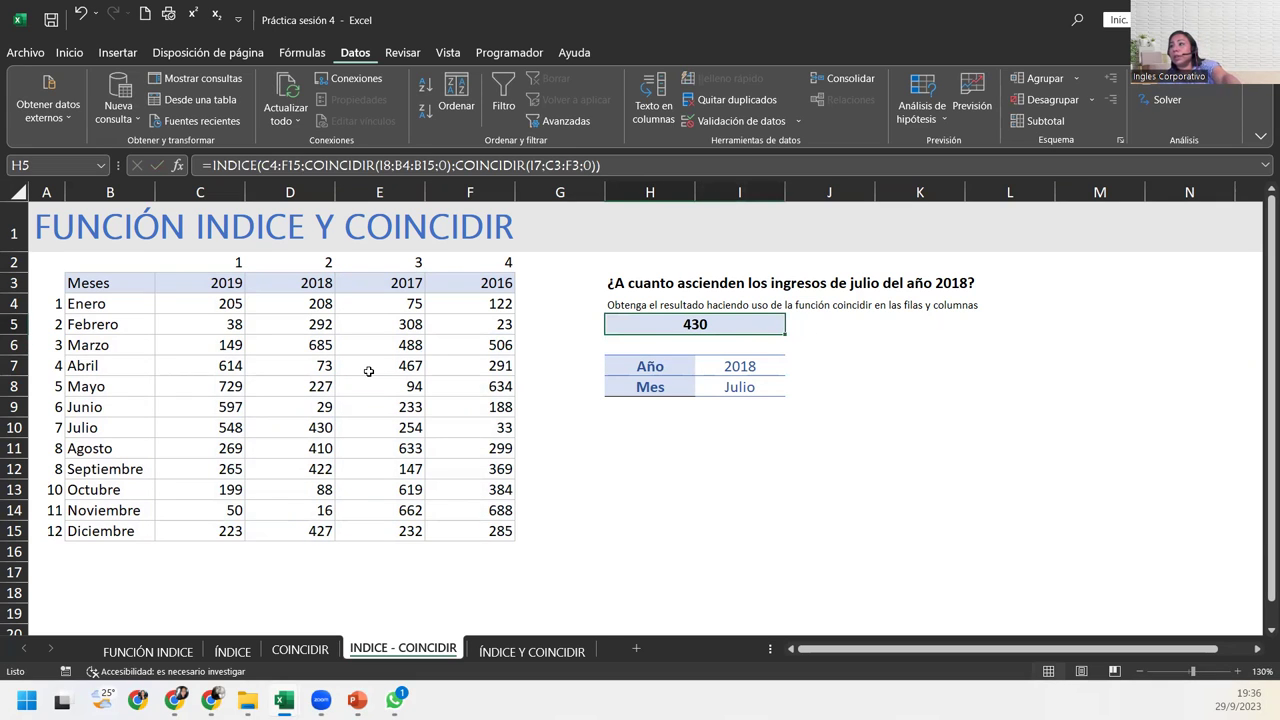
pyautogui.moveTo(76, 430); pyautogui.dragTo(508, 430)
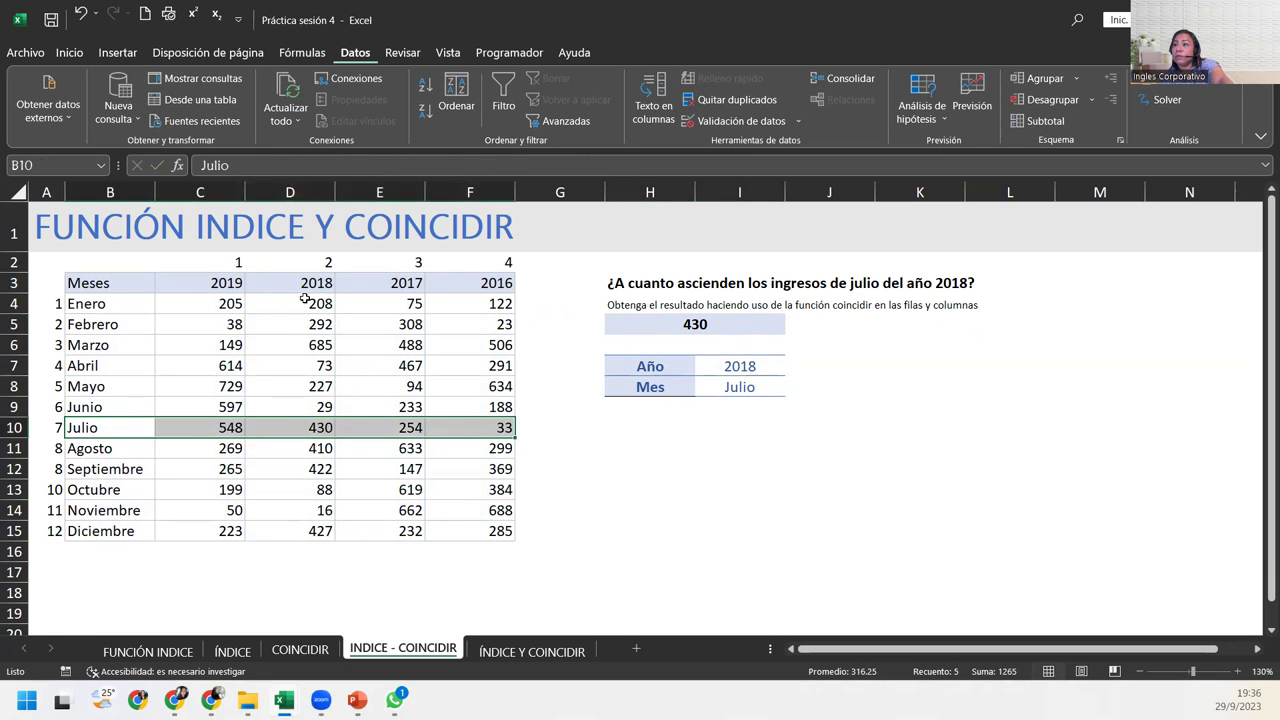
pyautogui.moveTo(300, 283); pyautogui.dragTo(300, 535)
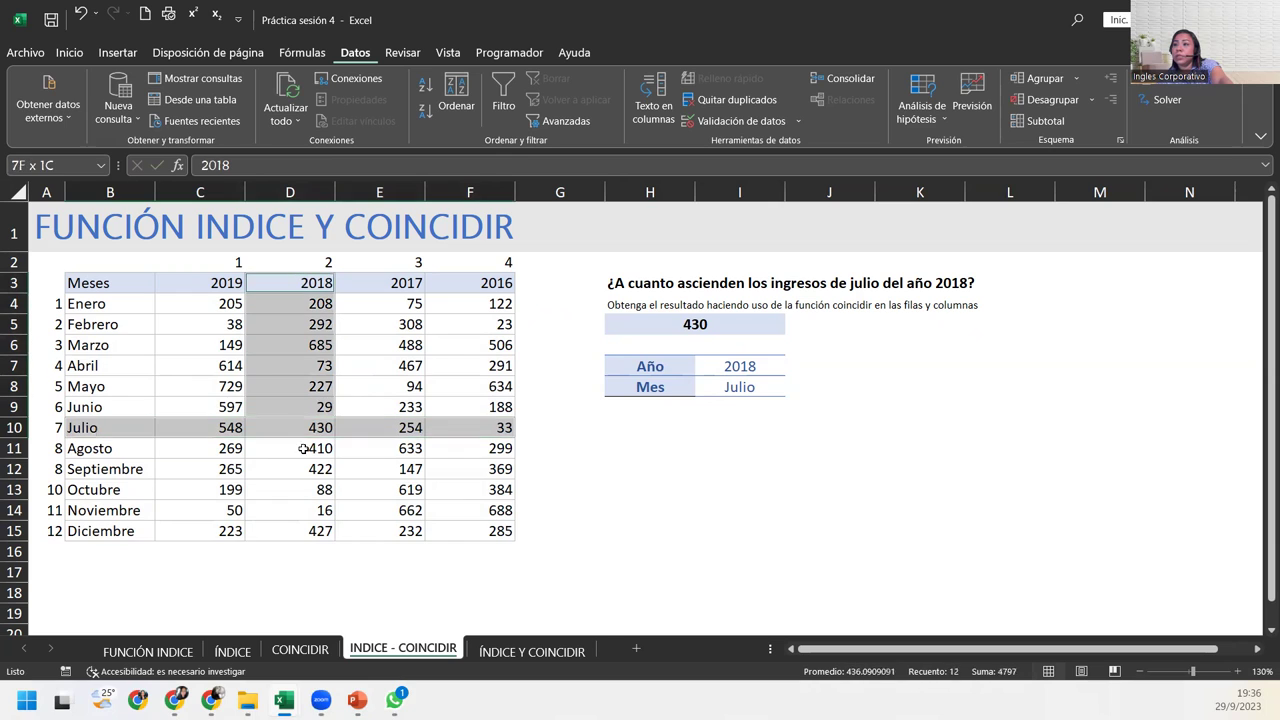
pyautogui.keyDown('ctrl'); pyautogui.click(300, 428); pyautogui.keyUp('ctrl')
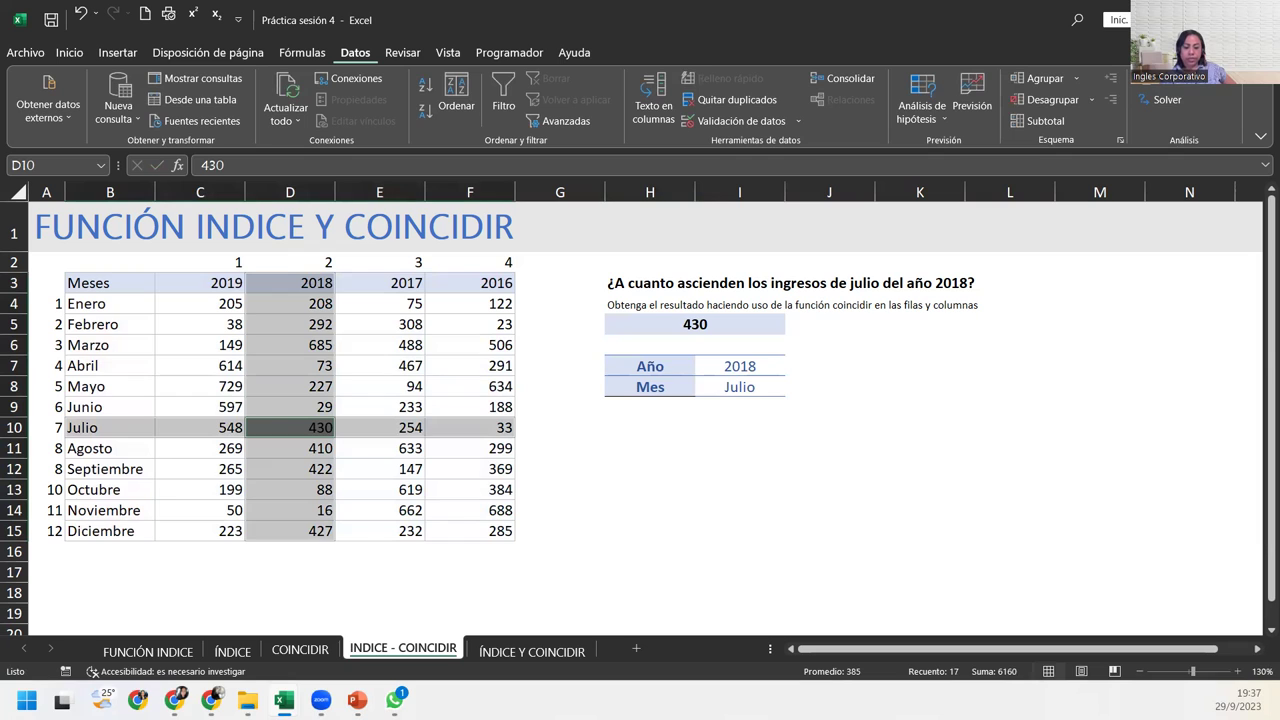
pyautogui.click(706, 312)
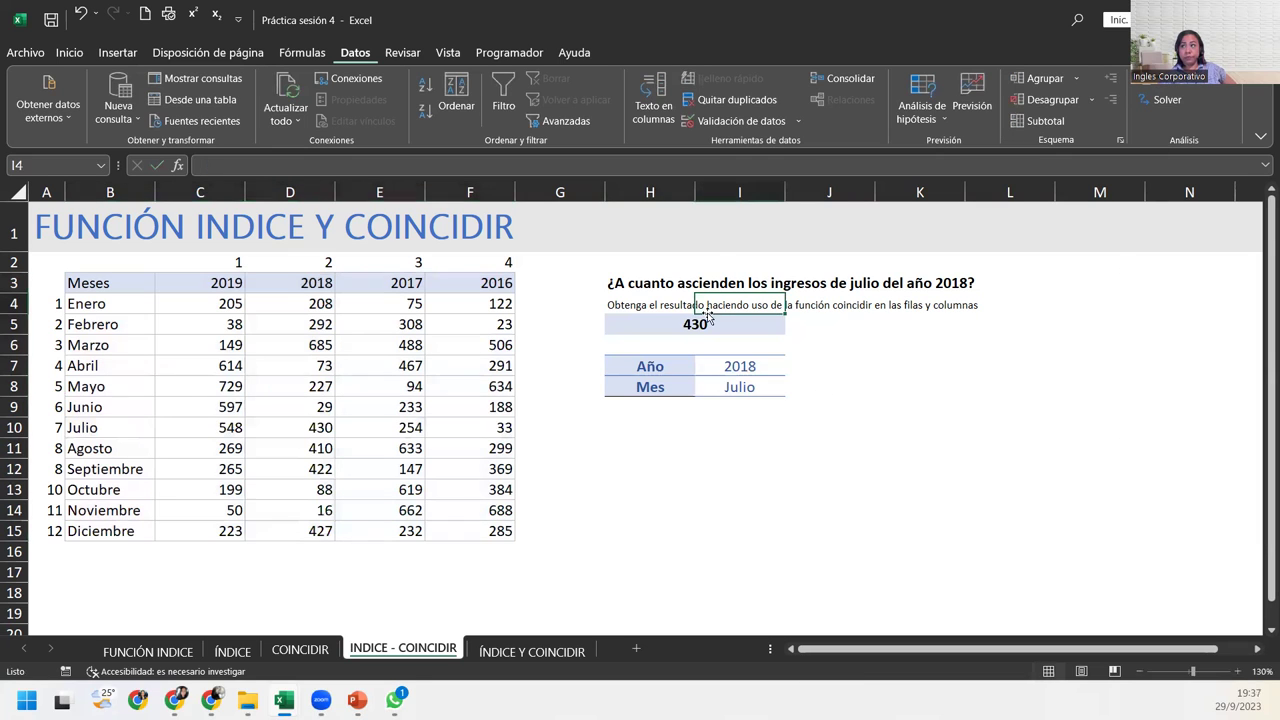
pyautogui.click(700, 322)
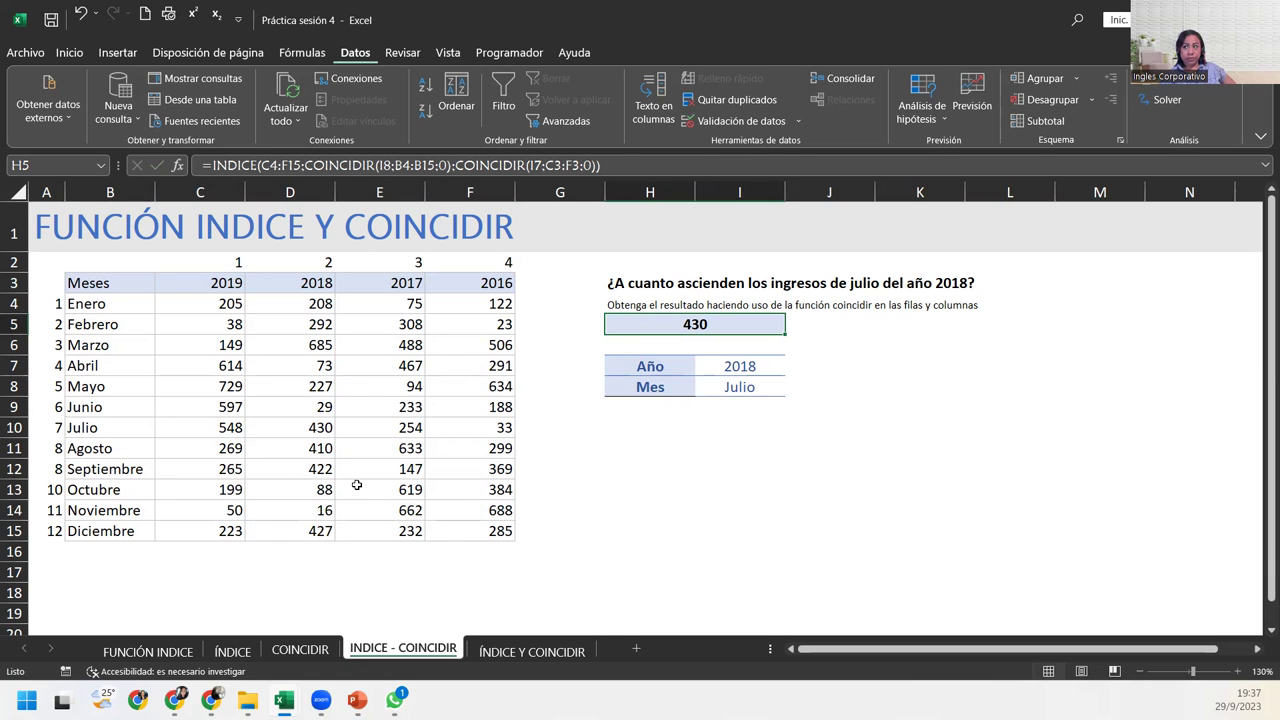
pyautogui.doubleClick(711, 324)
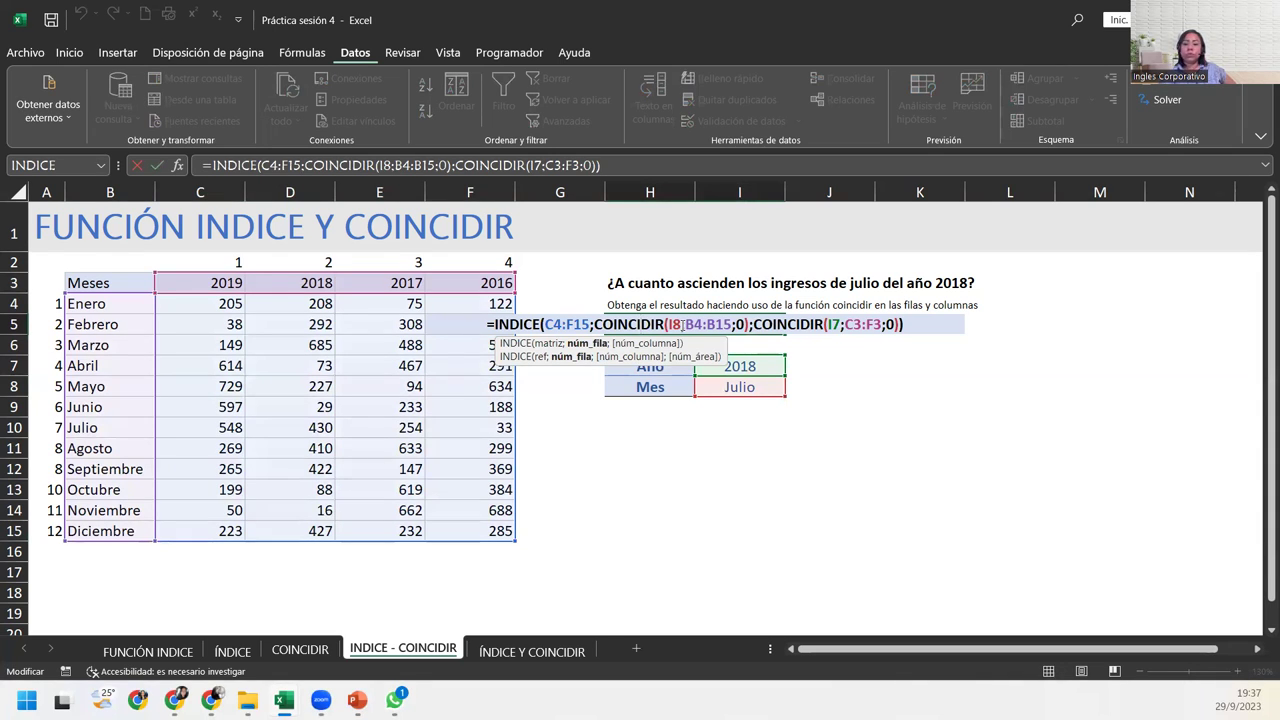
pyautogui.press('Return')
# Pick 2016 as the Año in I7 and Diciembre as the Mes in I8.
pyautogui.click(731, 362)
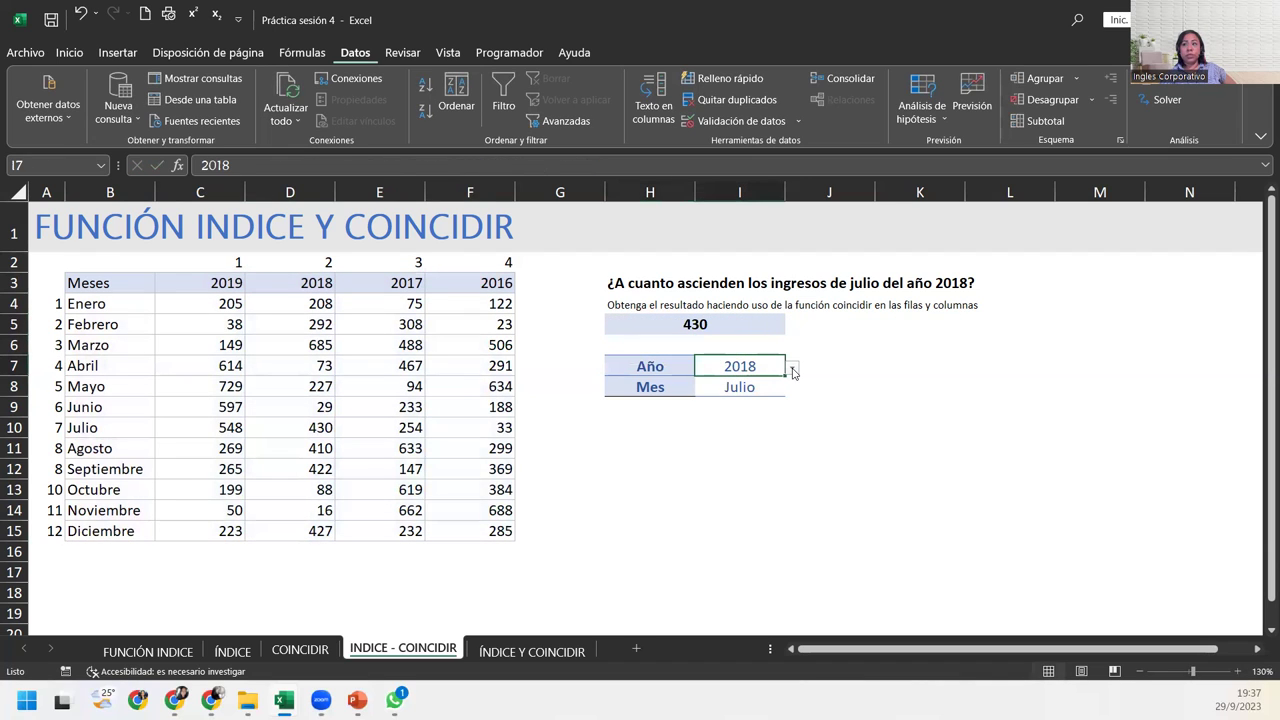
pyautogui.click(792, 371)
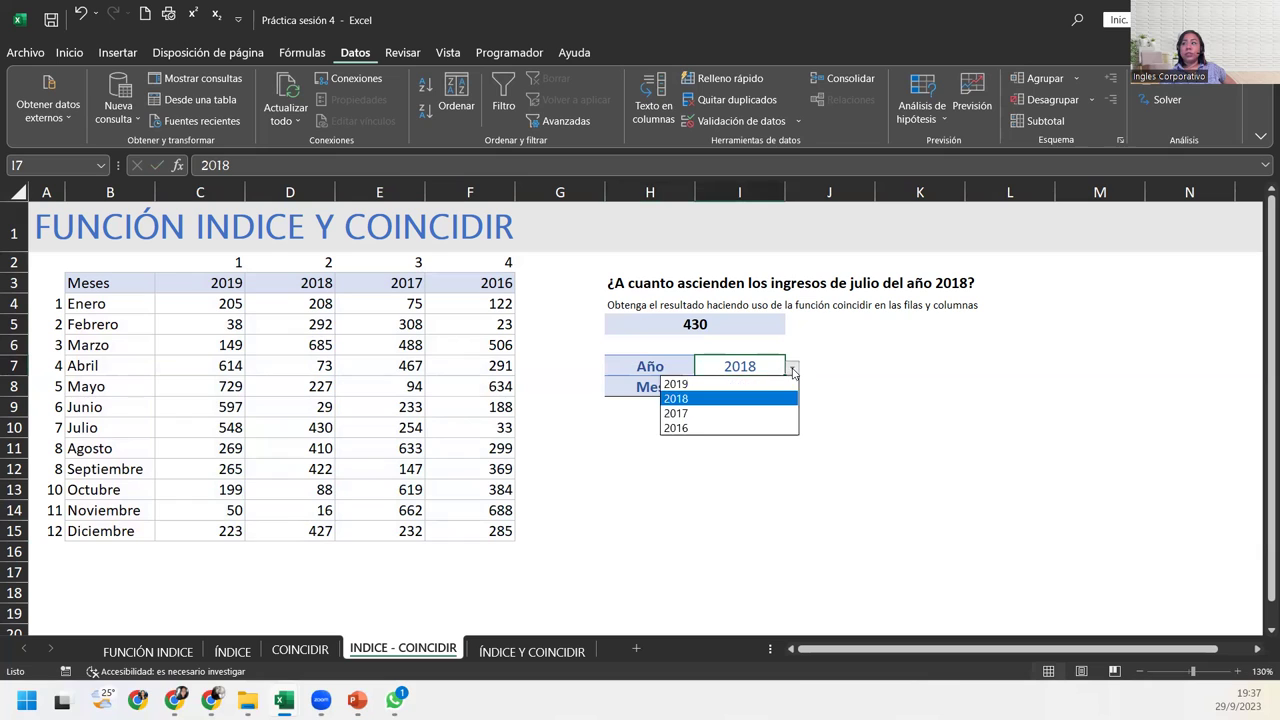
pyautogui.click(688, 426)
pyautogui.click(745, 388)
pyautogui.click(792, 388)
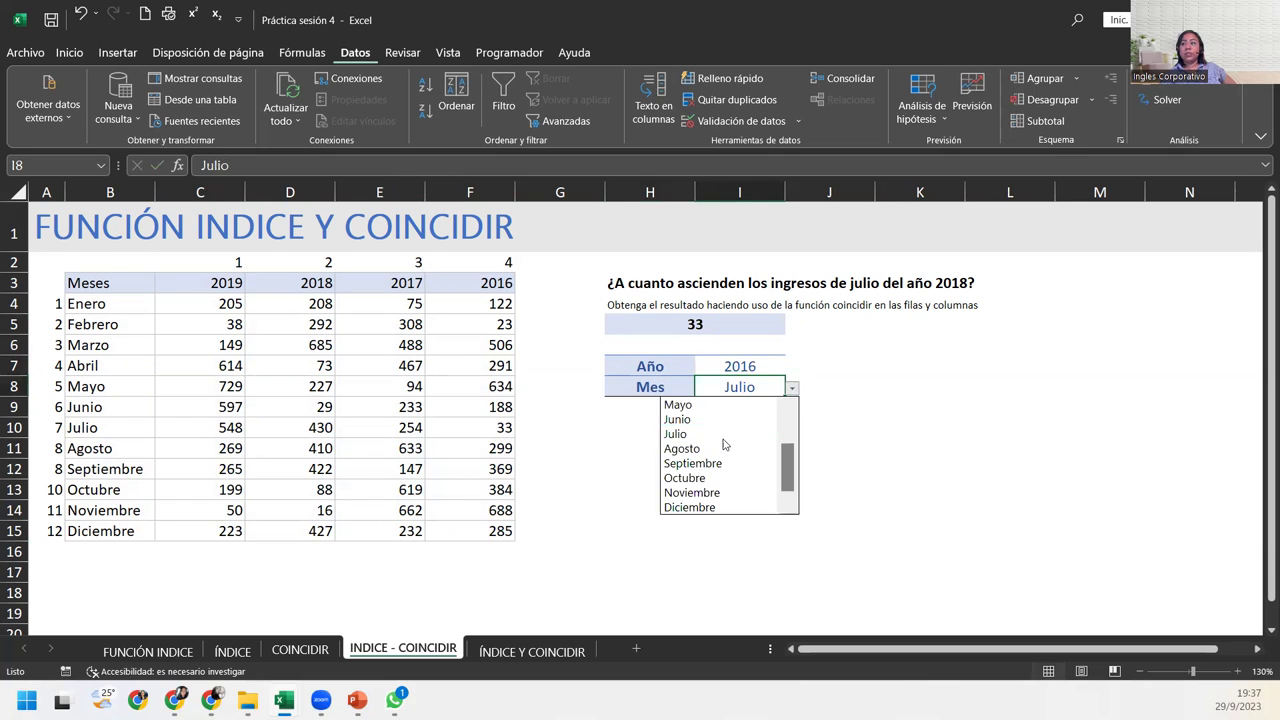
pyautogui.click(723, 509)
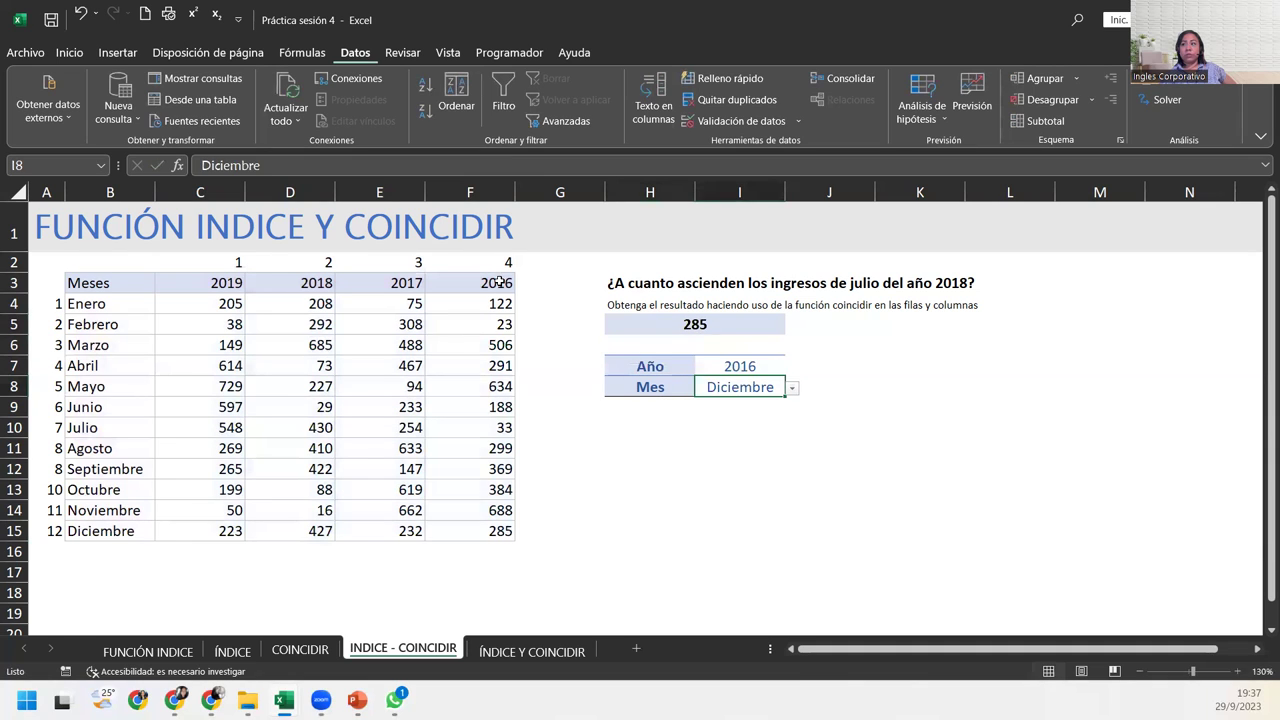
# Highlight the 2016 column and Diciembre row to locate 285, then select H5.
pyautogui.moveTo(497, 283); pyautogui.dragTo(497, 531)
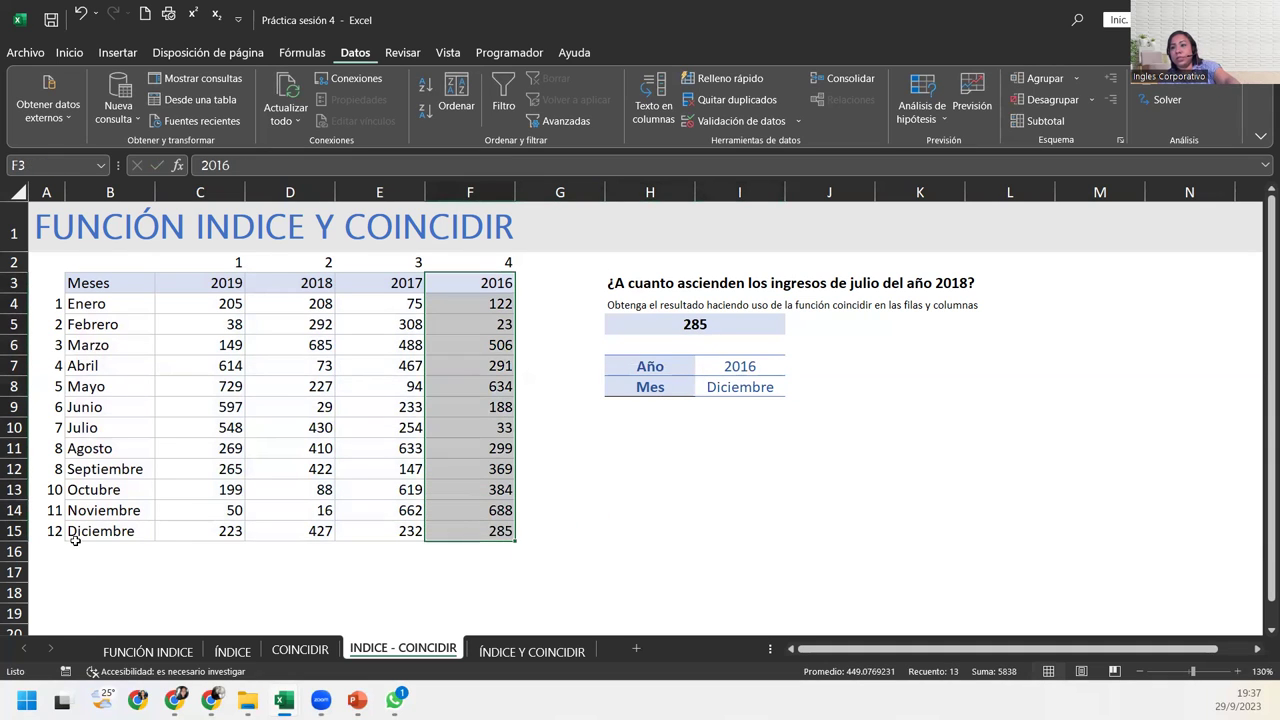
pyautogui.moveTo(80, 533); pyautogui.dragTo(448, 528)
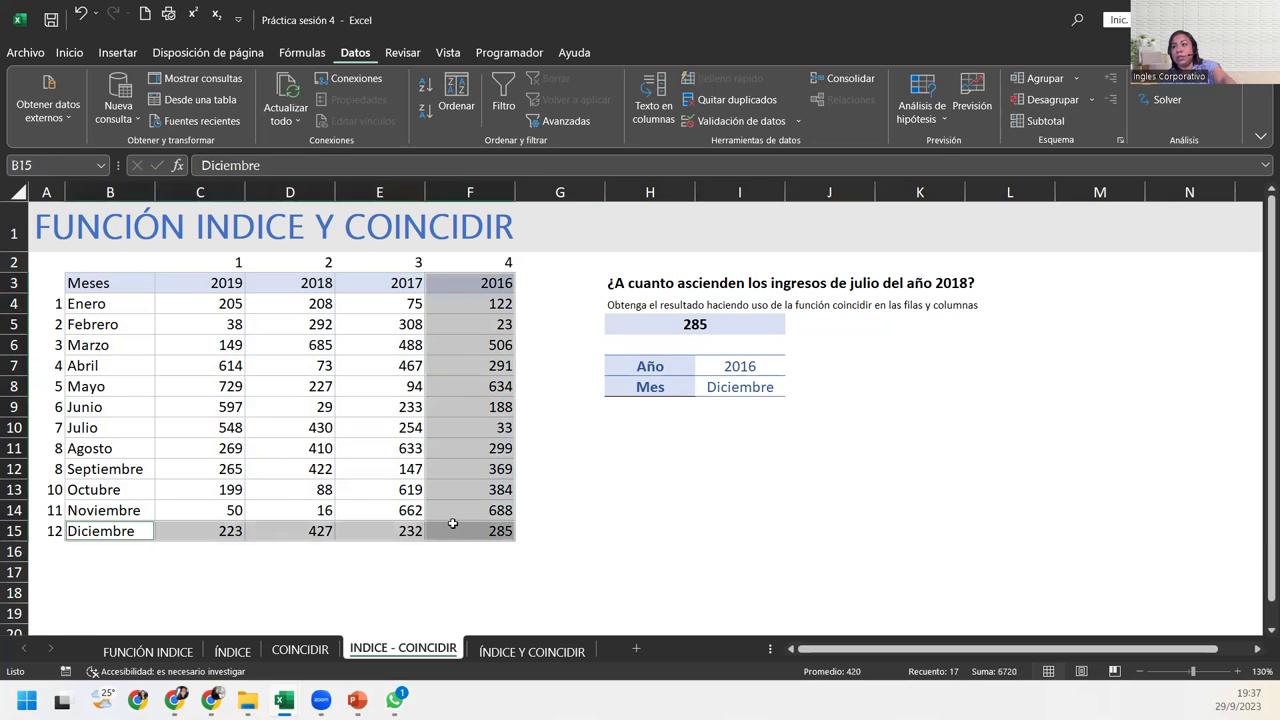
pyautogui.keyDown('ctrl'); pyautogui.click(452, 527); pyautogui.keyUp('ctrl')
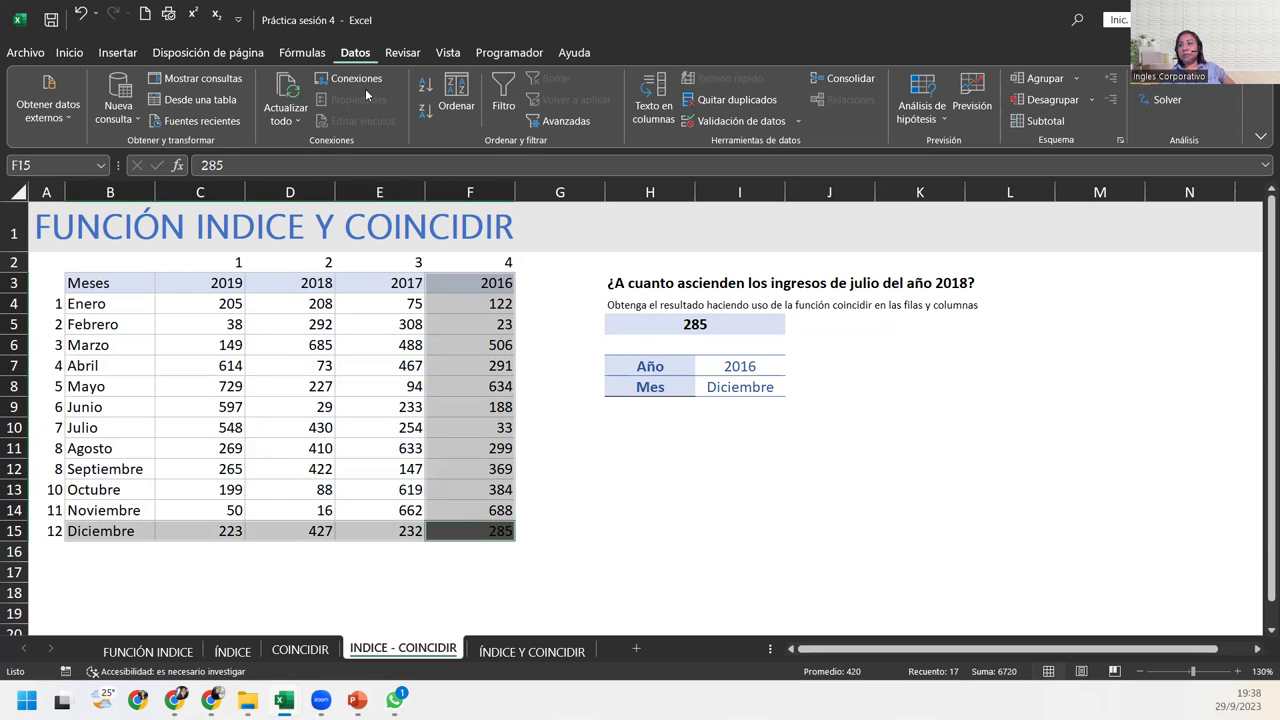
pyautogui.click(697, 326)
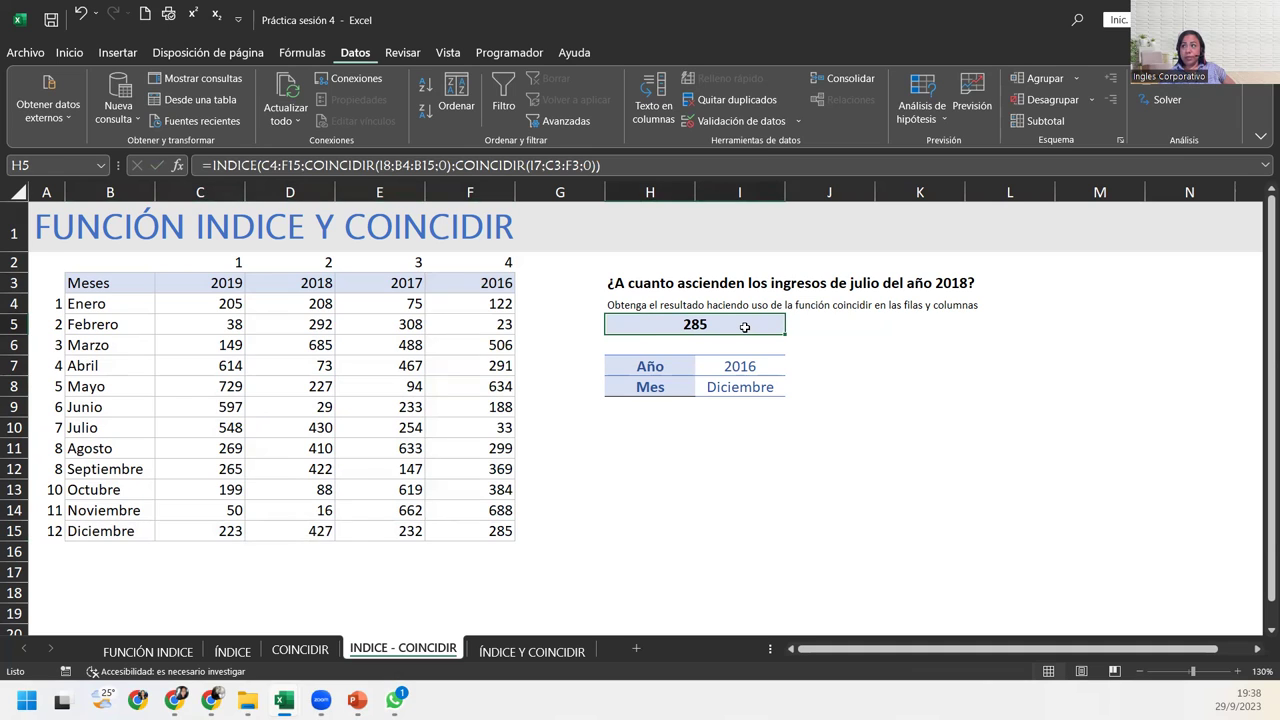
# Put H5 into edit mode to show its INDICE formula with colour-coded ranges.
pyautogui.doubleClick(744, 327)
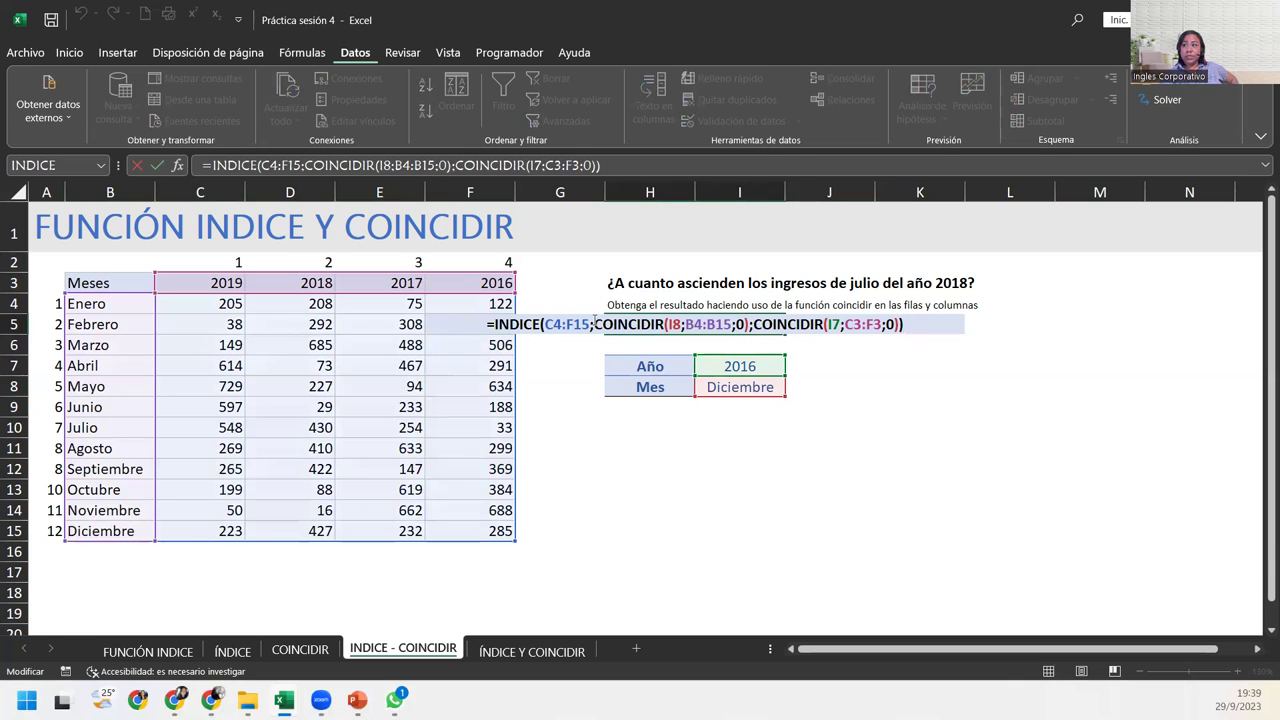
# Highlight the COINCIDIR(I8;B4:B15;0) part, then confirm the formula unchanged at 285.
pyautogui.moveTo(594, 322); pyautogui.dragTo(749, 324)
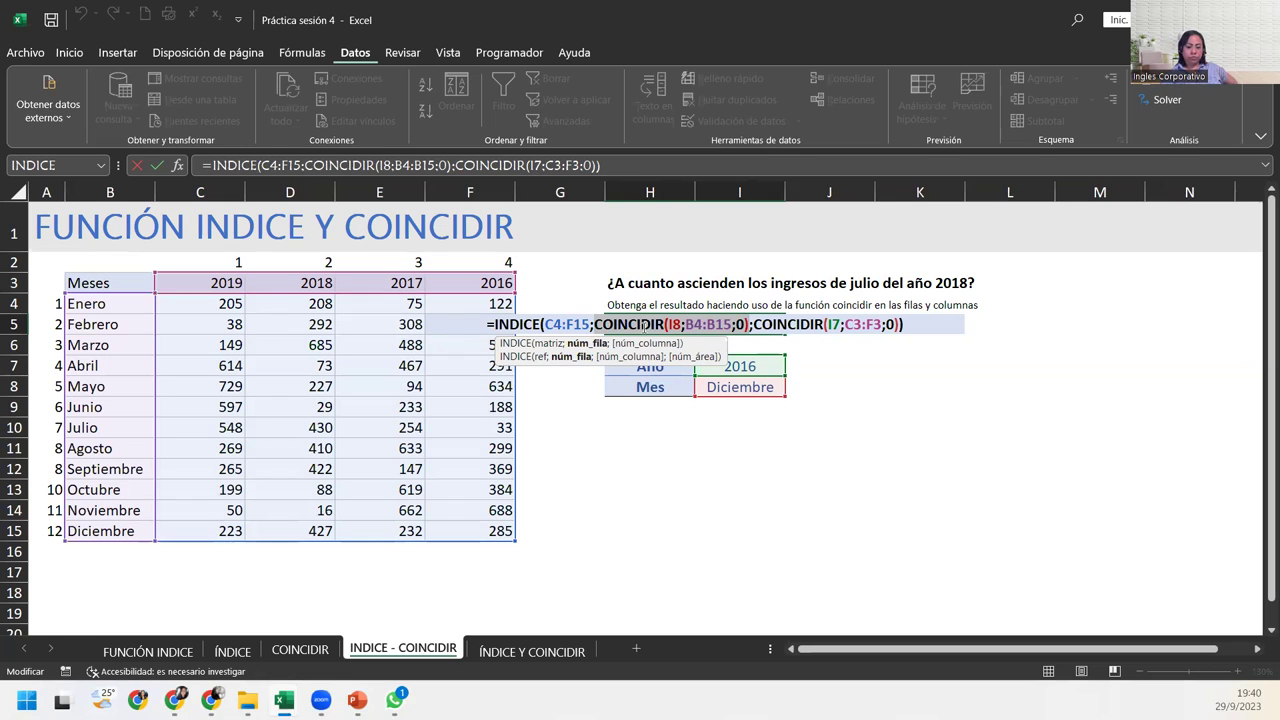
pyautogui.click(931, 324)
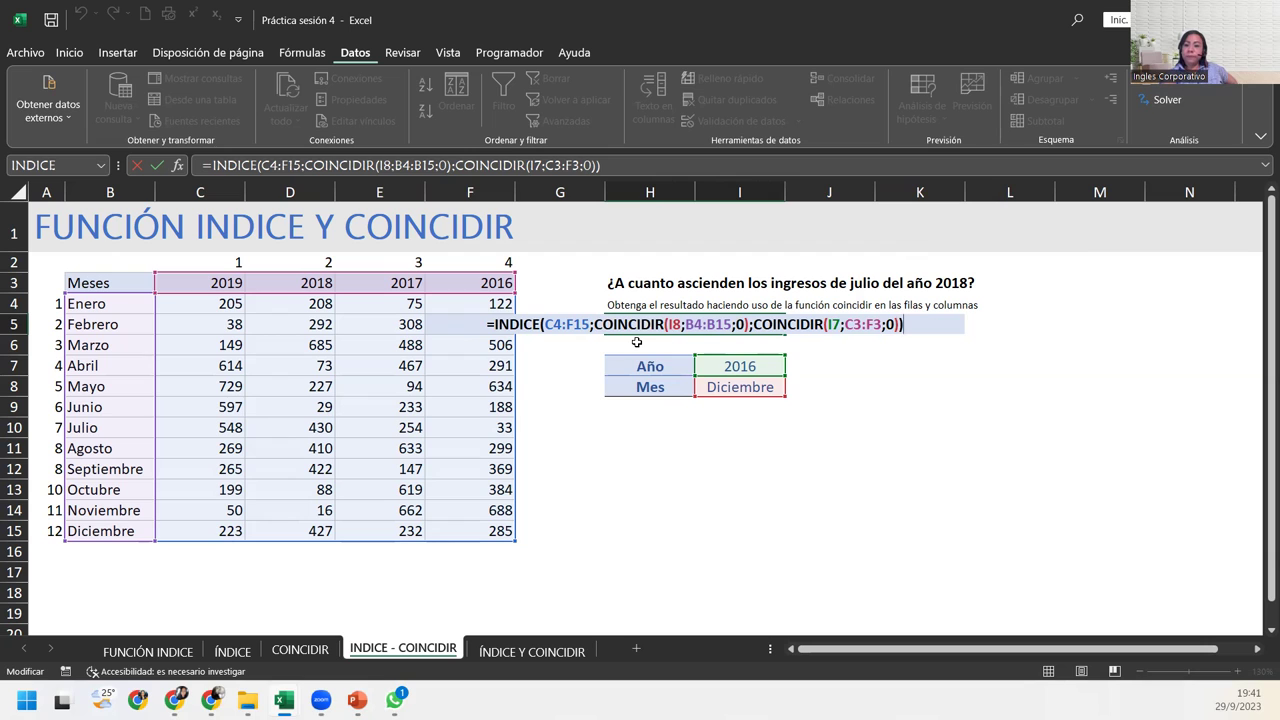
pyautogui.press('Return')
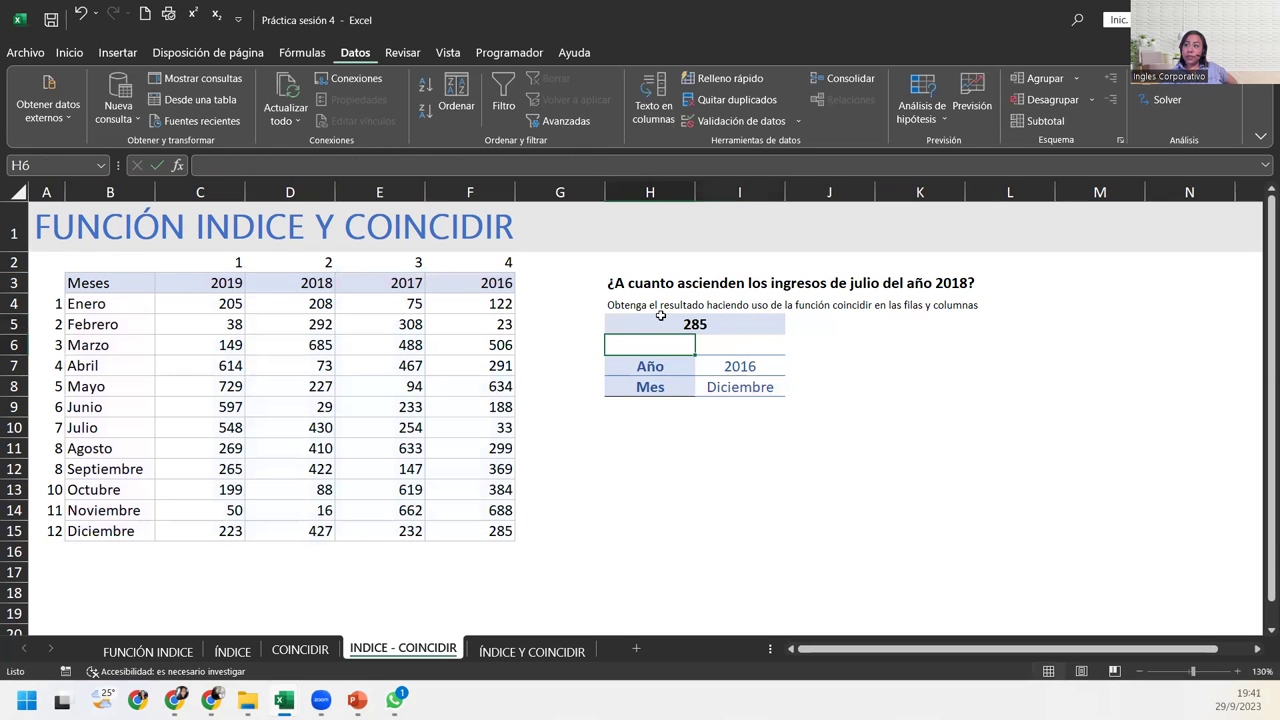
# Check the current inputs, Año 2016 and Mes Diciembre, against the H5 result.
pyautogui.click(660, 316)
pyautogui.click(735, 366)
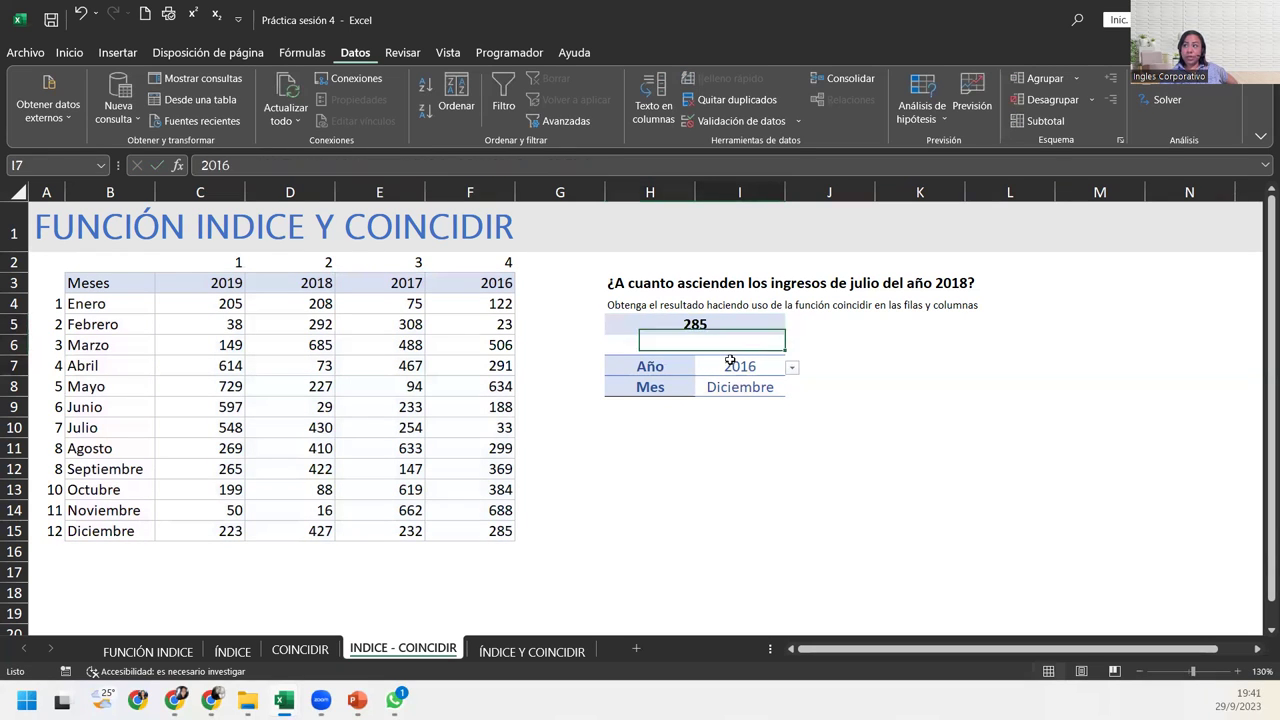
pyautogui.click(747, 388)
pyautogui.click(748, 366)
pyautogui.click(754, 389)
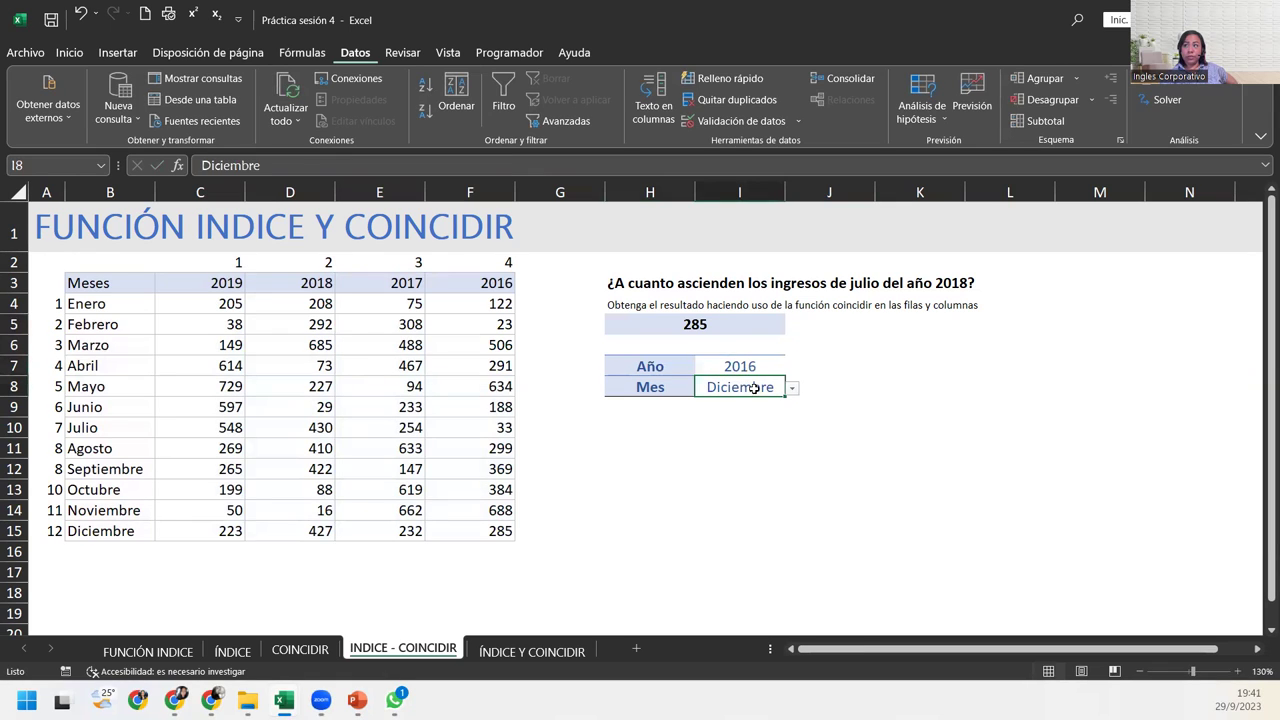
pyautogui.click(719, 318)
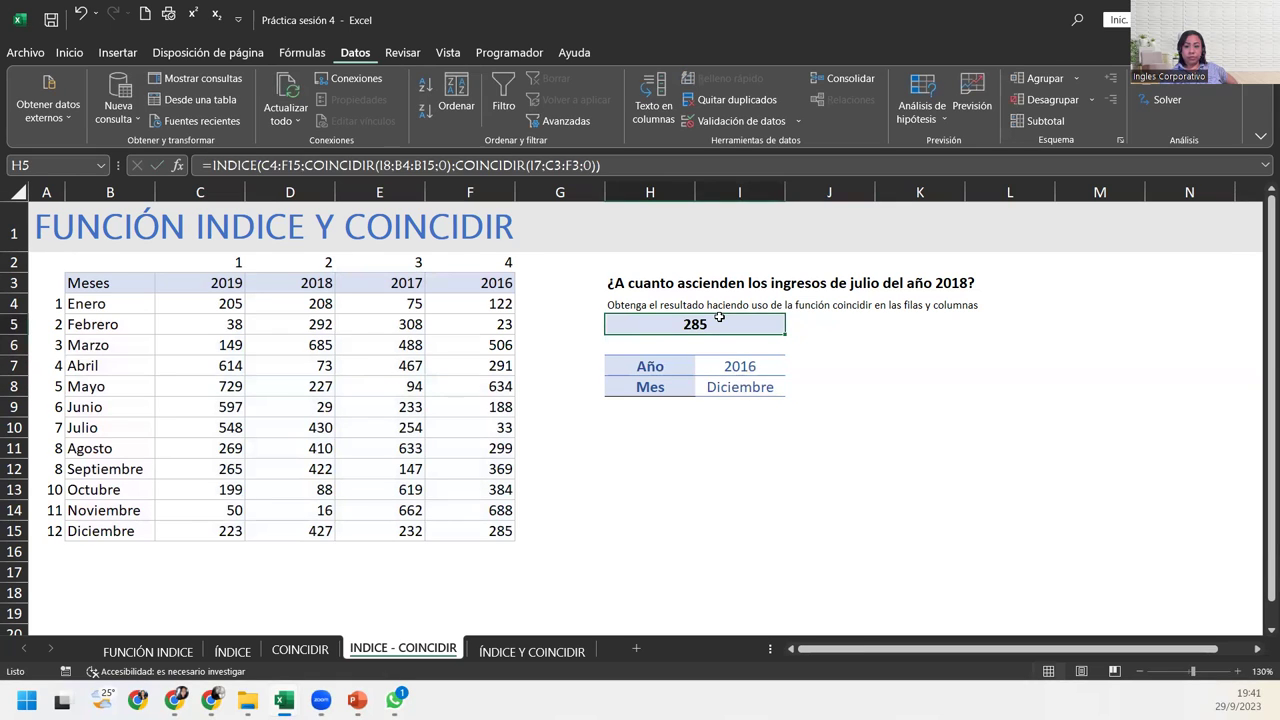
# Choose 2018 for Año and Julio for Mes so H5 shows 430.
pyautogui.click(762, 362)
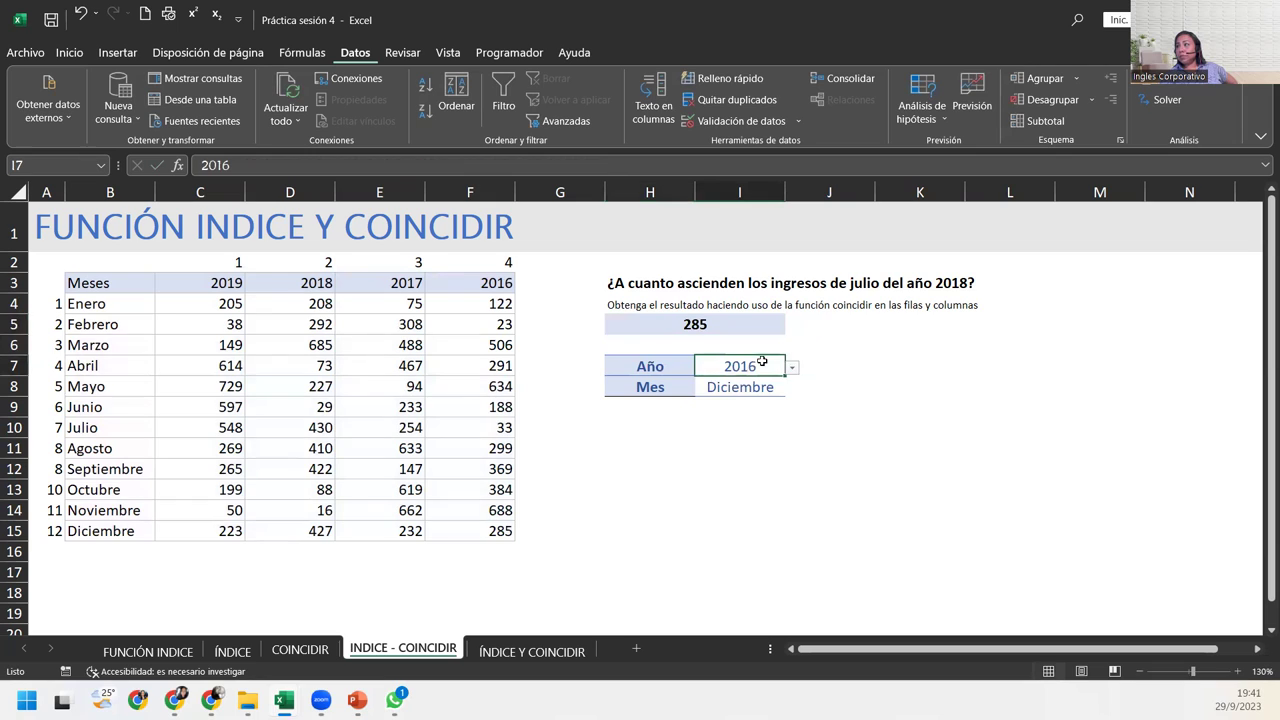
pyautogui.click(792, 368)
pyautogui.click(729, 390)
pyautogui.click(729, 387)
pyautogui.click(793, 390)
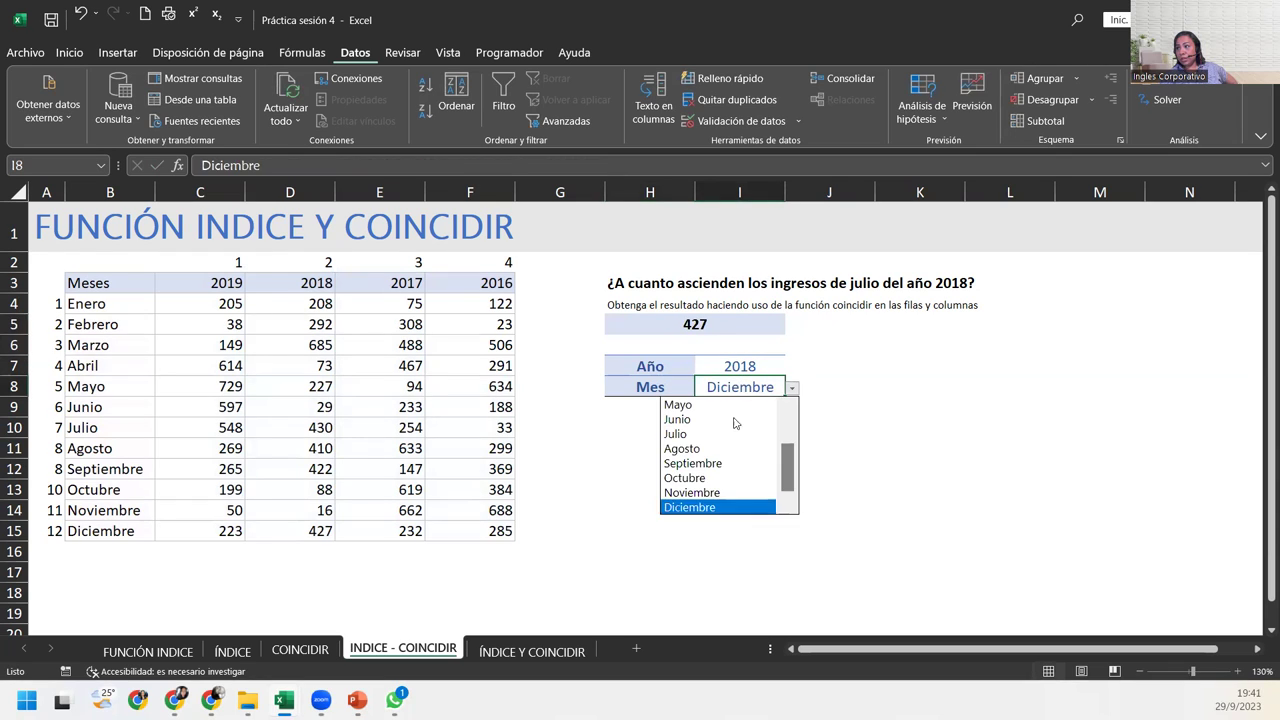
pyautogui.click(738, 433)
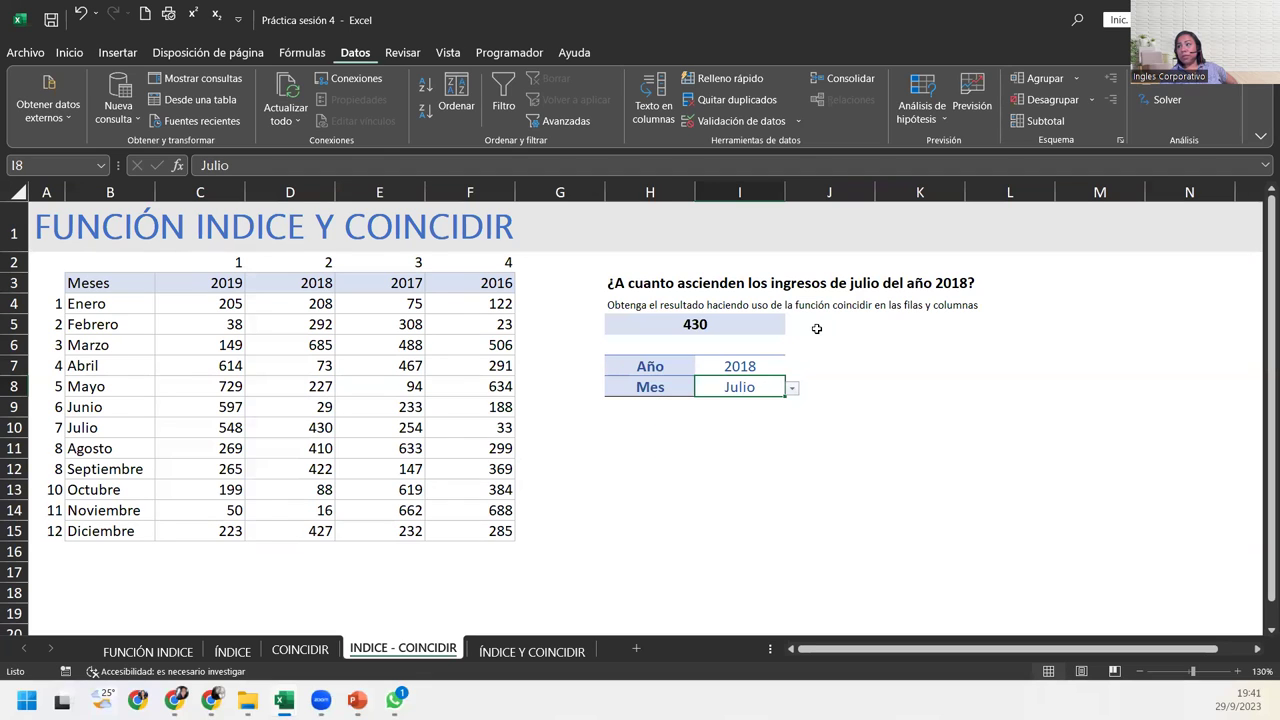
pyautogui.click(816, 328)
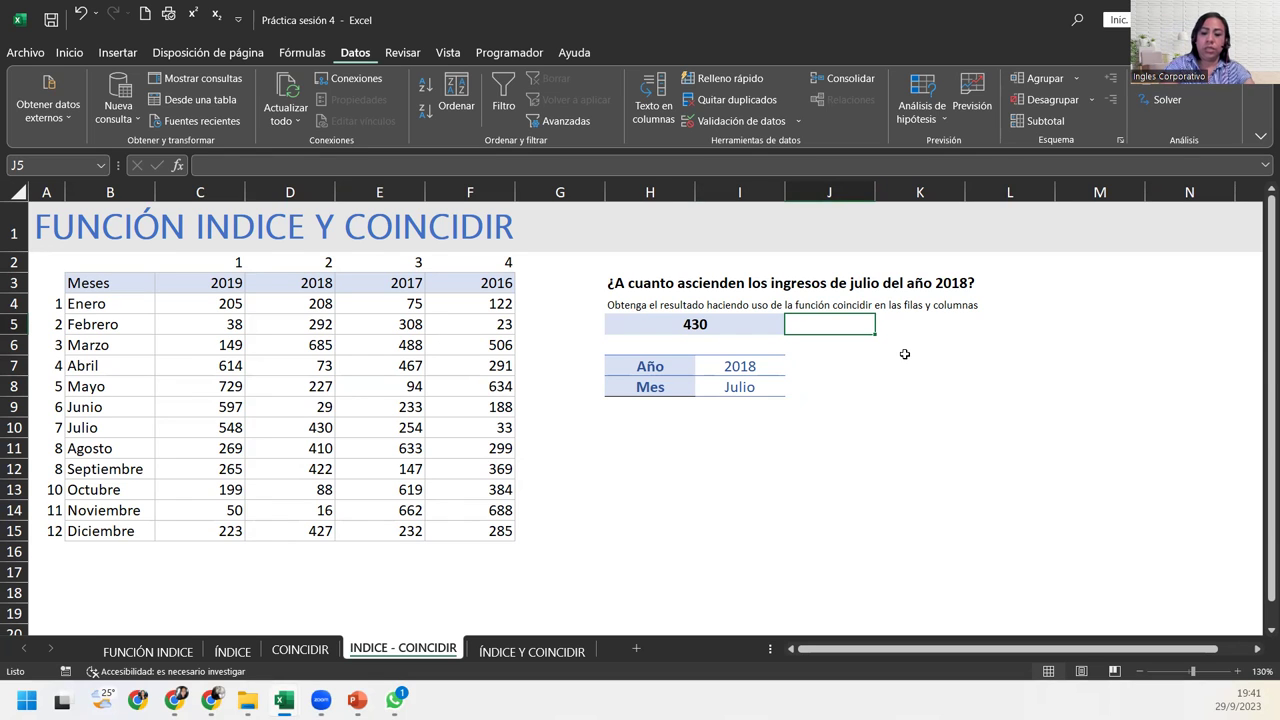
# Enter =INDICE(C4:F15;7;2) in J5.
pyautogui.write('=inid')
pyautogui.press('BackSpace')
pyautogui.press('BackSpace')
pyautogui.write('d')
pyautogui.press('Tab')
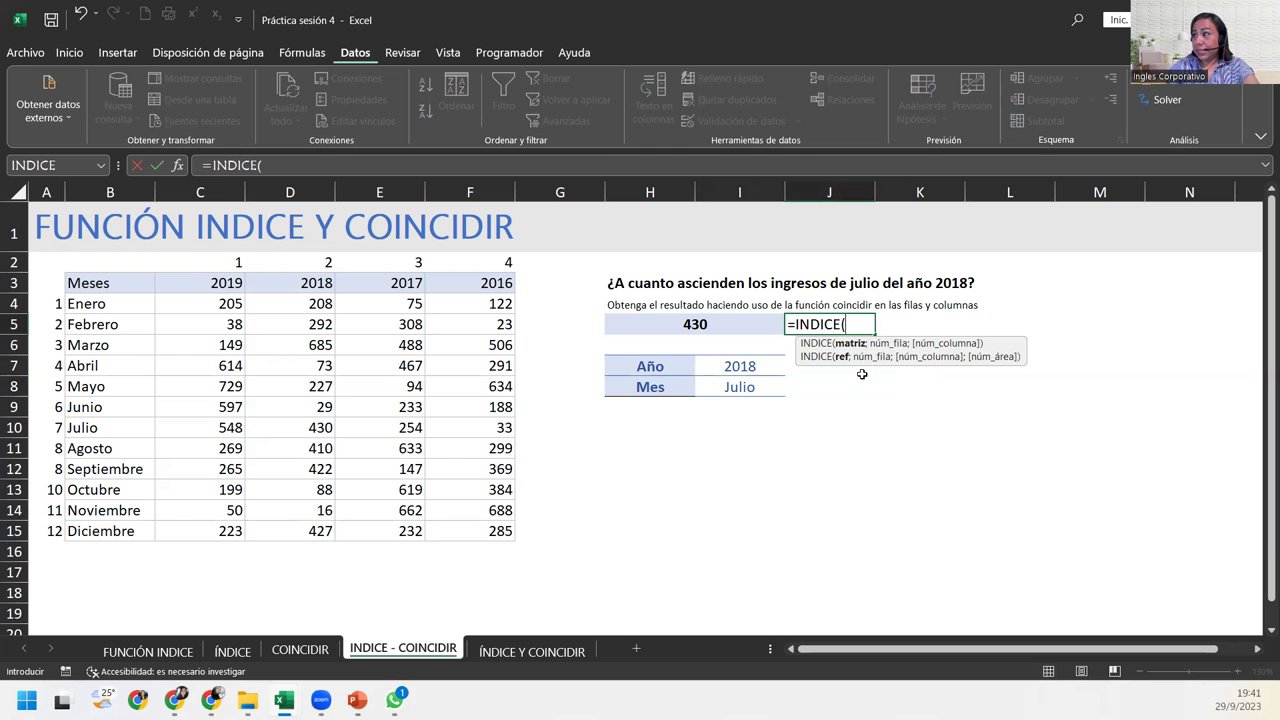
pyautogui.moveTo(177, 303)
pyautogui.mouseDown()
pyautogui.moveTo(330, 348)
pyautogui.moveTo(505, 535)
pyautogui.mouseUp()
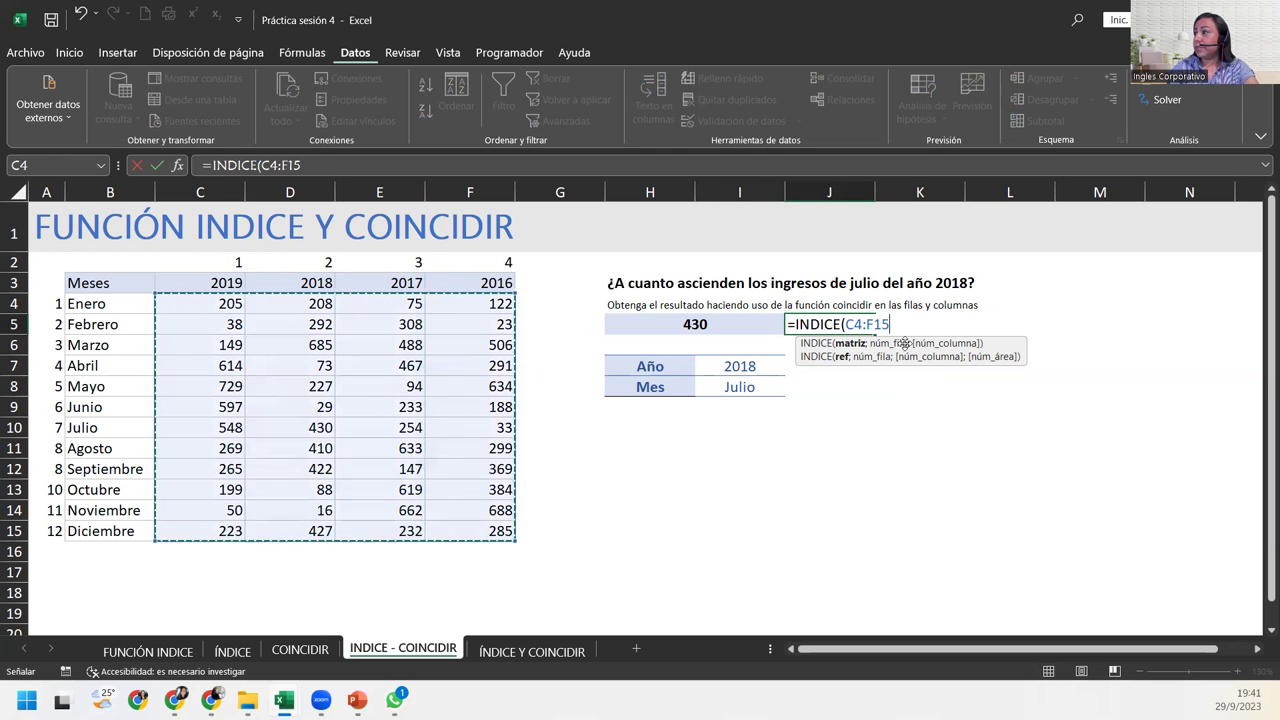
pyautogui.write(';')
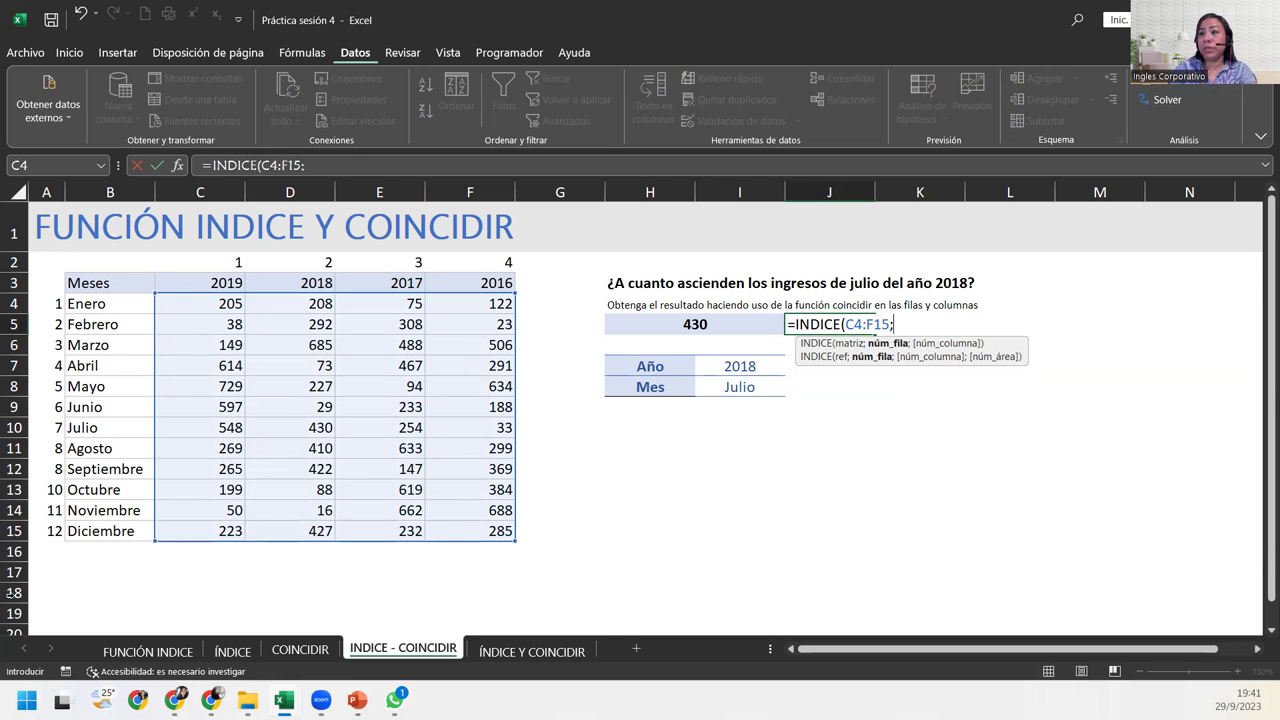
pyautogui.write('7;')
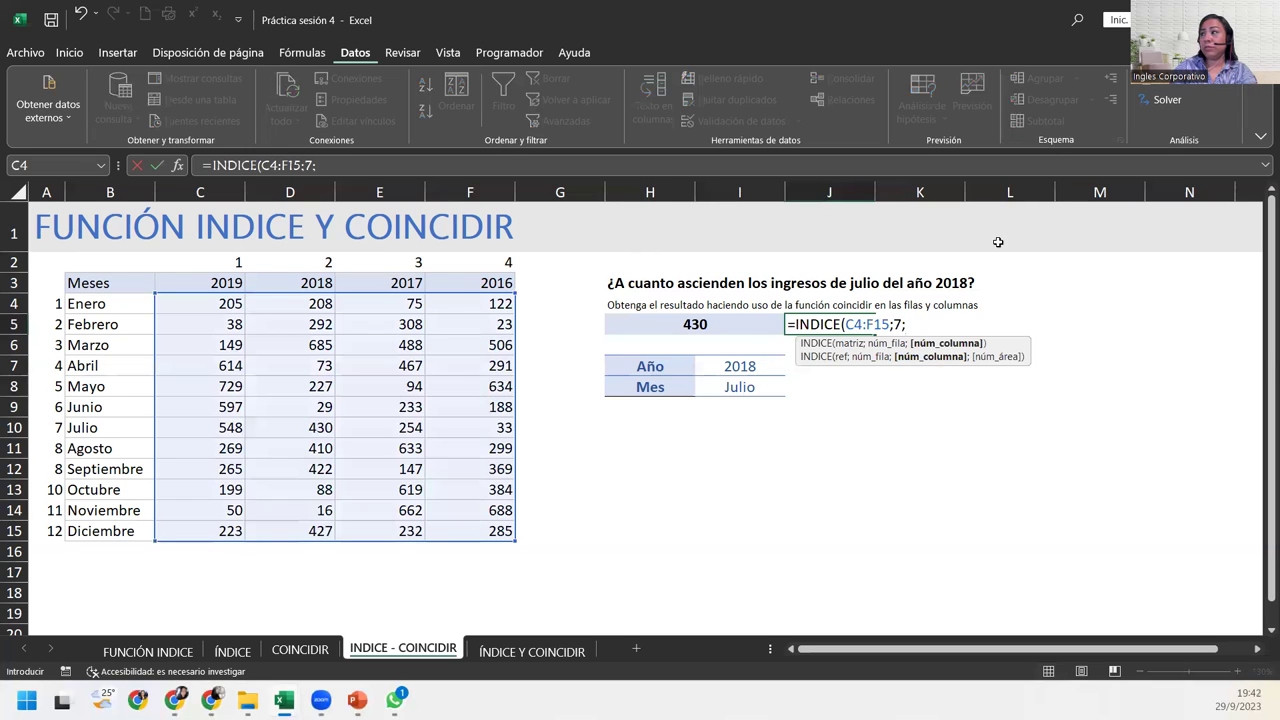
pyautogui.write('2')
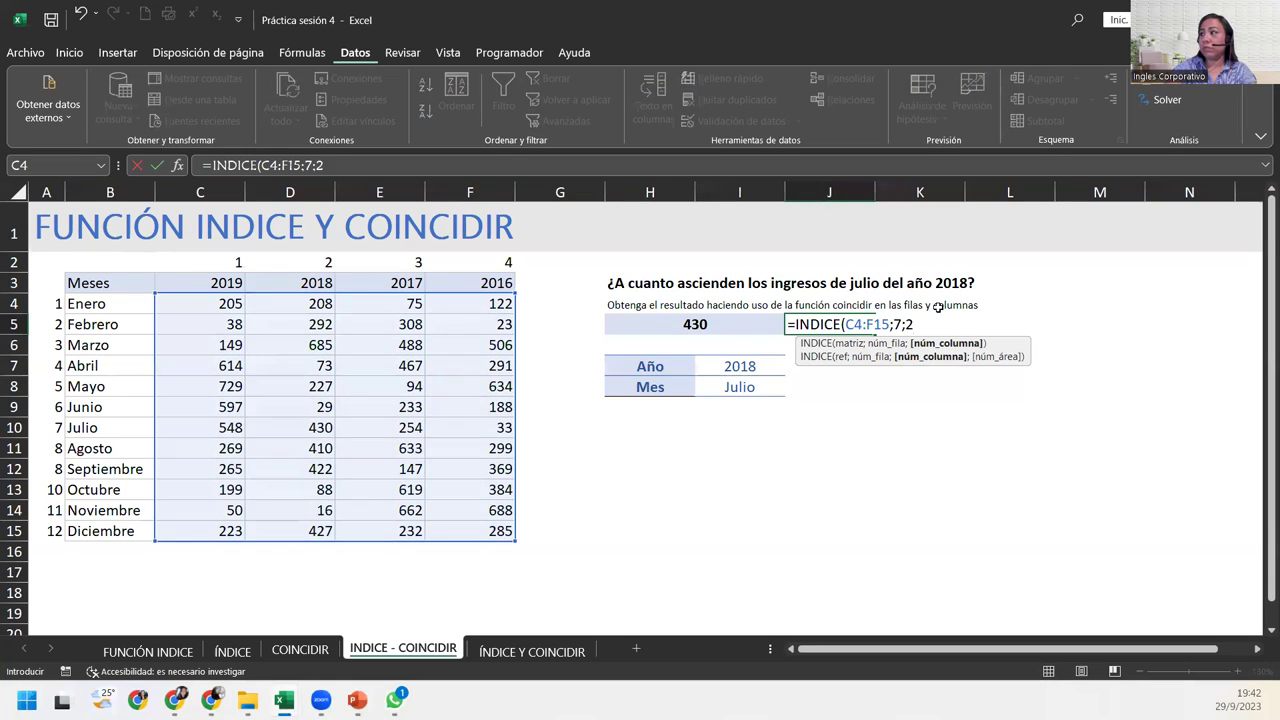
pyautogui.write(')')
pyautogui.press('Return')
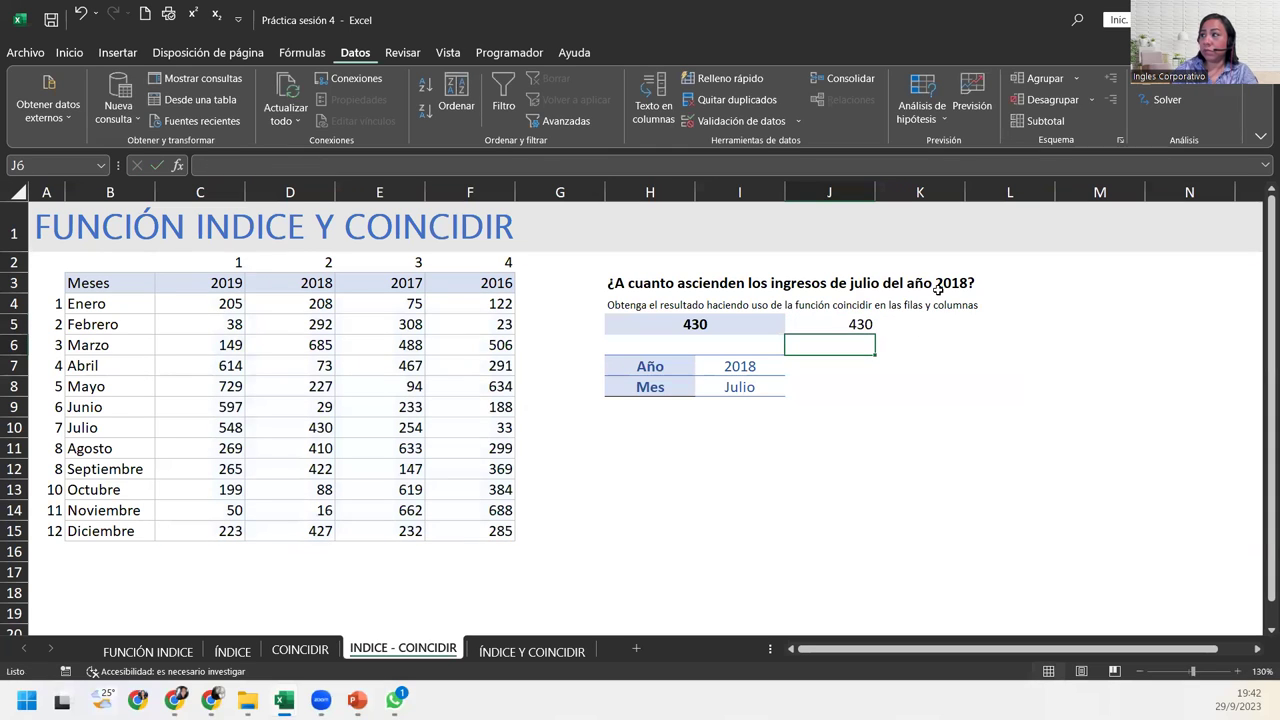
# Compare J5's 430 result and formula with the H5 formula.
pyautogui.click(856, 320)
pyautogui.click(768, 326)
pyautogui.click(830, 332)
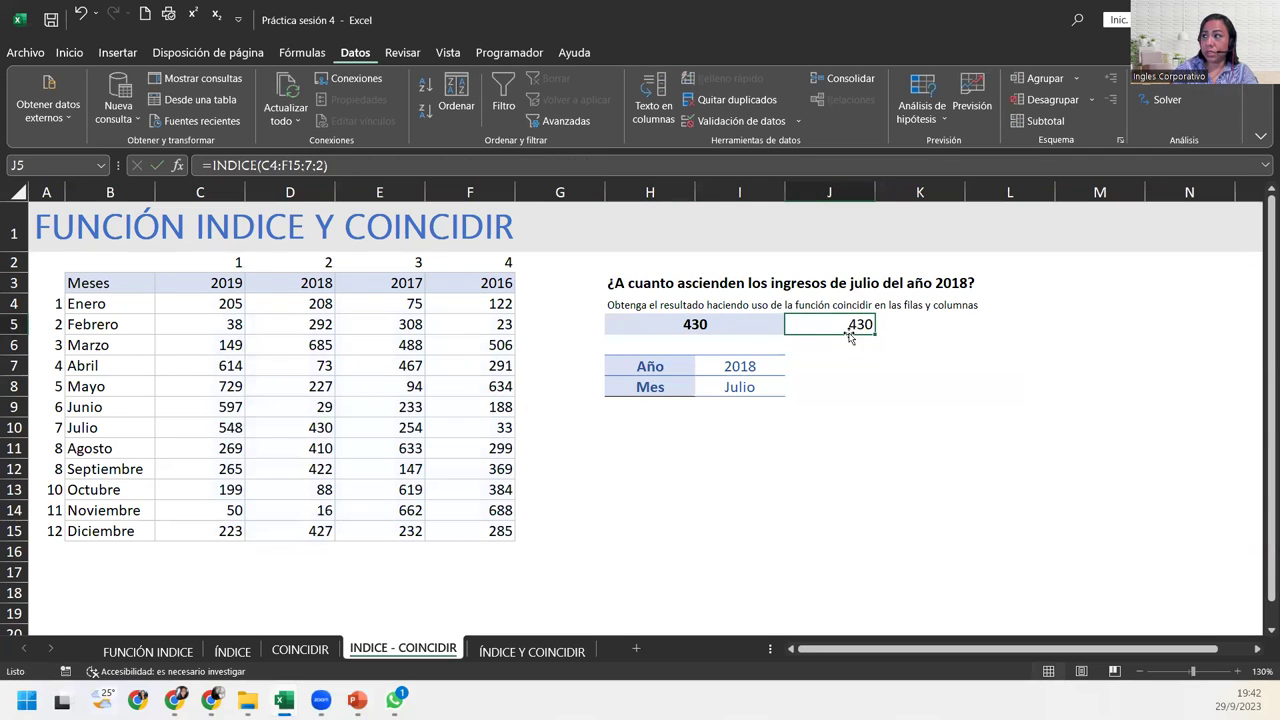
pyautogui.click(754, 338)
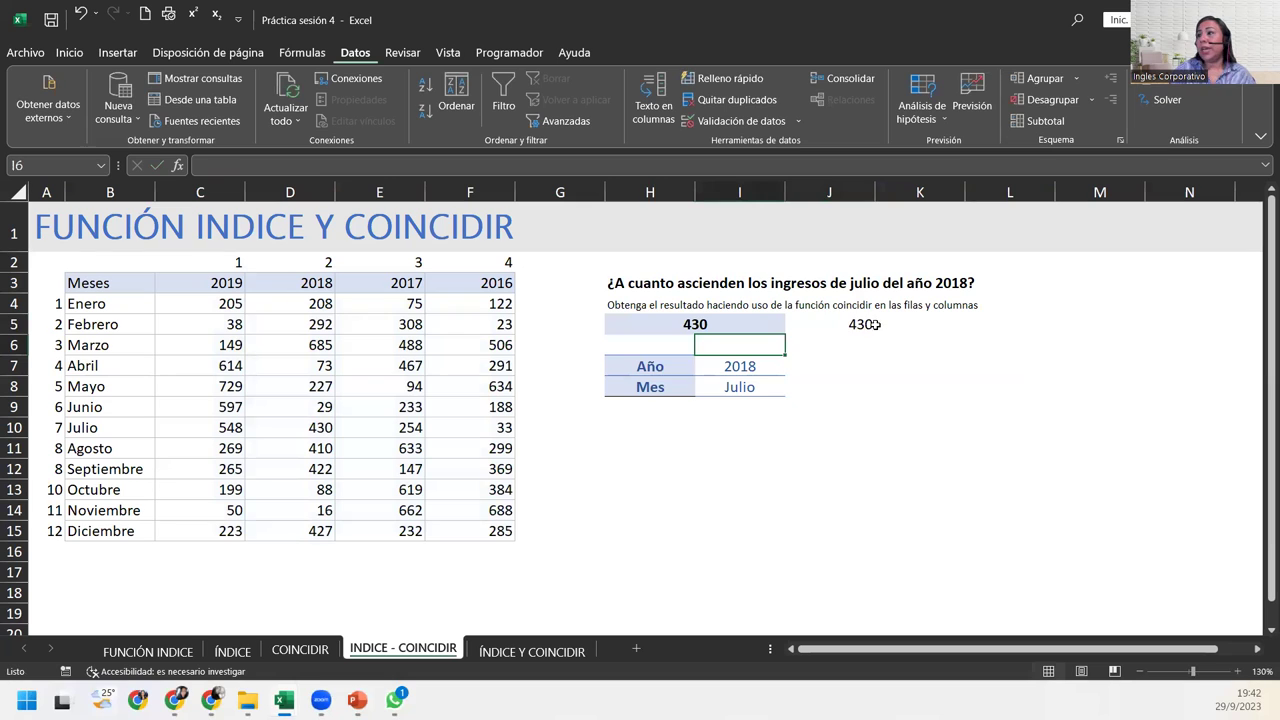
pyautogui.click(872, 326)
# Zoom in and point out column numbers 1–4 in row 2 and the row numbering.
pyautogui.click(1238, 672)
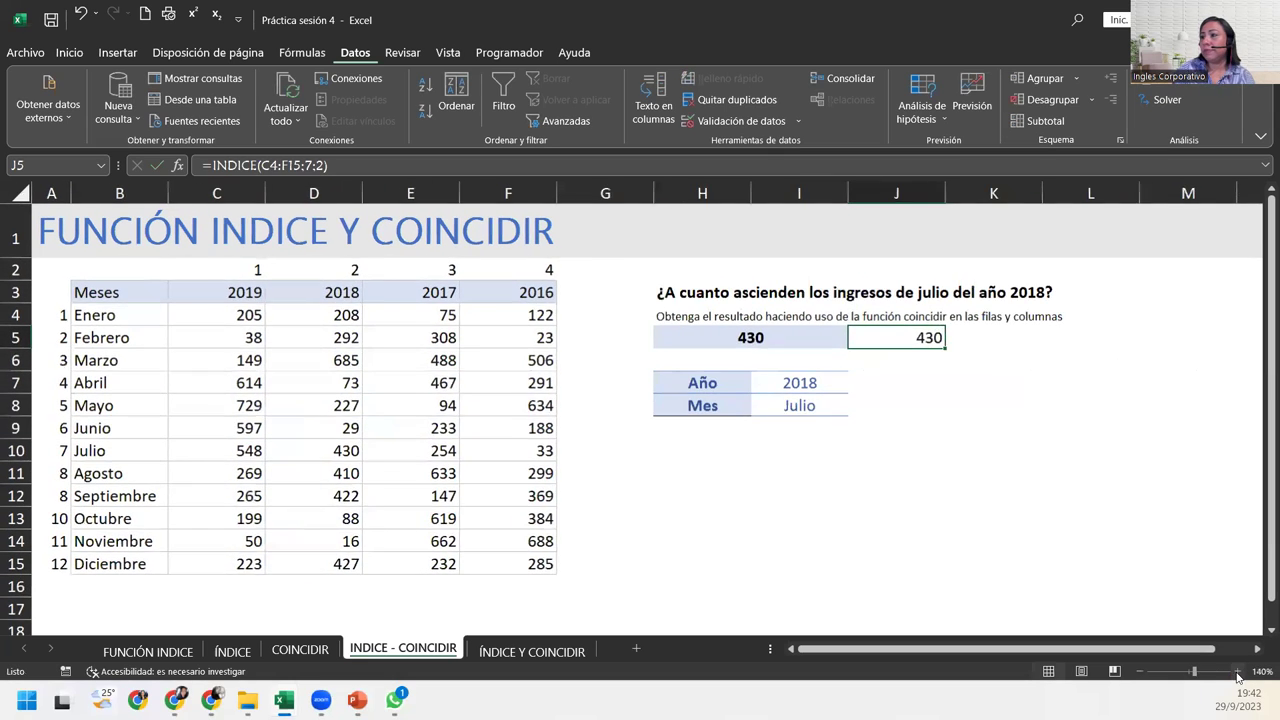
pyautogui.click(1238, 672)
pyautogui.click(277, 274)
pyautogui.click(312, 272)
pyautogui.click(446, 268)
pyautogui.click(508, 283)
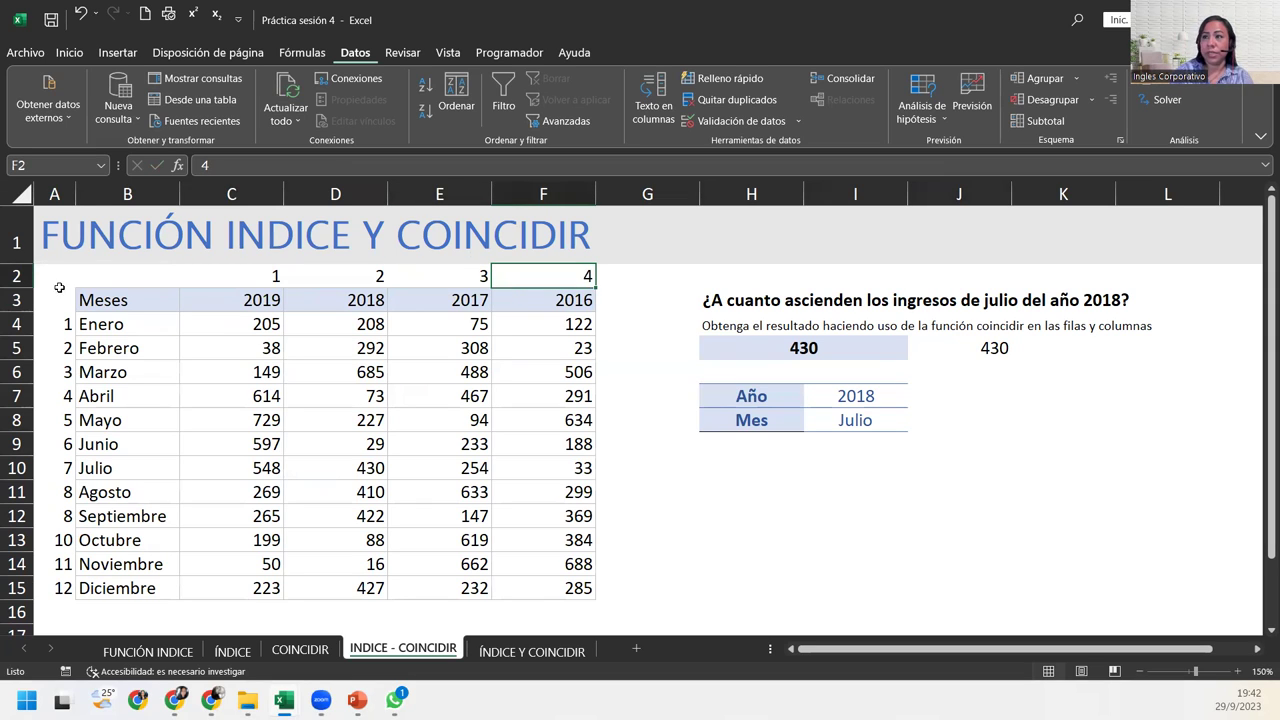
pyautogui.click(63, 328)
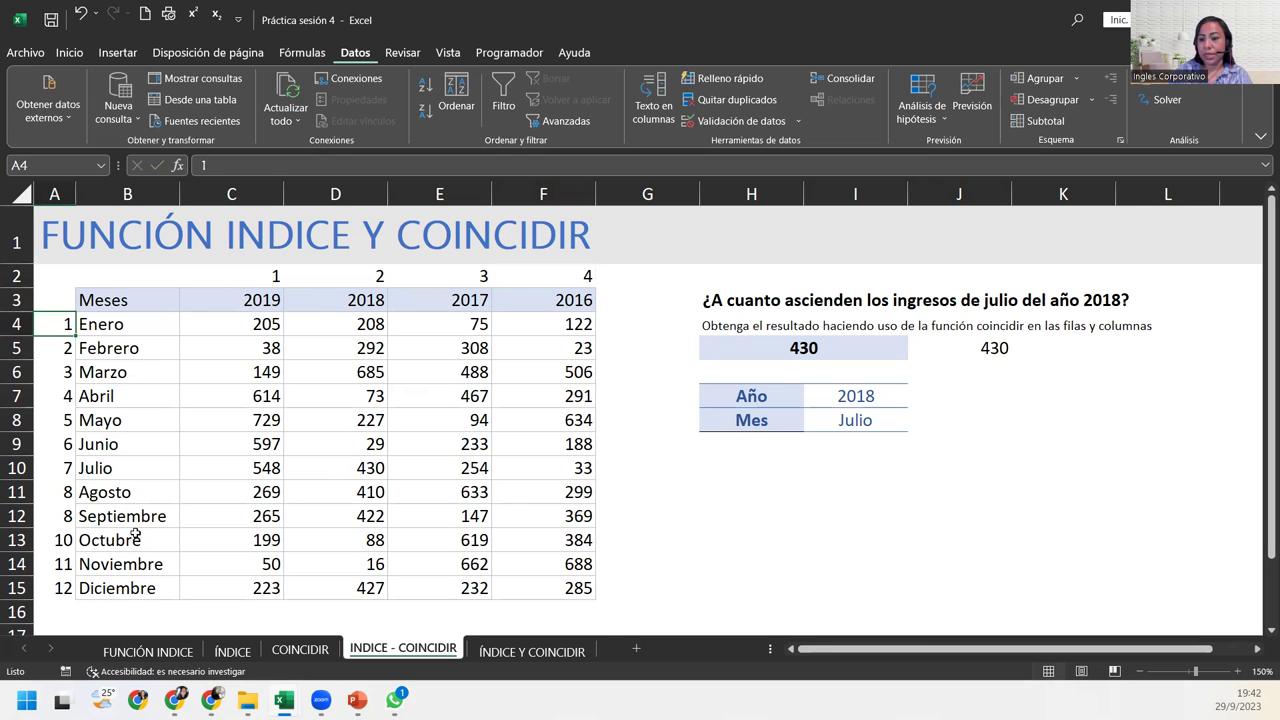
# Show Julio is row 7 and inspect J5's row 7 and column 2 arguments.
pyautogui.click(1000, 345)
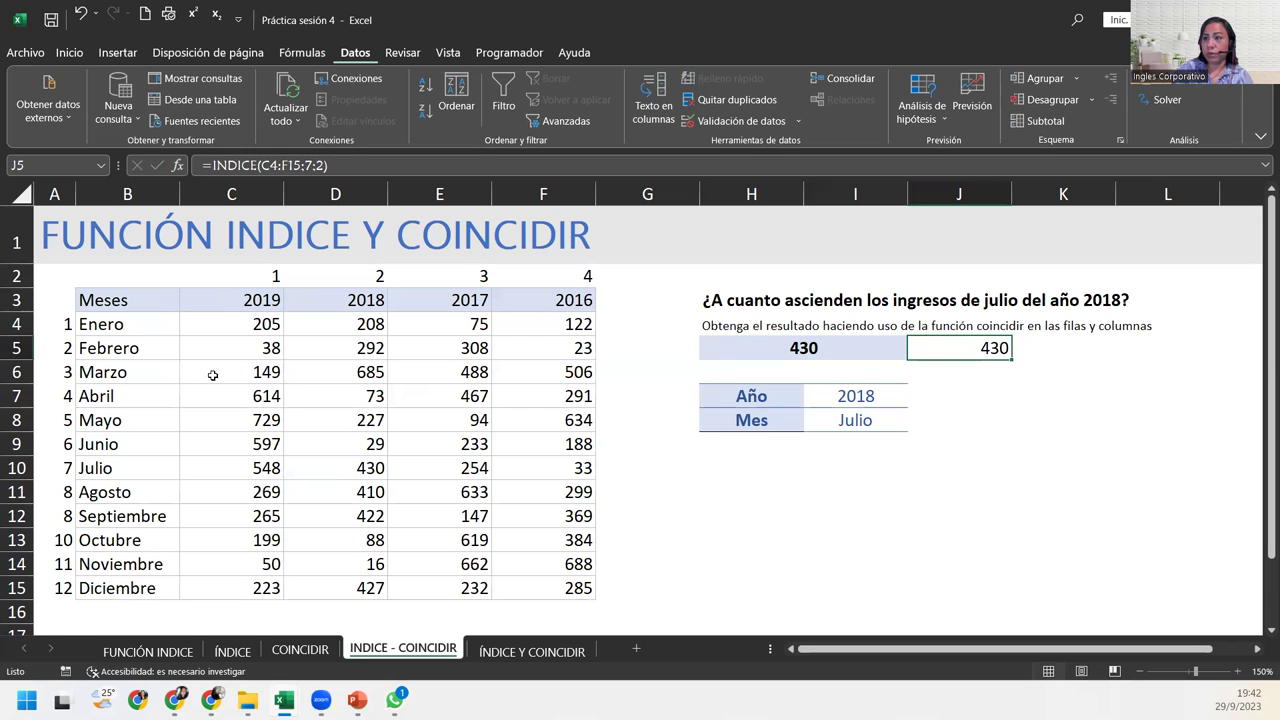
pyautogui.click(122, 465)
pyautogui.click(56, 467)
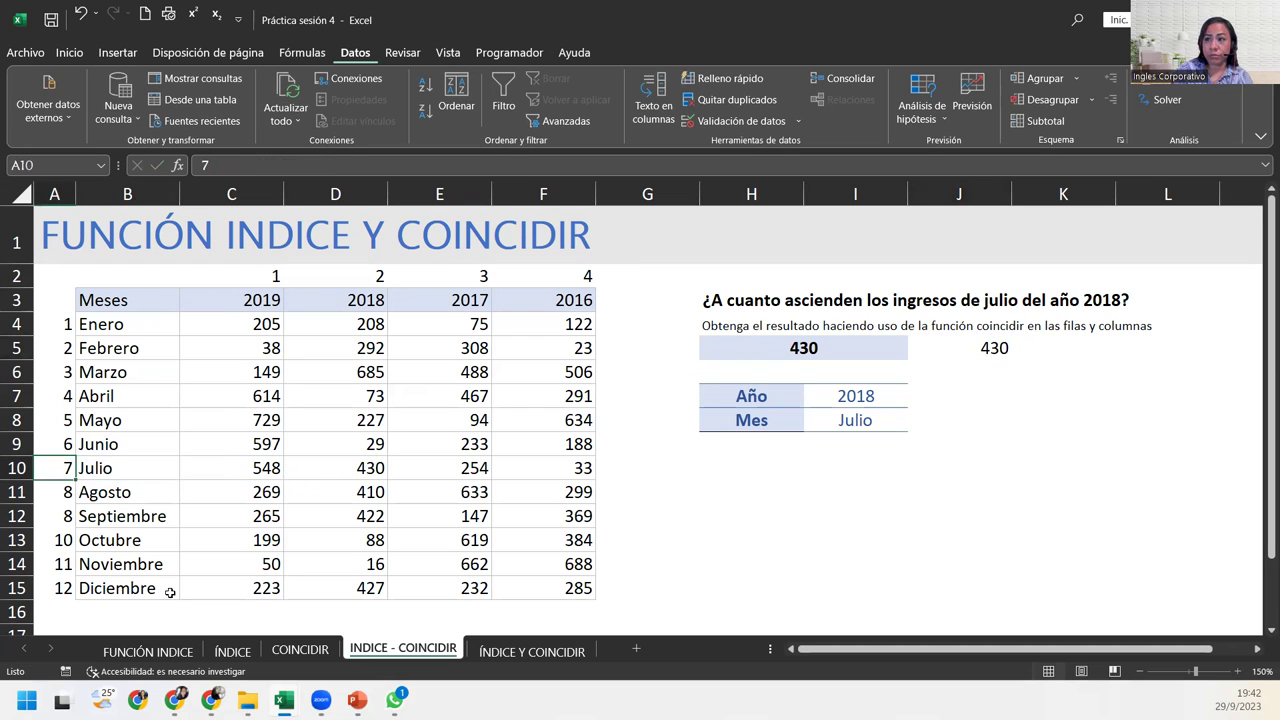
pyautogui.click(1000, 347)
pyautogui.doubleClick(993, 347)
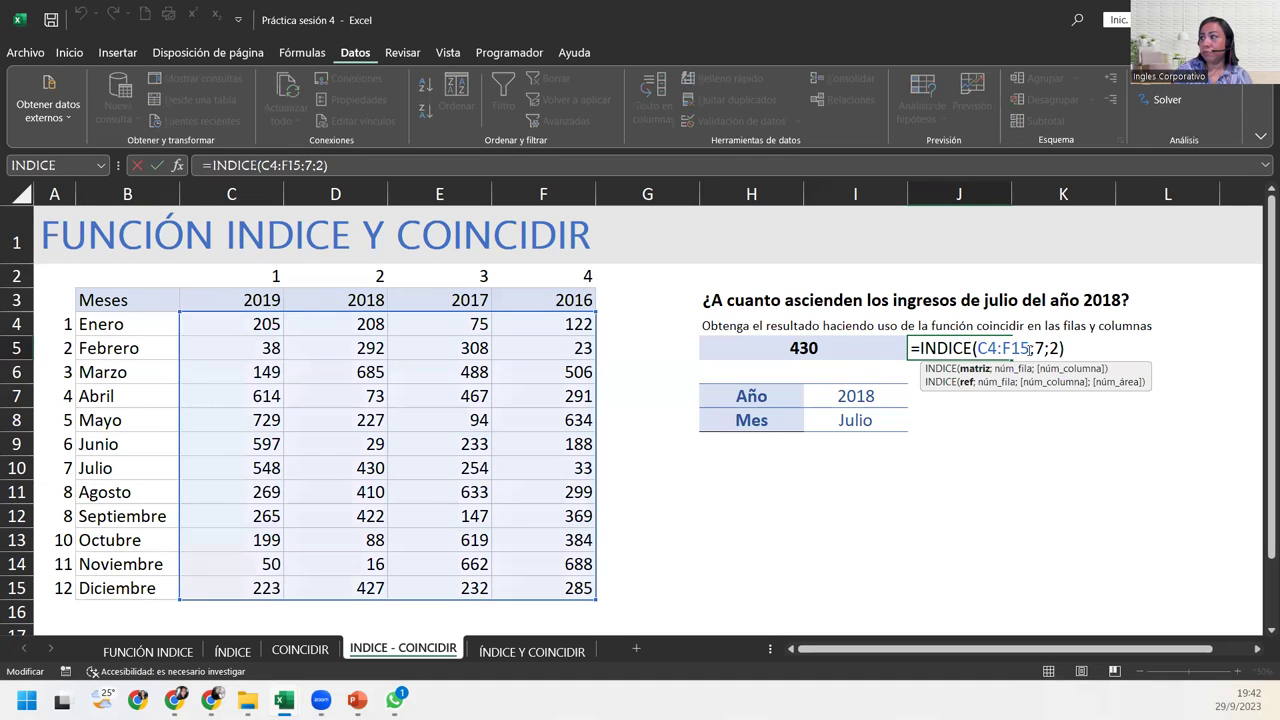
pyautogui.click(1012, 368)
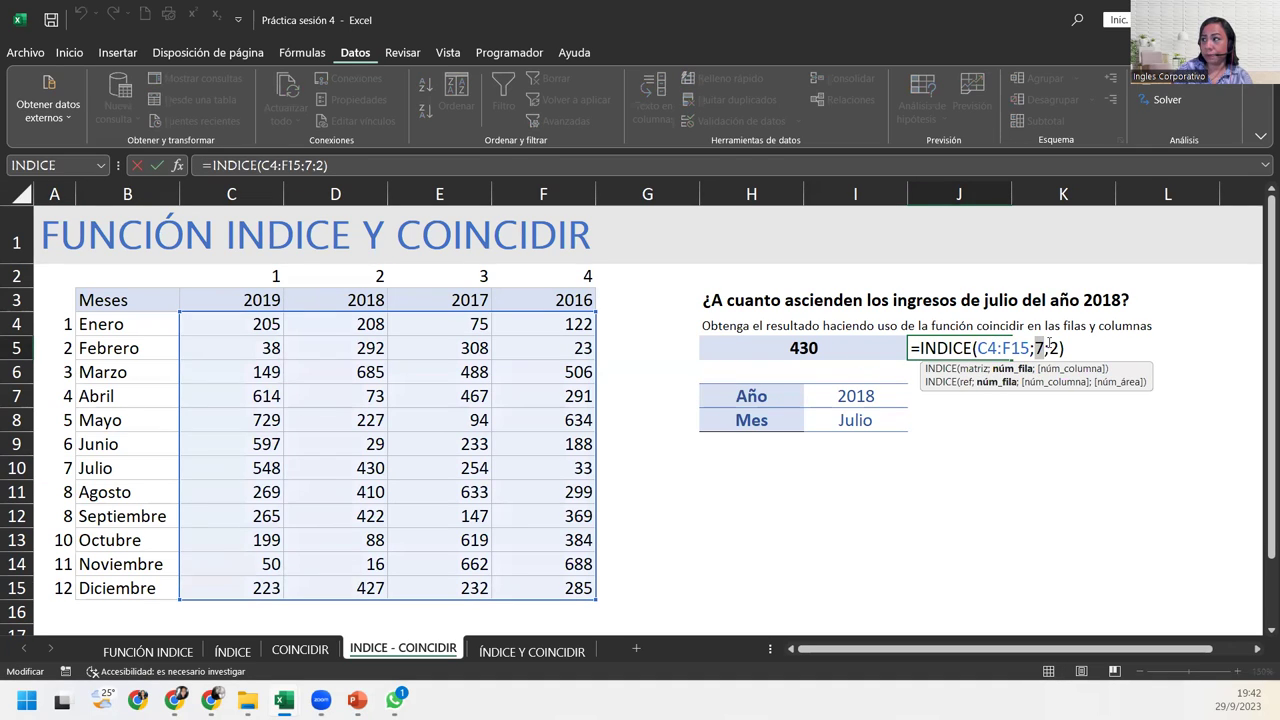
pyautogui.click(1082, 368)
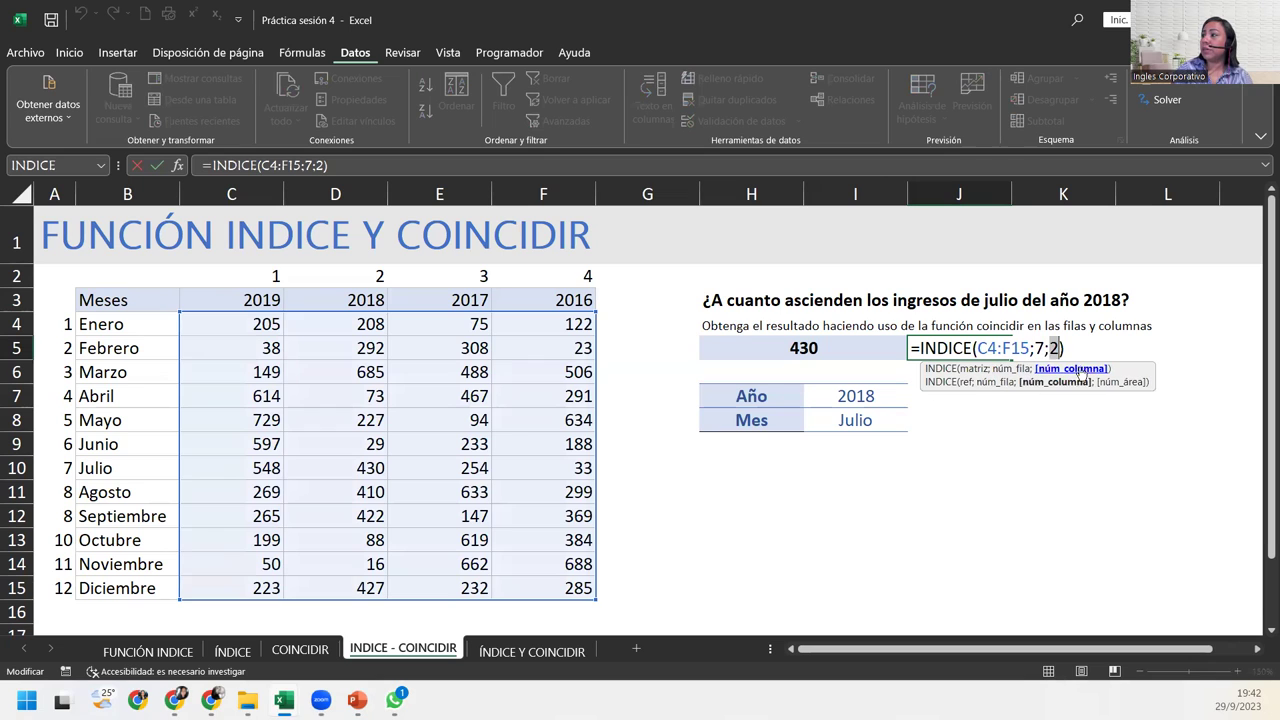
pyautogui.press('Return')
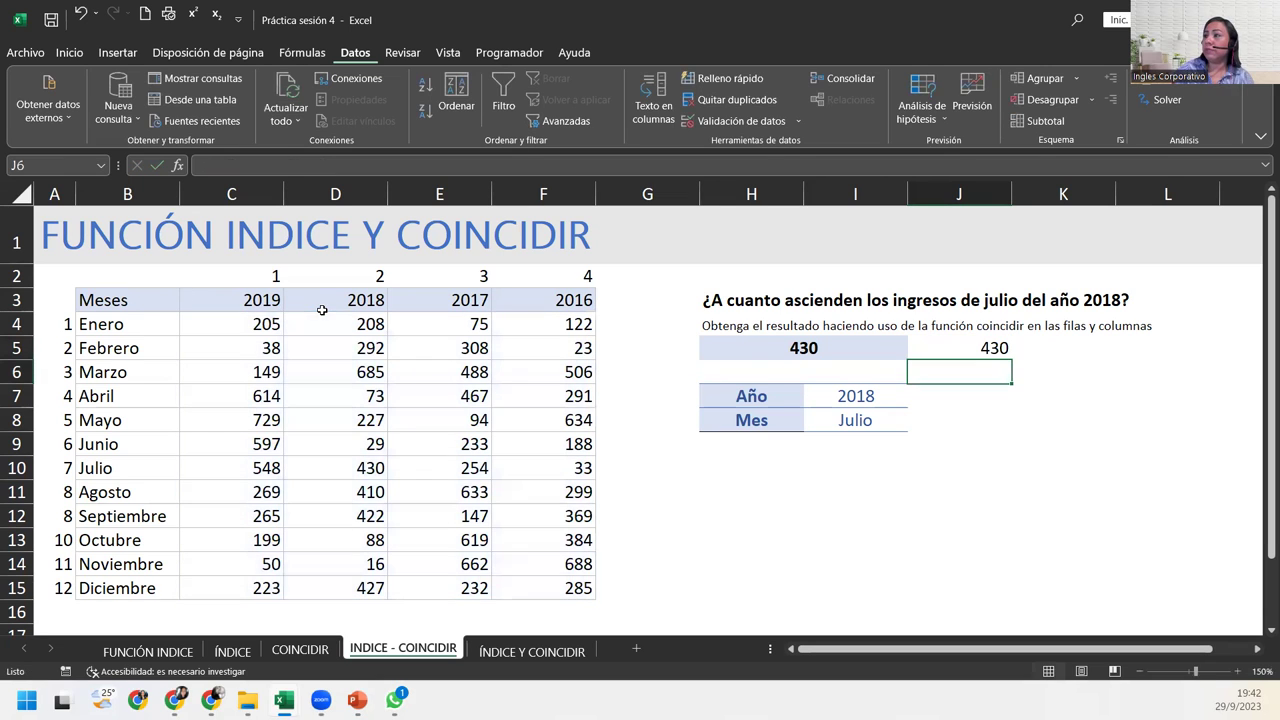
# Show 2018 is column 2 and revisit J5's column argument 2, leaving it unchanged.
pyautogui.click(352, 302)
pyautogui.click(352, 279)
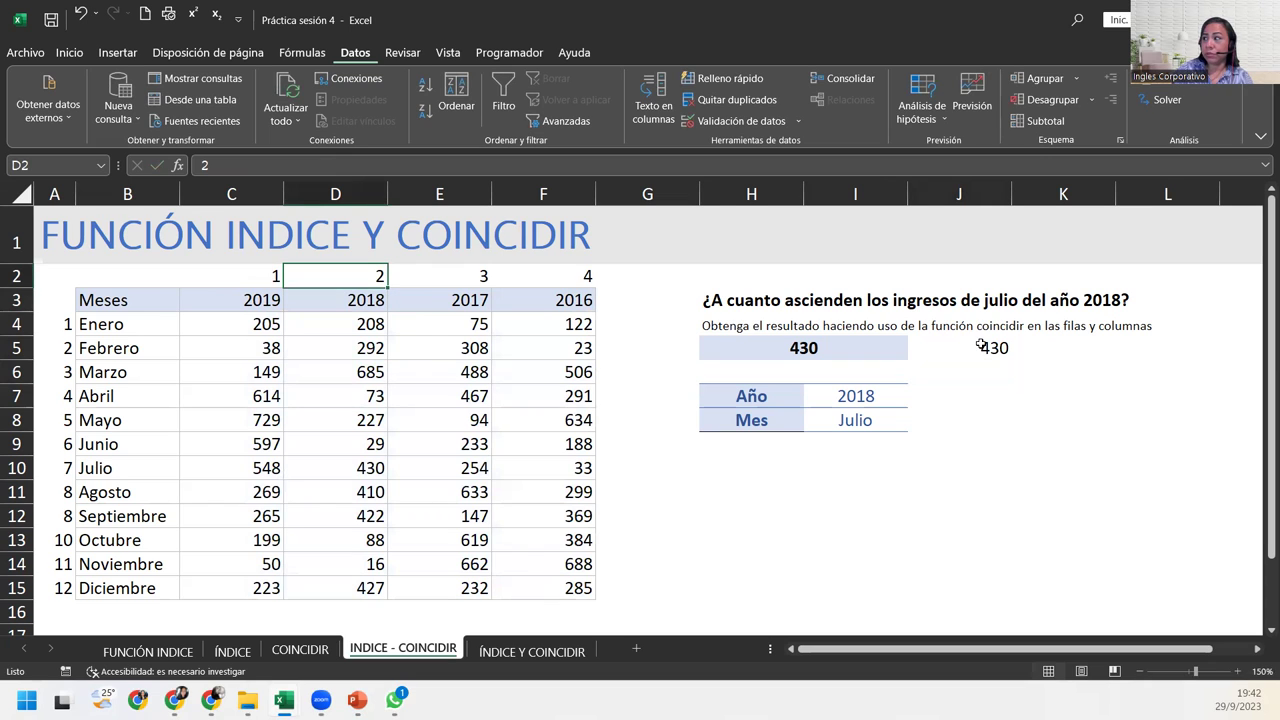
pyautogui.doubleClick(978, 348)
pyautogui.click(1070, 369)
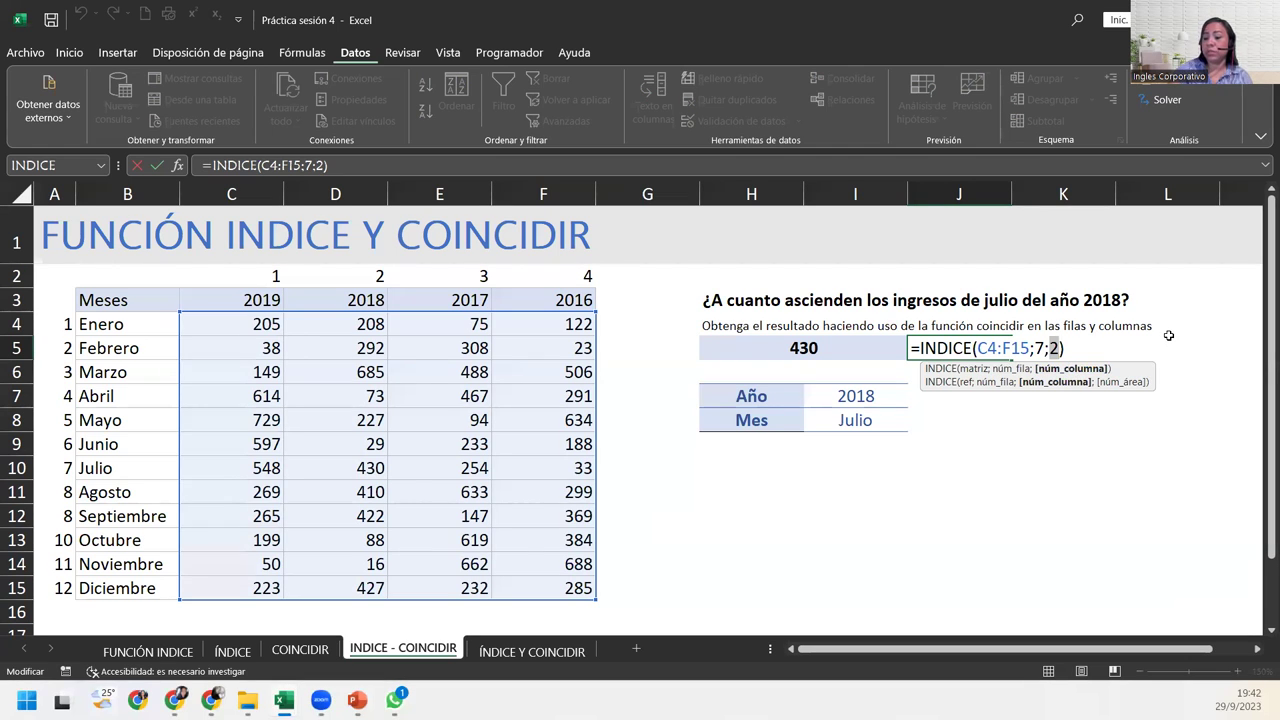
pyautogui.press('Return')
# Inspect H5's COINCIDIR parts, leave the formula unchanged, and reselect its 430 result.
pyautogui.doubleClick(756, 348)
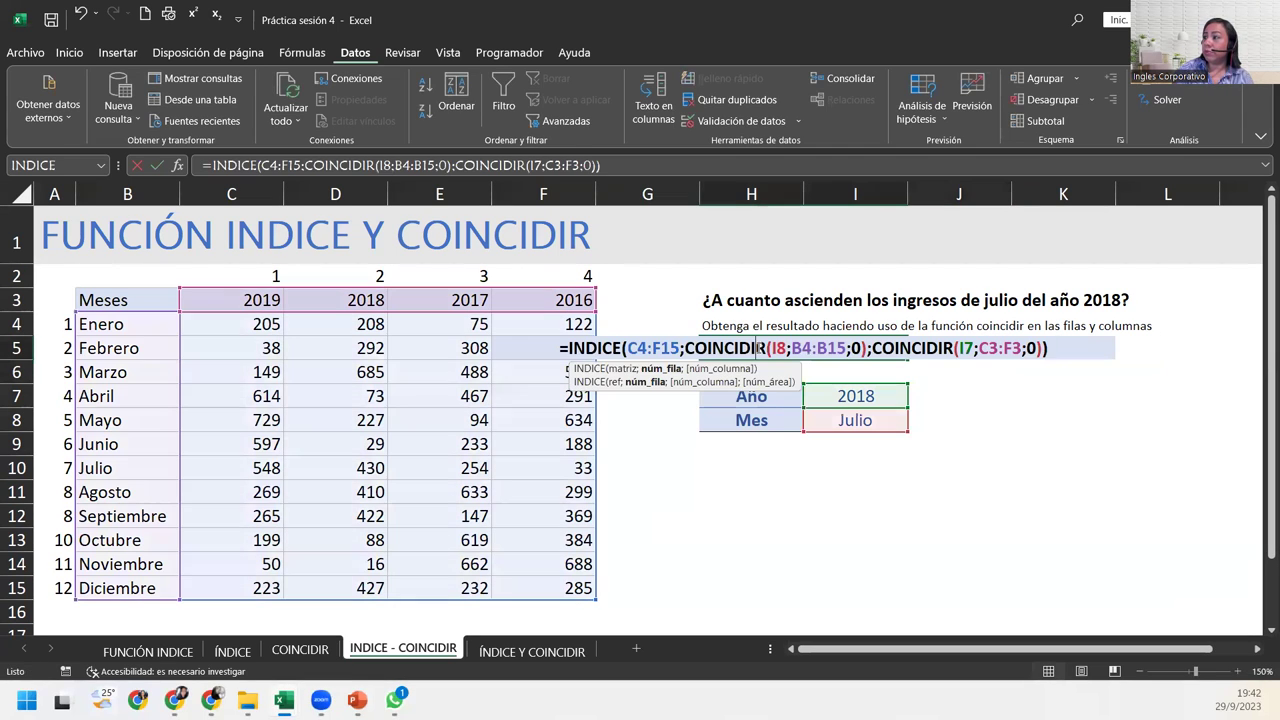
pyautogui.click(726, 348)
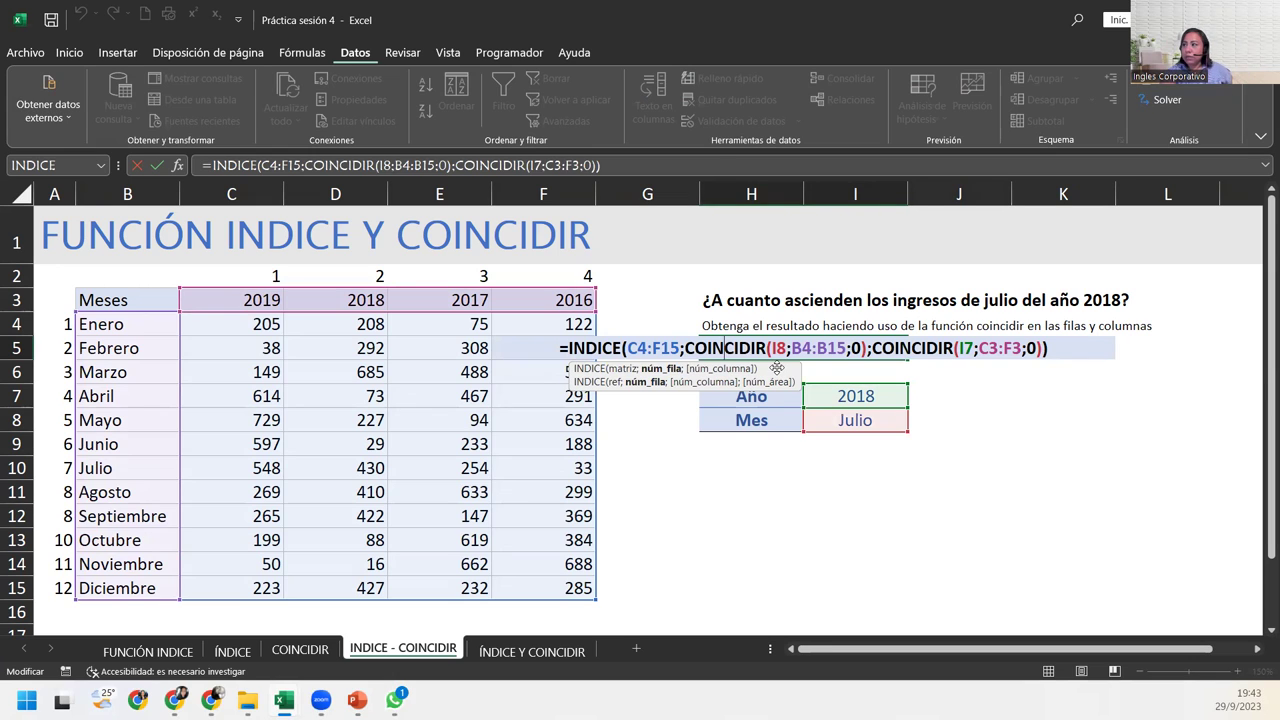
pyautogui.press('Return')
pyautogui.click(815, 400)
pyautogui.click(830, 357)
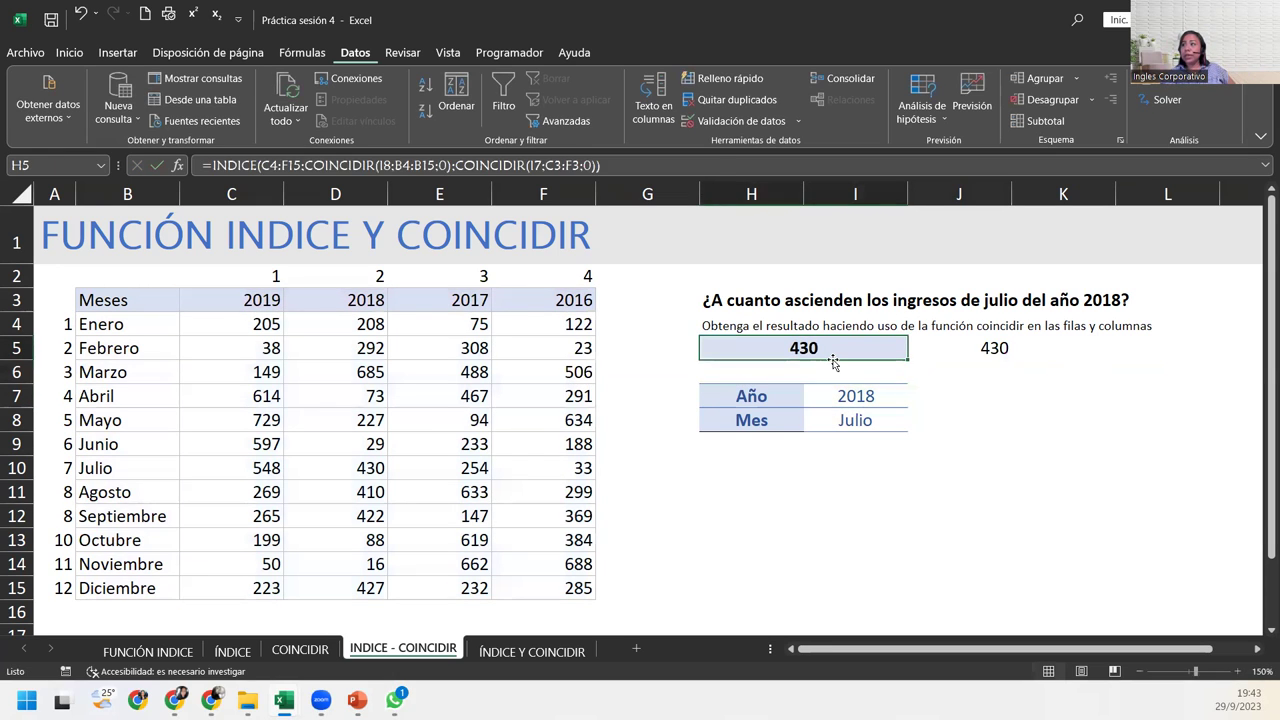
# Clear the column index numbers 1 to 4 from row 2.
pyautogui.click(1010, 345)
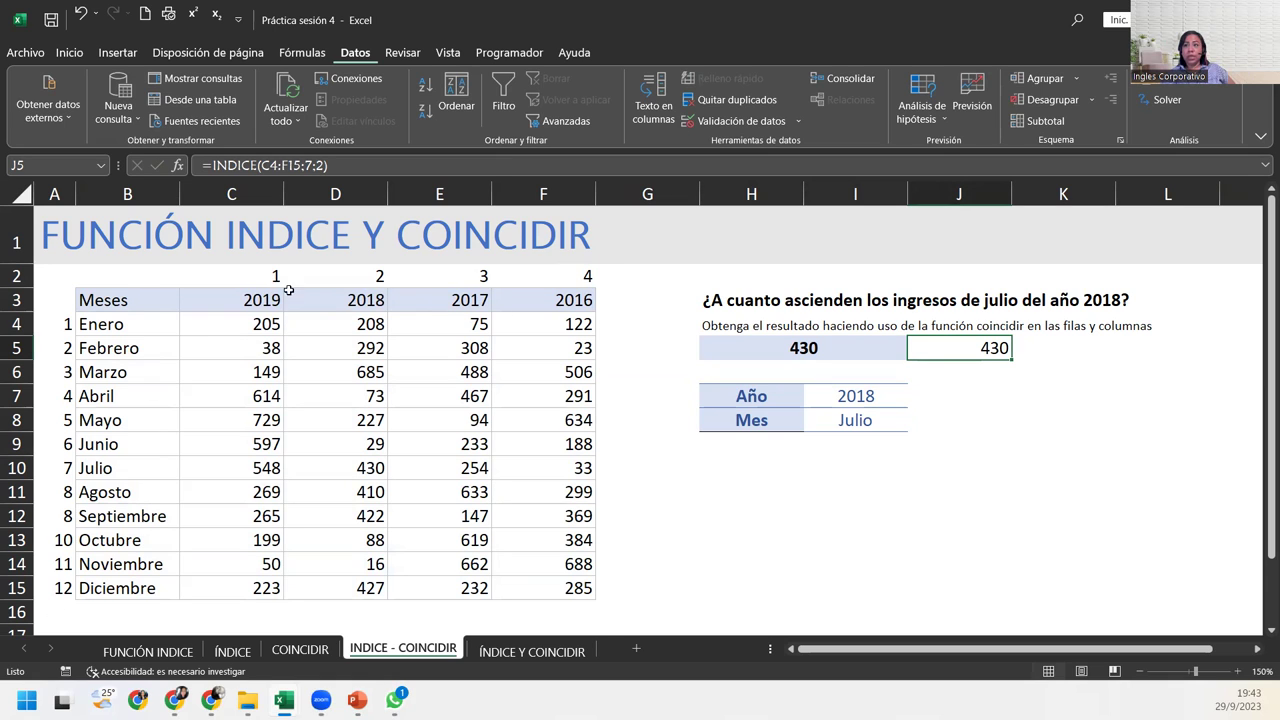
pyautogui.moveTo(188, 276); pyautogui.dragTo(586, 273)
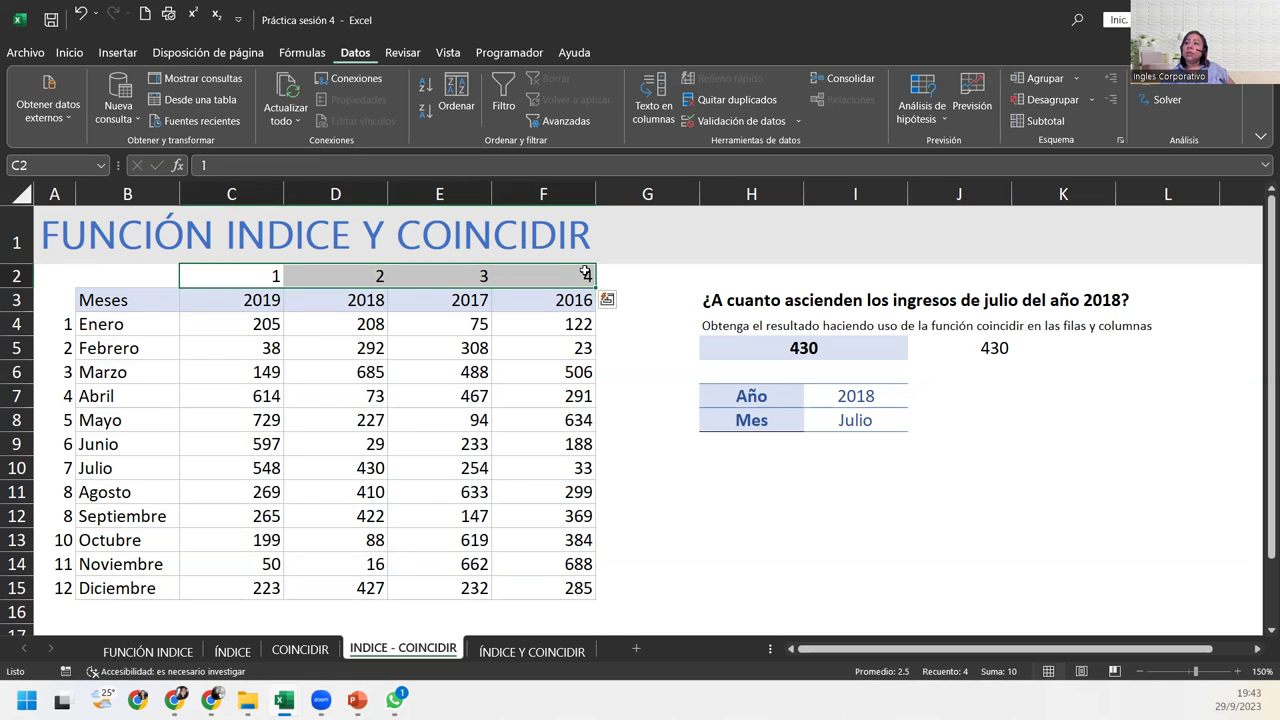
pyautogui.click(224, 274)
pyautogui.click(346, 271)
pyautogui.click(414, 269)
pyautogui.click(531, 269)
pyautogui.click(437, 278)
pyautogui.click(337, 292)
pyautogui.click(251, 282)
pyautogui.moveTo(251, 282); pyautogui.dragTo(533, 274)
pyautogui.press('Delete')
# Clear the helper numbers 1–12 from column A and open J5's INDICE formula for review.
pyautogui.moveTo(63, 323); pyautogui.dragTo(63, 603)
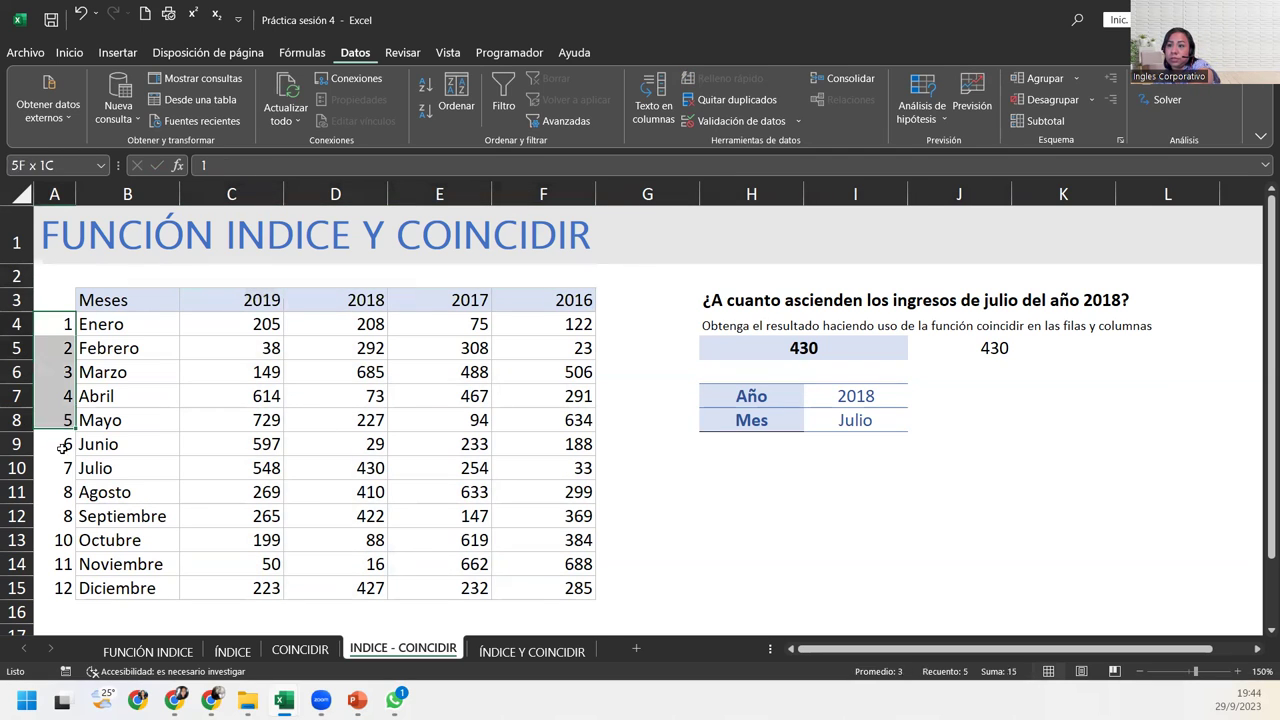
pyautogui.press('Delete')
pyautogui.click(150, 274)
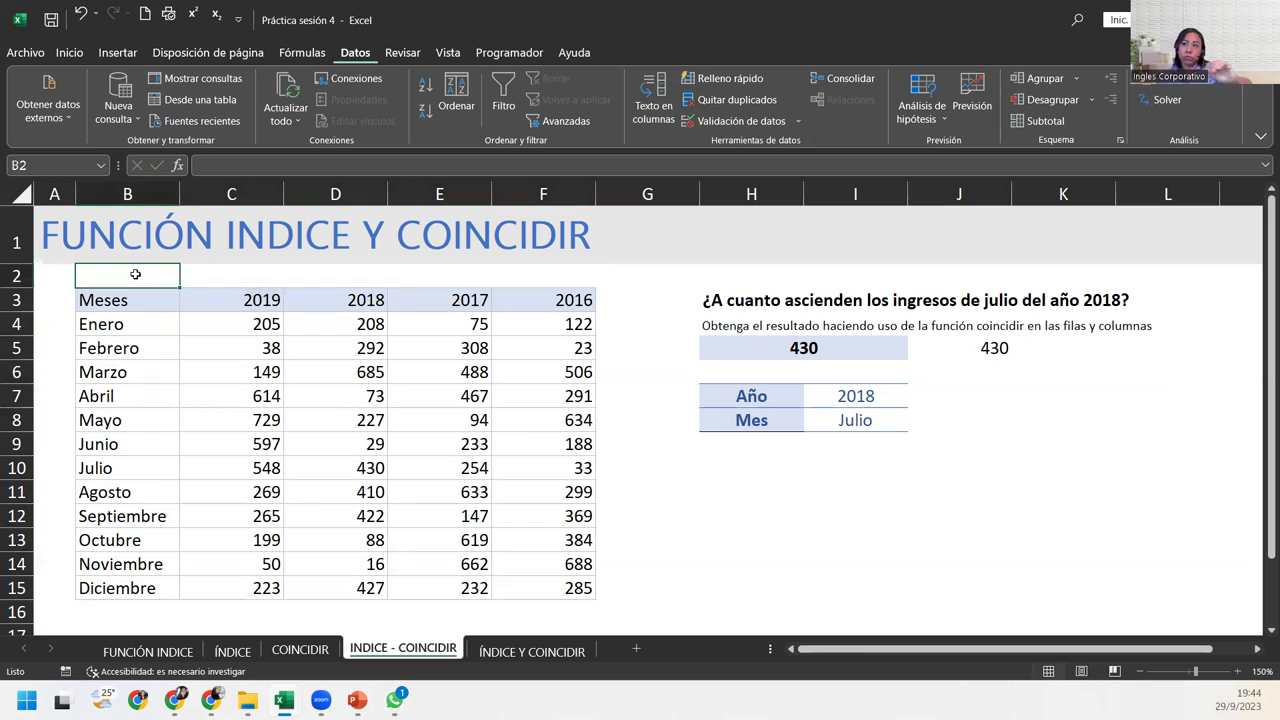
pyautogui.click(256, 274)
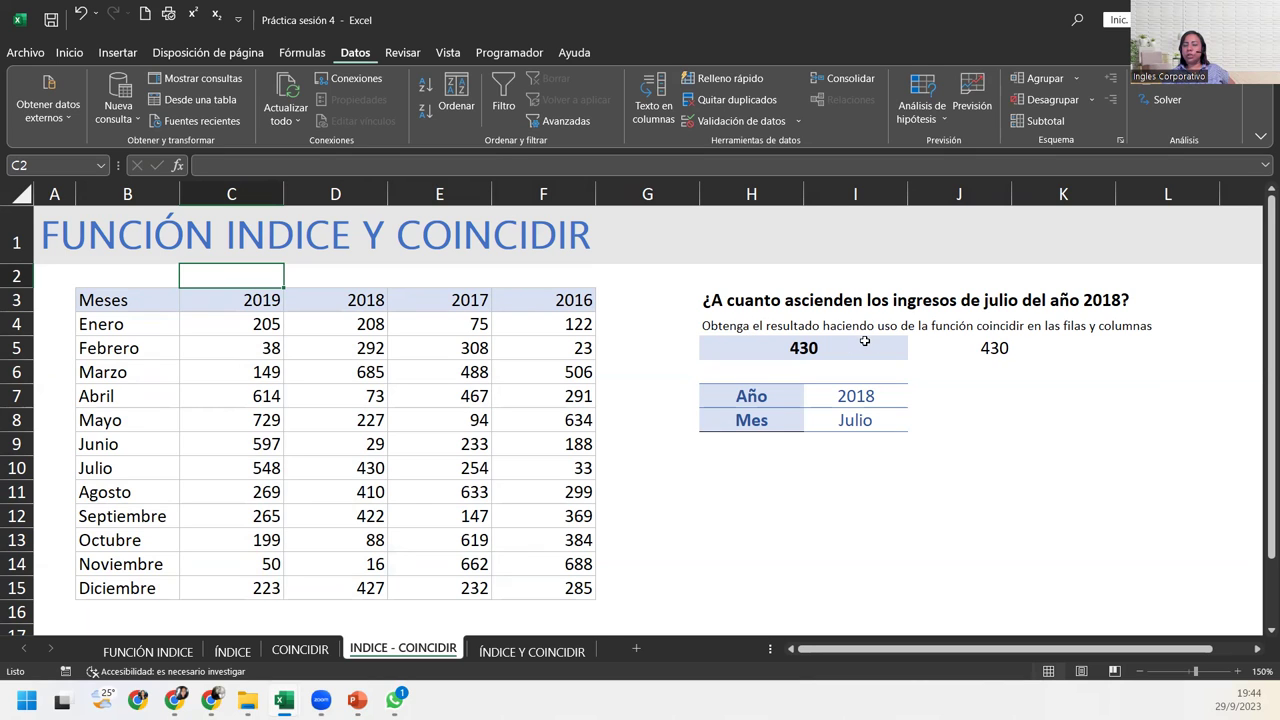
pyautogui.click(958, 345)
pyautogui.press('F2')
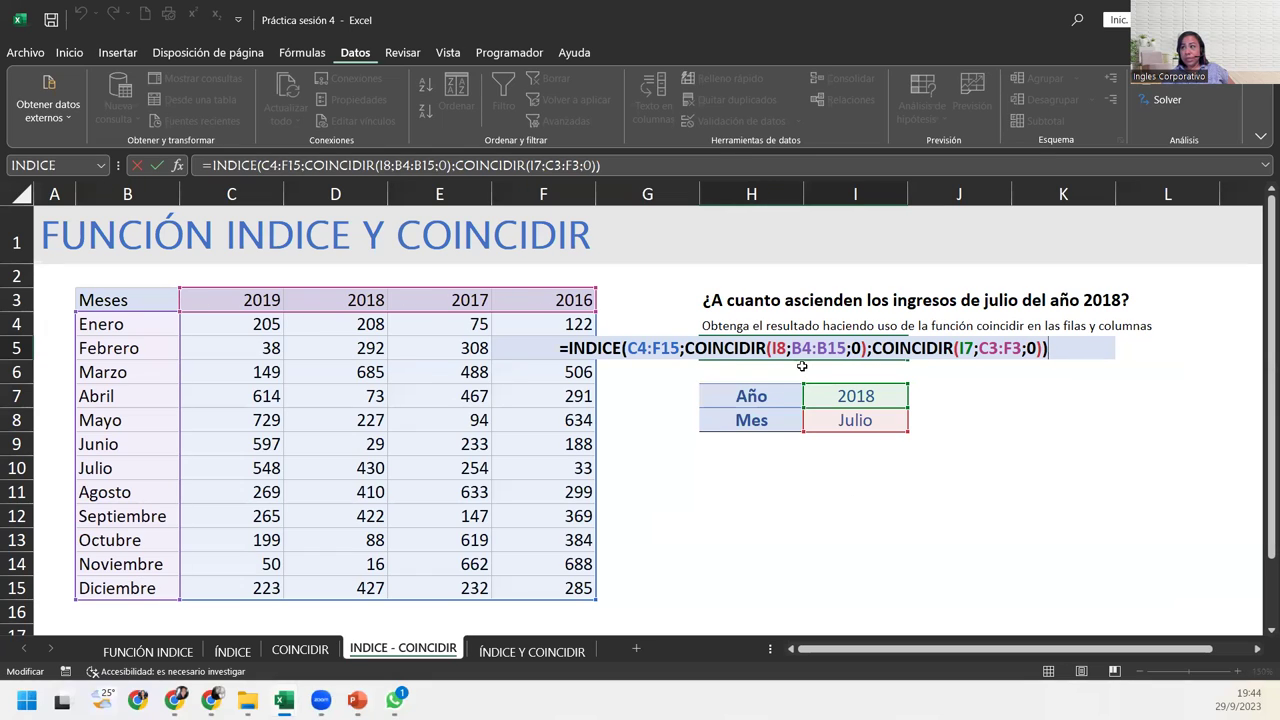
pyautogui.click(628, 348)
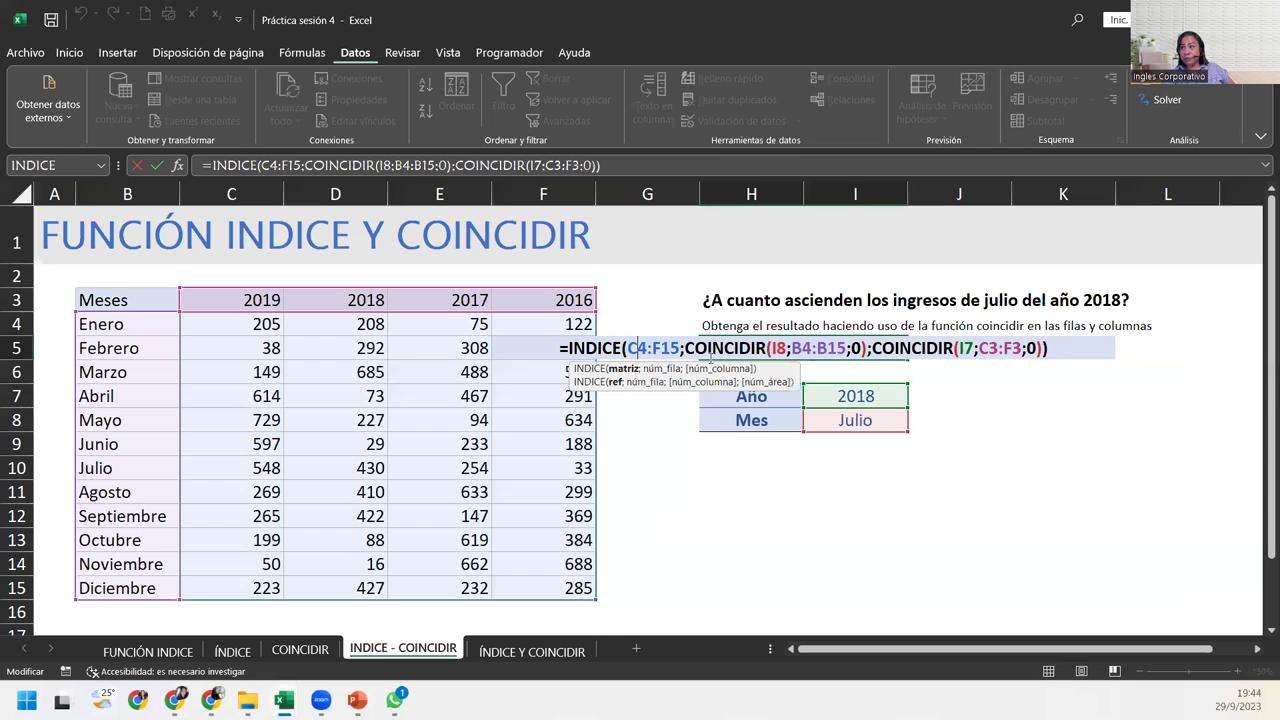
pyautogui.click(663, 369)
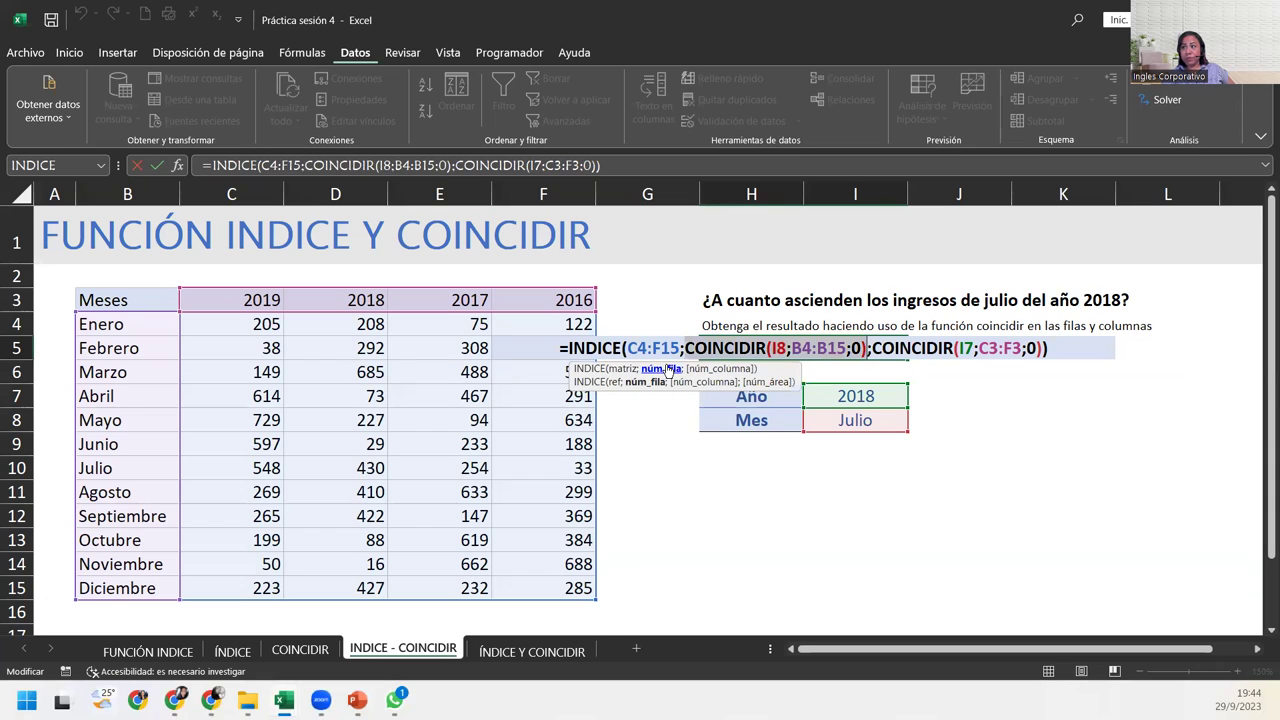
pyautogui.click(720, 369)
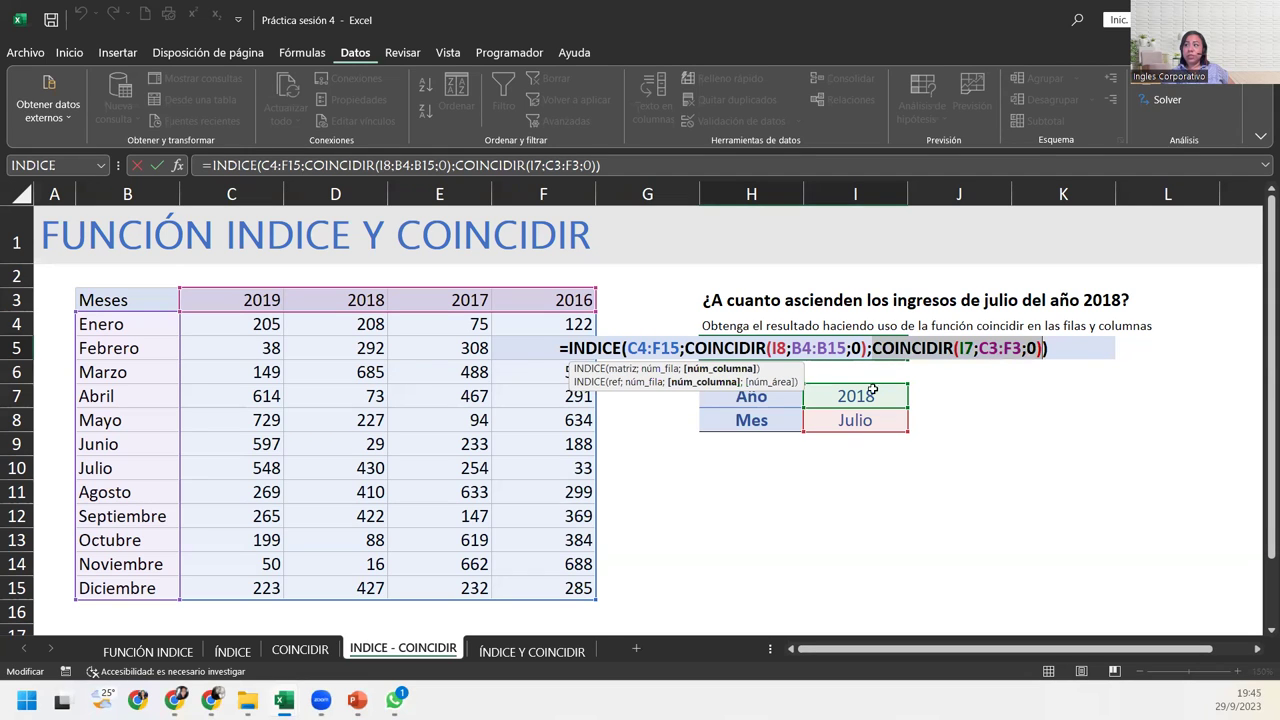
pyautogui.press('Return')
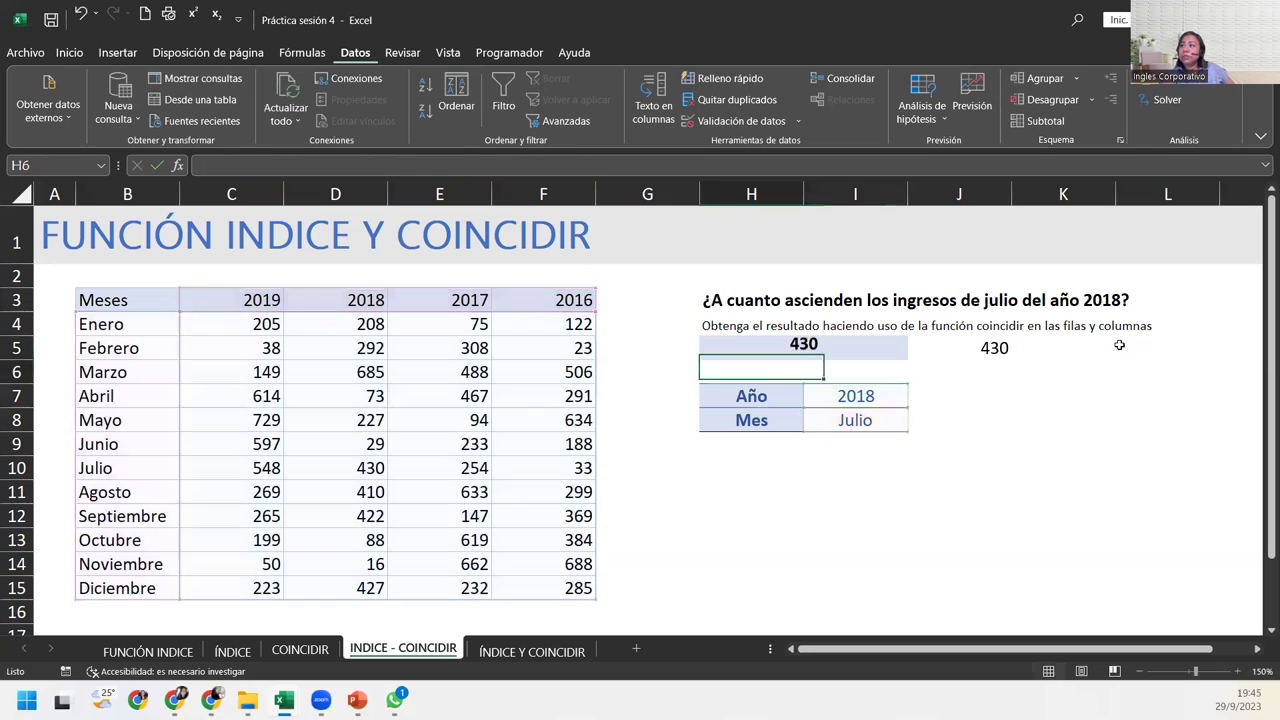
pyautogui.click(796, 348)
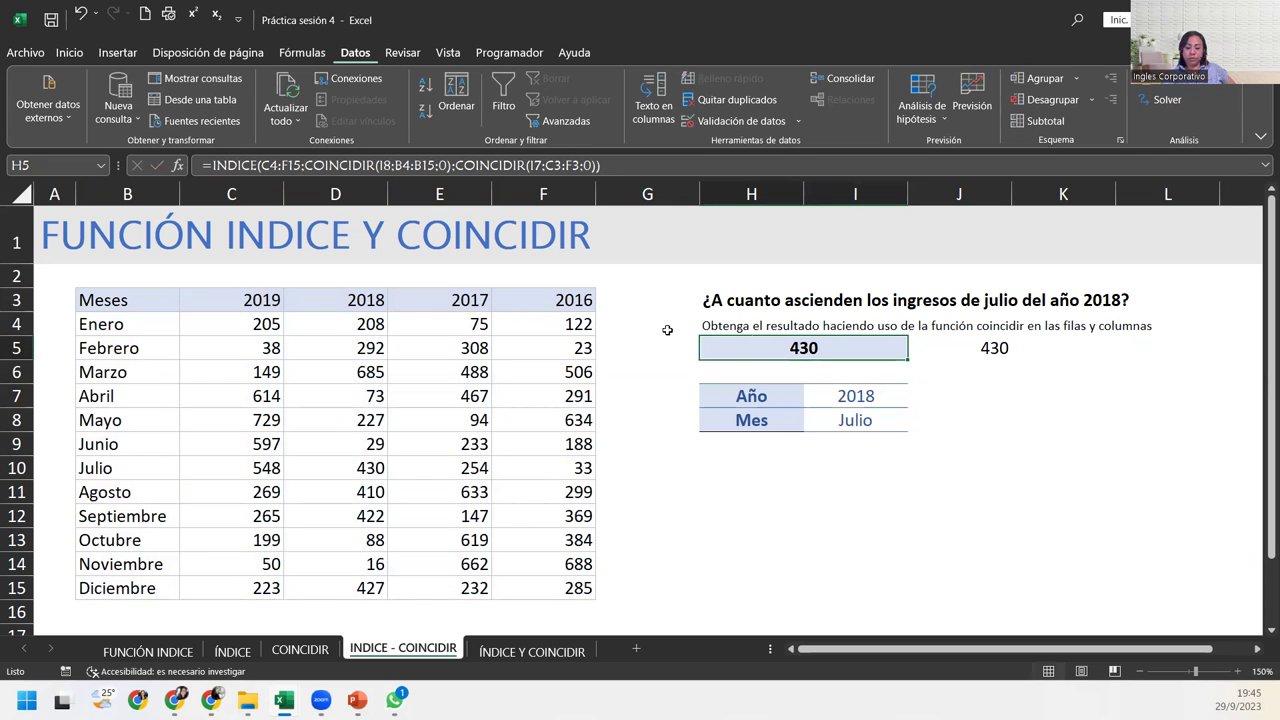
pyautogui.moveTo(210, 298); pyautogui.dragTo(580, 298)
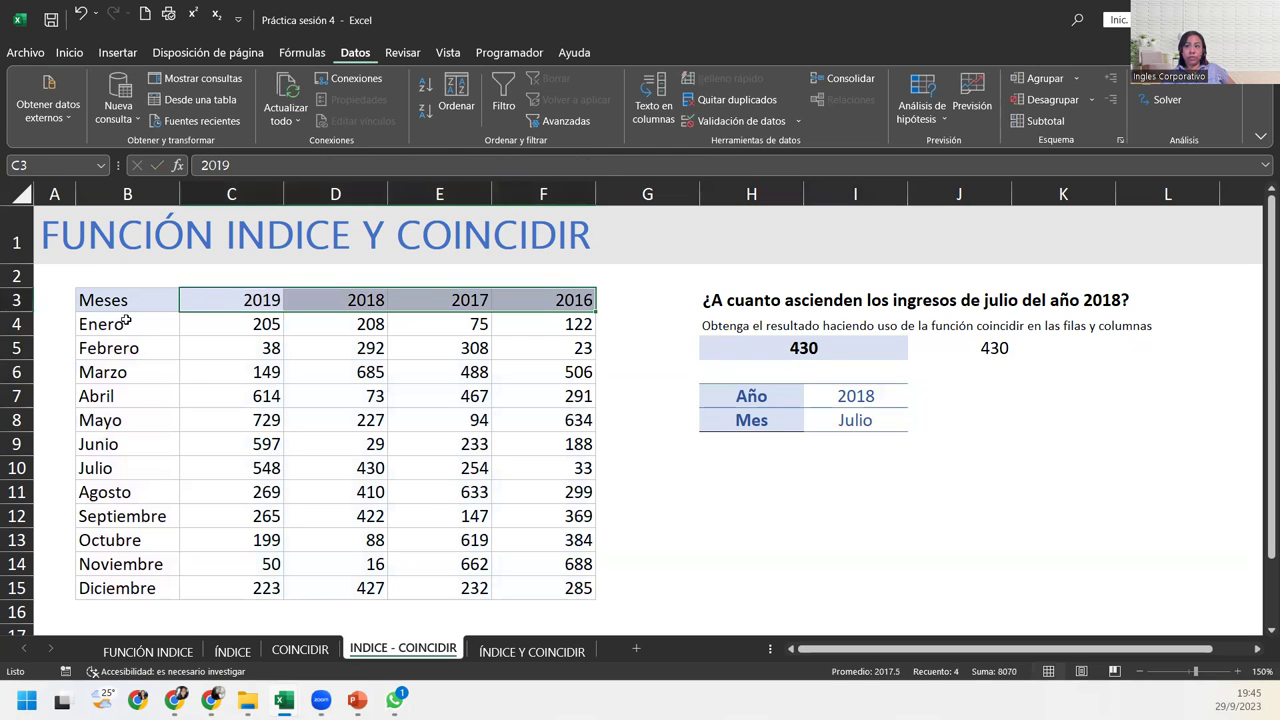
pyautogui.moveTo(126, 320); pyautogui.dragTo(121, 589)
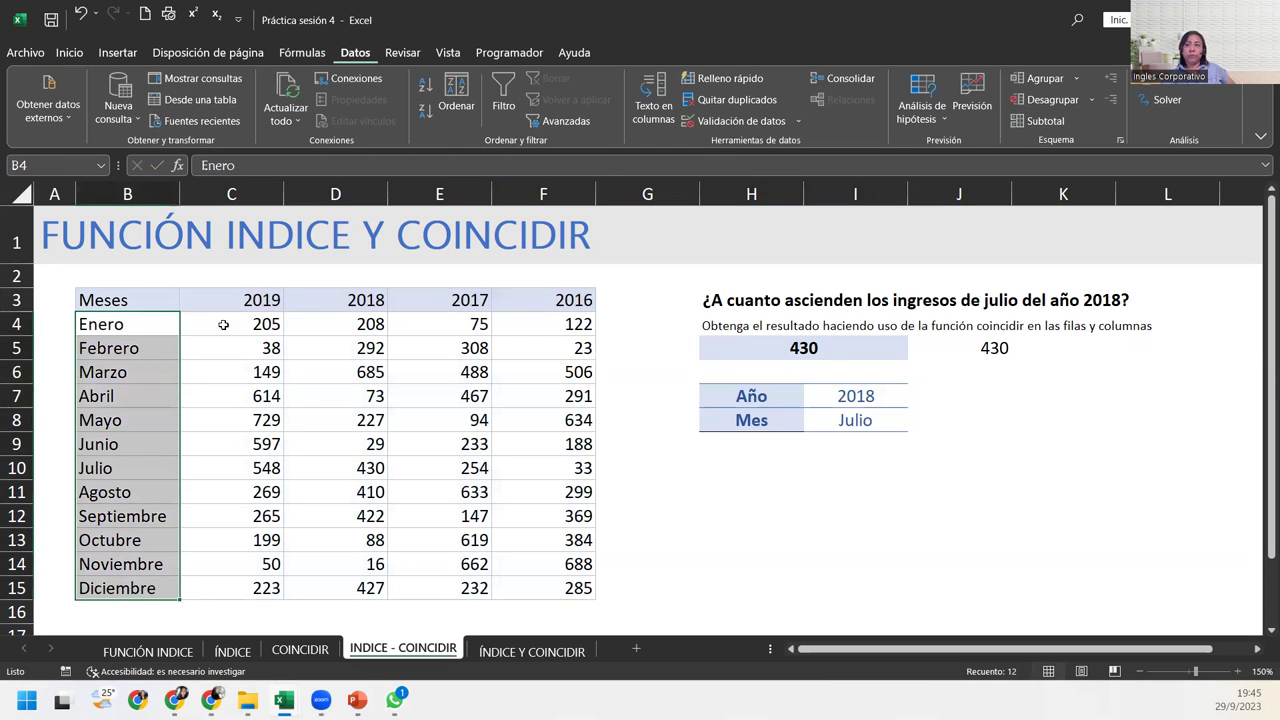
pyautogui.moveTo(206, 298); pyautogui.dragTo(567, 300)
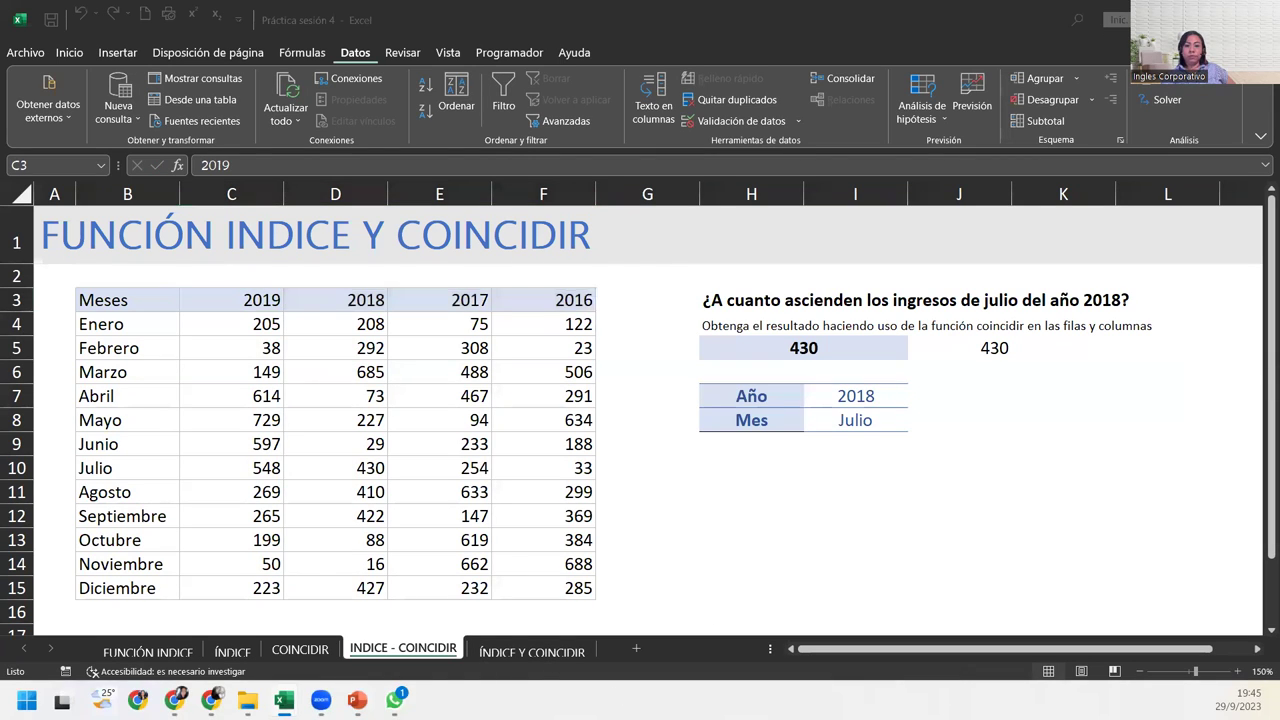
# On the ÍNDICE Y COINCIDIR sheet, enter =INDICE(B3:D11 in G2 after one discarded attempt.
pyautogui.click(548, 652)
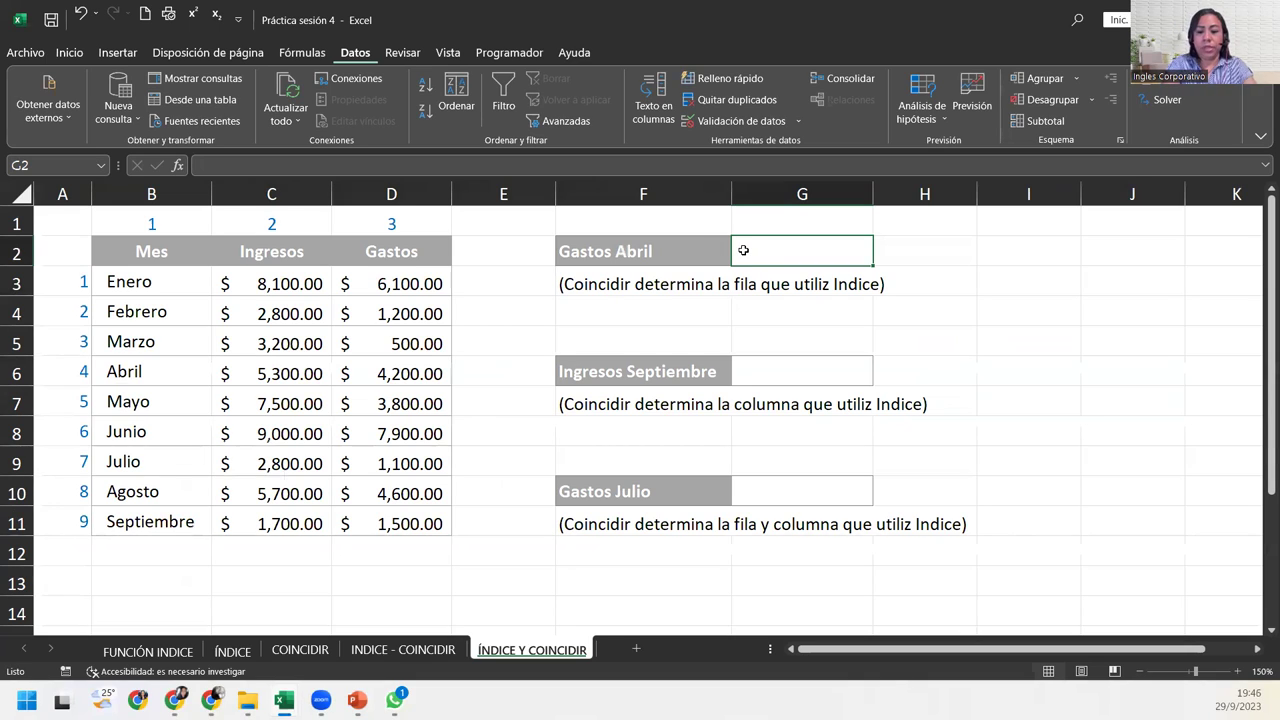
pyautogui.write('=indi')
pyautogui.press('Tab')
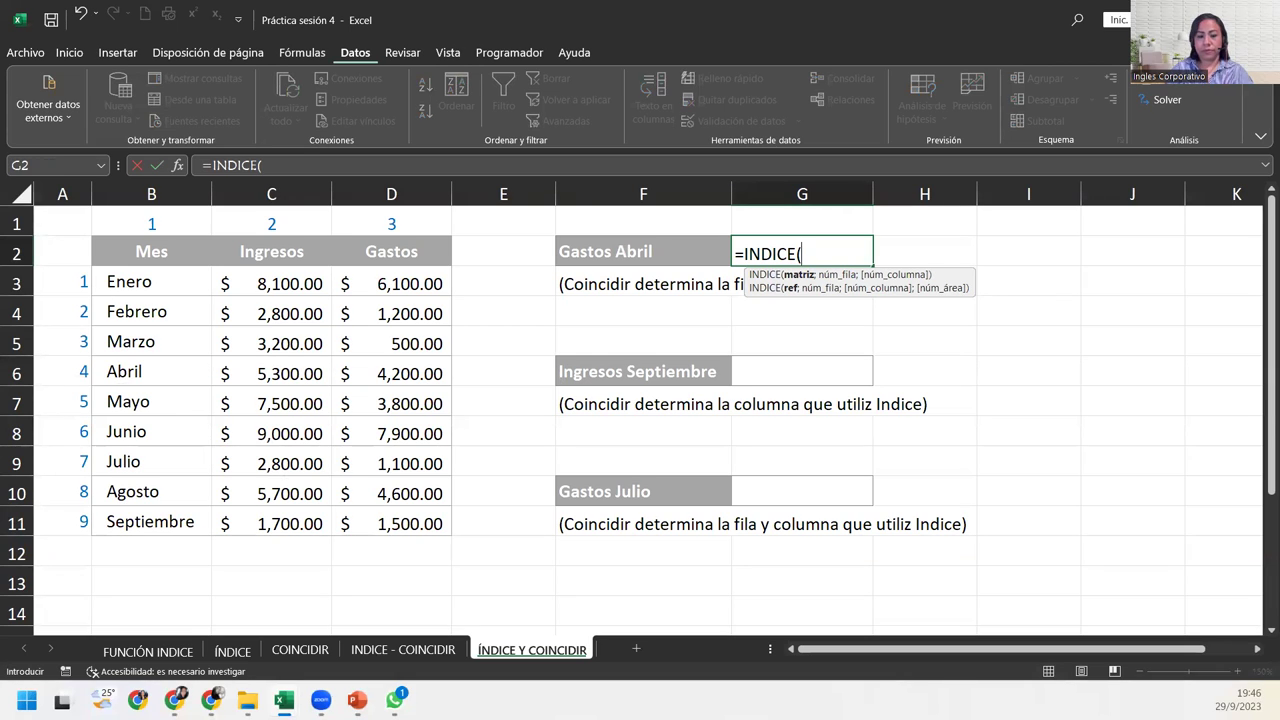
pyautogui.press('Escape')
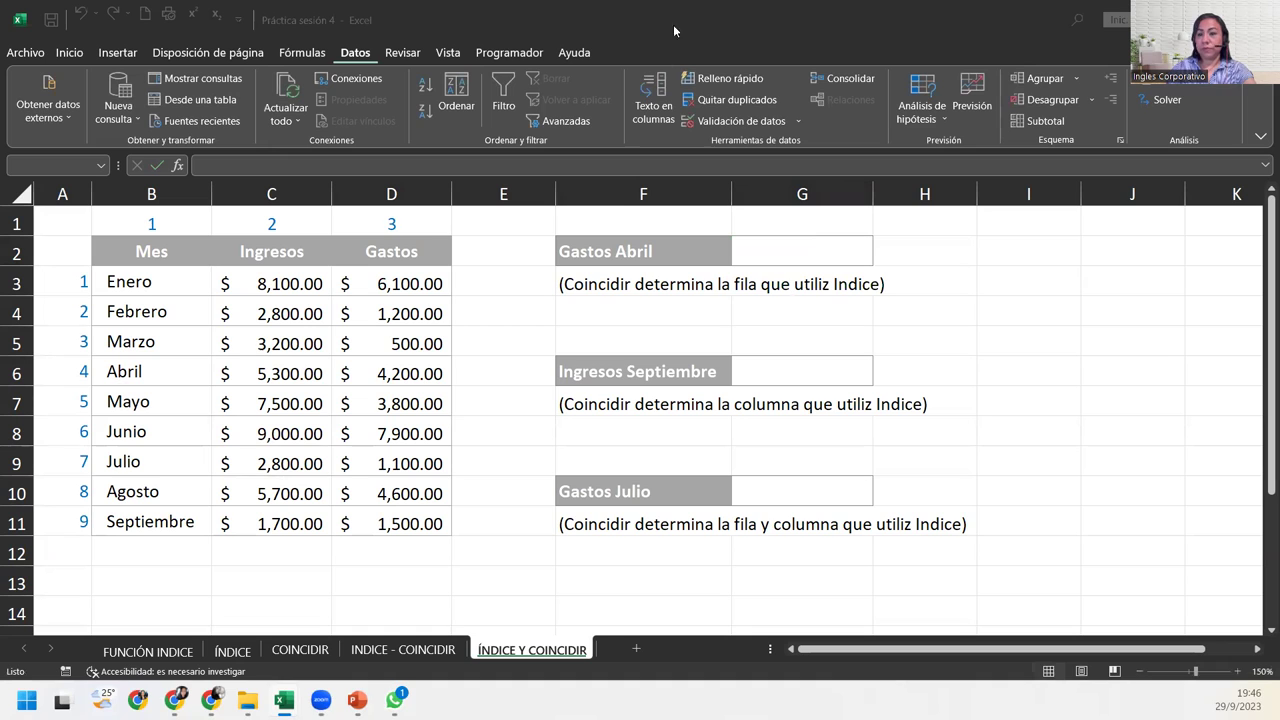
pyautogui.click(755, 247)
pyautogui.write('=')
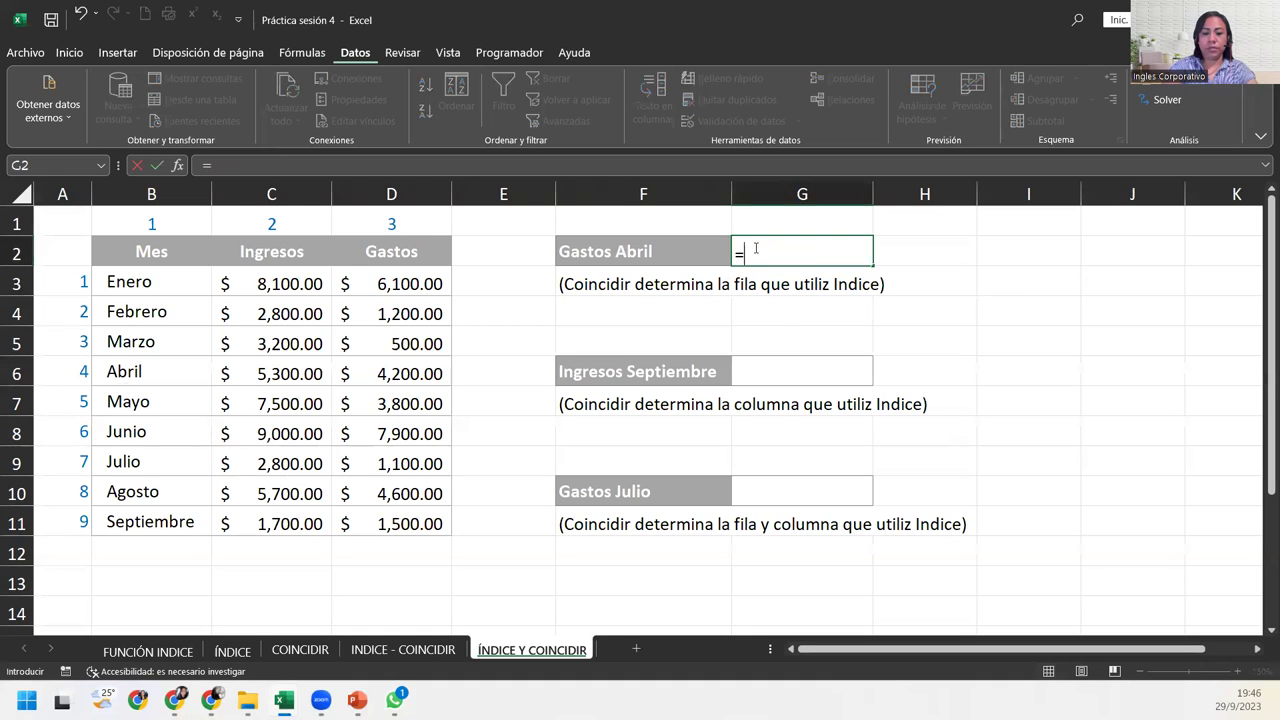
pyautogui.write('in')
pyautogui.press('Tab')
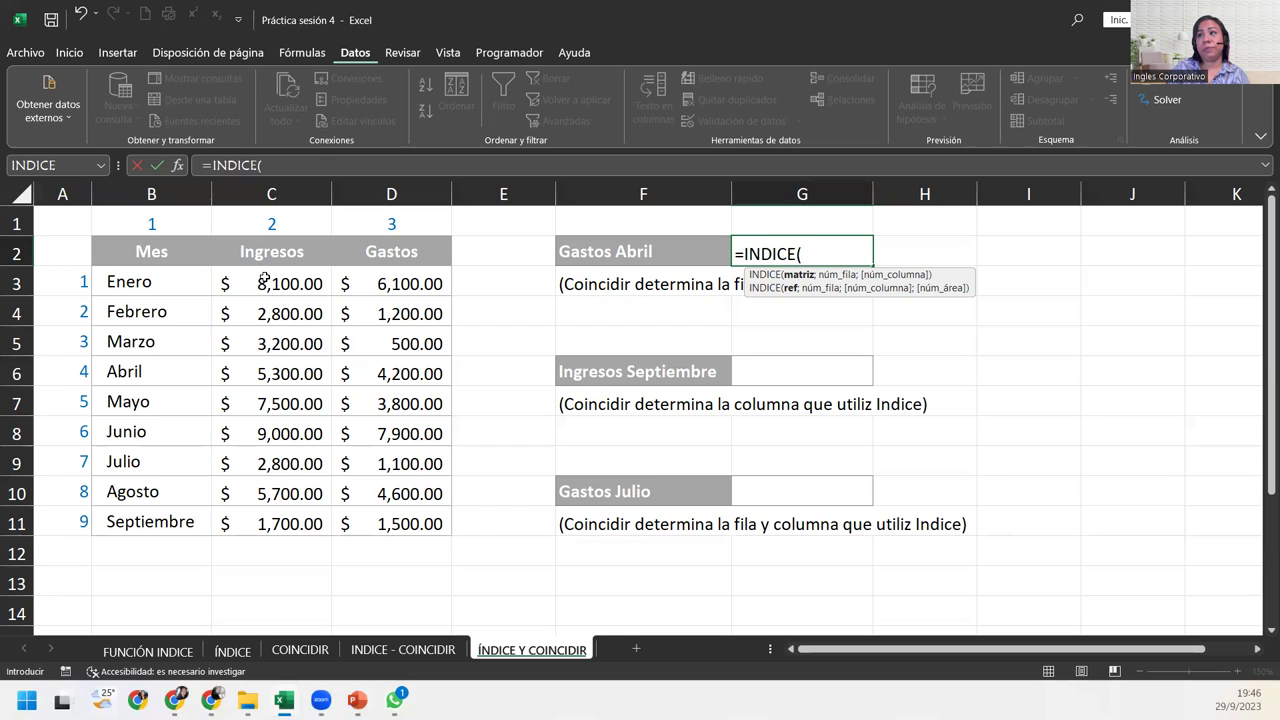
pyautogui.click(163, 284)
pyautogui.moveTo(163, 284); pyautogui.dragTo(391, 516)
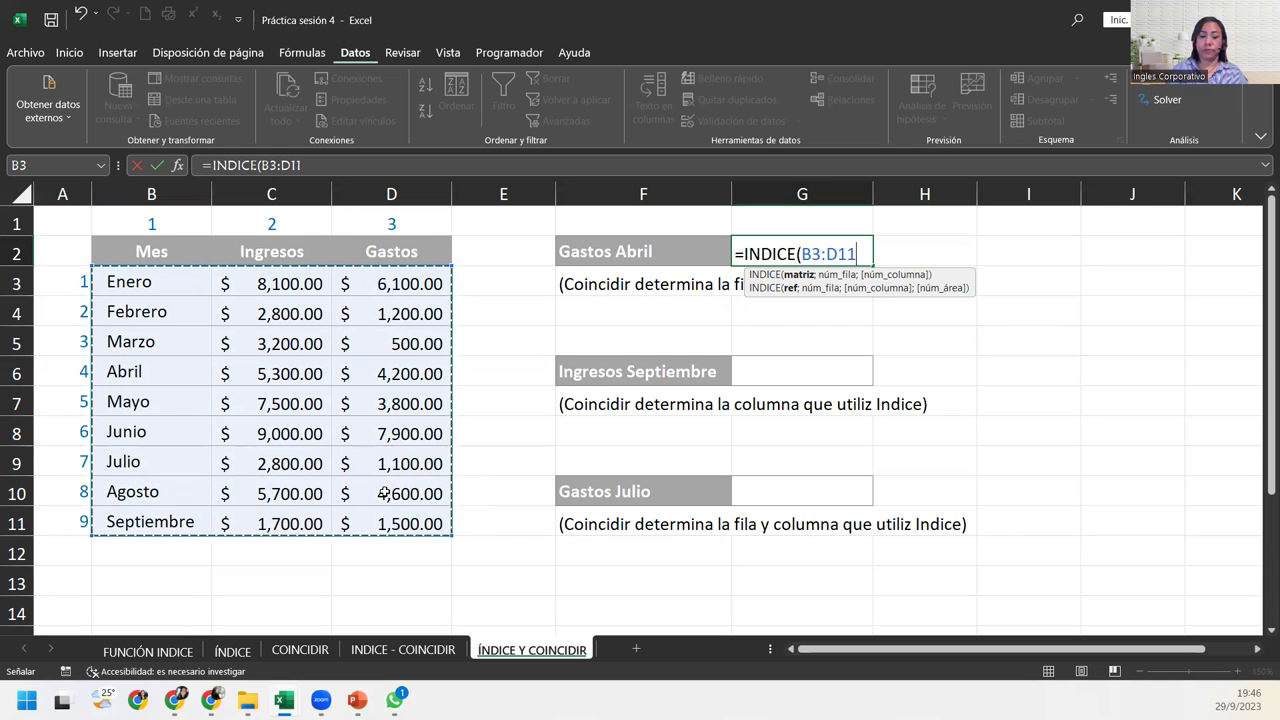
# Append ';COINCIDIR(' after B3:D11 as the INDICE row argument.
pyautogui.write(';')
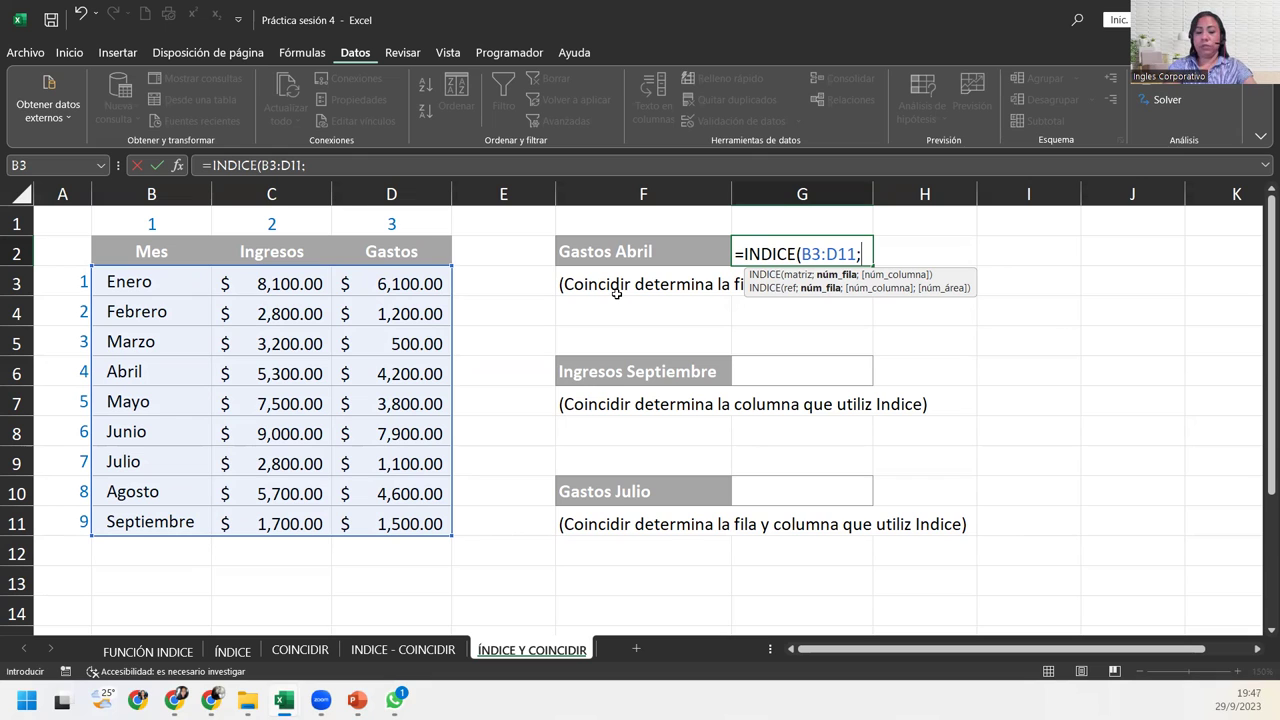
pyautogui.write('coin')
pyautogui.press('Tab')
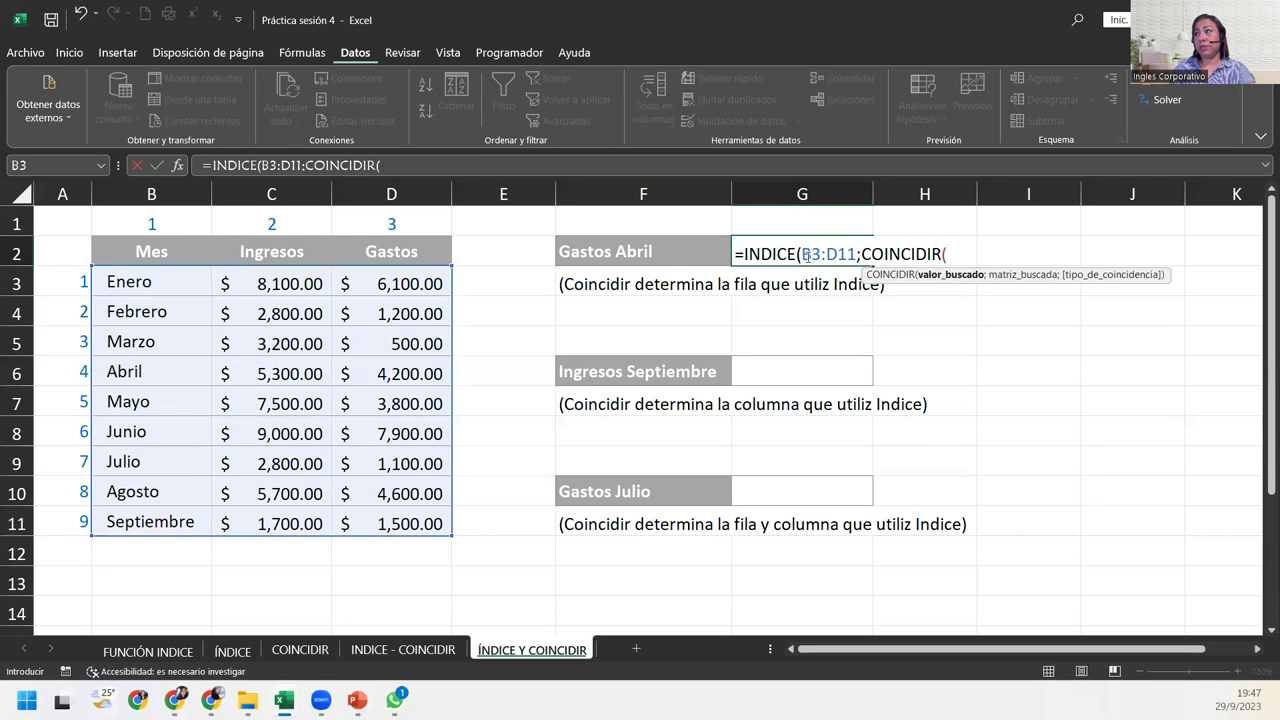
# Complete G2 as =INDICE(B3:D11;COINCIDIR("Abril";B3:B11;0);3), returning 4,200.00.
pyautogui.press('F2')
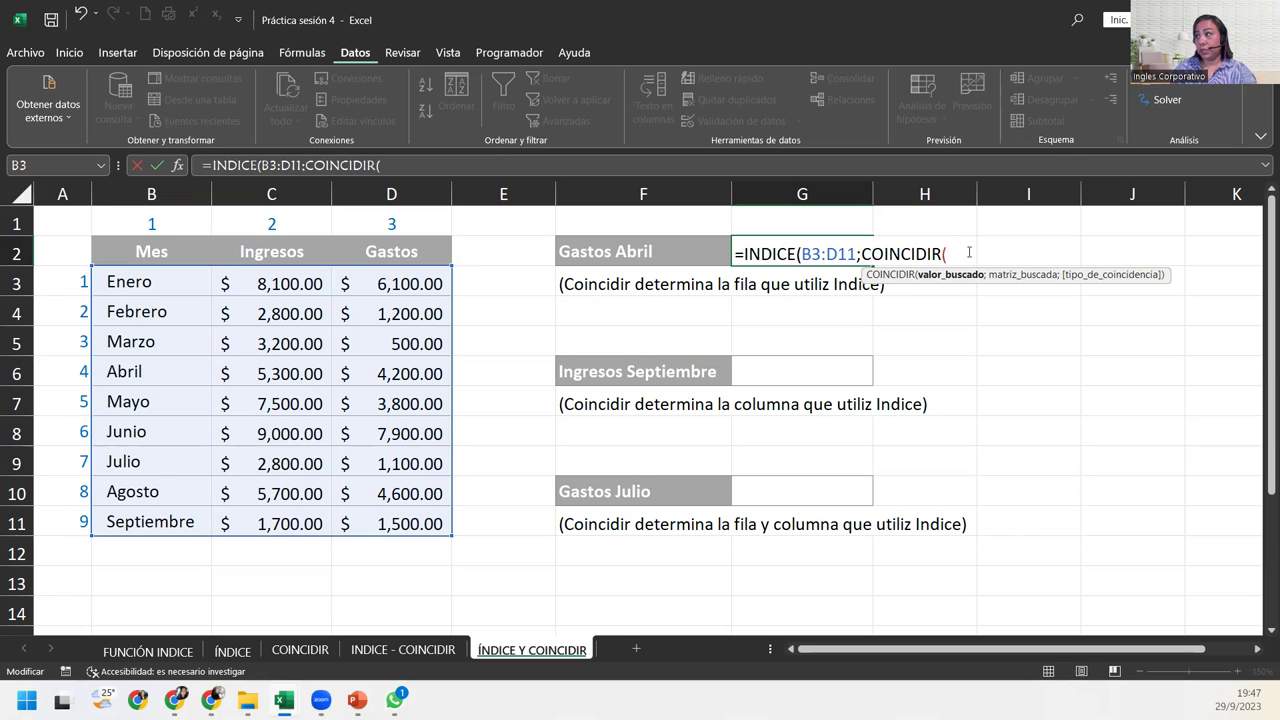
pyautogui.write('"Abril"')
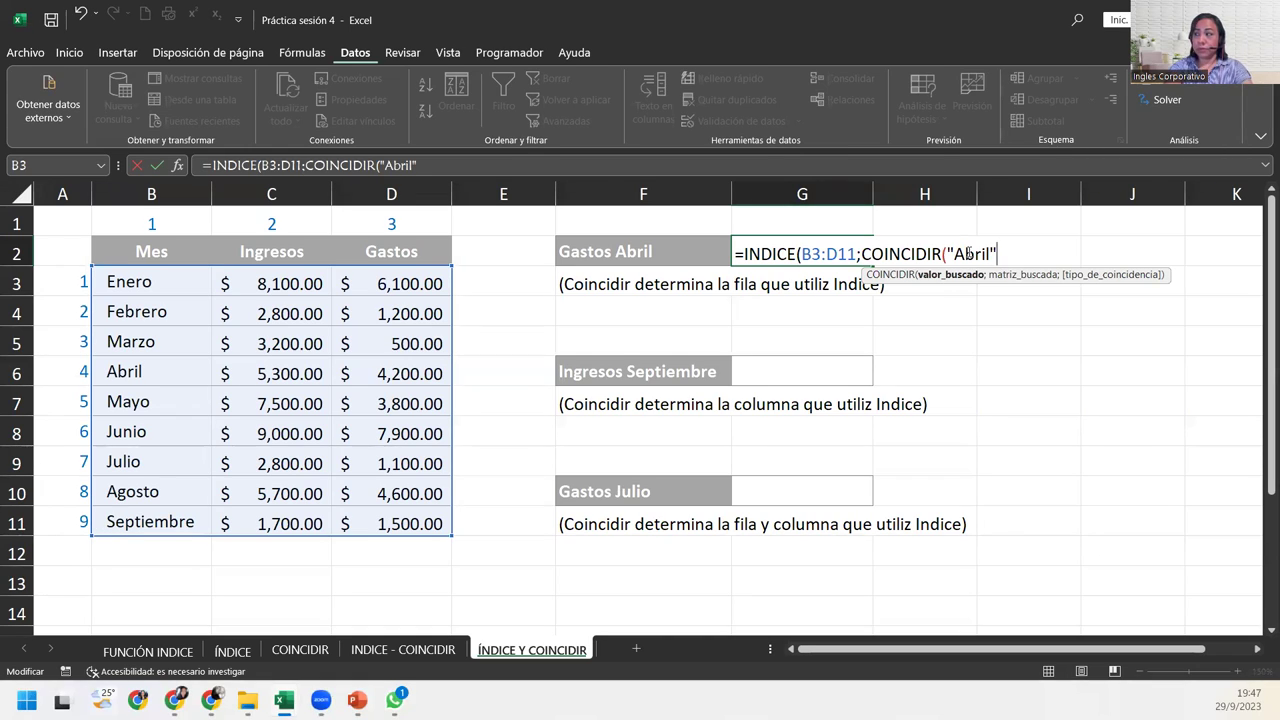
pyautogui.write(';')
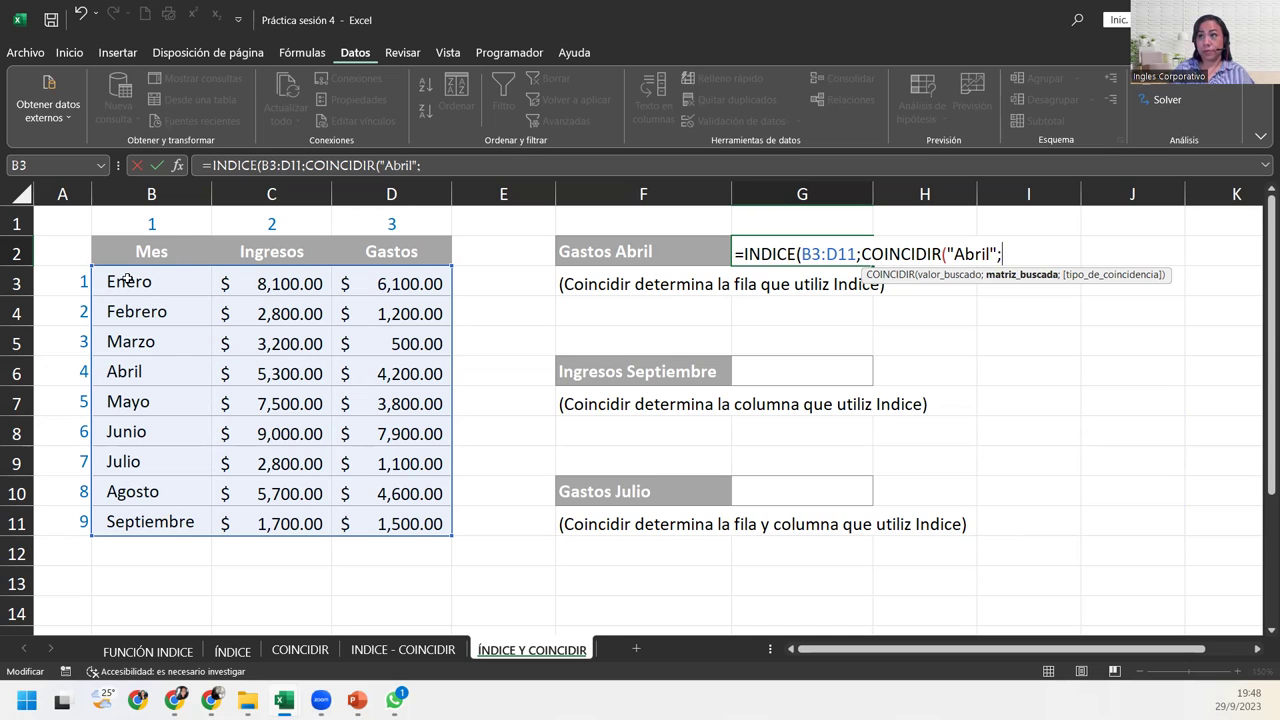
pyautogui.moveTo(111, 290); pyautogui.dragTo(159, 526)
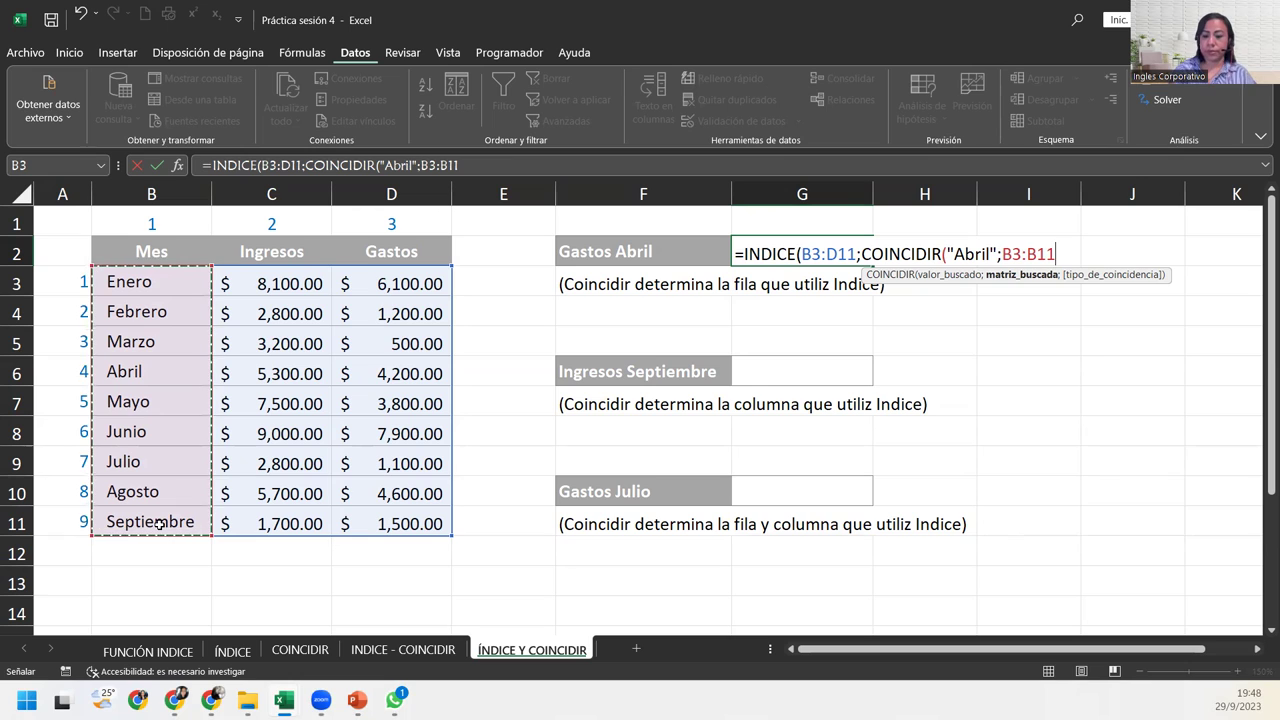
pyautogui.write(';')
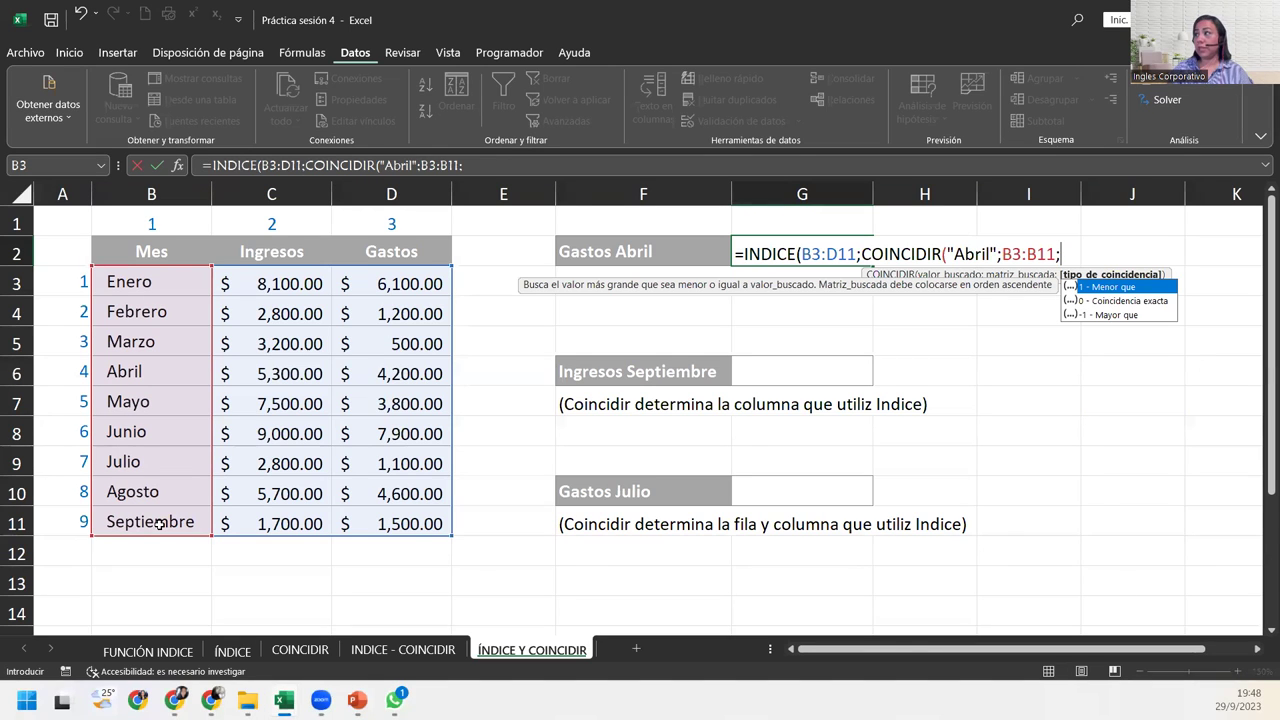
pyautogui.write('0')
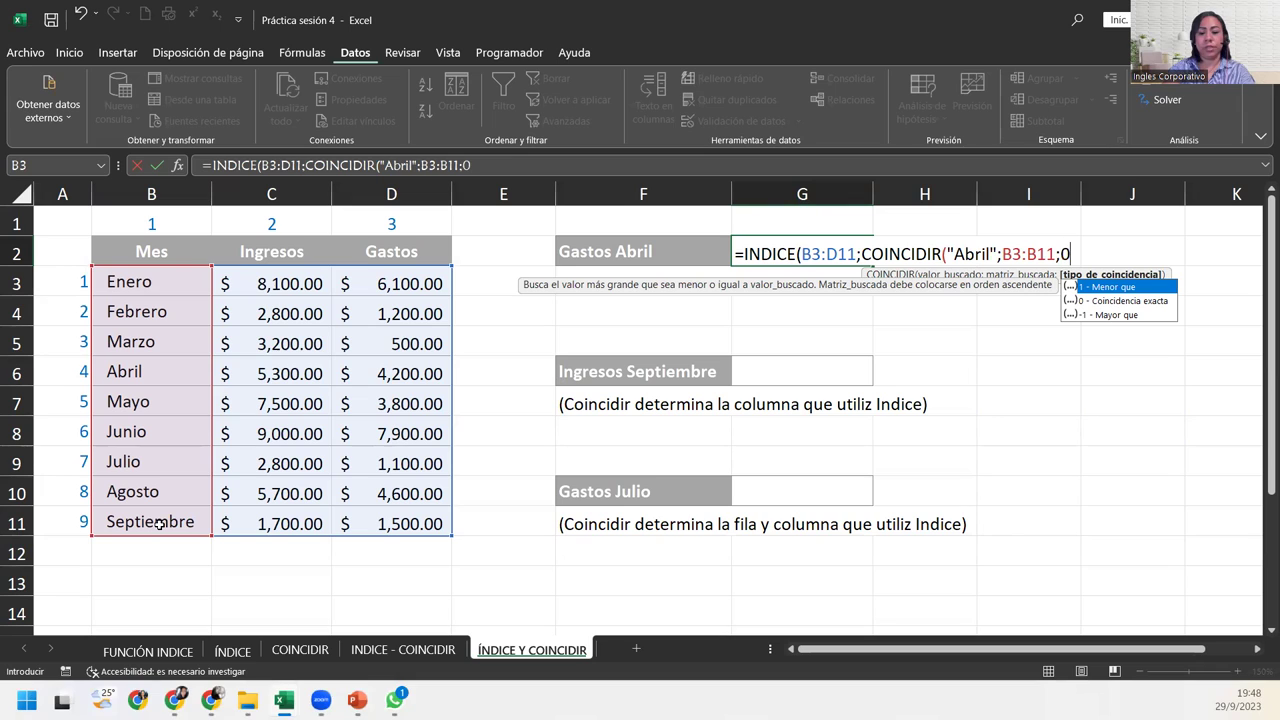
pyautogui.write(')')
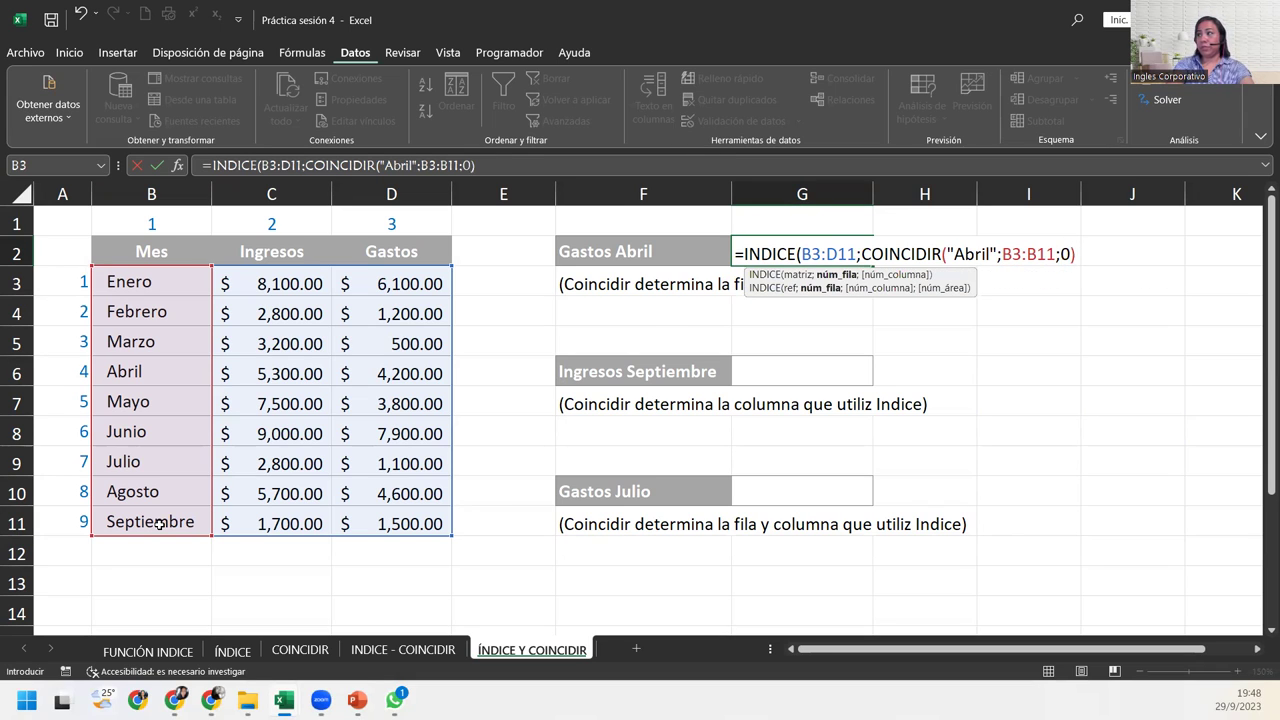
pyautogui.write(';')
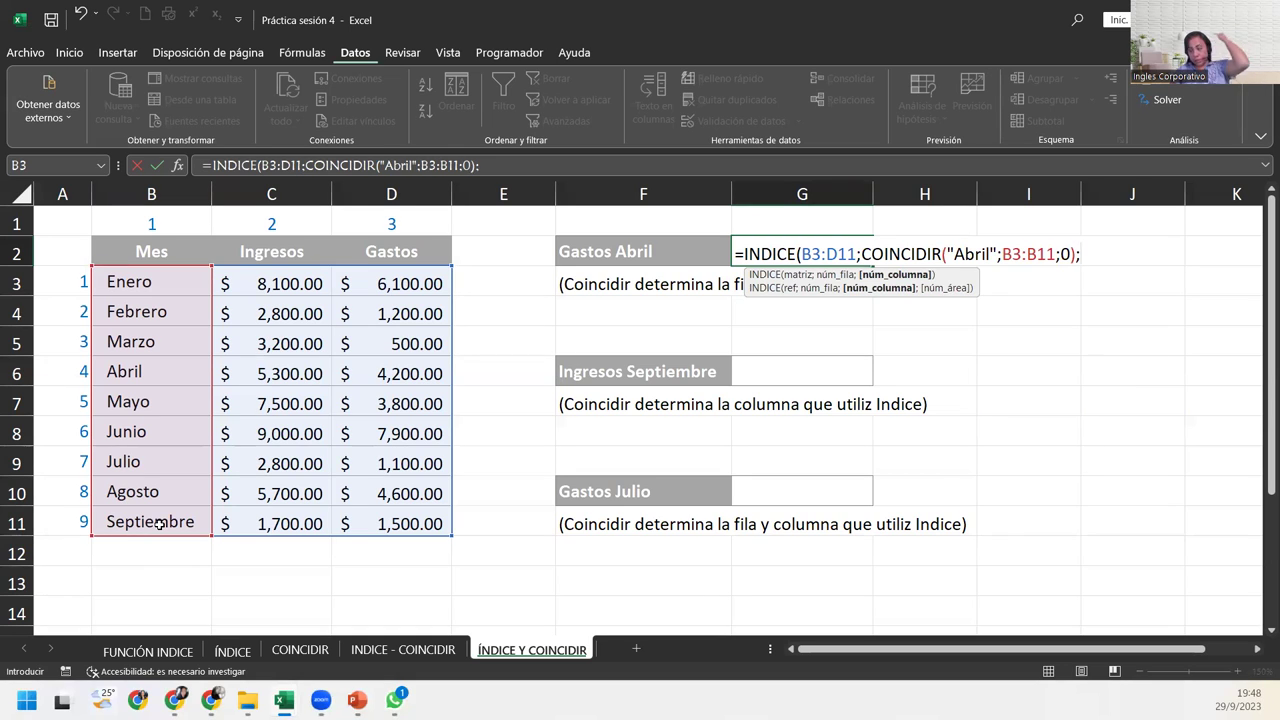
pyautogui.write('3')
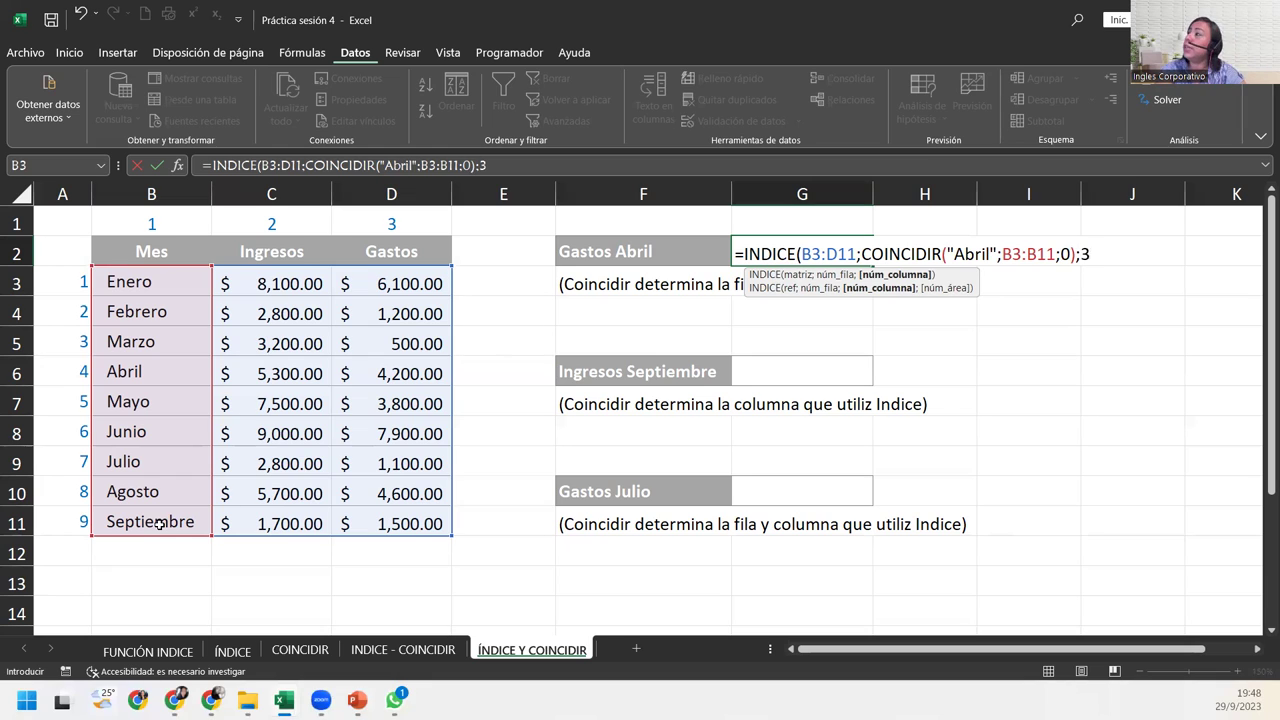
pyautogui.write(')')
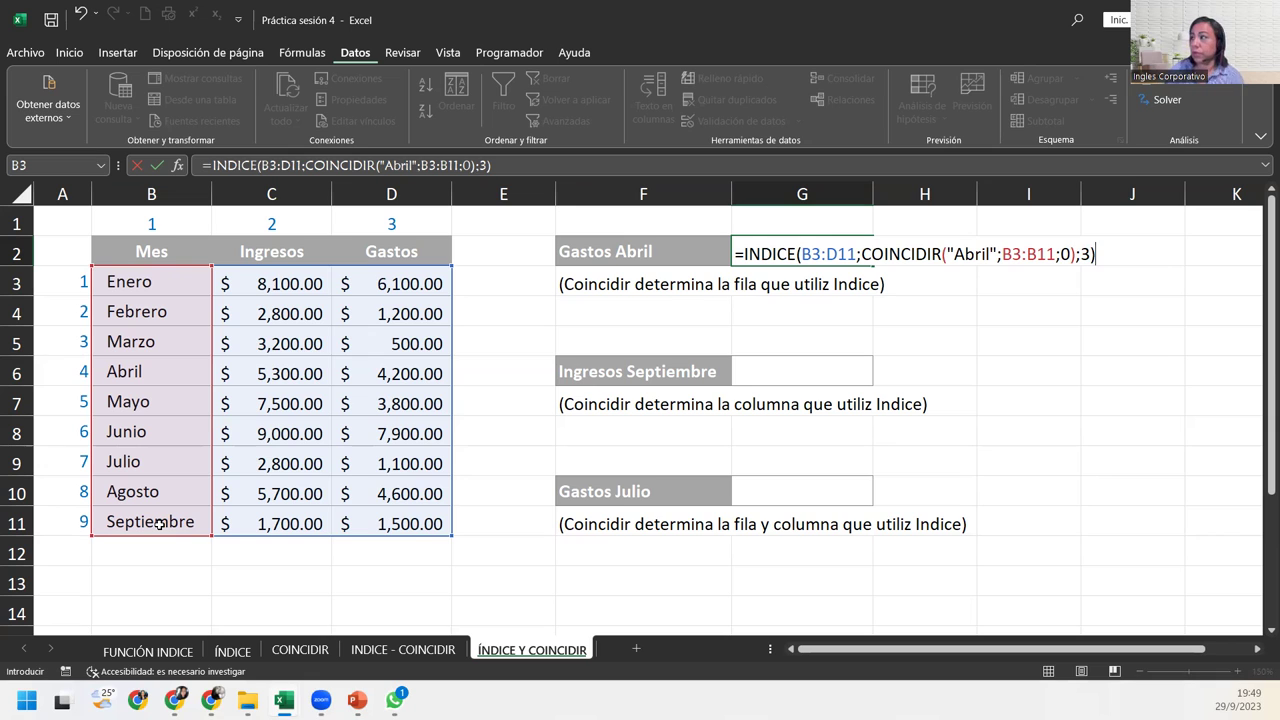
pyautogui.press('Return')
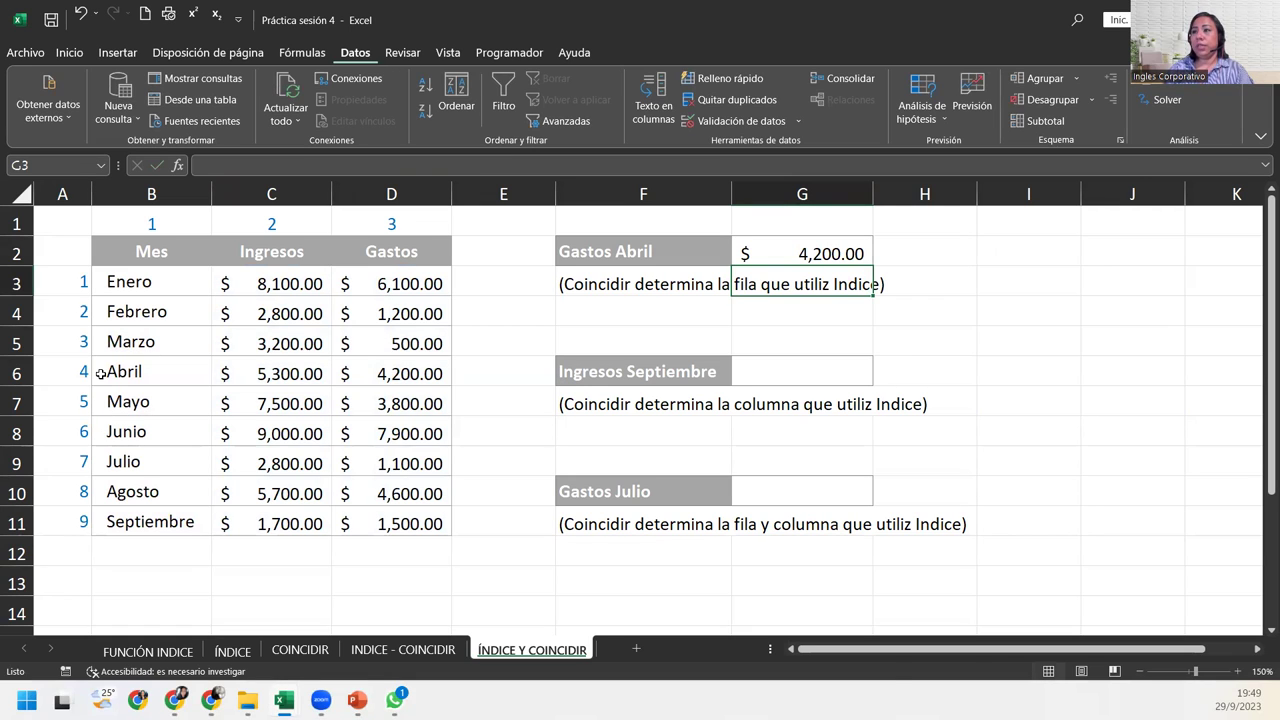
pyautogui.moveTo(98, 374); pyautogui.dragTo(391, 372)
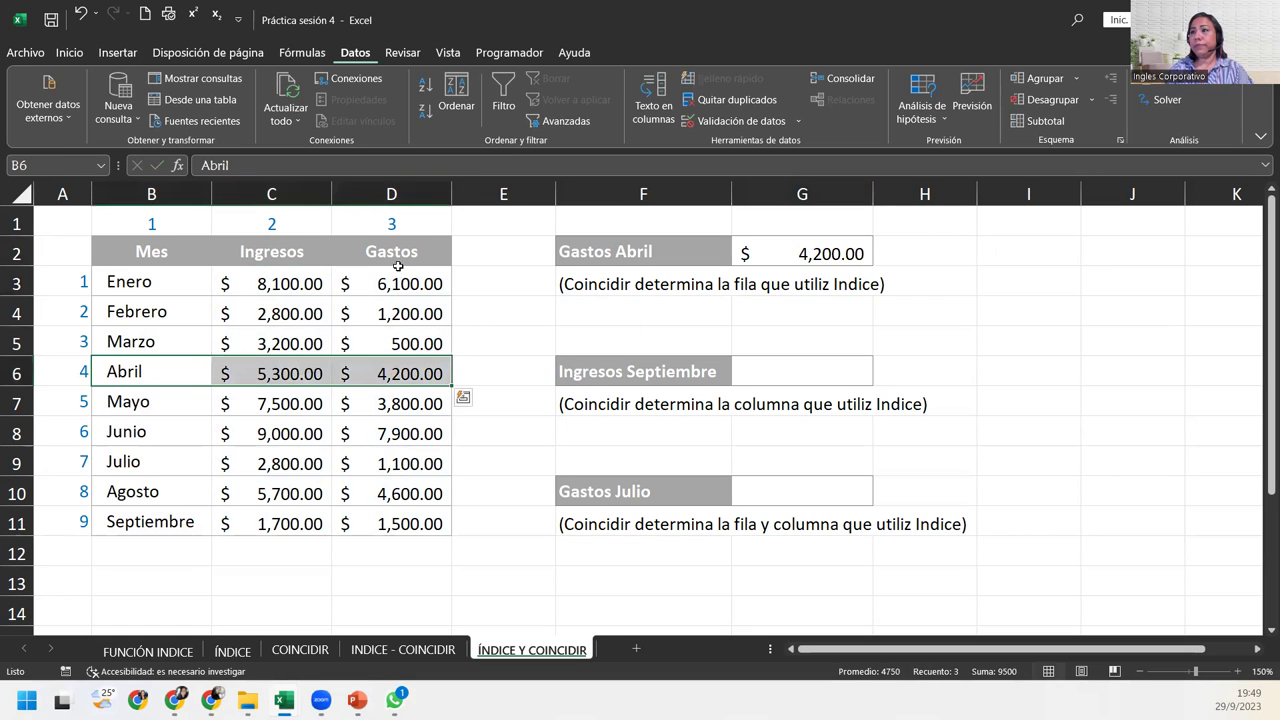
pyautogui.keyDown('ctrl'); pyautogui.moveTo(393, 252); pyautogui.dragTo(397, 374); pyautogui.keyUp('ctrl')
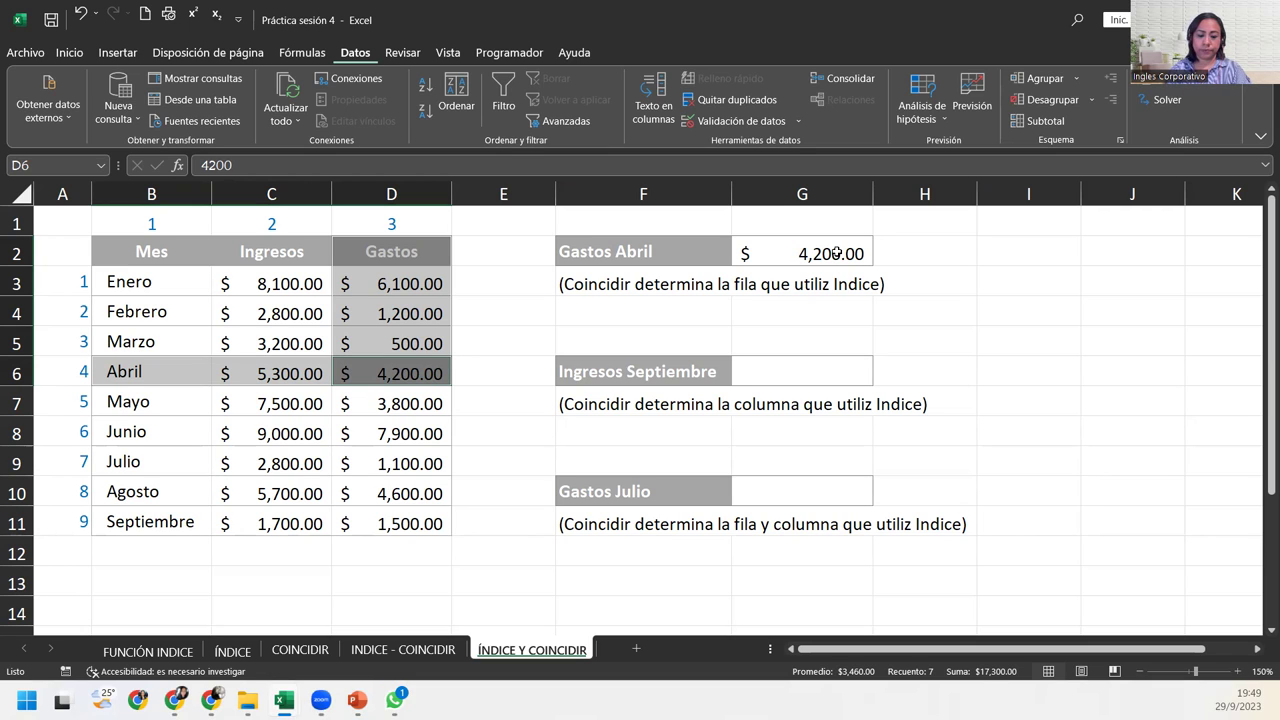
pyautogui.click(752, 380)
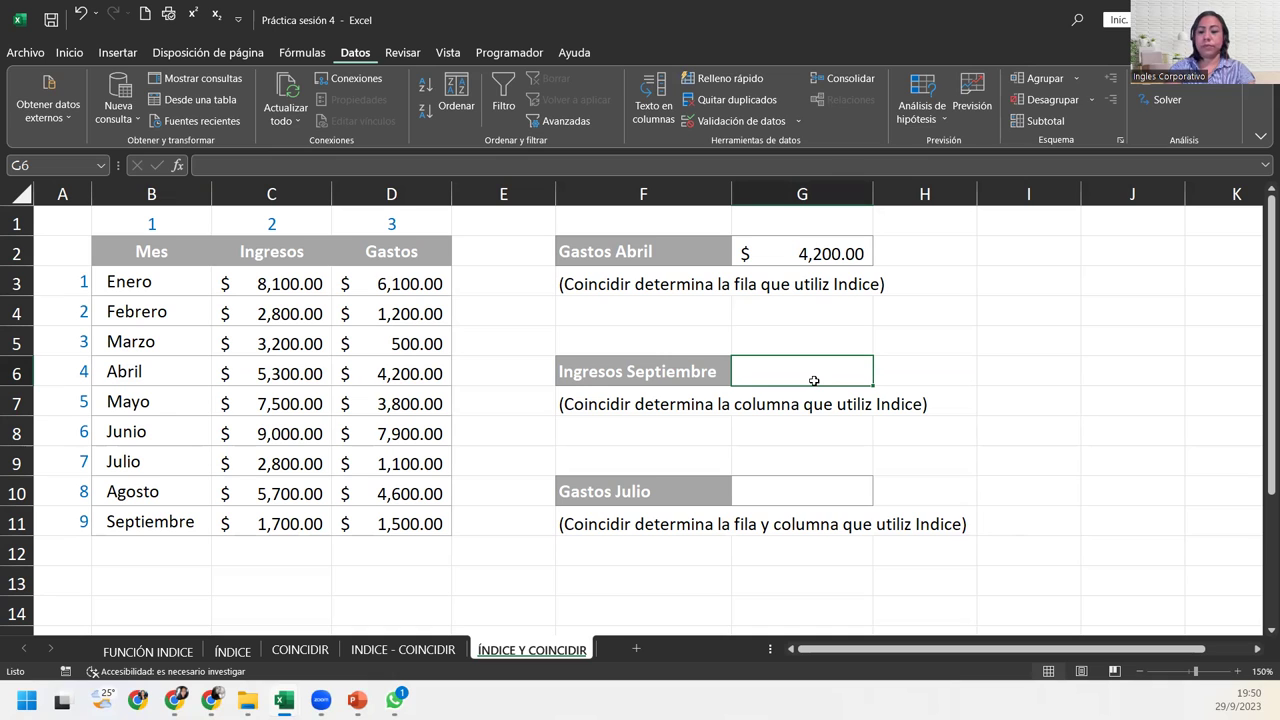
# Enter =INDICE(B3:D11;9;COINCIDIR( in G6, correcting a typo in the function name.
pyautogui.write('=')
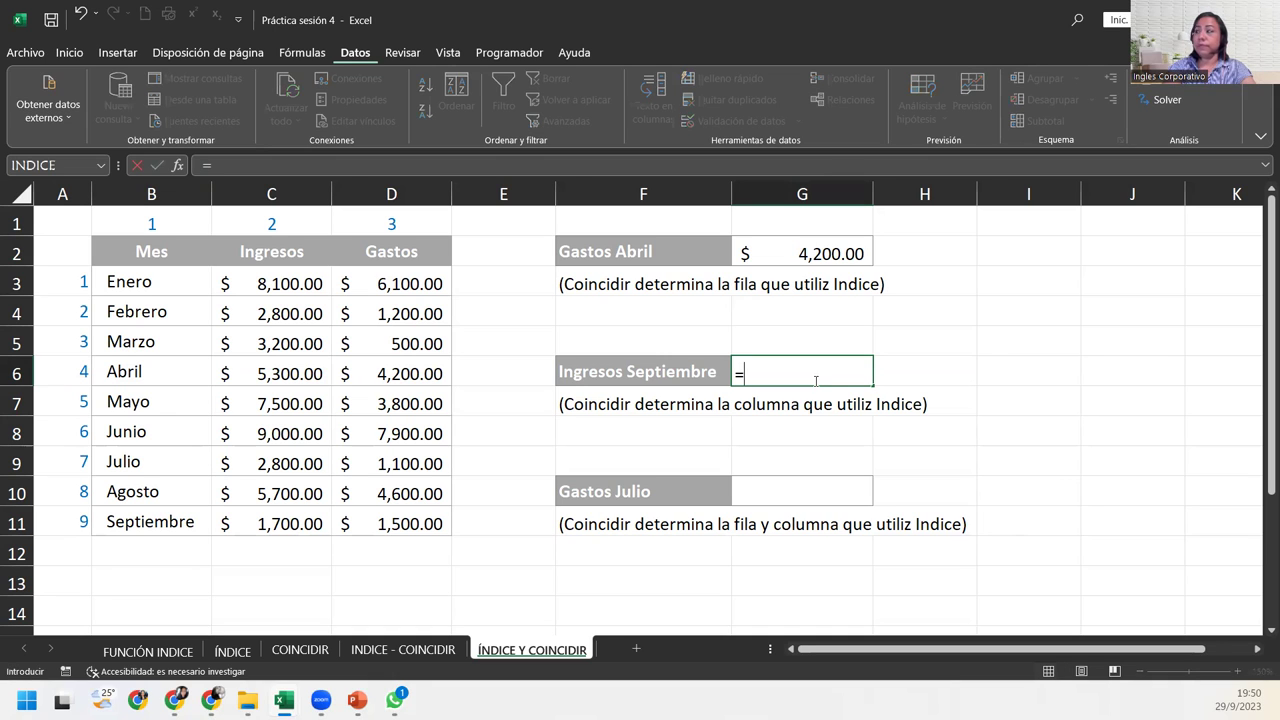
pyautogui.write('inid')
pyautogui.press('BackSpace')
pyautogui.press('BackSpace')
pyautogui.write('d')
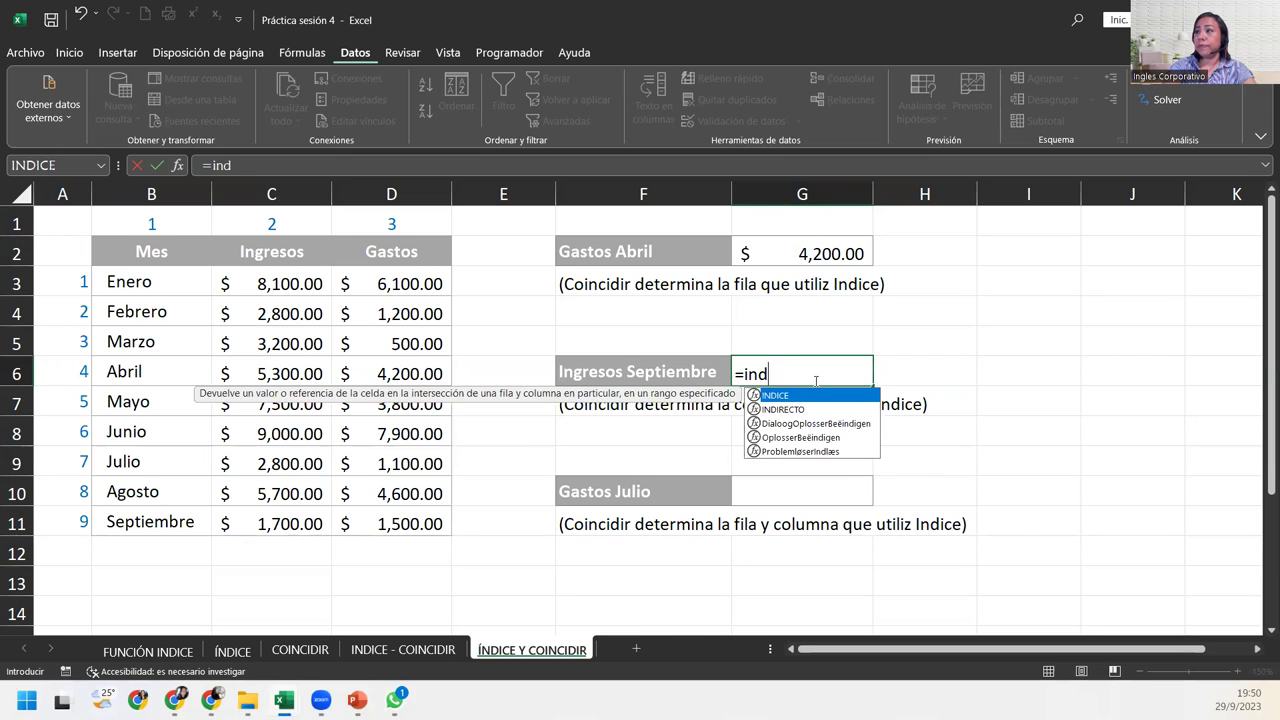
pyautogui.press('Tab')
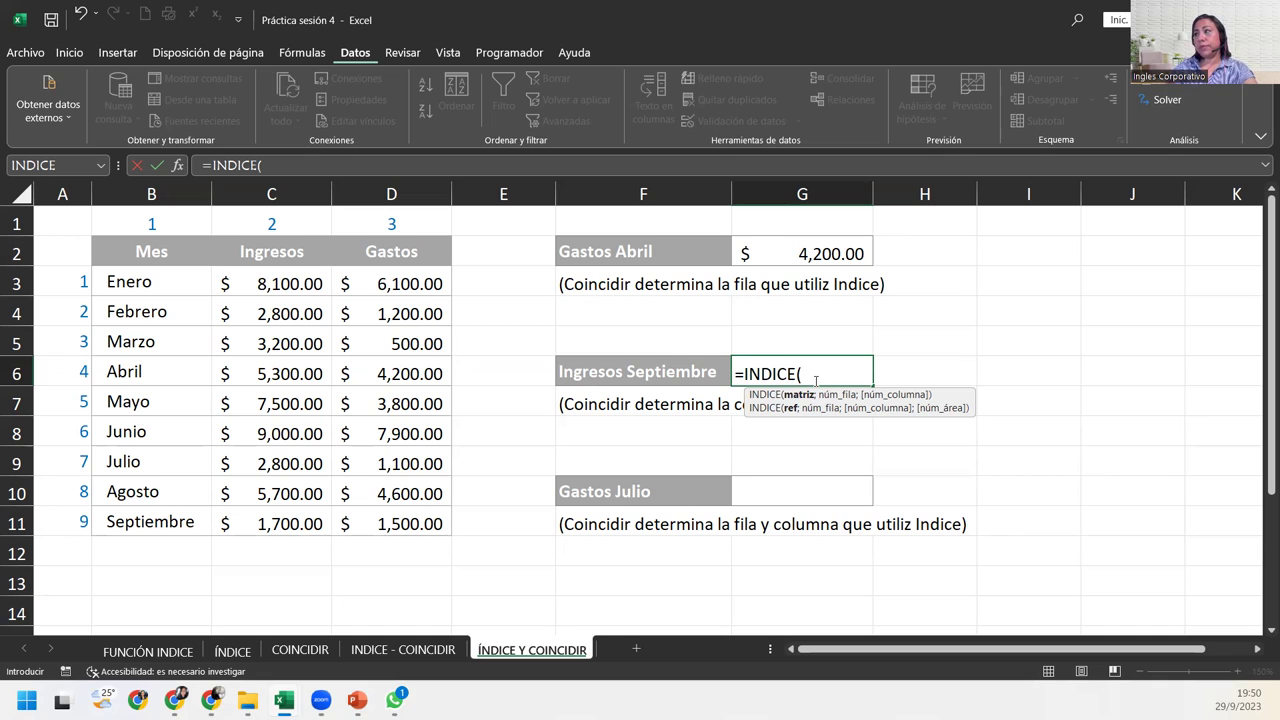
pyautogui.click(146, 282)
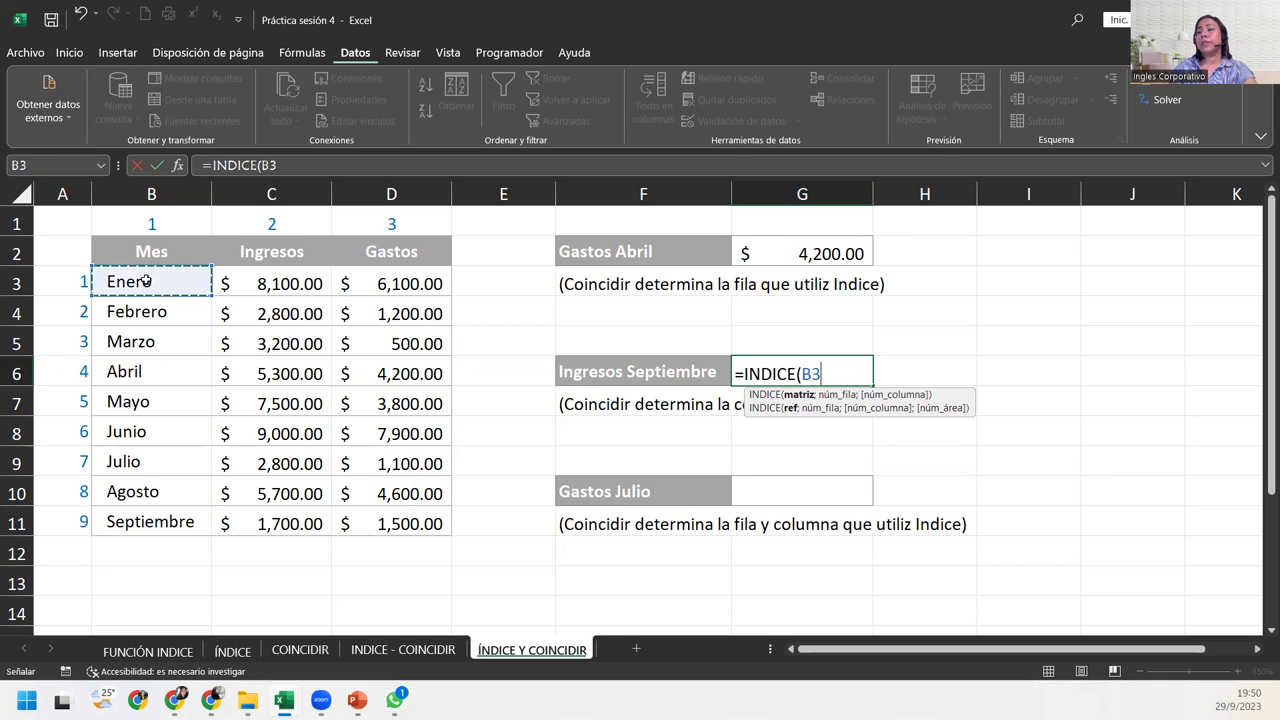
pyautogui.moveTo(146, 282); pyautogui.dragTo(386, 524)
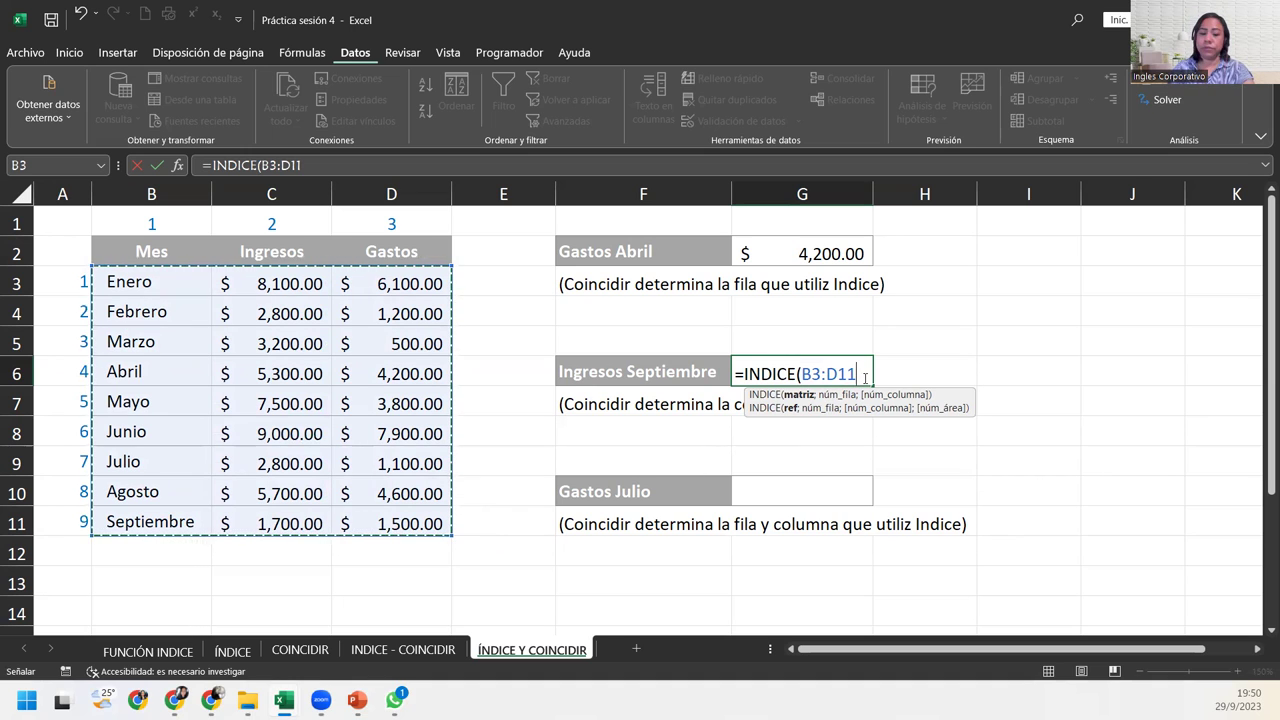
pyautogui.write(';')
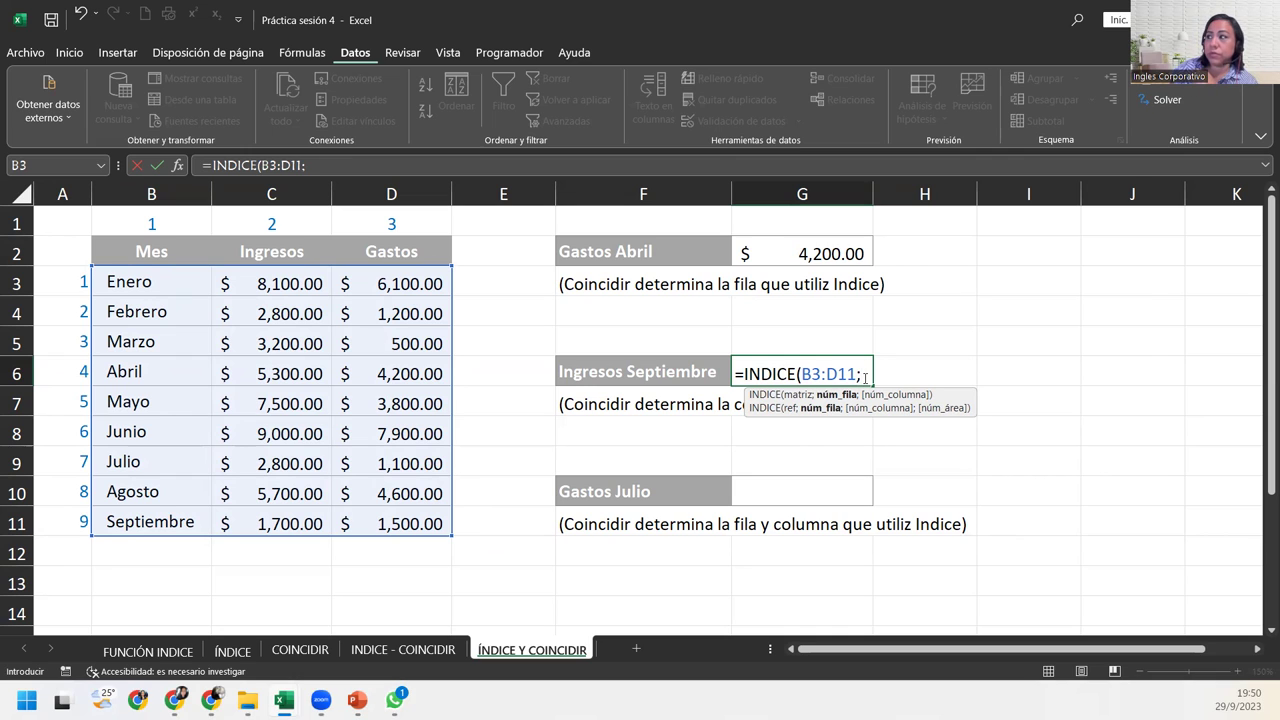
pyautogui.write('9')
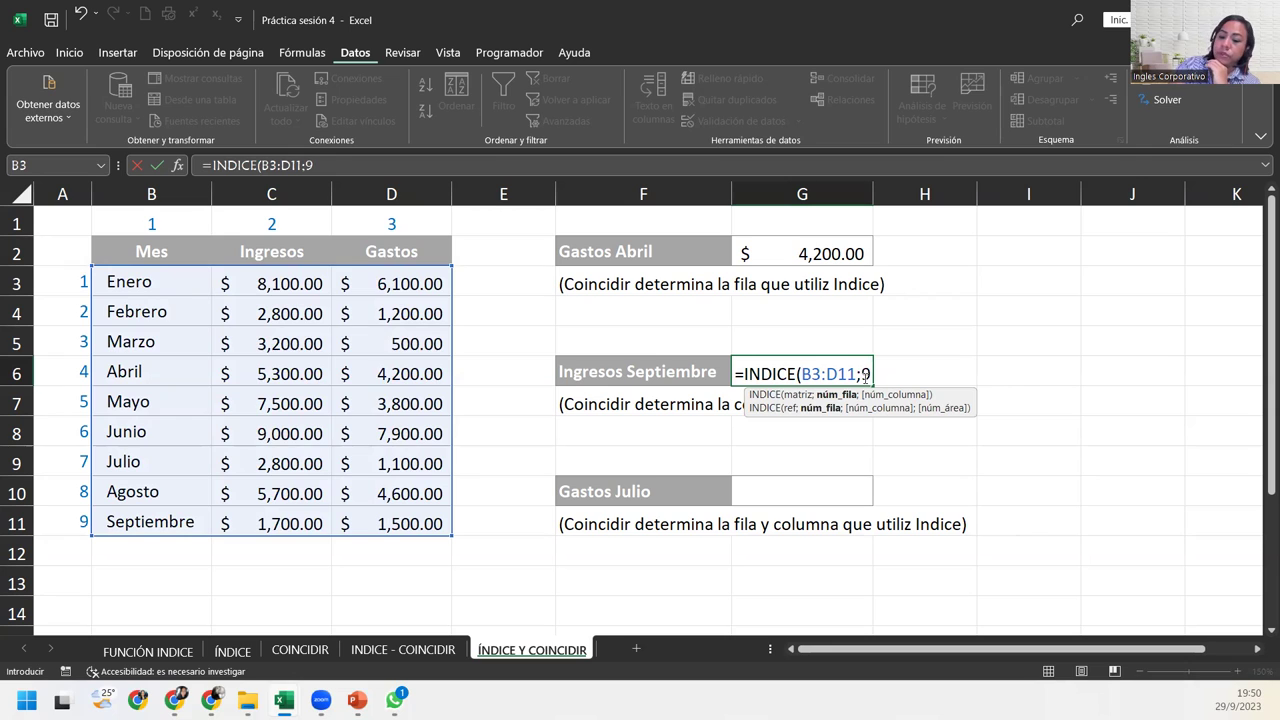
pyautogui.write(';')
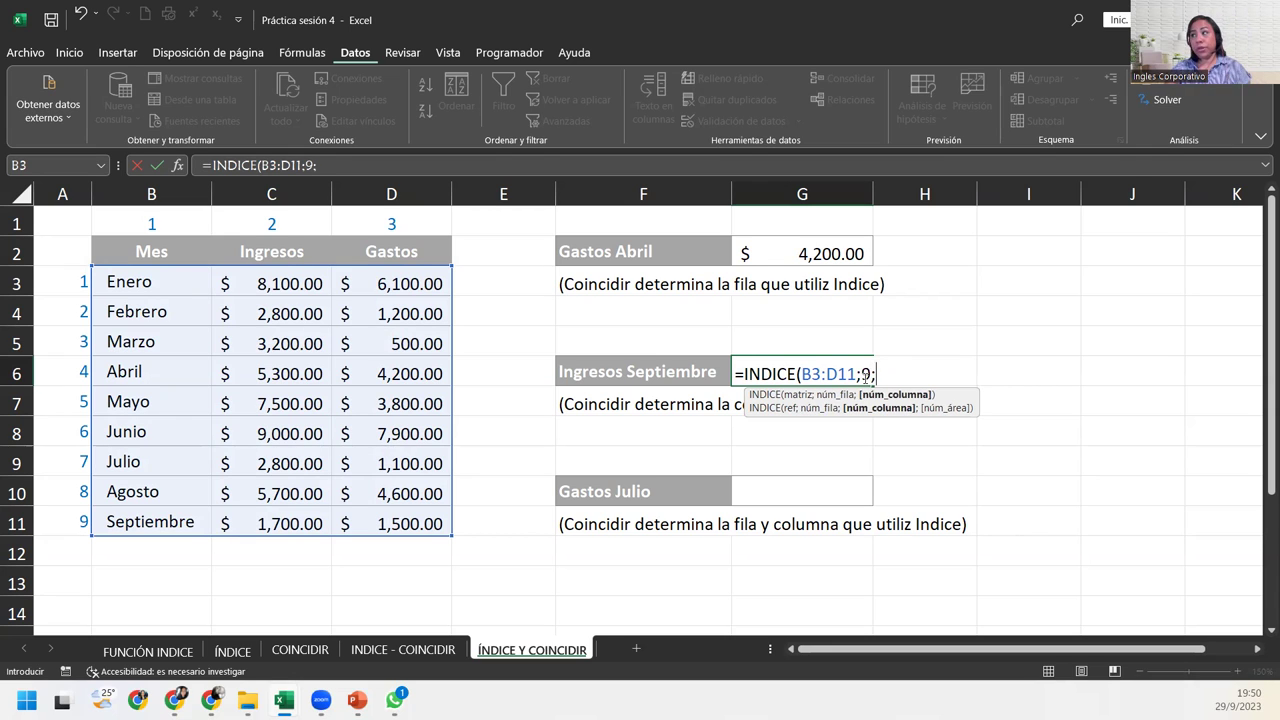
pyautogui.write('coin')
pyautogui.press('Tab')
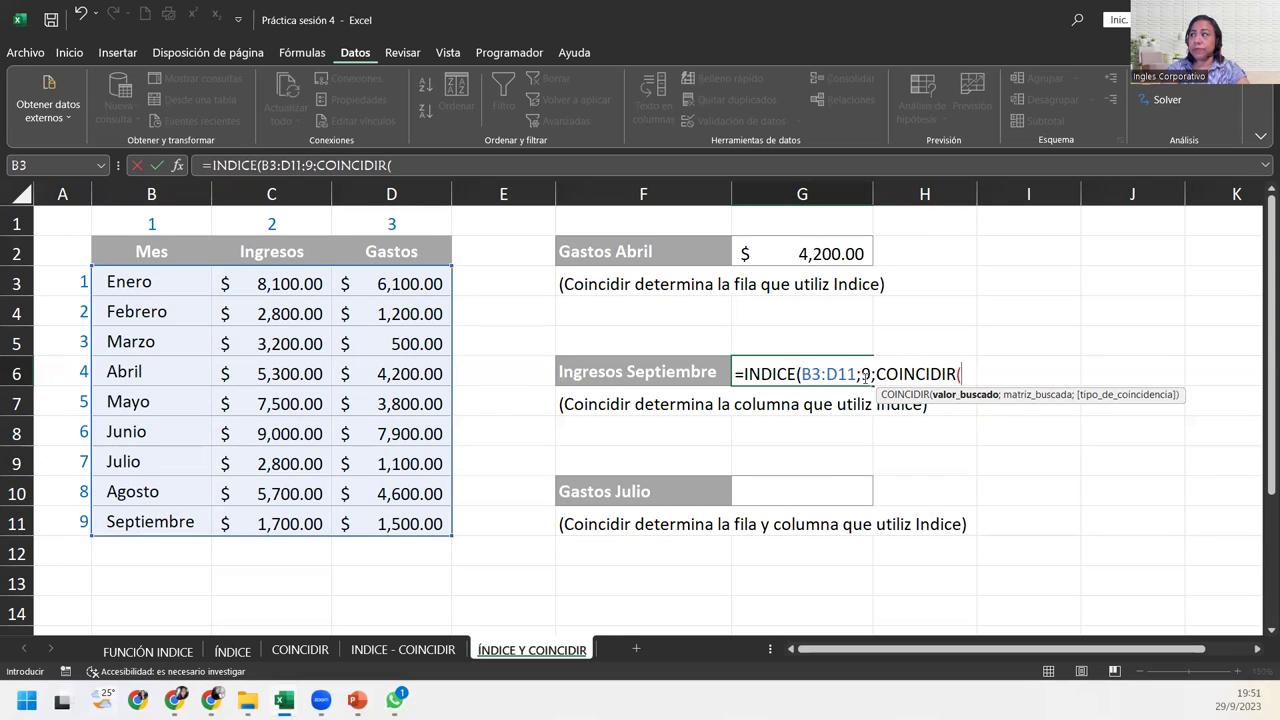
# Finish G6 with COINCIDIR("Ingresos";B2:D2;0)) and confirm it with Ctrl+Enter.
pyautogui.write('"')
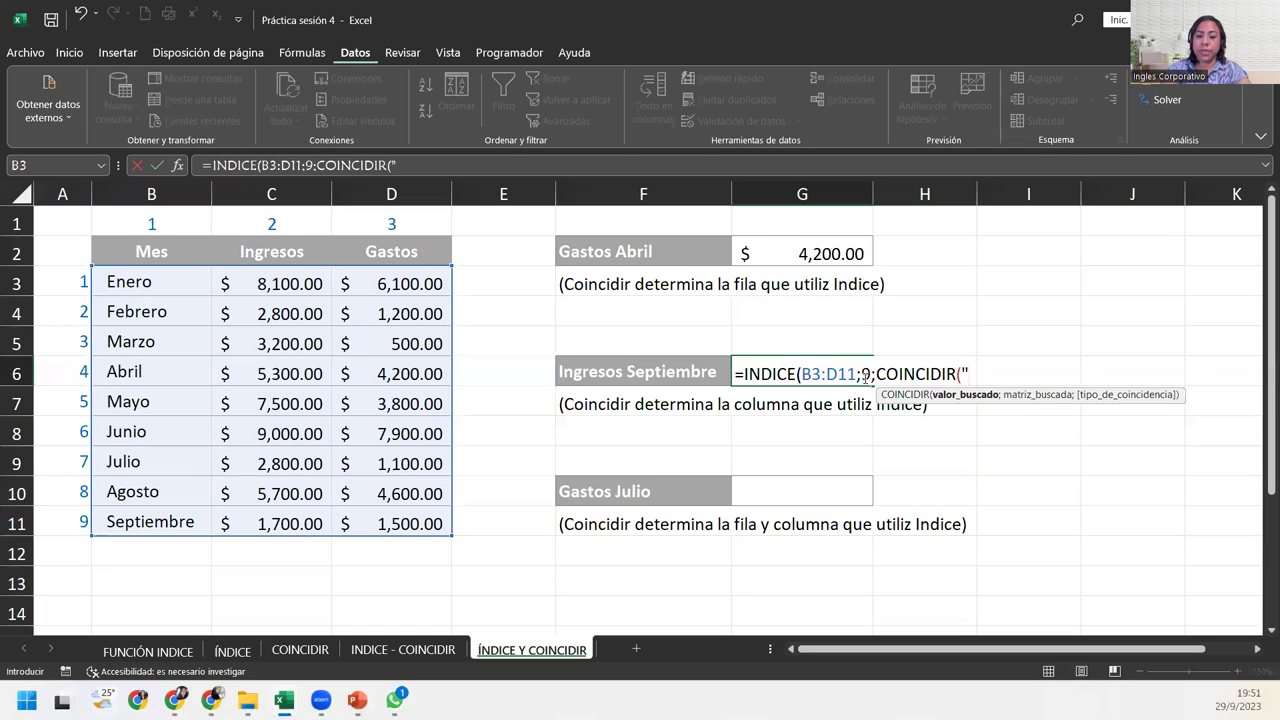
pyautogui.write('Ingresos')
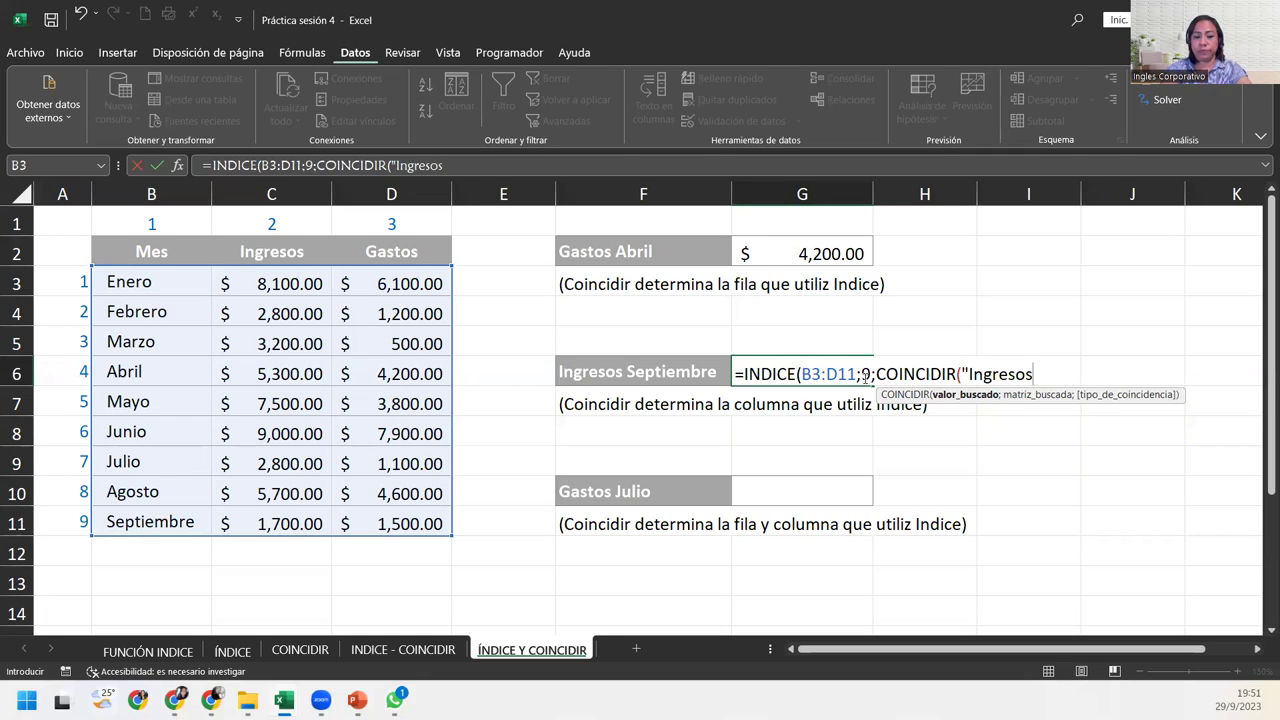
pyautogui.write('"')
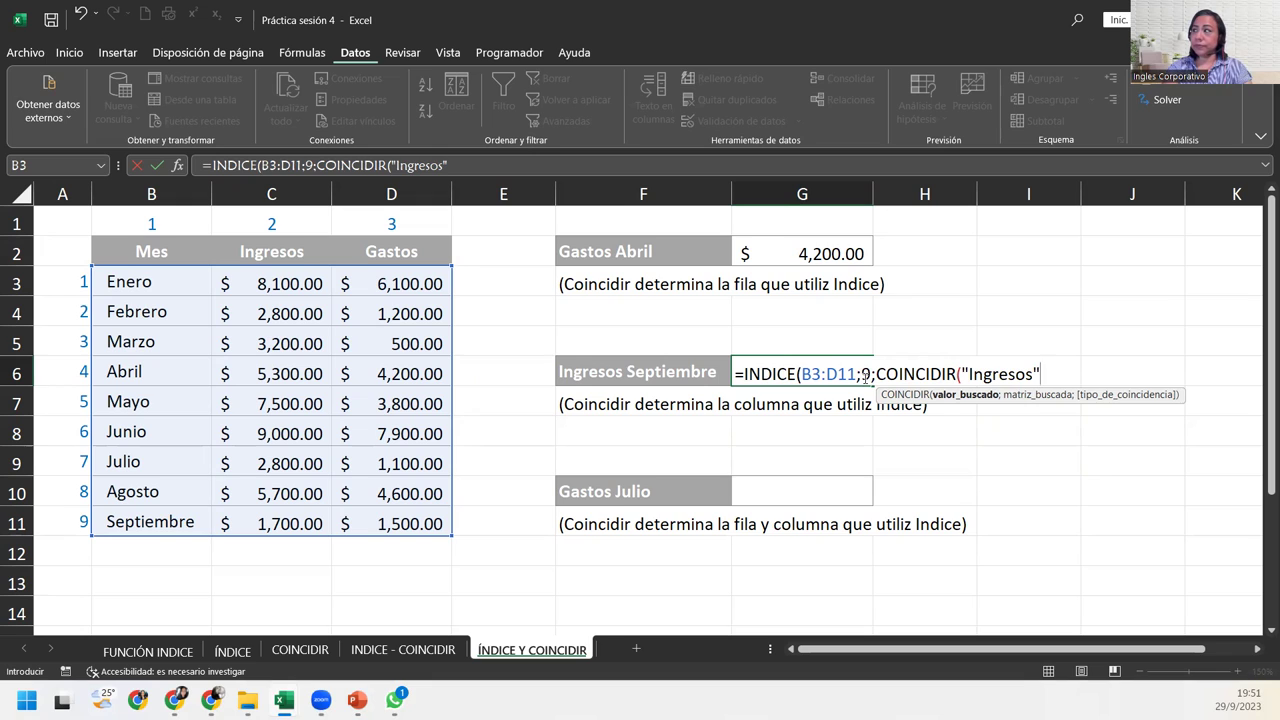
pyautogui.write(';')
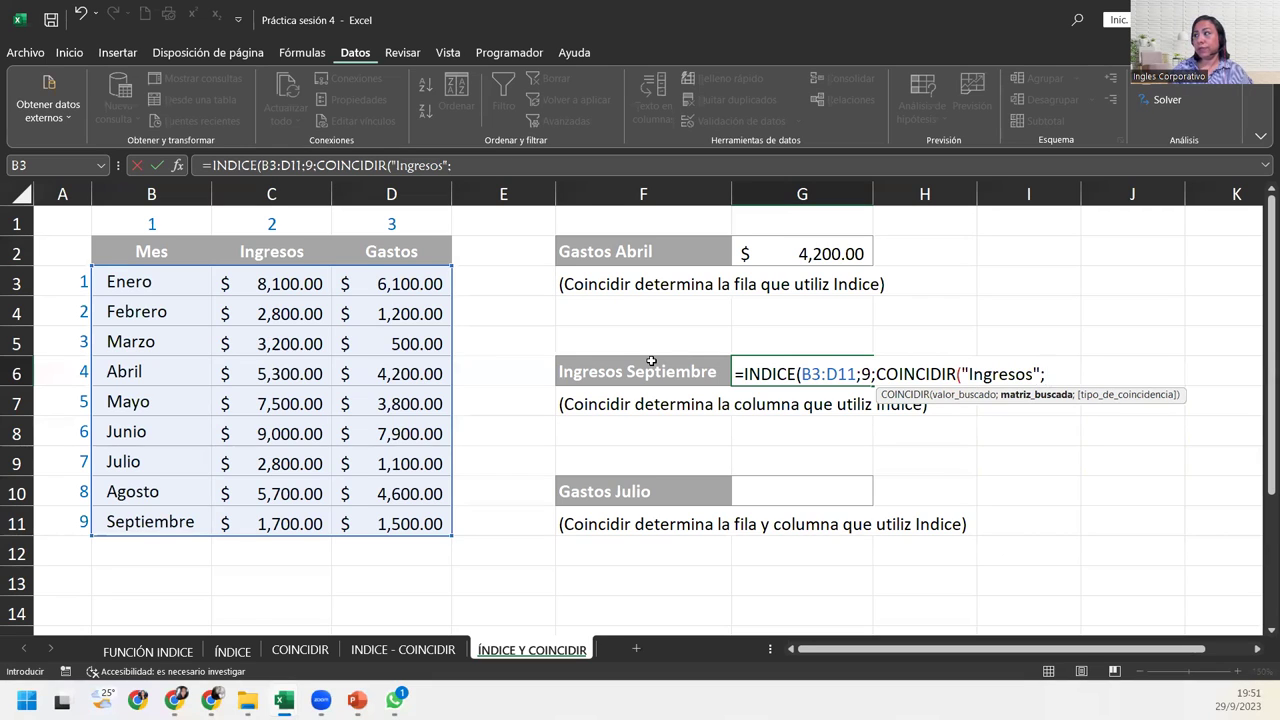
pyautogui.click(125, 244)
pyautogui.moveTo(125, 244); pyautogui.dragTo(403, 255)
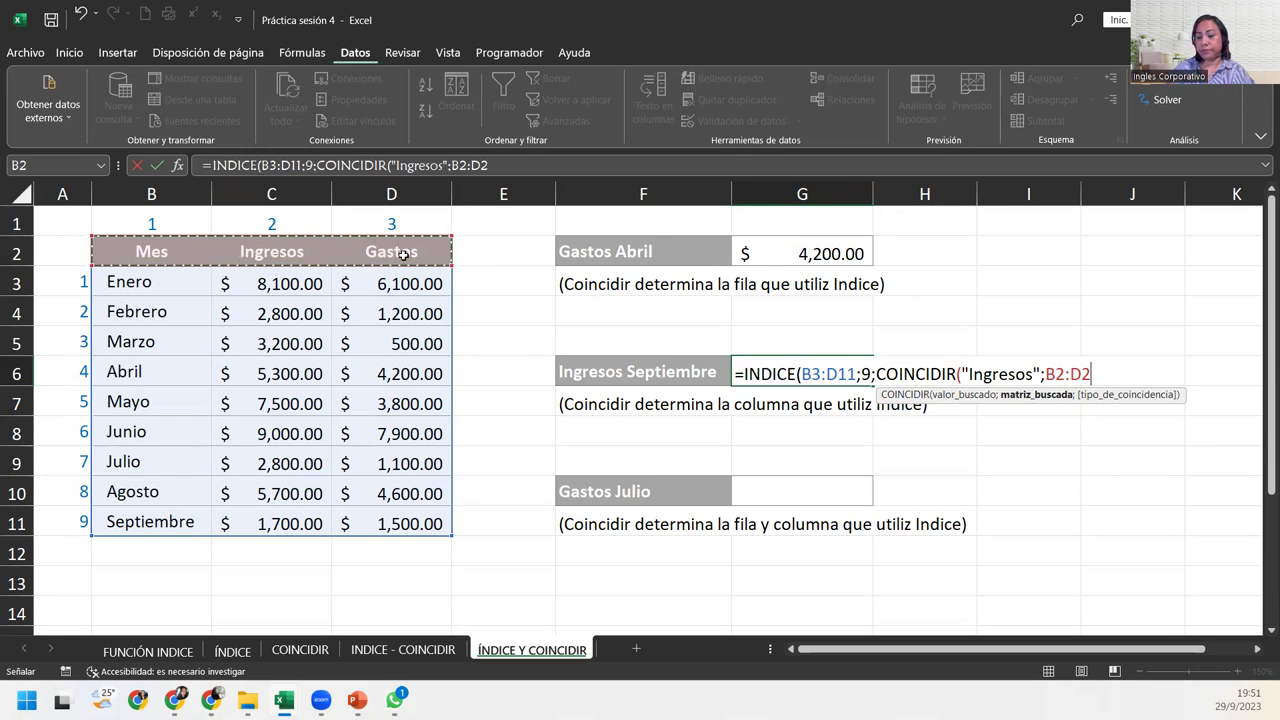
pyautogui.write(';')
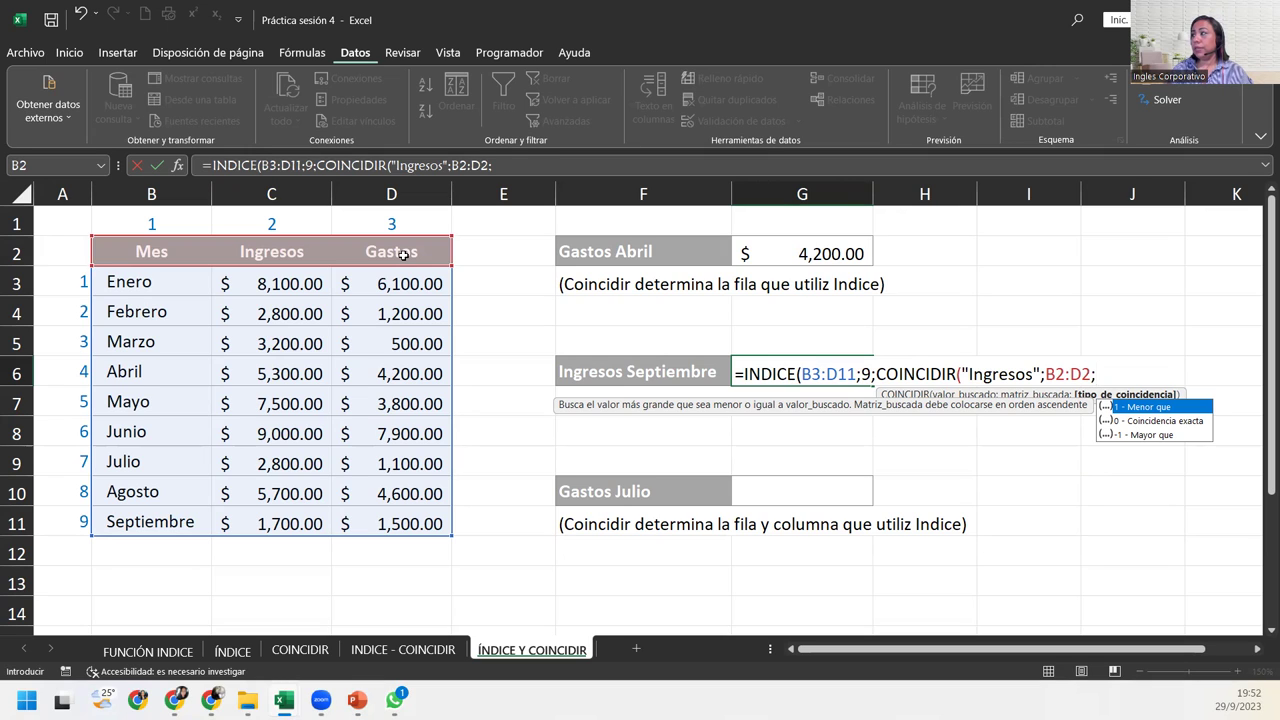
pyautogui.write('0')
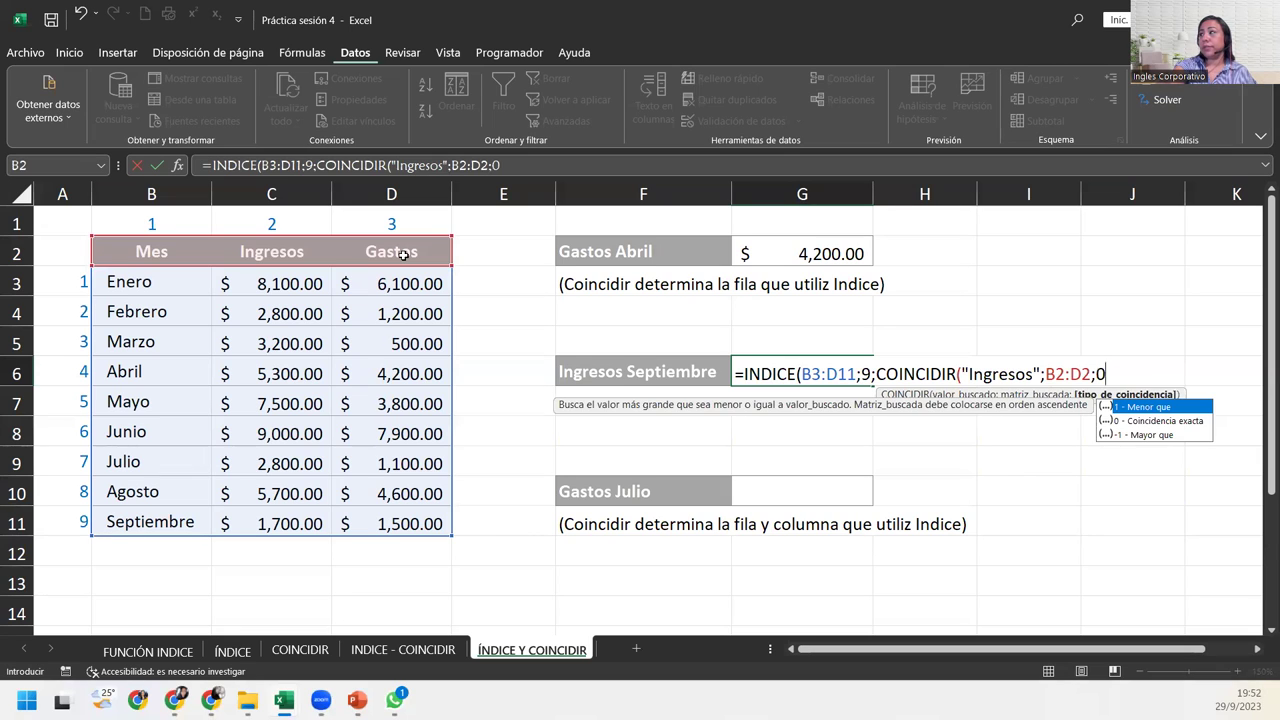
pyautogui.write('))')
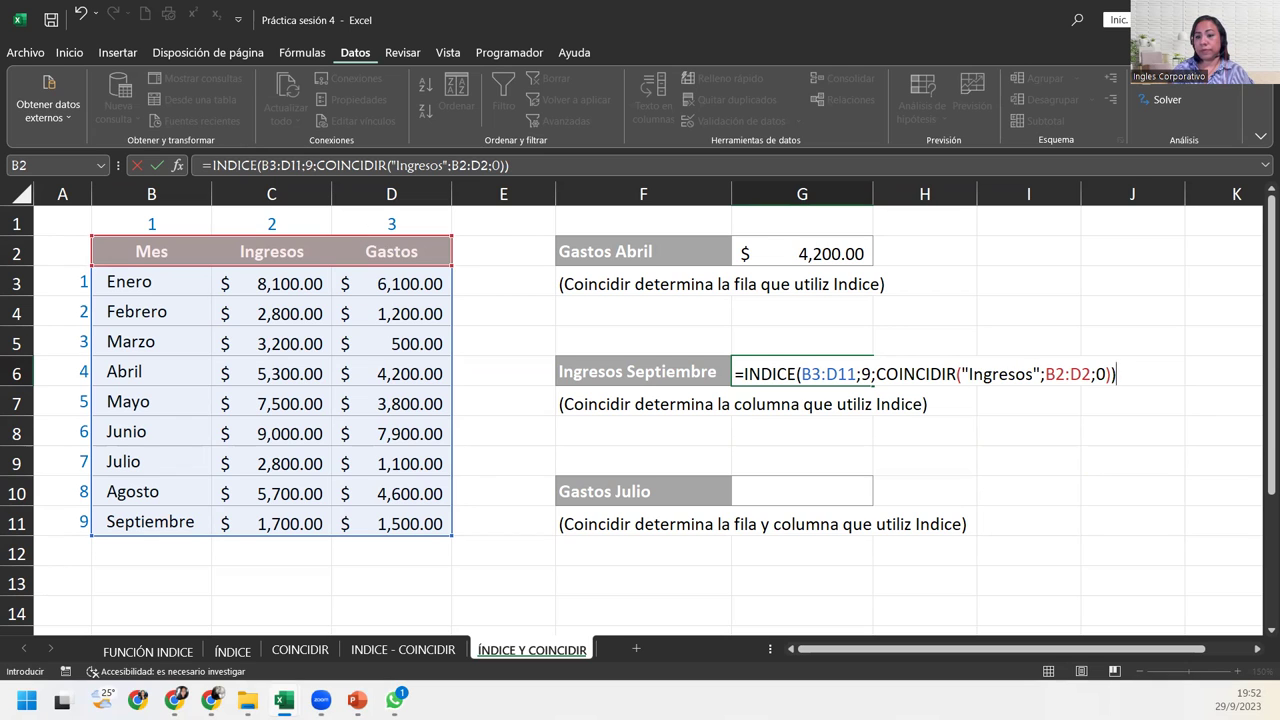
pyautogui.hotkey('ctrl', 'Return')
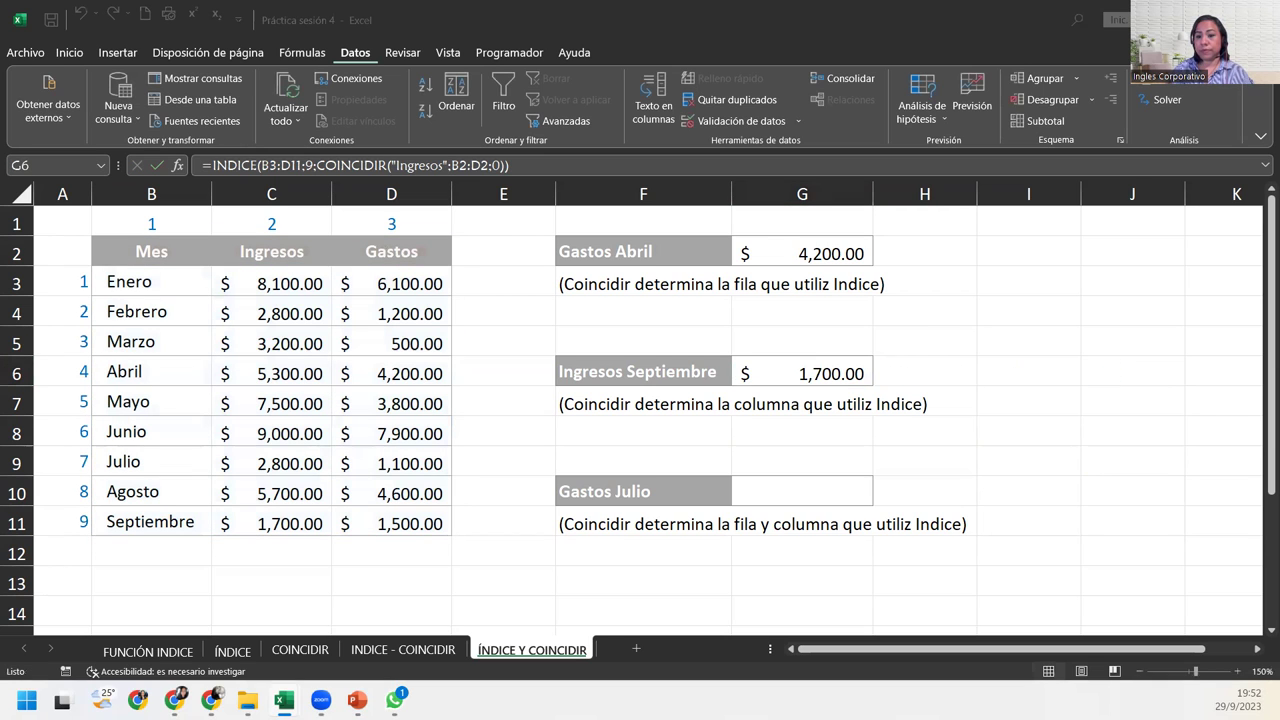
# Reopen G6's INDICE/COINCIDIR formula inside the cell and move to its end.
pyautogui.press('F2')
pyautogui.press('Escape')
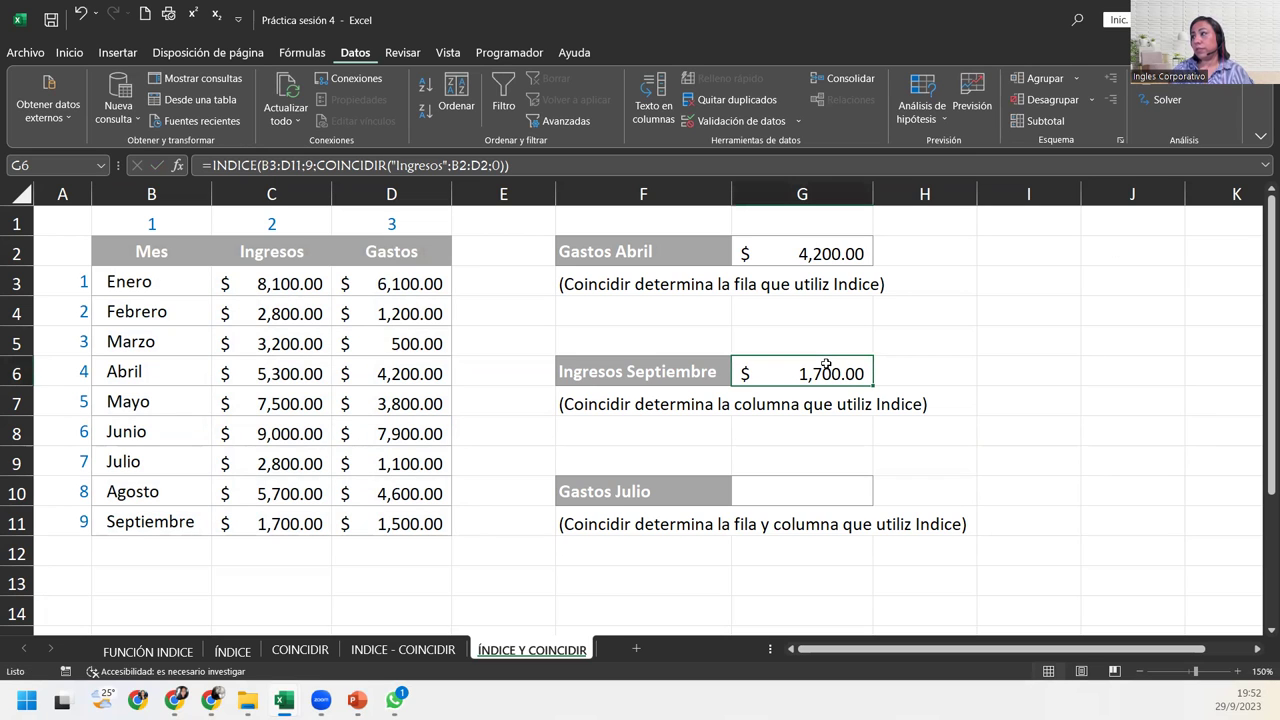
pyautogui.doubleClick(847, 373)
pyautogui.click(1114, 374)
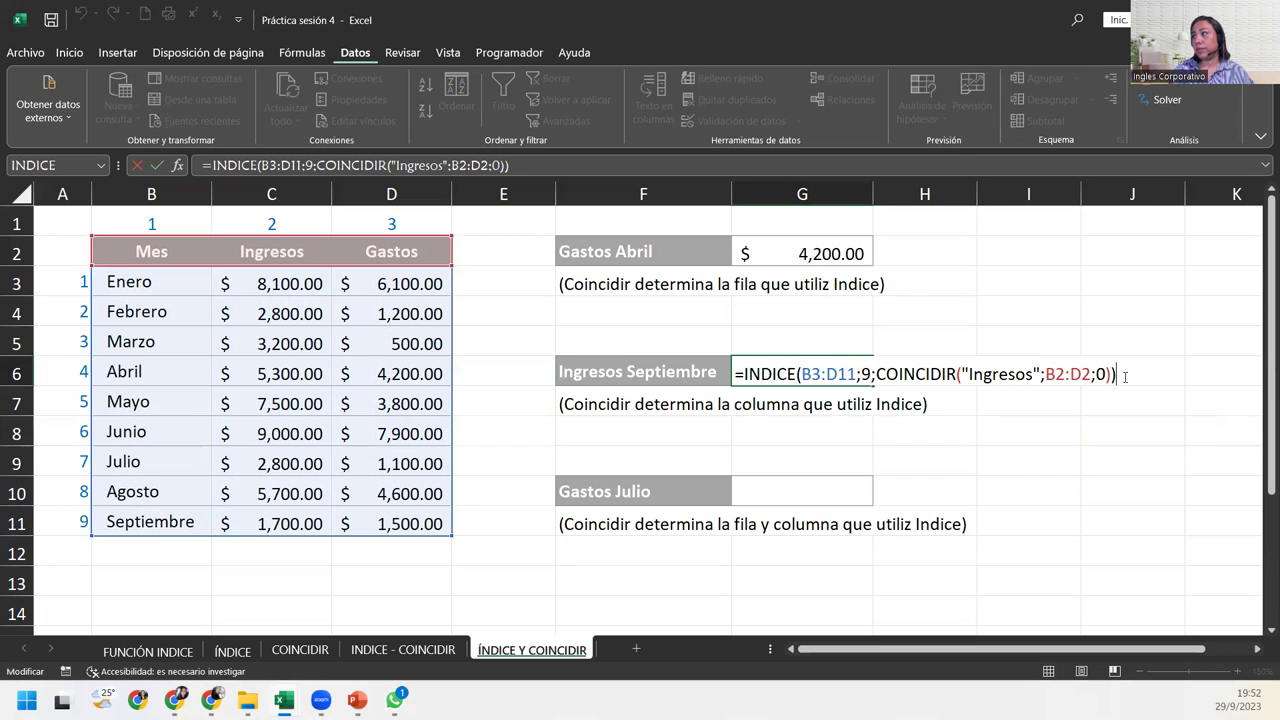
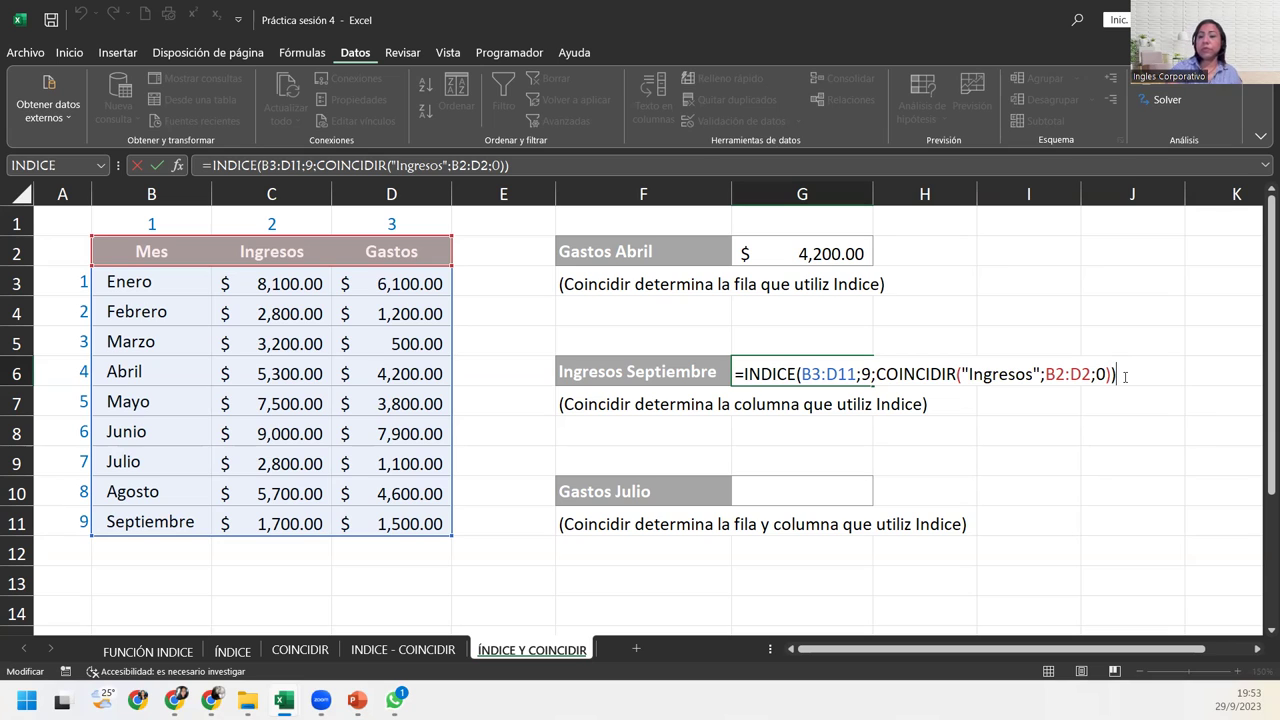
# Commit the G6 formula so Ingresos Septiembre shows $ 1,700.00, then select cell G10.
pyautogui.press('Return')
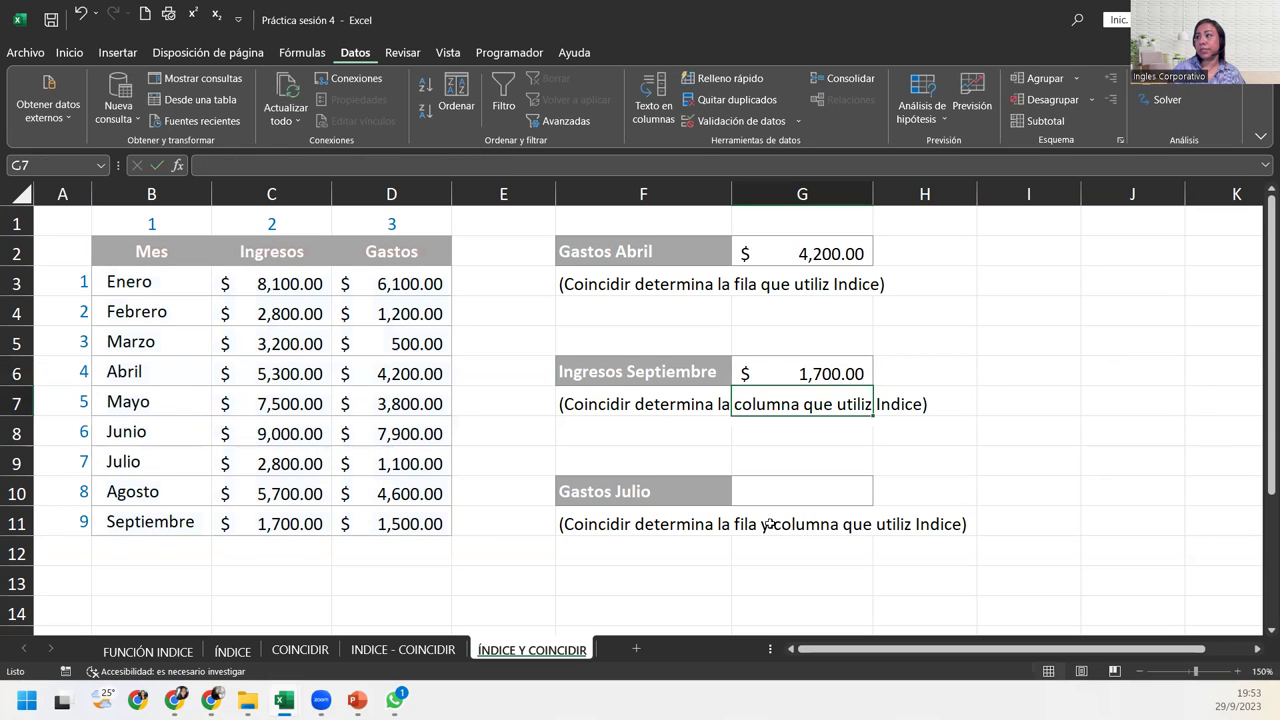
pyautogui.click(804, 497)
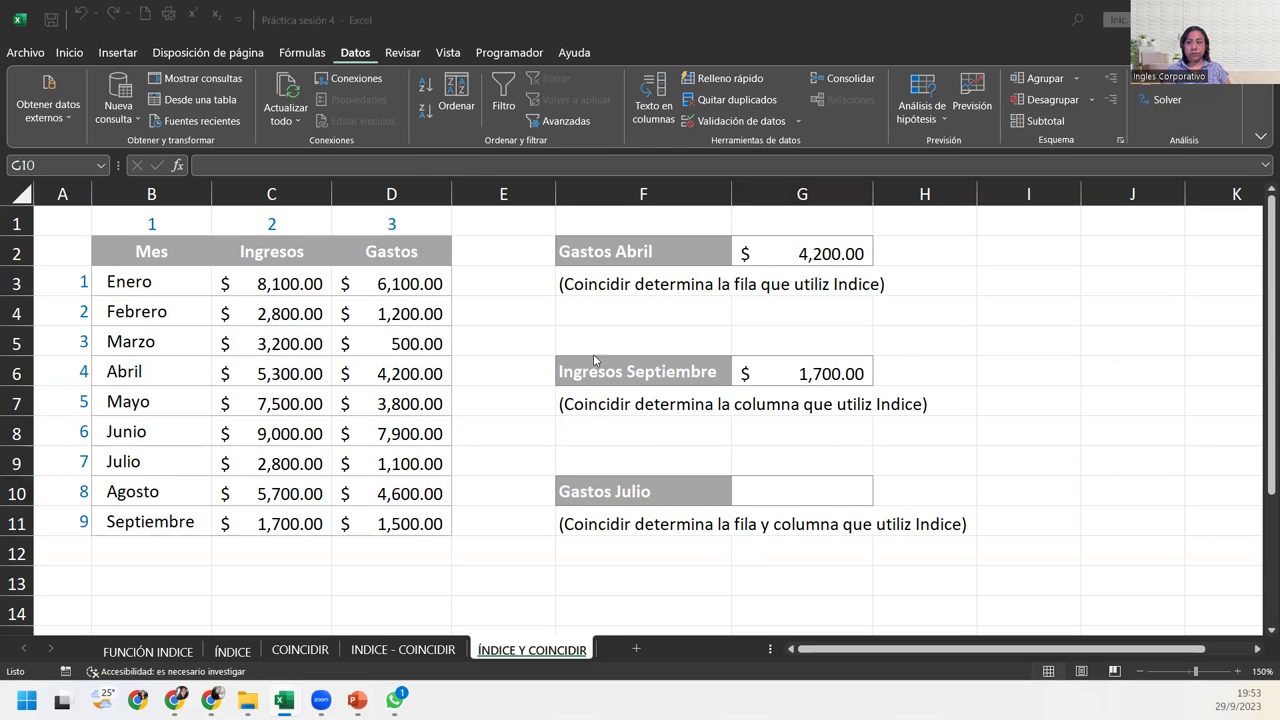
pyautogui.click(427, 649)
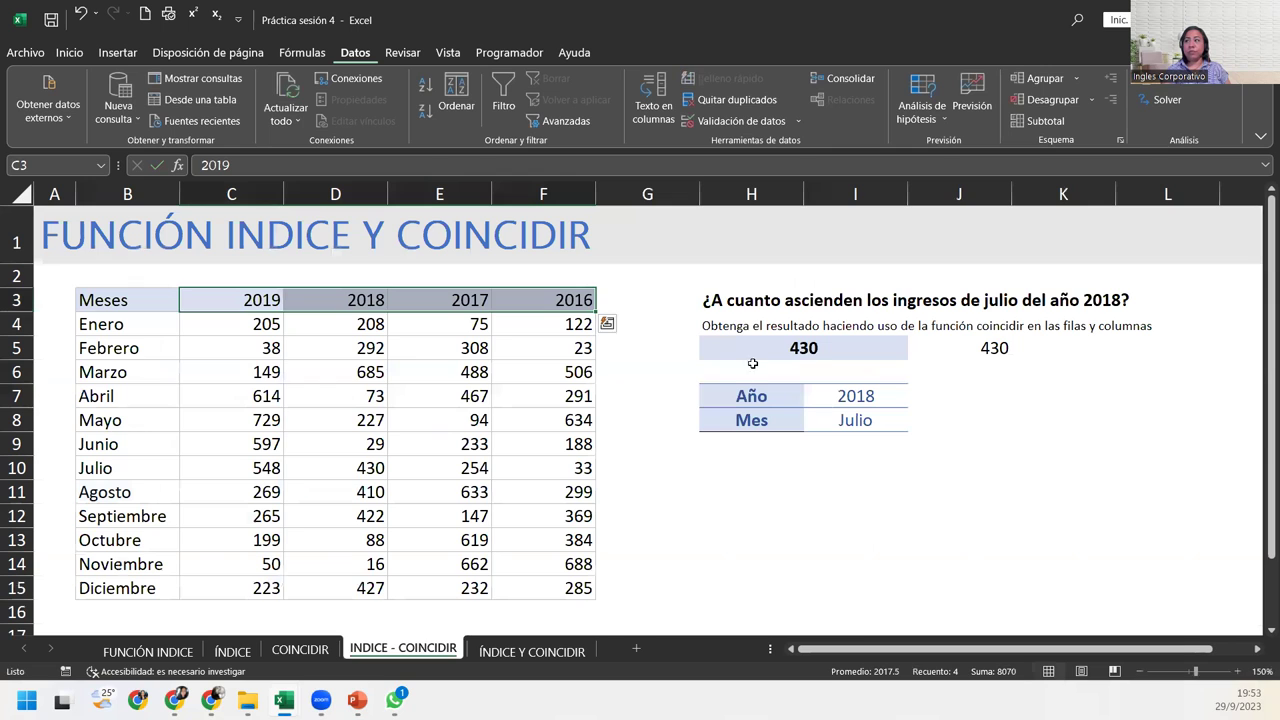
pyautogui.click(868, 350)
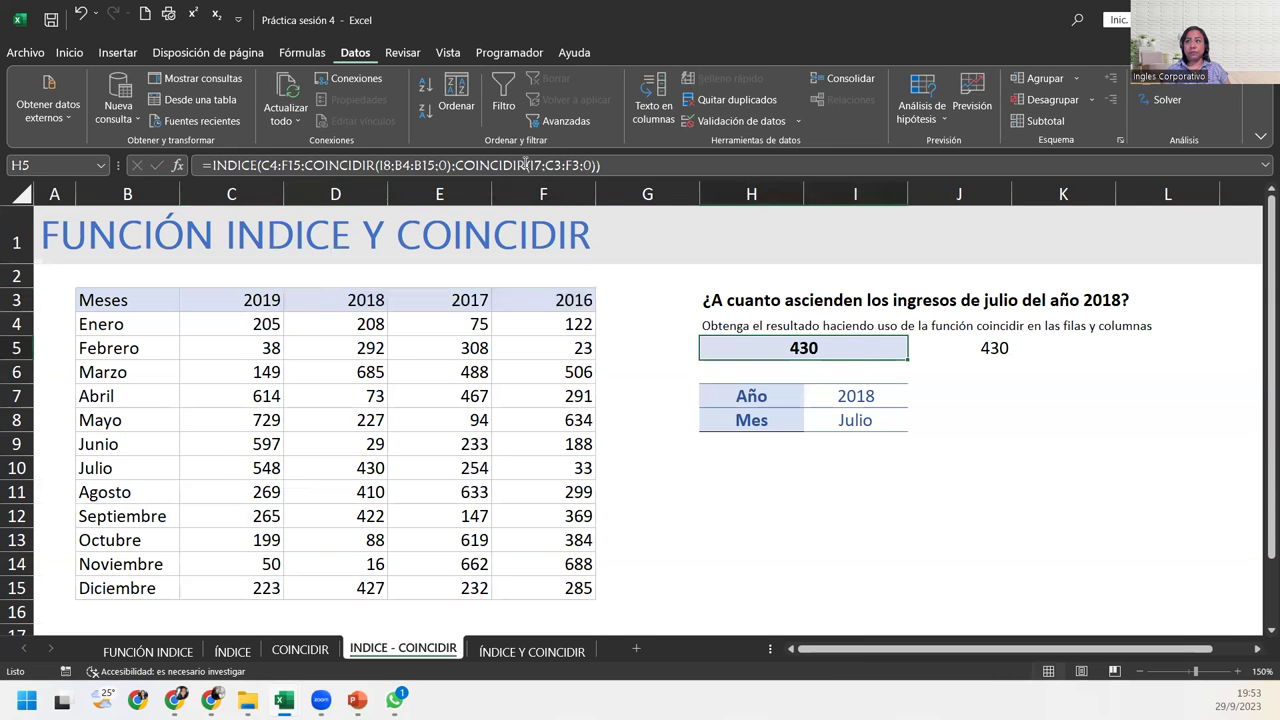
pyautogui.click(503, 652)
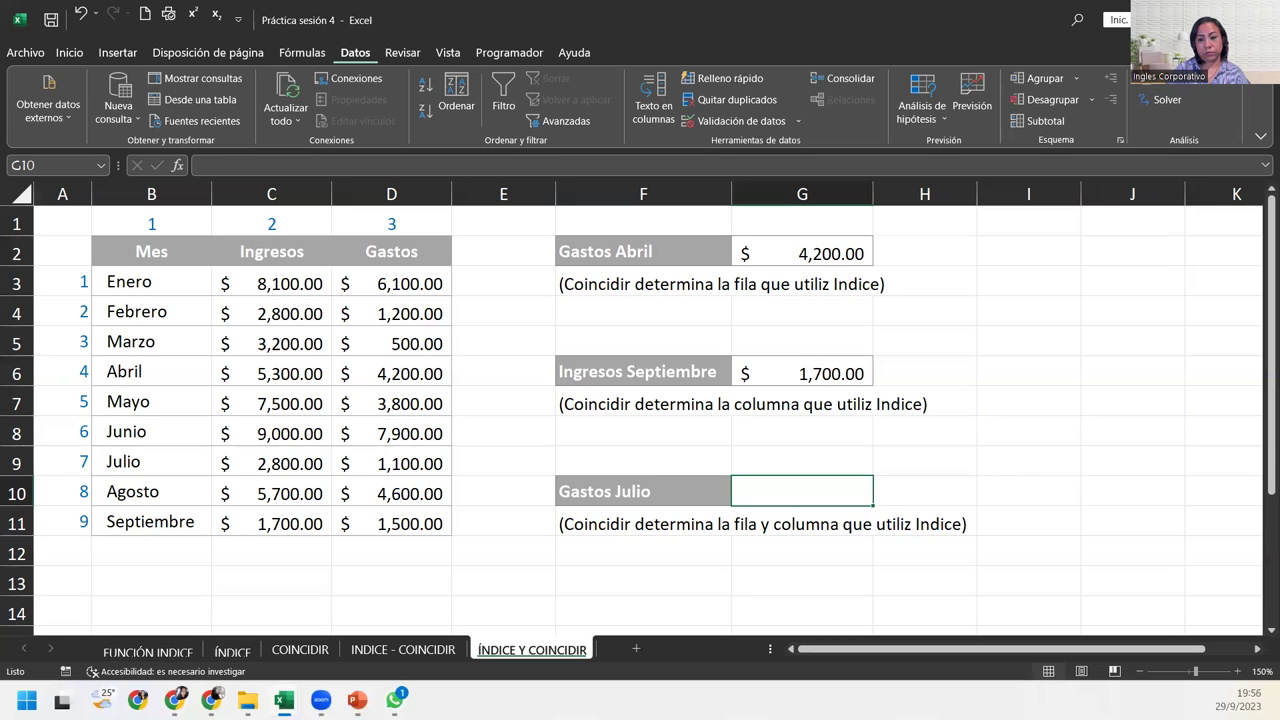
pyautogui.press('F2')
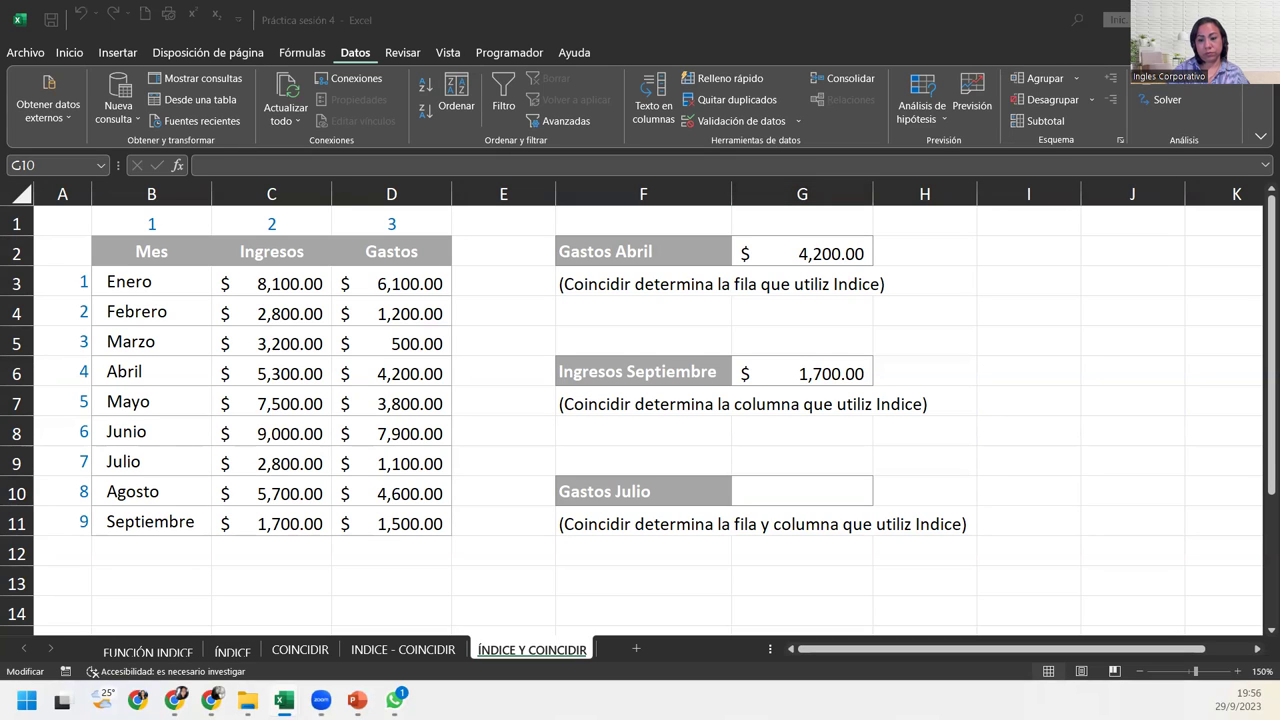
pyautogui.press('Escape')
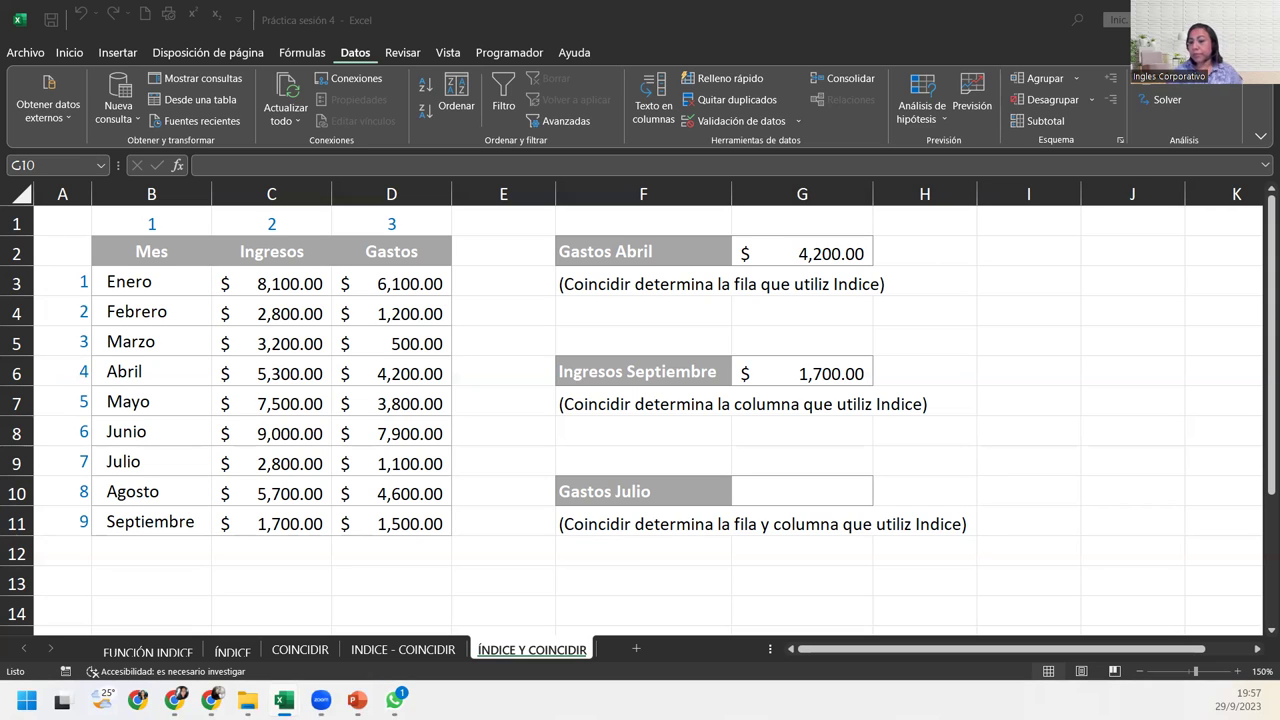
# In G10, type =INDICE(B3:D11;COINCIDIR("Julio";B3:B11;0); to locate Julio's row.
pyautogui.click(787, 488)
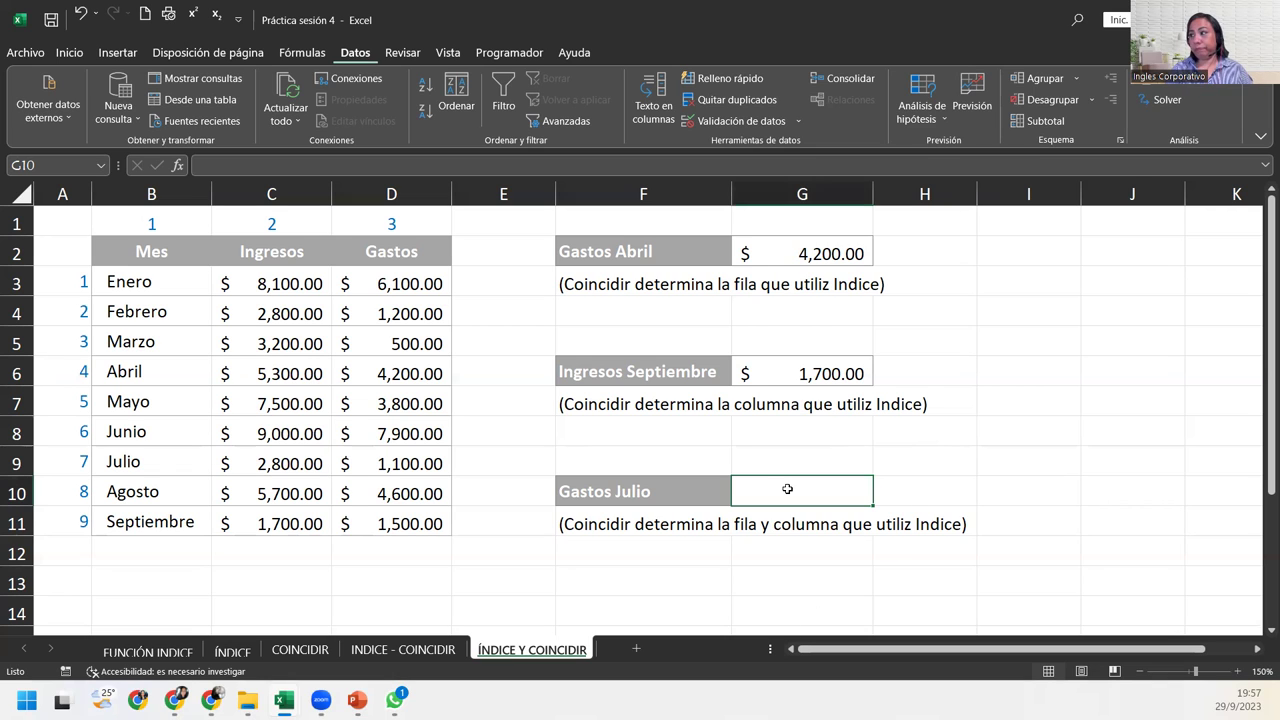
pyautogui.write('=')
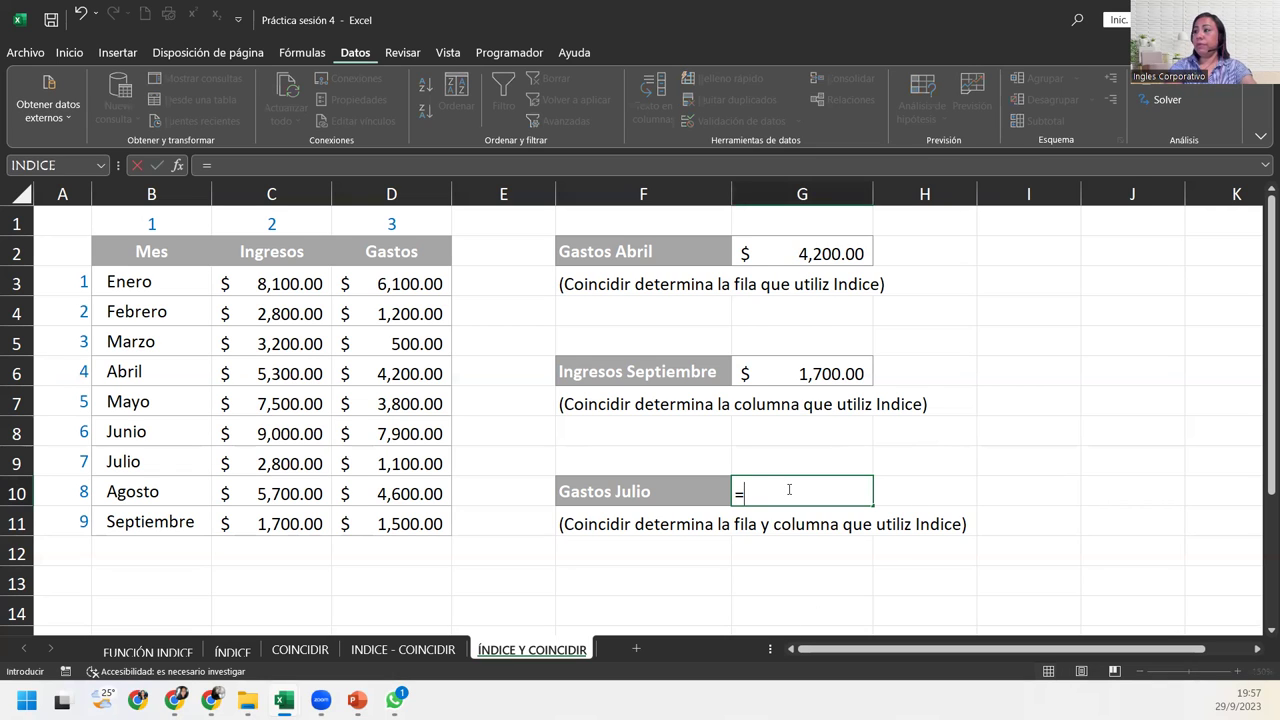
pyautogui.write('indi')
pyautogui.press('Tab')
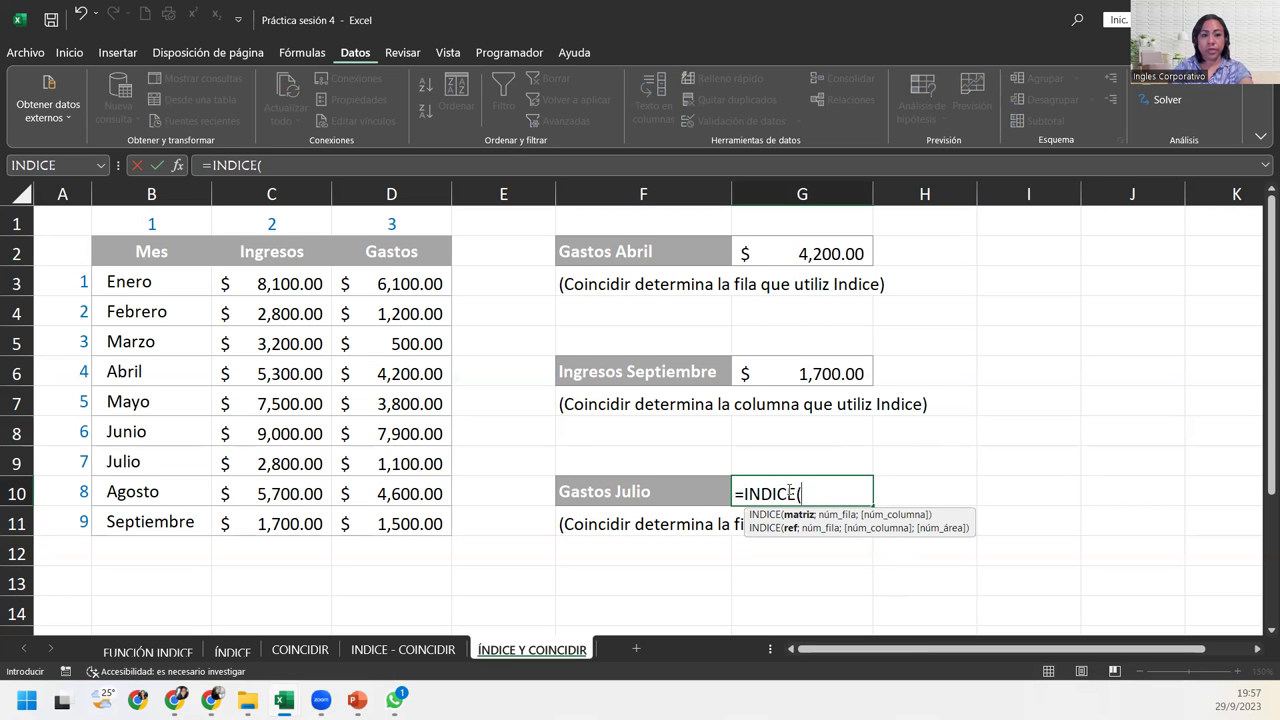
pyautogui.moveTo(160, 285); pyautogui.dragTo(372, 519)
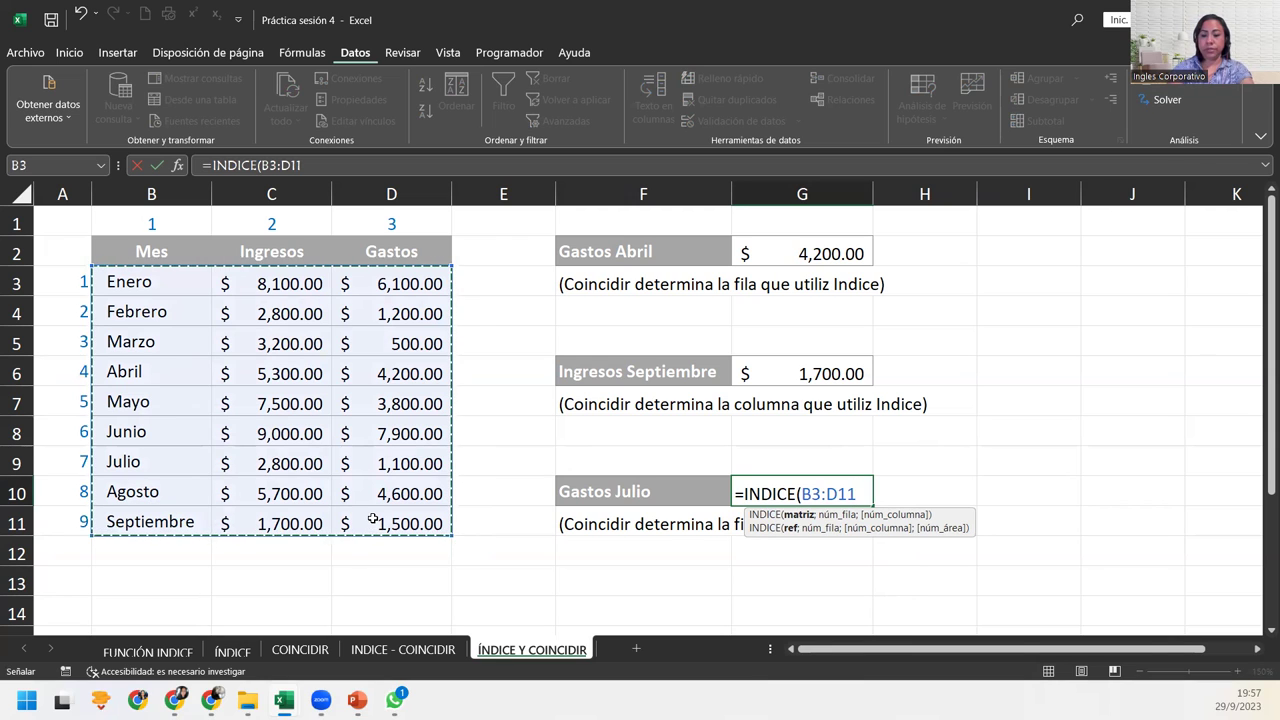
pyautogui.write(';')
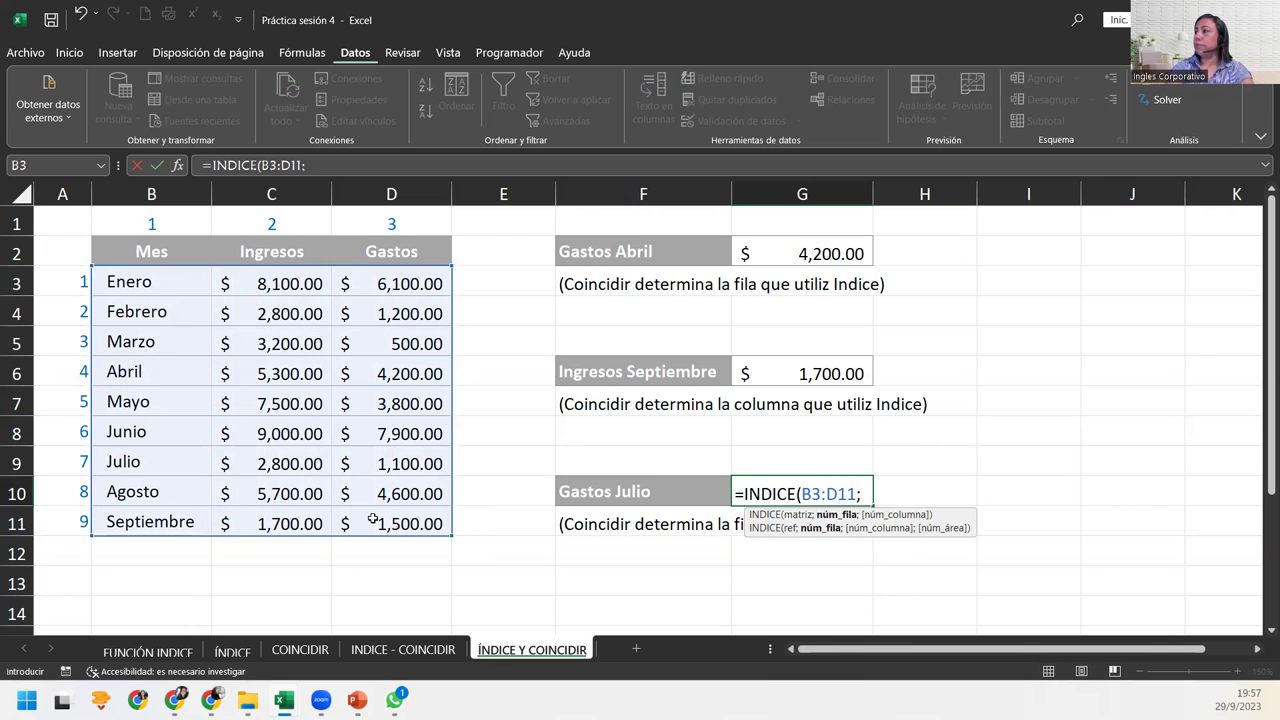
pyautogui.write('coinci')
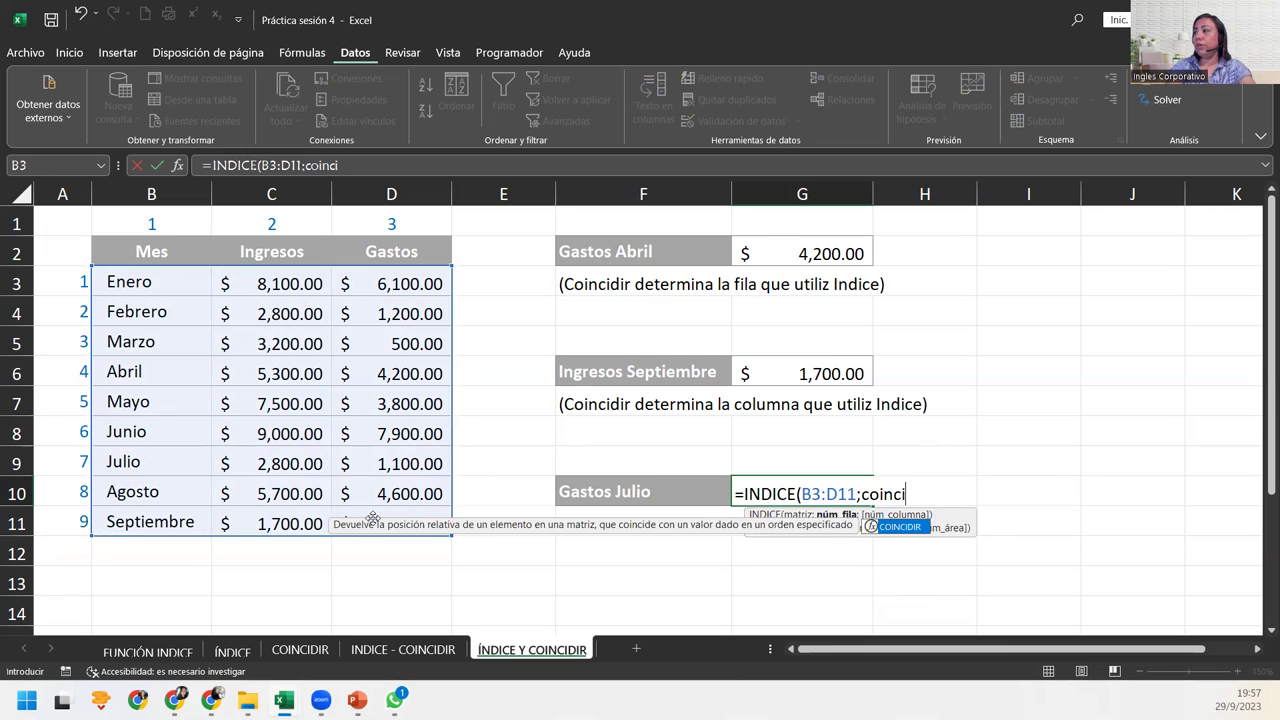
pyautogui.press('Tab')
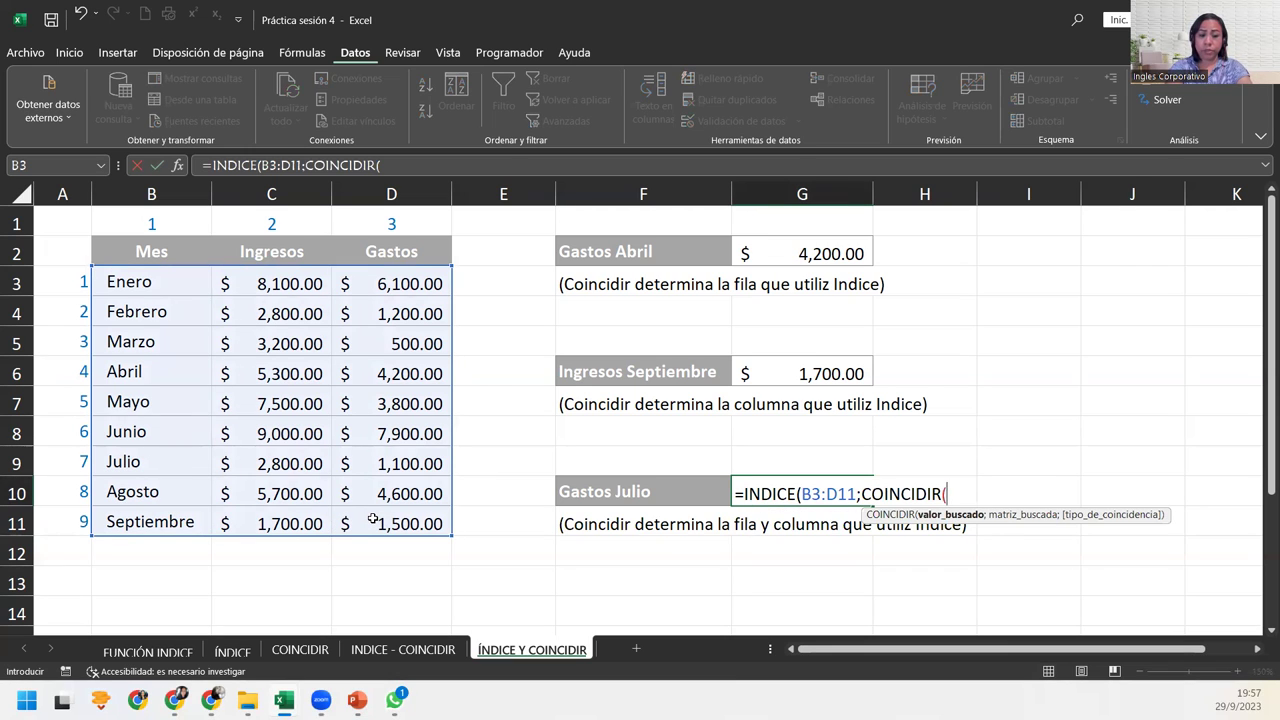
pyautogui.write('"')
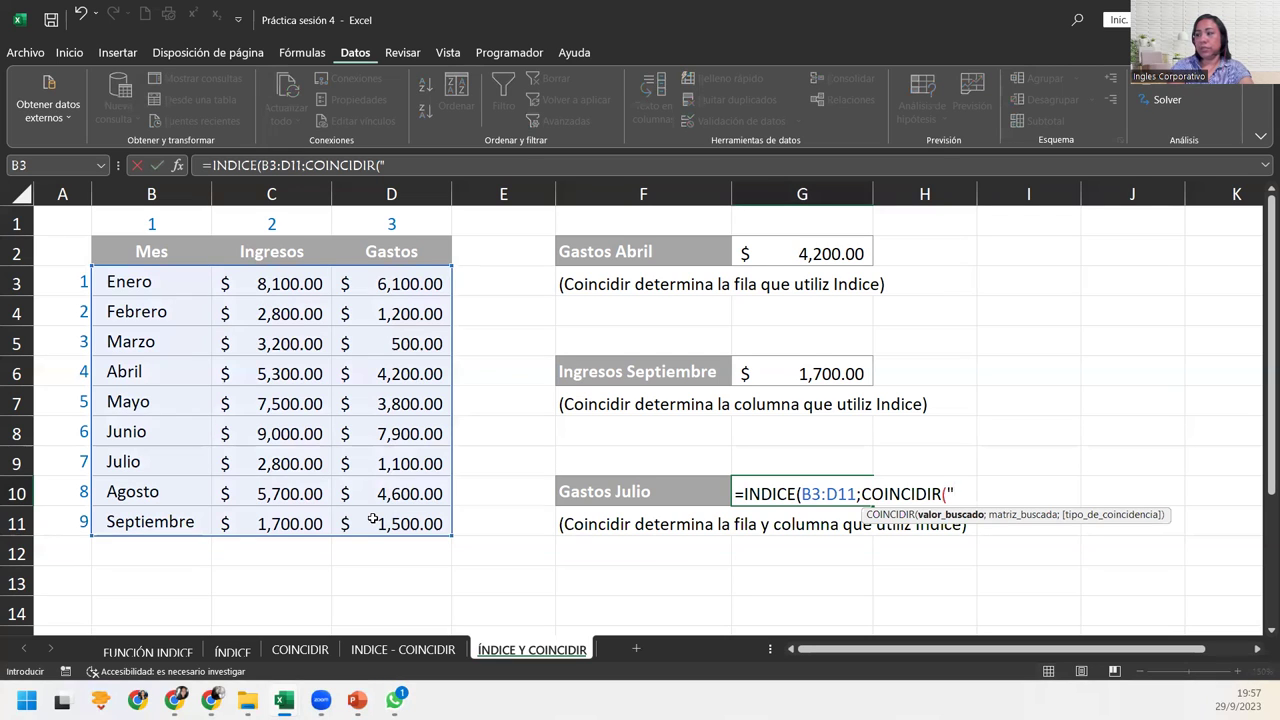
pyautogui.write('Julio')
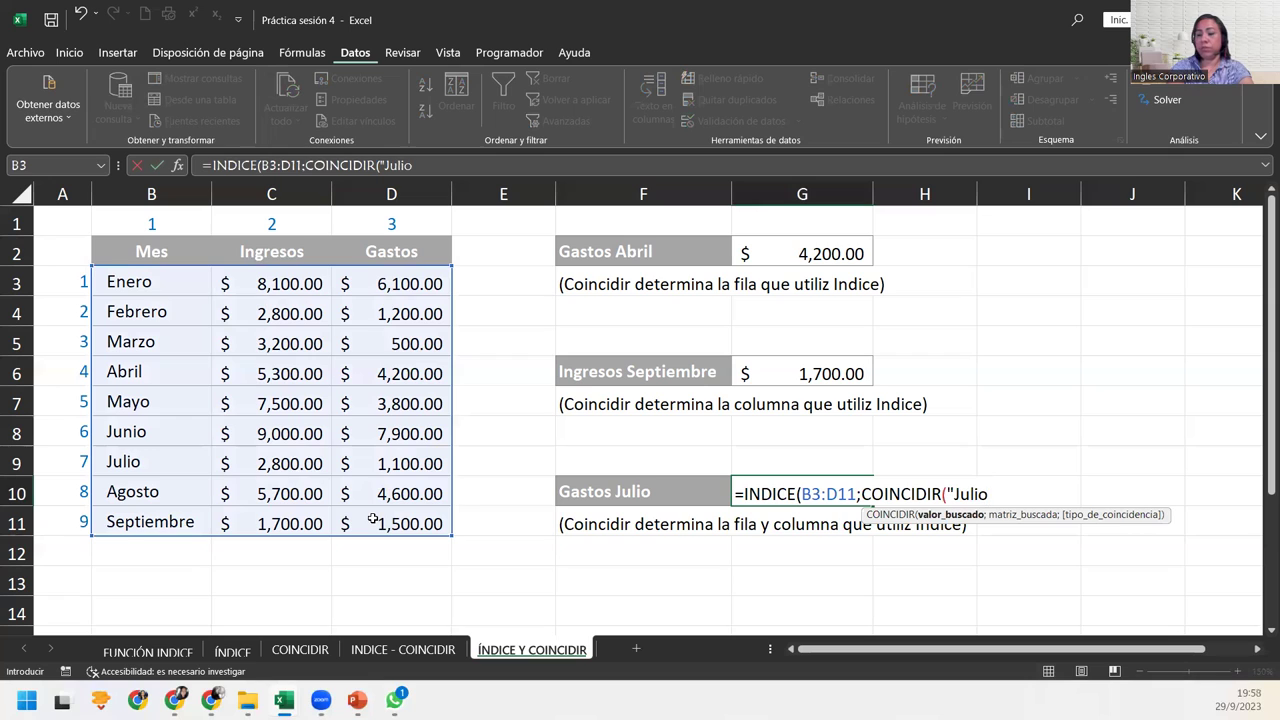
pyautogui.write('";')
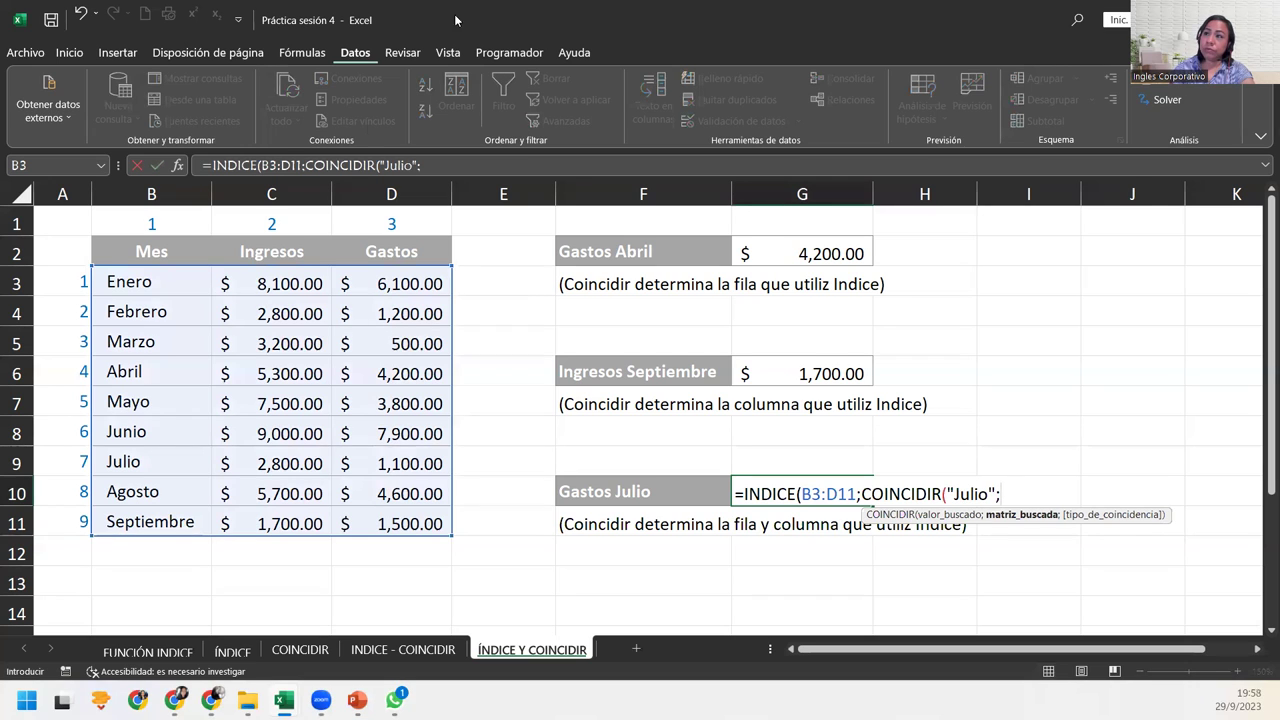
pyautogui.moveTo(115, 281); pyautogui.dragTo(180, 522)
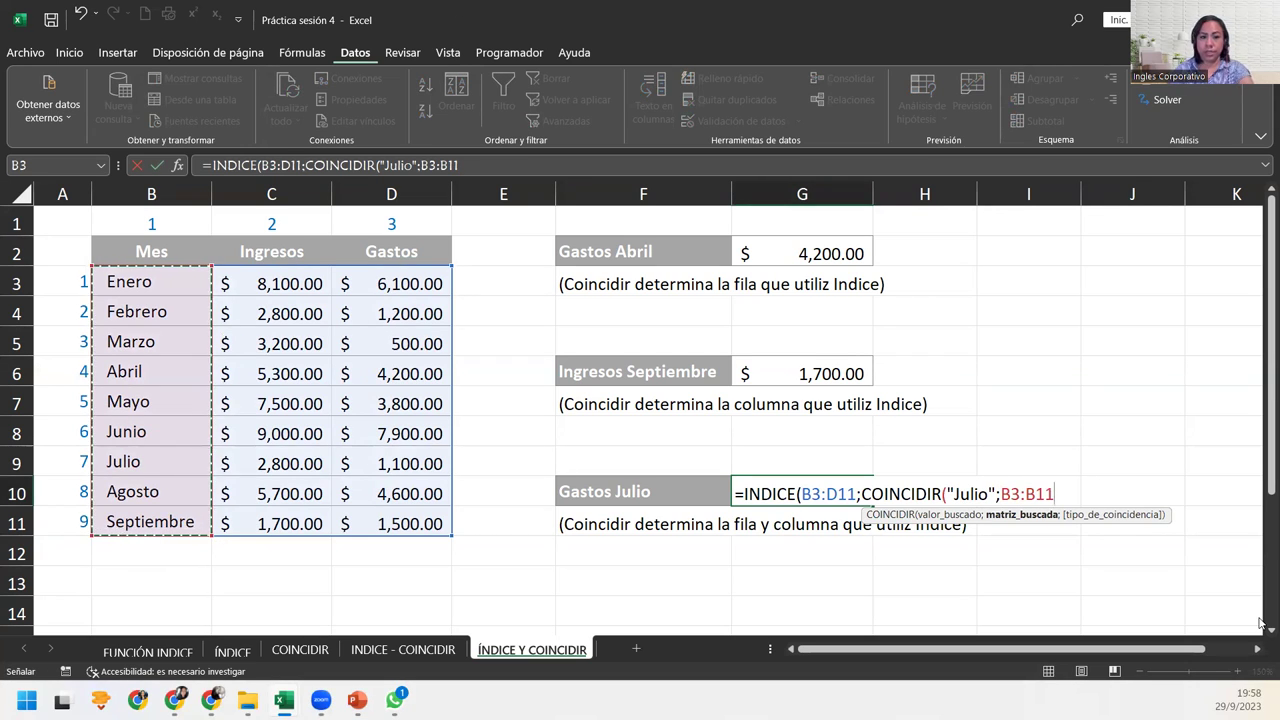
pyautogui.write(';')
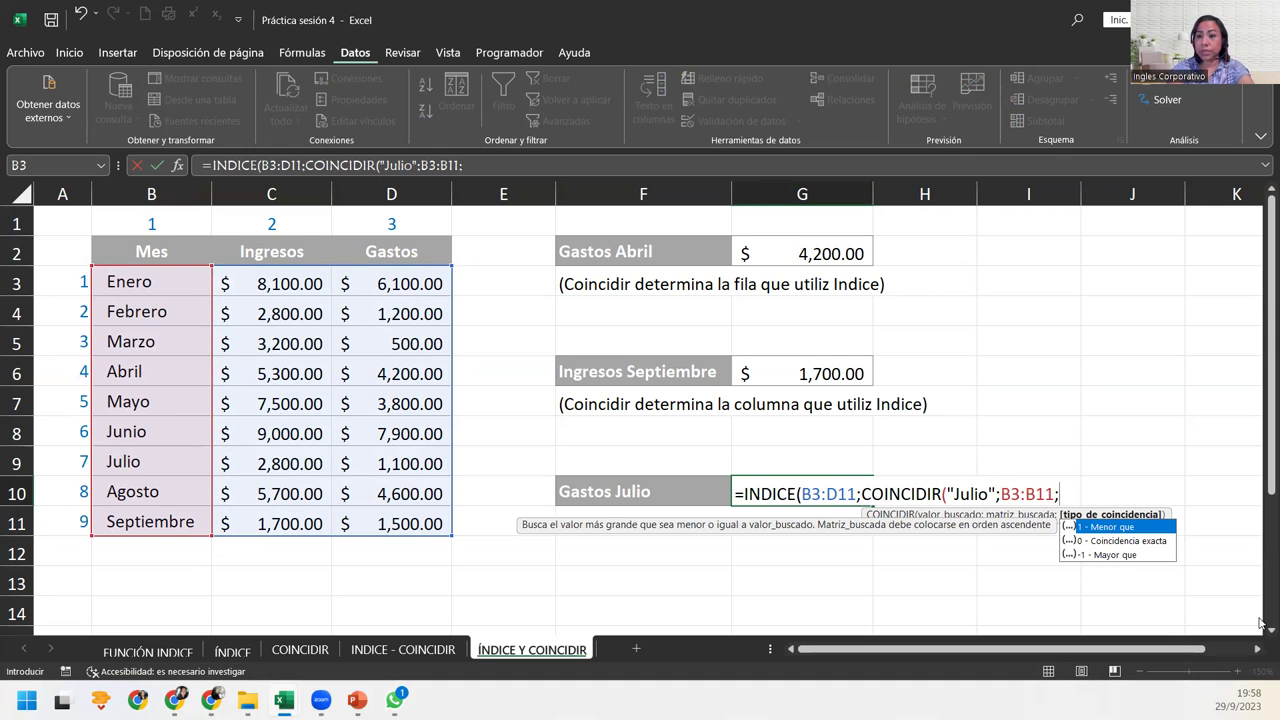
pyautogui.write('0')
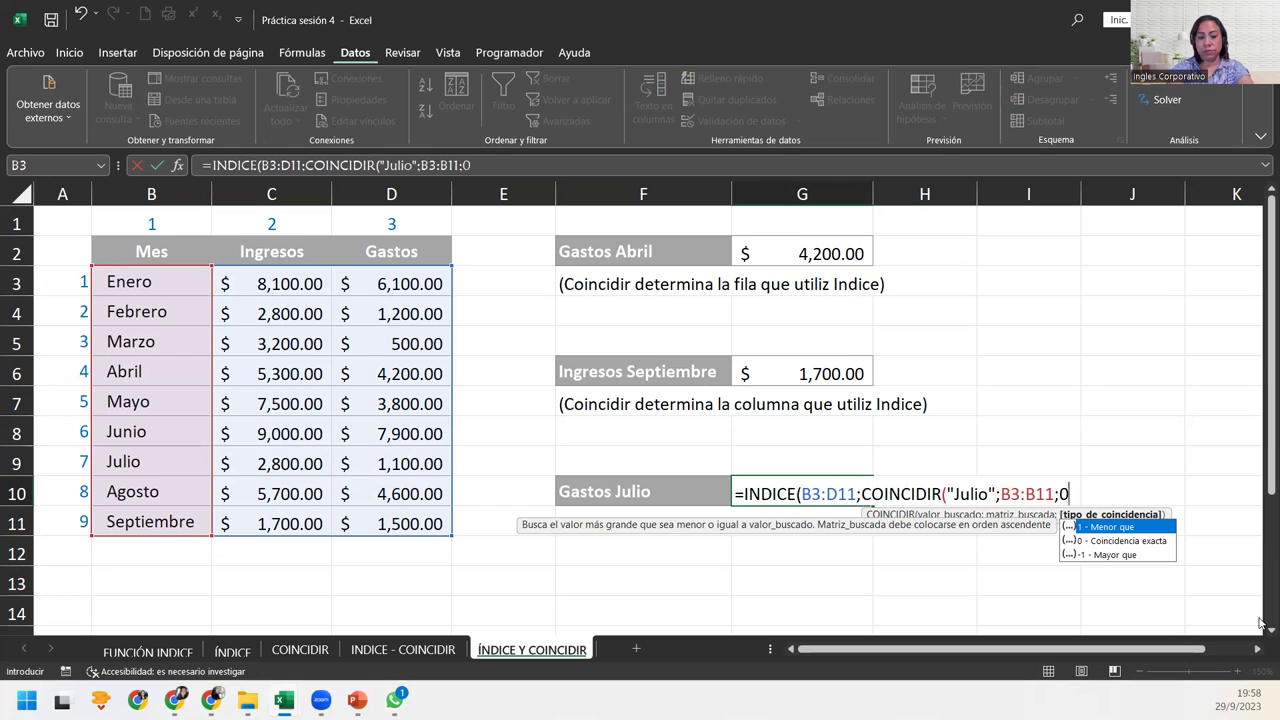
pyautogui.write(')')
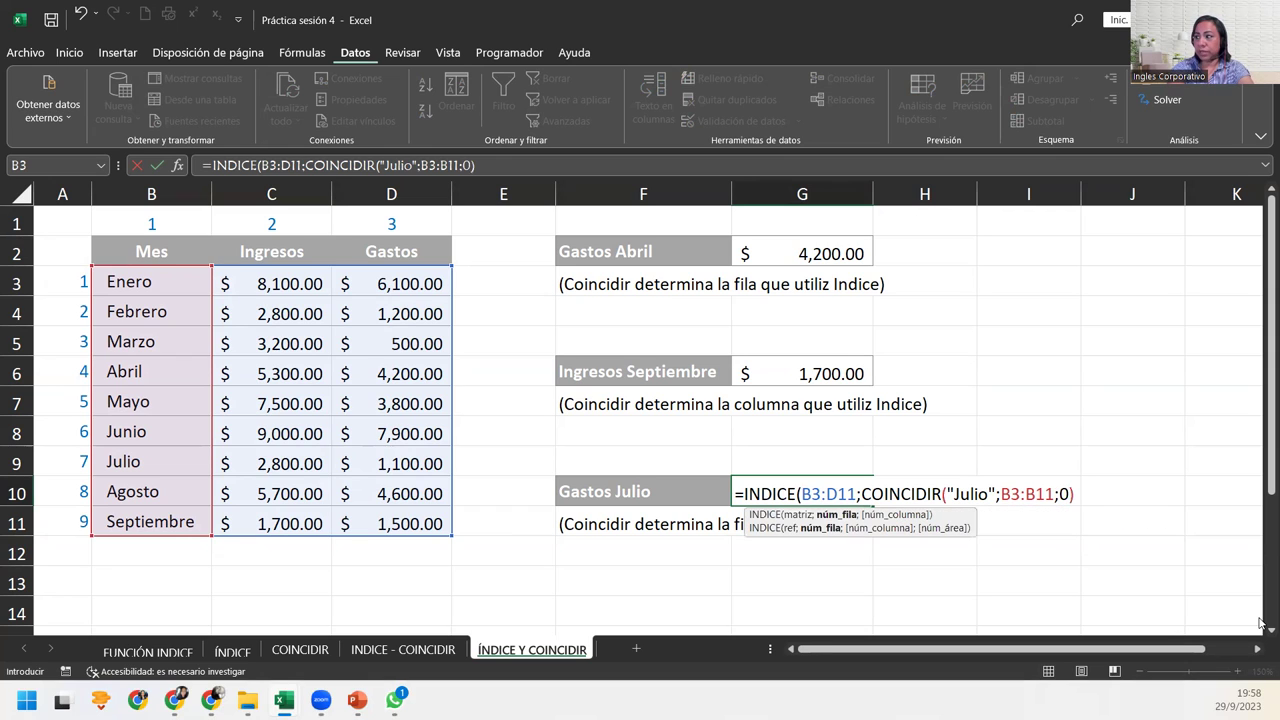
pyautogui.write(';')
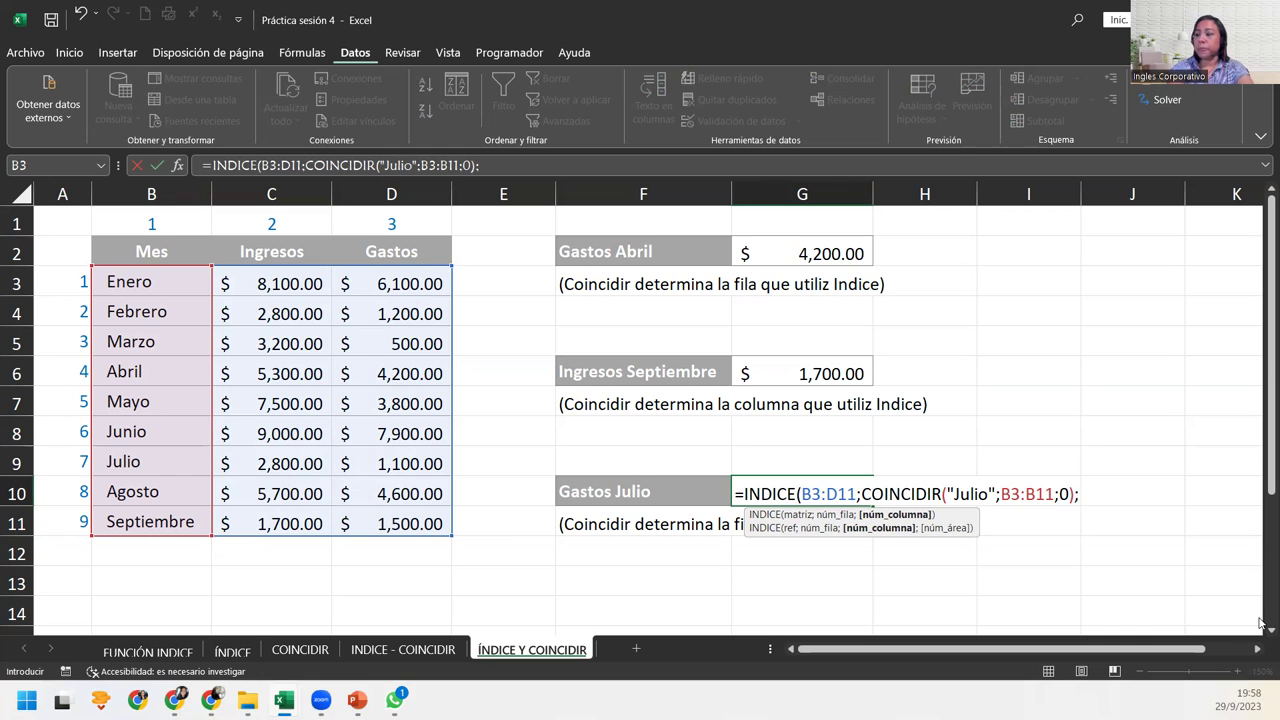
# Add the column lookup COINCIDIR("Gastos";B2:D2;0) and commit the formula, returning $ 1,100.00.
pyautogui.write('coin')
pyautogui.press('Tab')
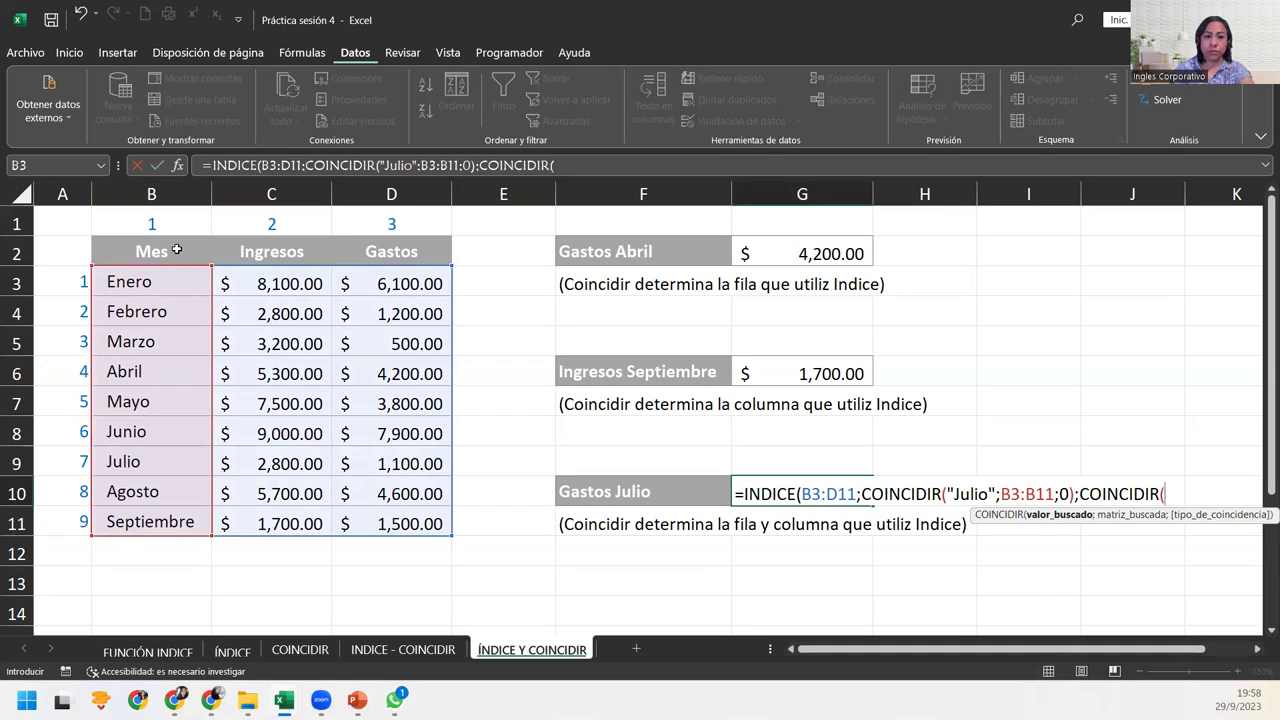
pyautogui.moveTo(176, 250); pyautogui.dragTo(367, 251)
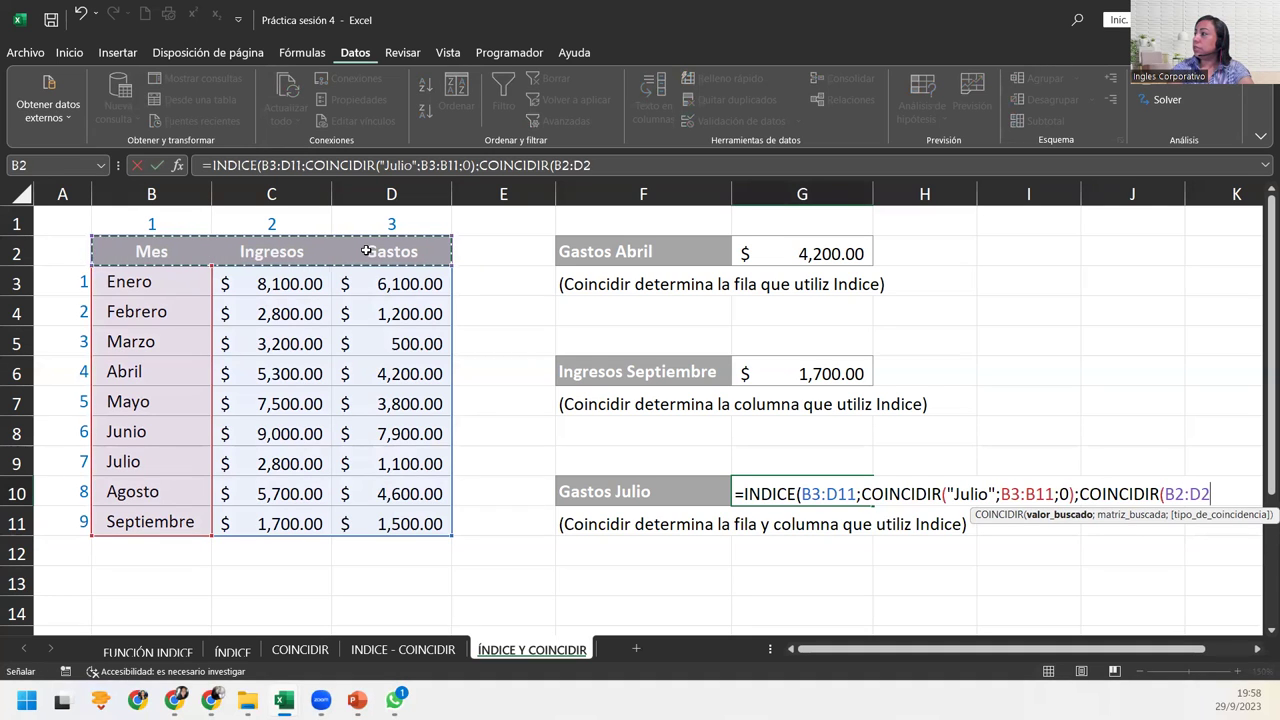
pyautogui.press('BackSpace')
pyautogui.press('BackSpace')
pyautogui.press('BackSpace')
pyautogui.press('BackSpace')
pyautogui.press('BackSpace')
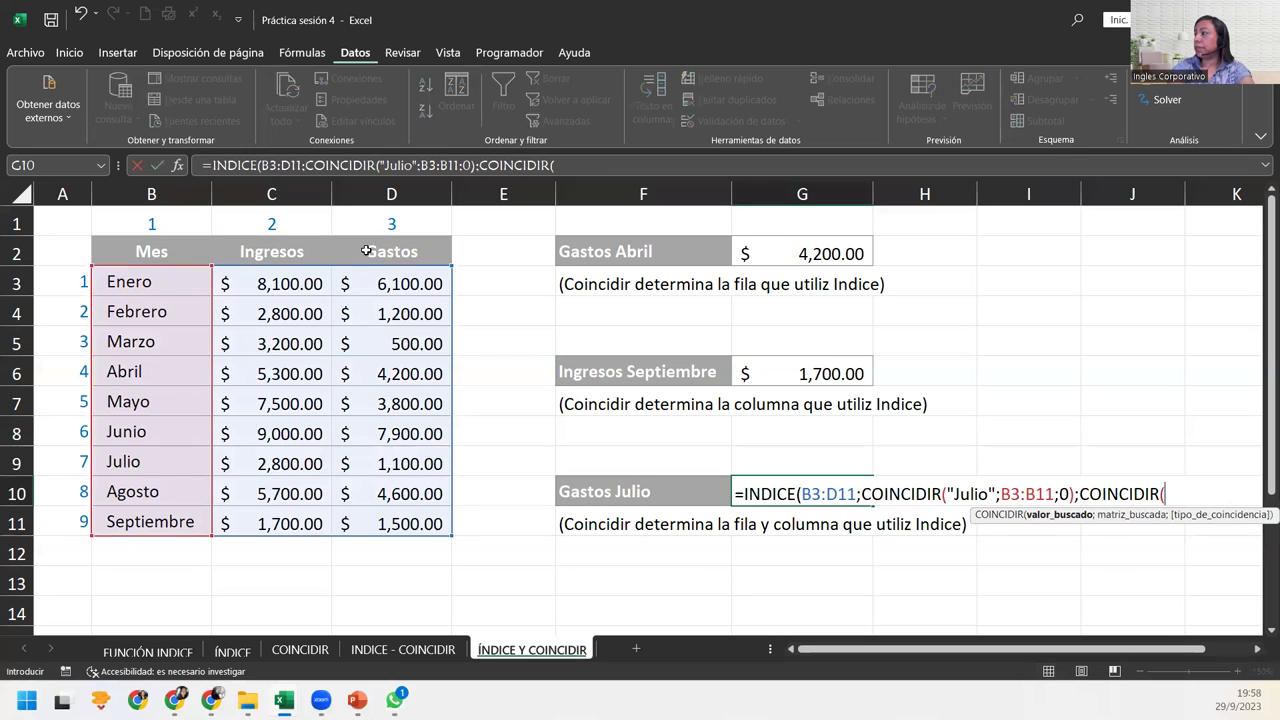
pyautogui.write('"Gastos";')
pyautogui.moveTo(152, 246)
pyautogui.mouseDown()
pyautogui.moveTo(391, 264)
pyautogui.moveTo(393, 252)
pyautogui.mouseUp()
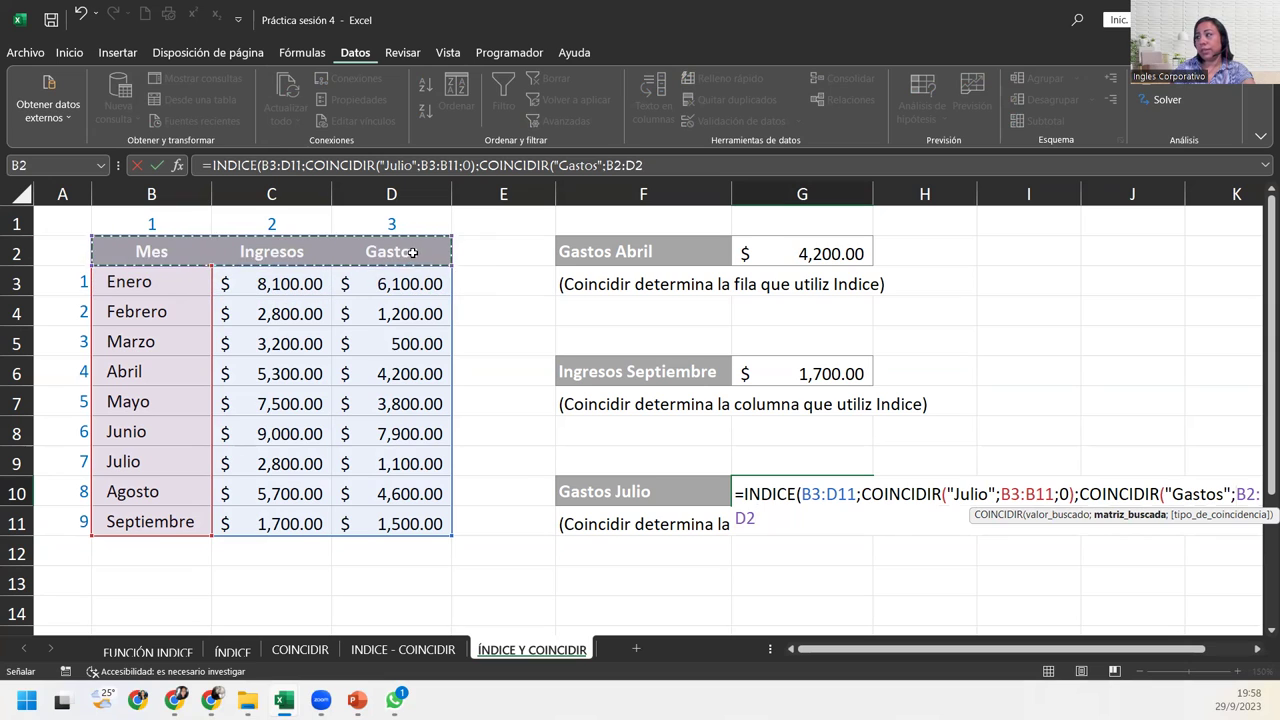
pyautogui.write(';')
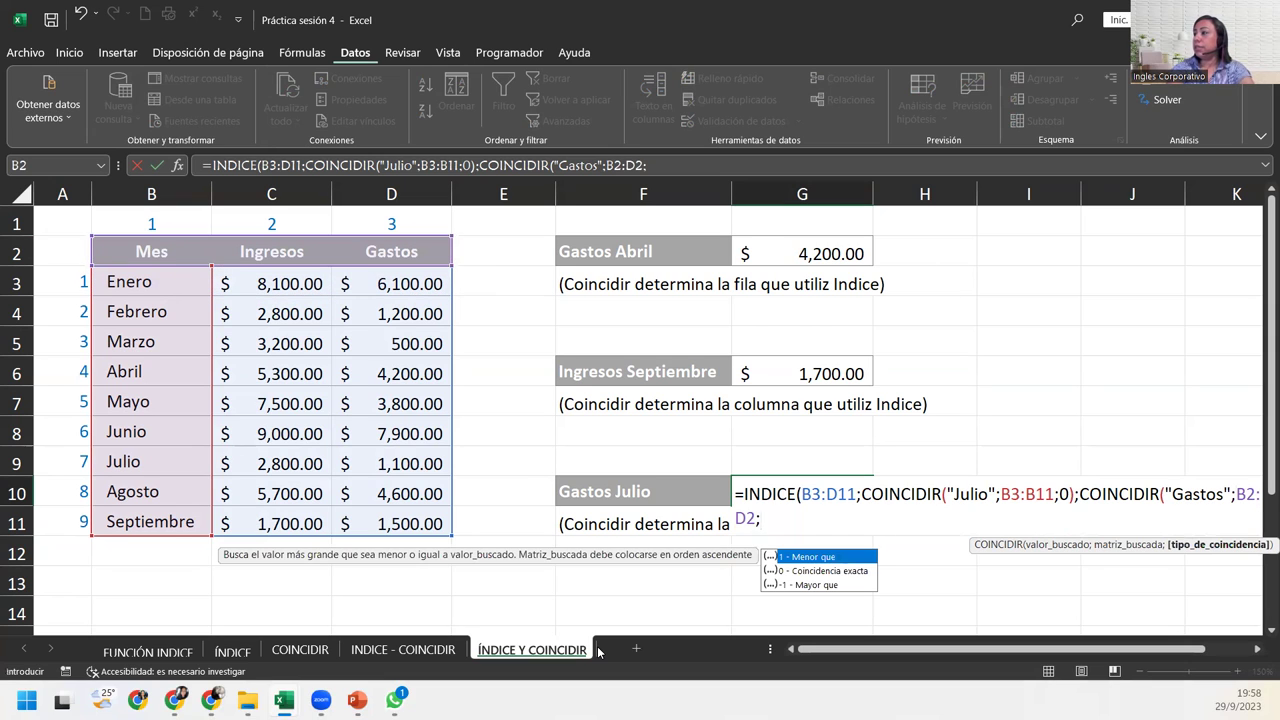
pyautogui.write('0')
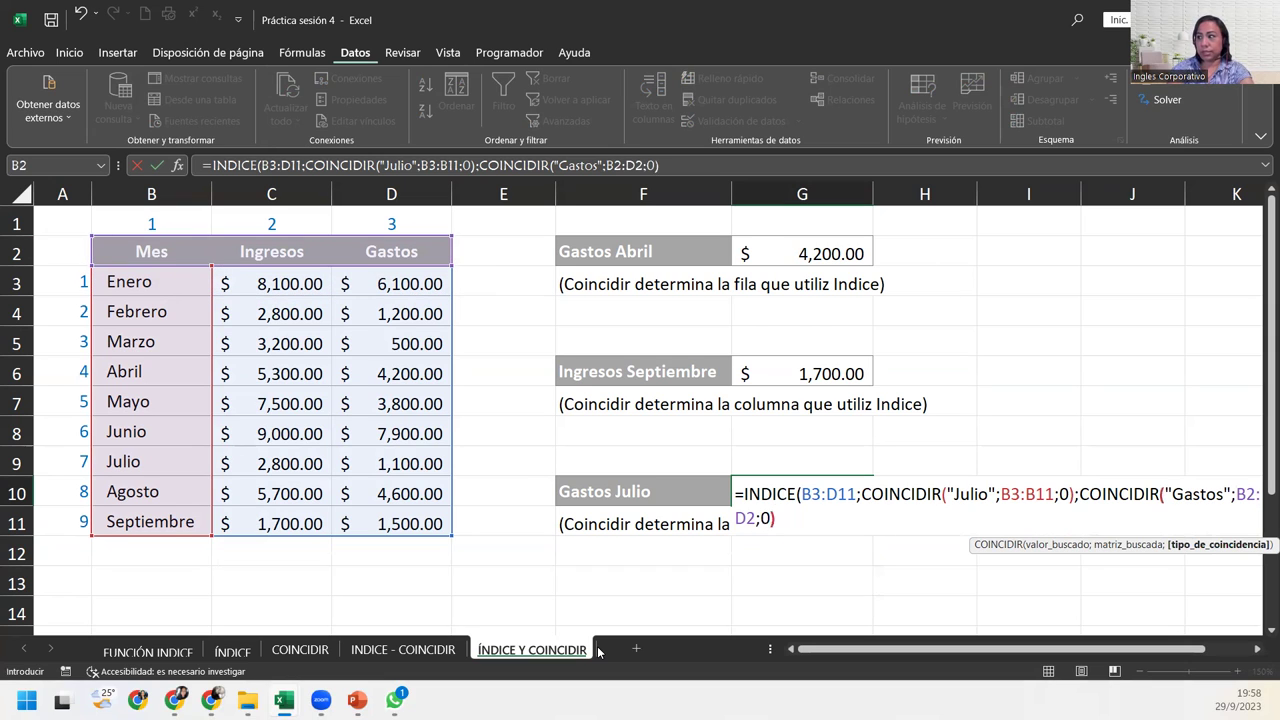
pyautogui.write('))')
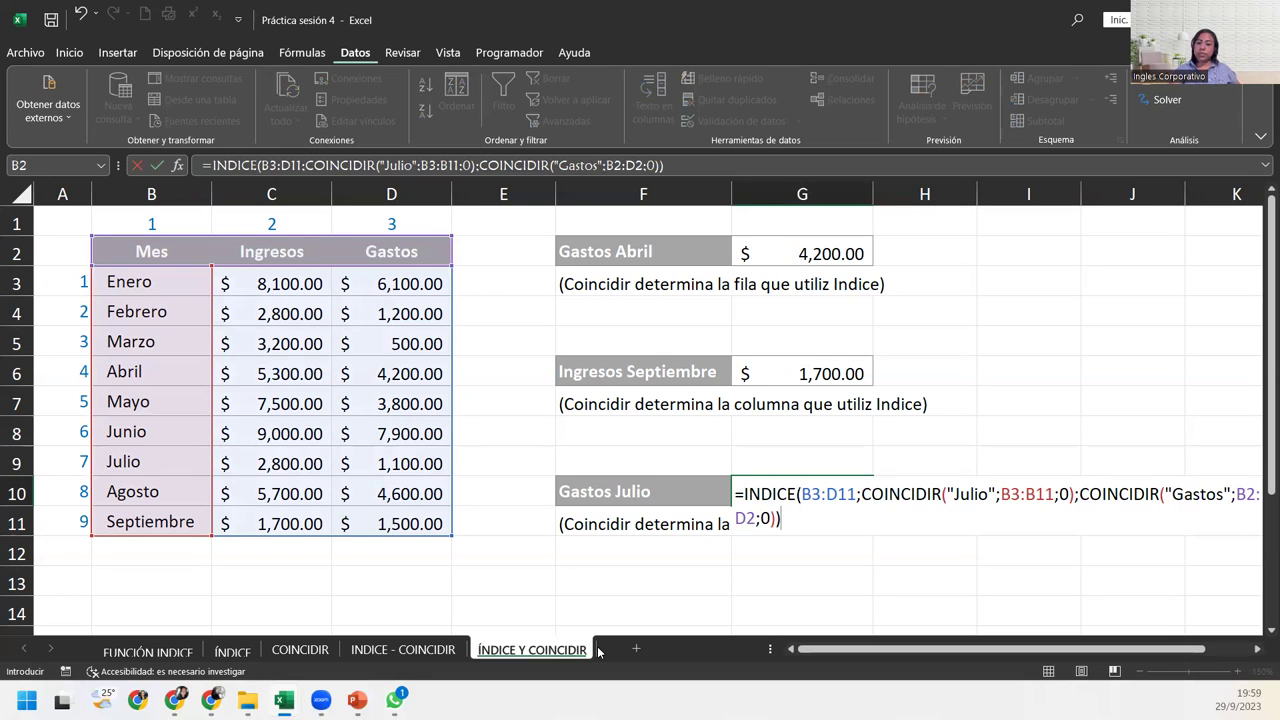
pyautogui.press('Return')
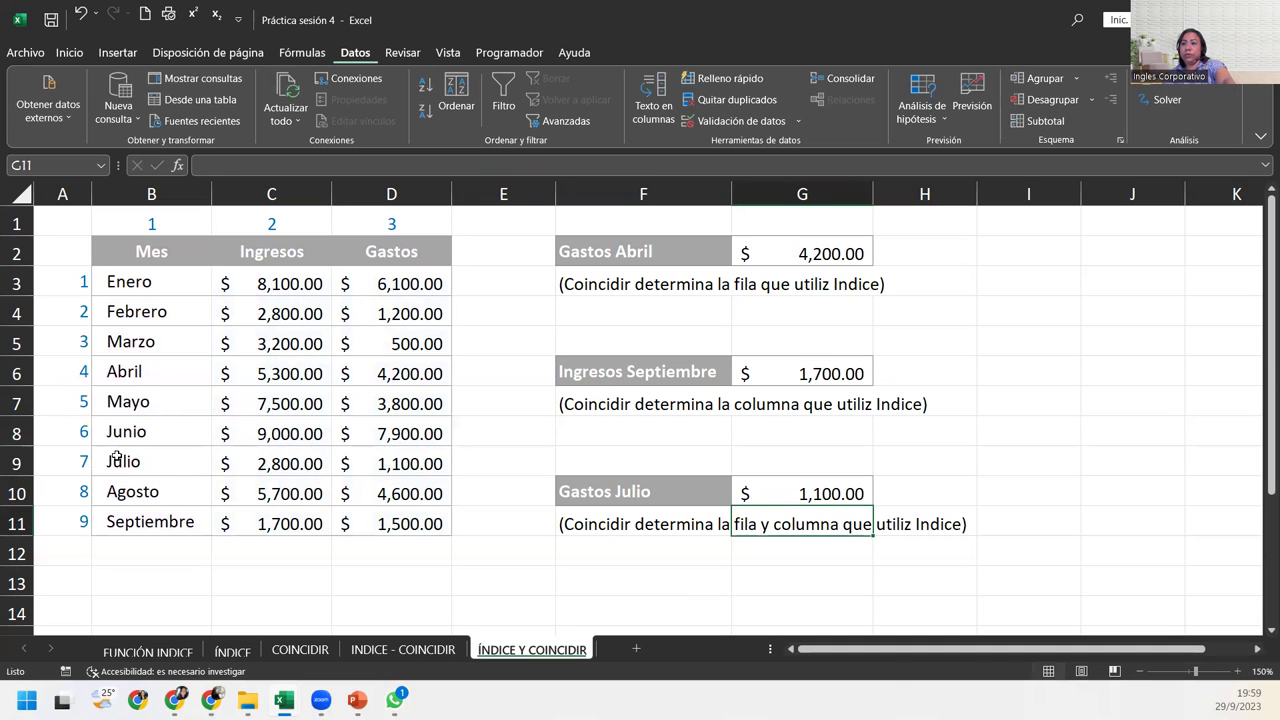
# Highlight the Julio row and Gastos column to verify the 1,100.00 result.
pyautogui.moveTo(116, 457); pyautogui.dragTo(390, 463)
pyautogui.keyDown('ctrl'); pyautogui.click(391, 252); pyautogui.keyUp('ctrl')
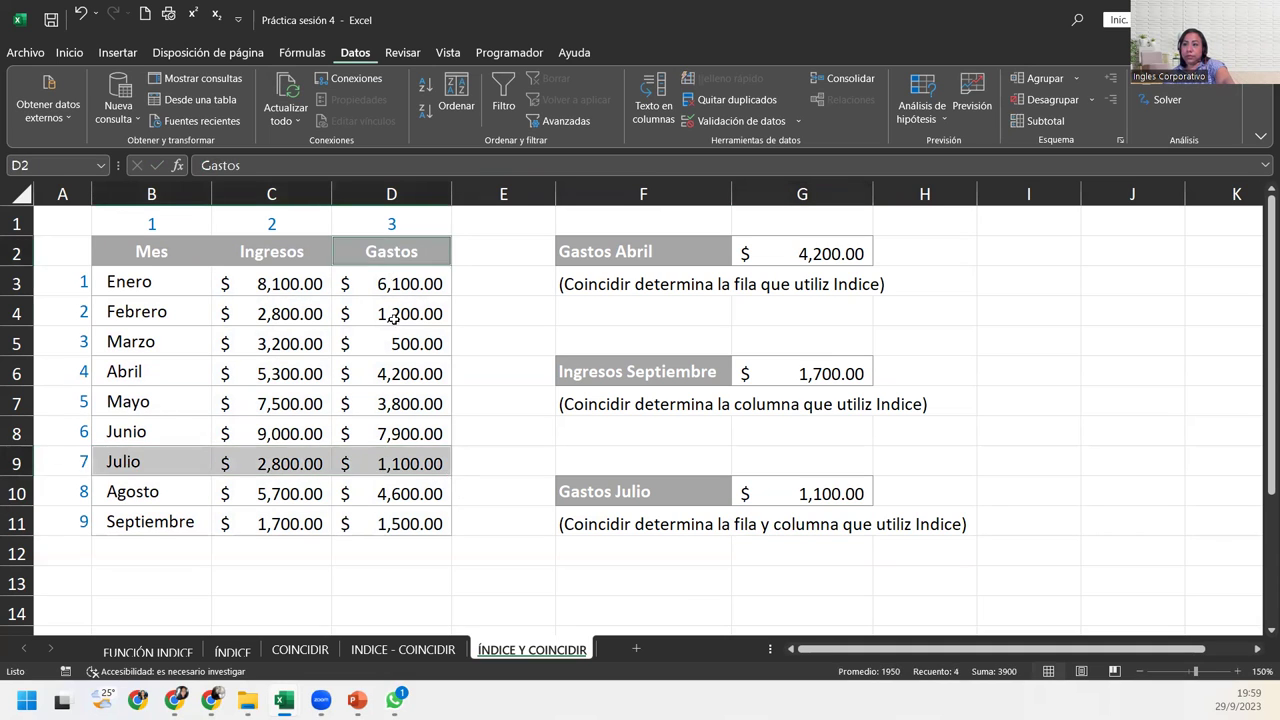
pyautogui.moveTo(393, 317); pyautogui.dragTo(395, 463)
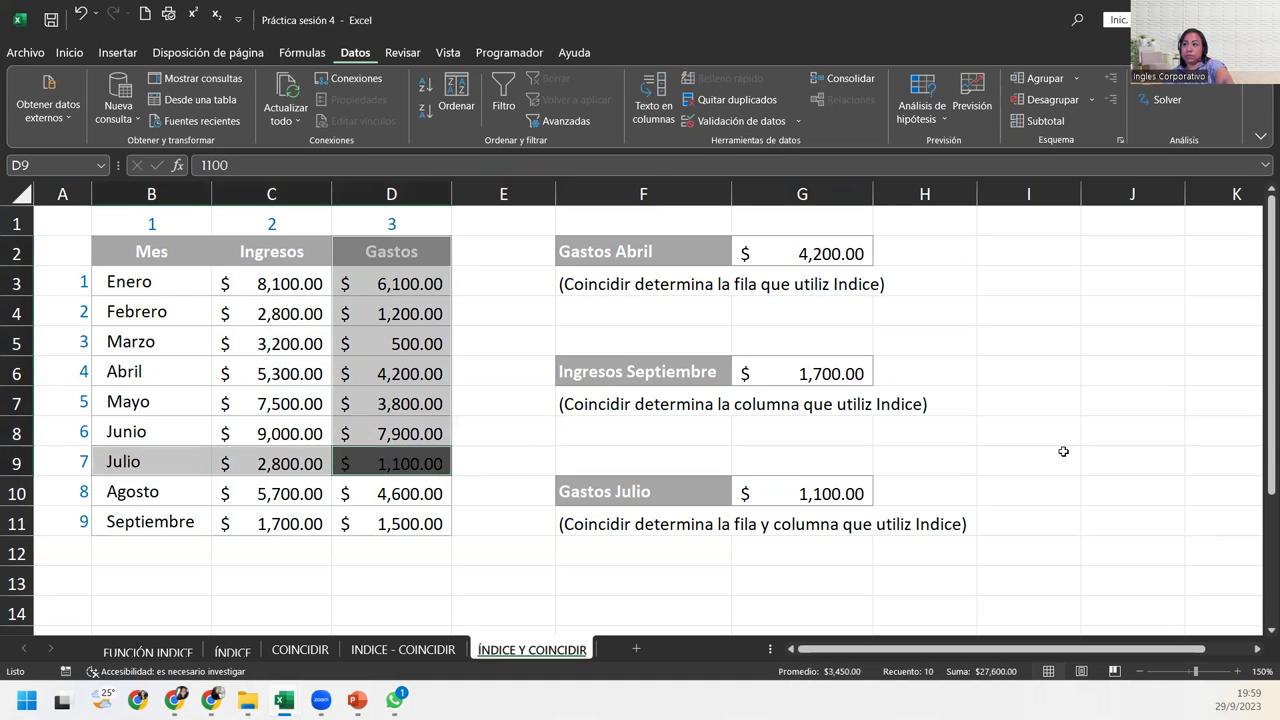
pyautogui.click(848, 492)
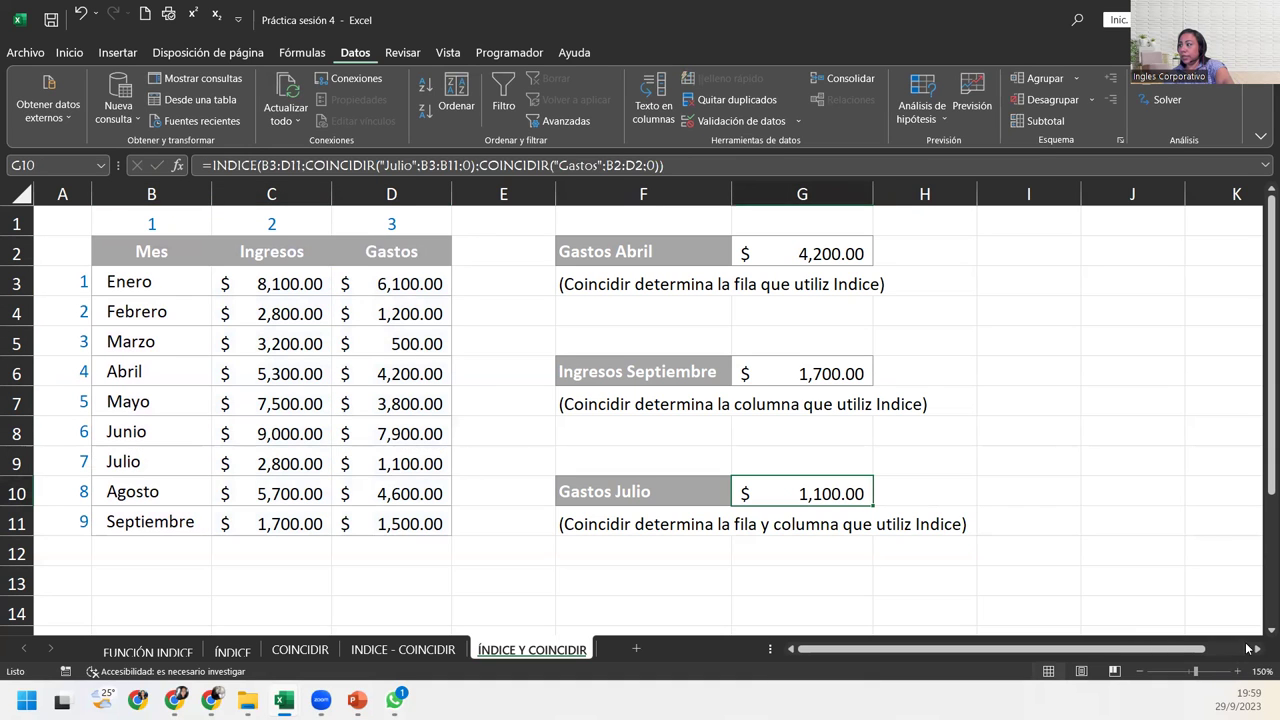
pyautogui.click(1257, 650)
pyautogui.click(1257, 650)
pyautogui.click(1257, 650)
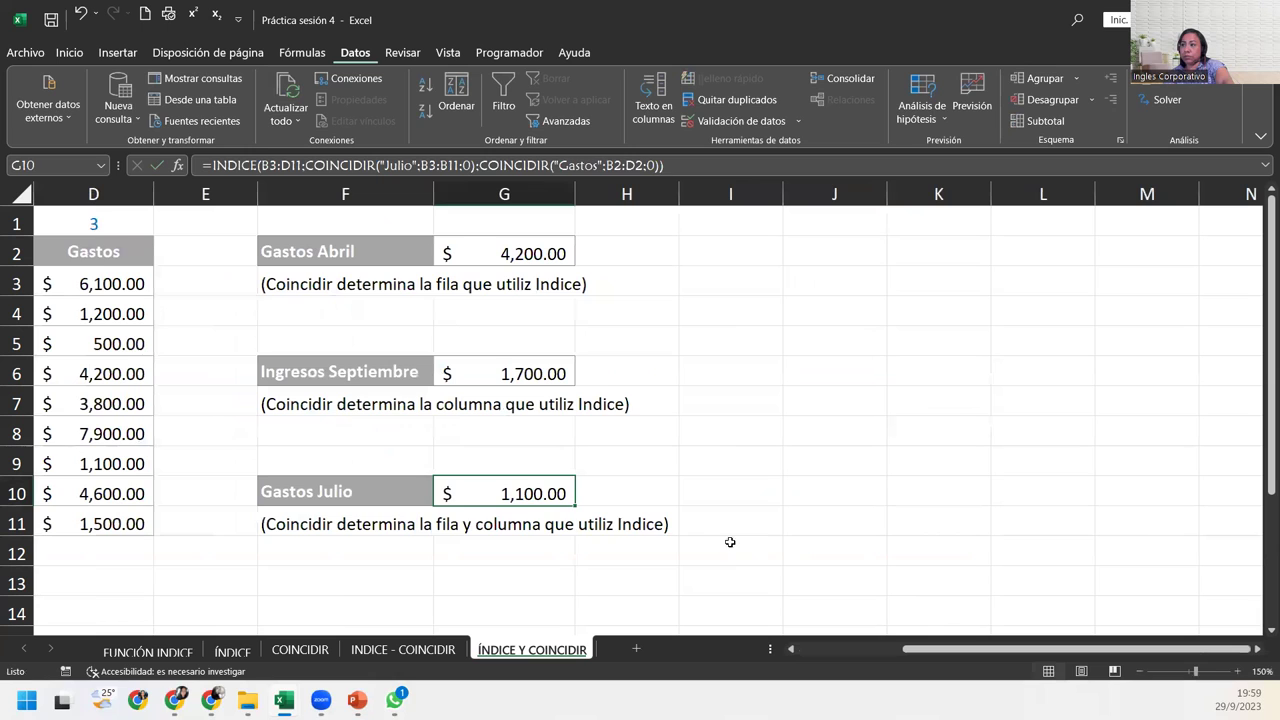
pyautogui.doubleClick(540, 494)
pyautogui.press('F1')
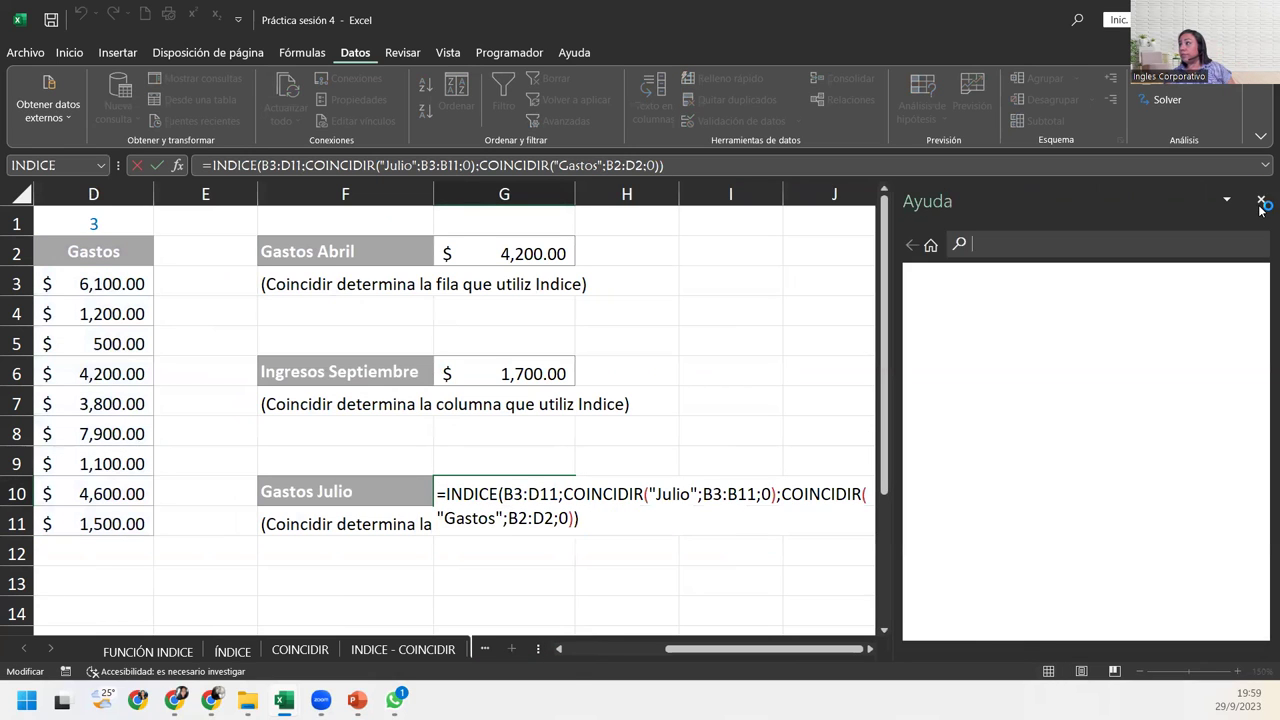
pyautogui.click(1261, 201)
pyautogui.press('Escape')
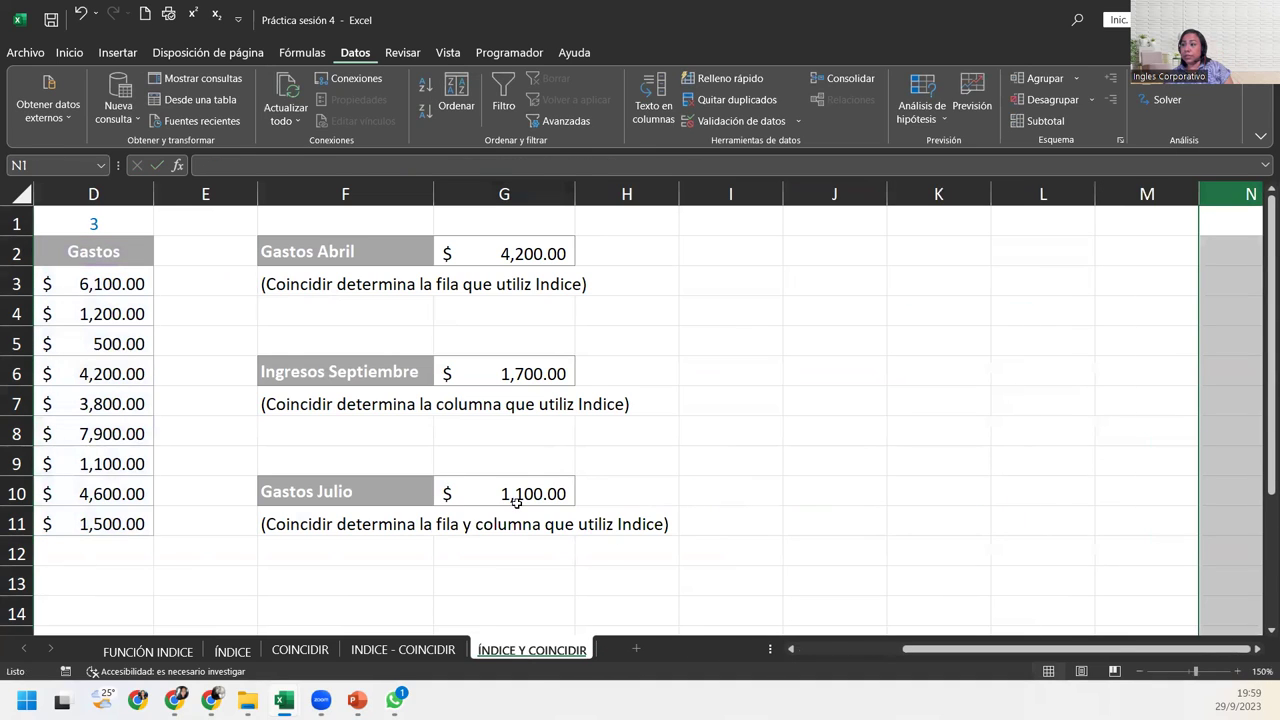
pyautogui.doubleClick(516, 486)
pyautogui.click(494, 517)
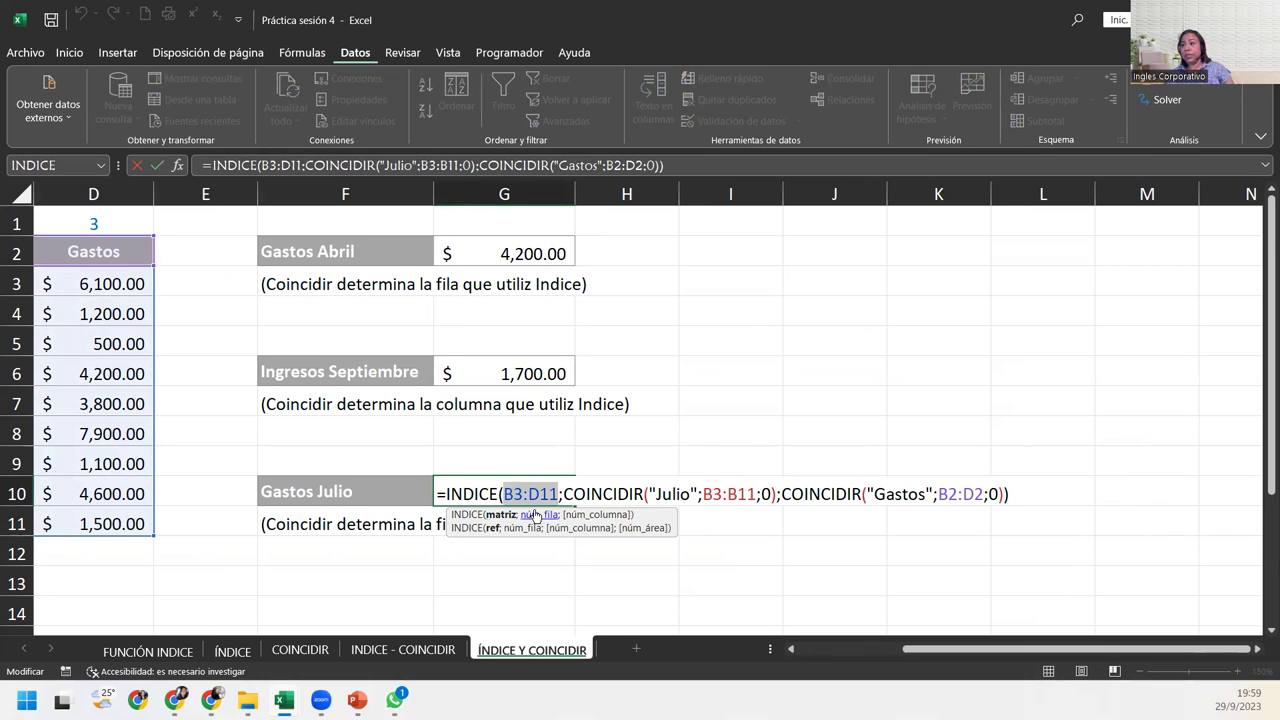
pyautogui.click(537, 514)
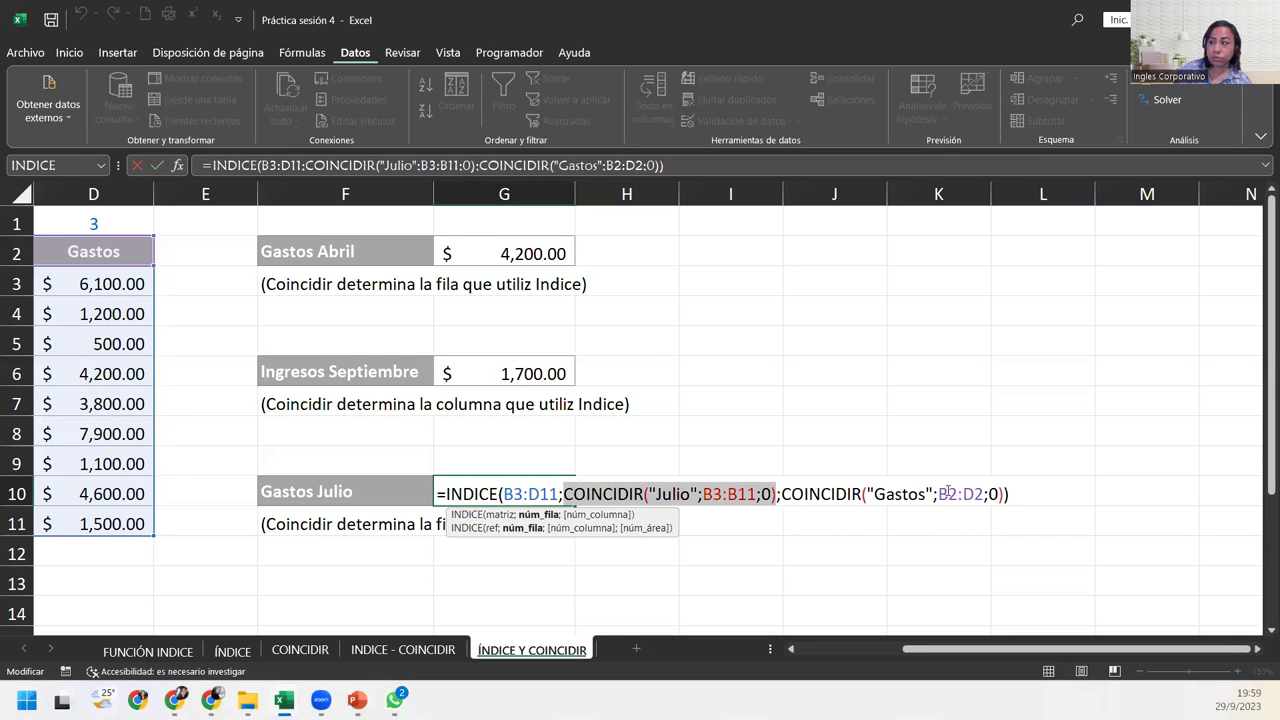
pyautogui.click(1005, 492)
pyautogui.click(1011, 492)
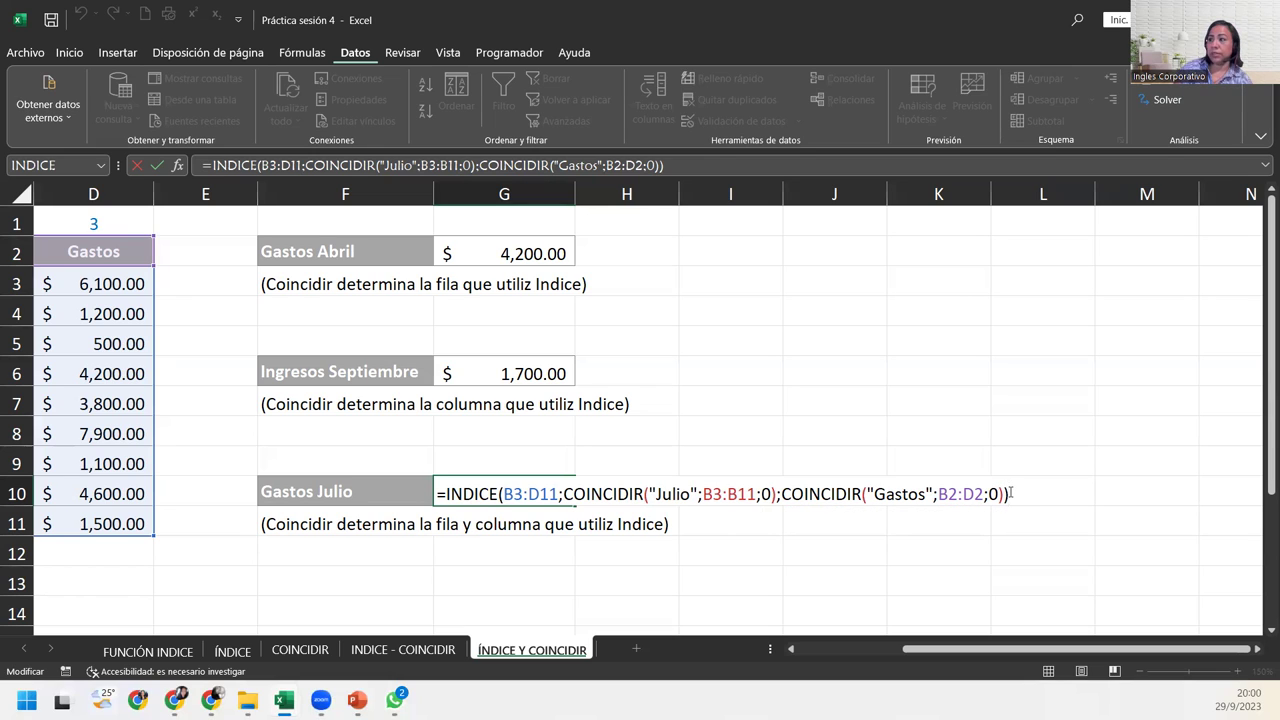
pyautogui.press('Return')
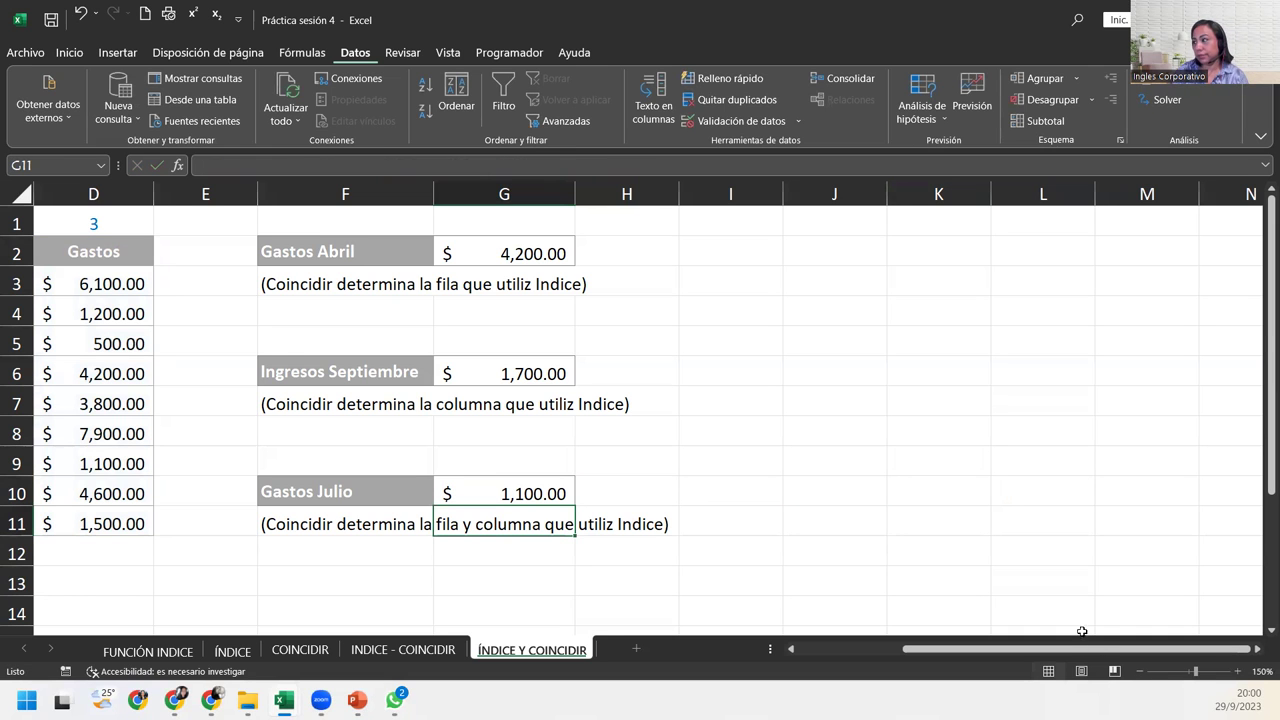
# Zoom out, review the G2, G6 and G10 formulas, and advance to the CIERRE Y CONCLUSIONES slide.
pyautogui.click(1139, 672)
pyautogui.click(1139, 672)
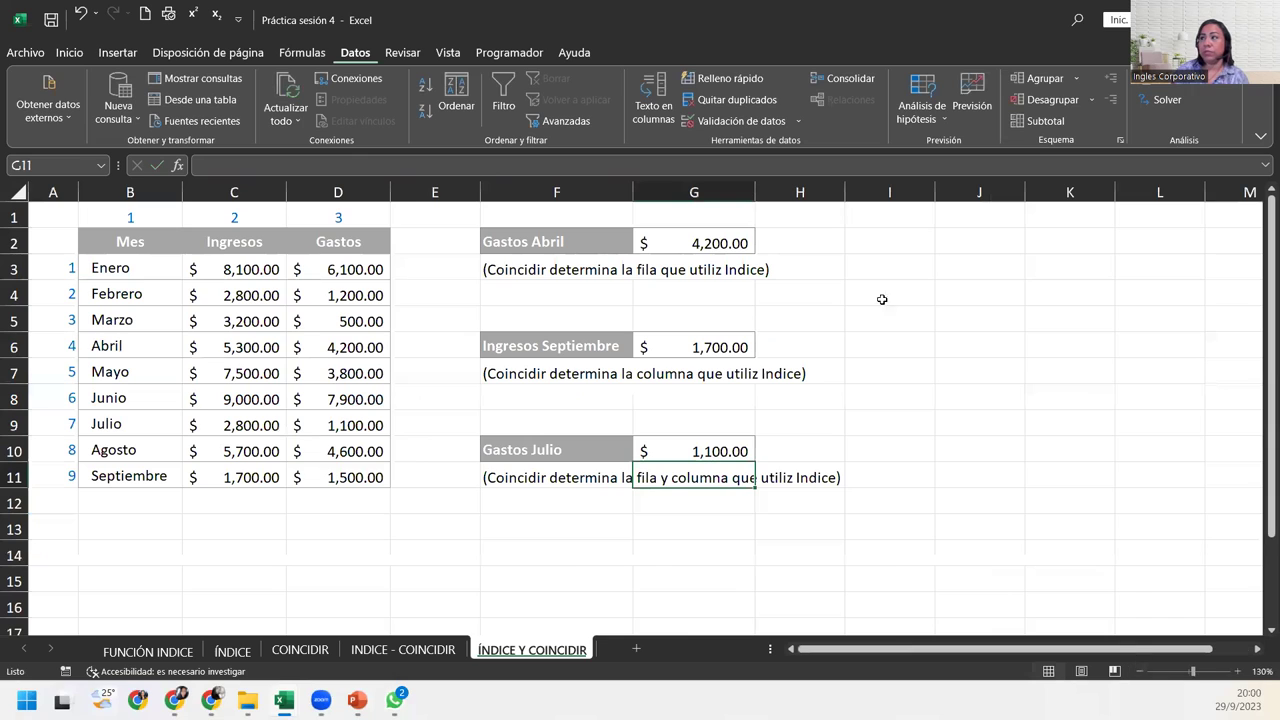
pyautogui.click(679, 241)
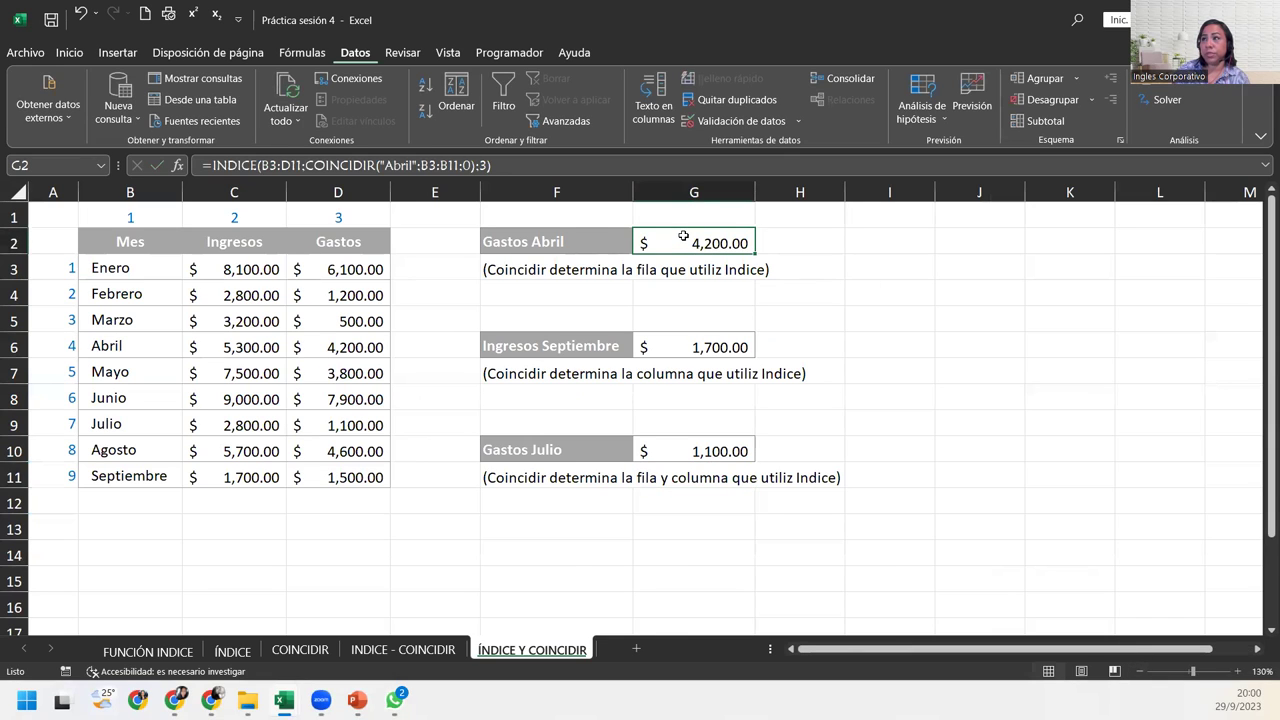
pyautogui.click(682, 345)
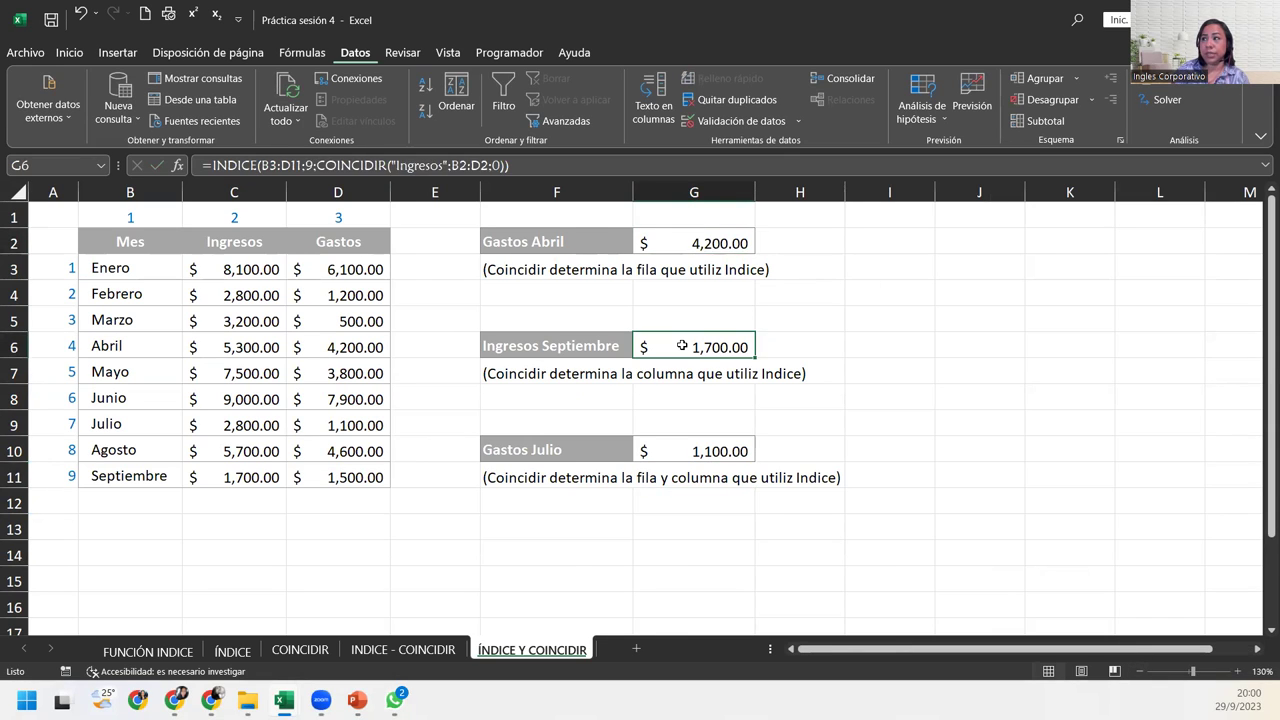
pyautogui.click(684, 441)
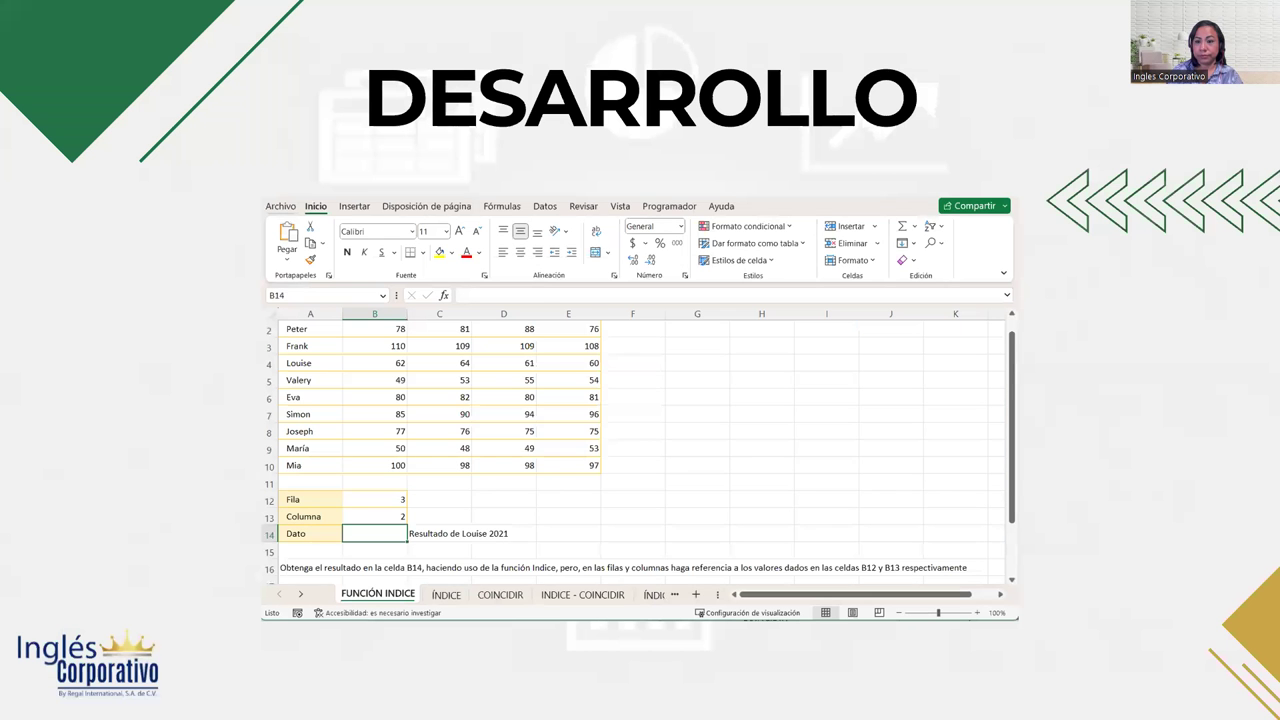
pyautogui.press('Right')
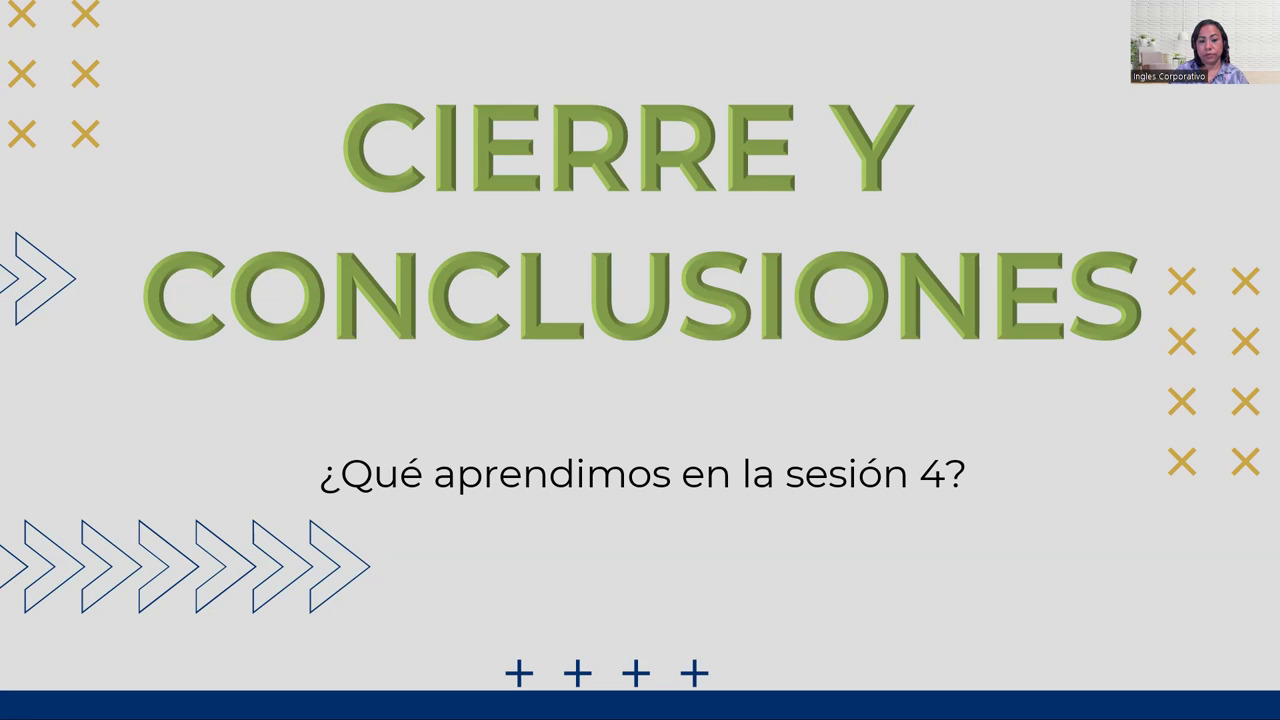
# Switch back to Excel and open the Gastos Julio formula in G10 for editing.
pyautogui.hotkey('alt', 'Tab')
pyautogui.click(715, 450)
pyautogui.doubleClick(729, 451)
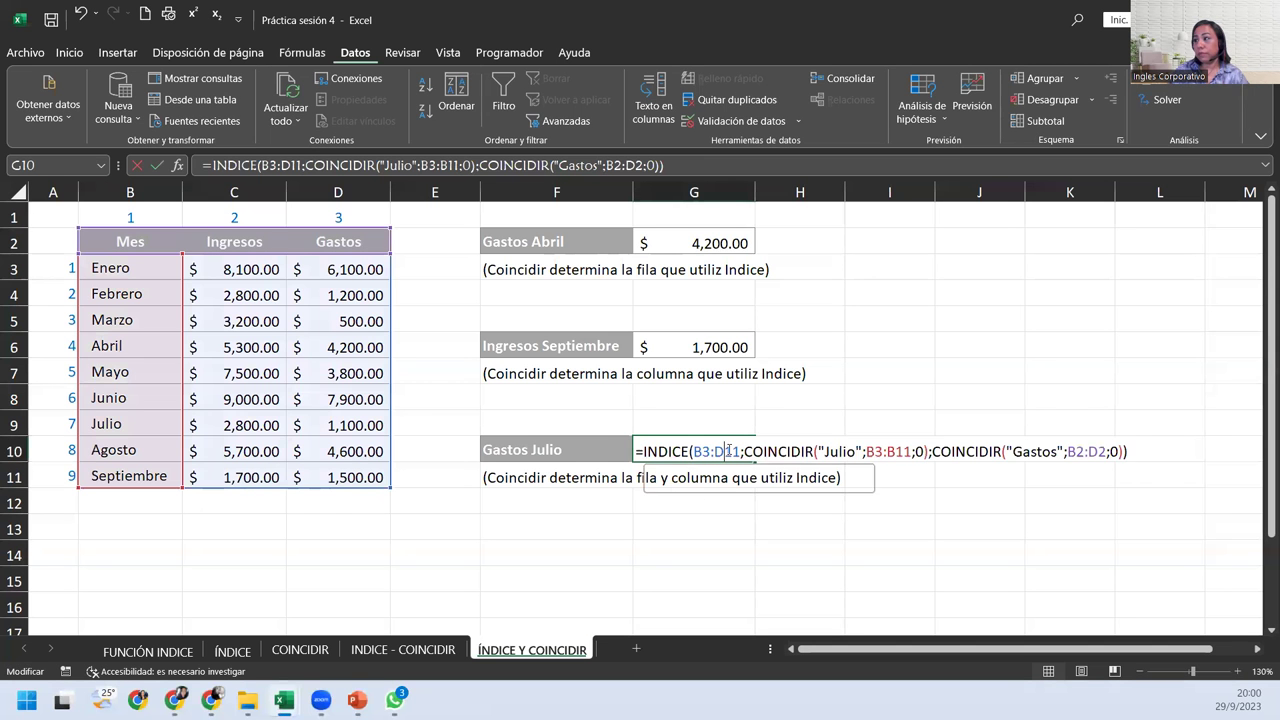
pyautogui.click(1148, 449)
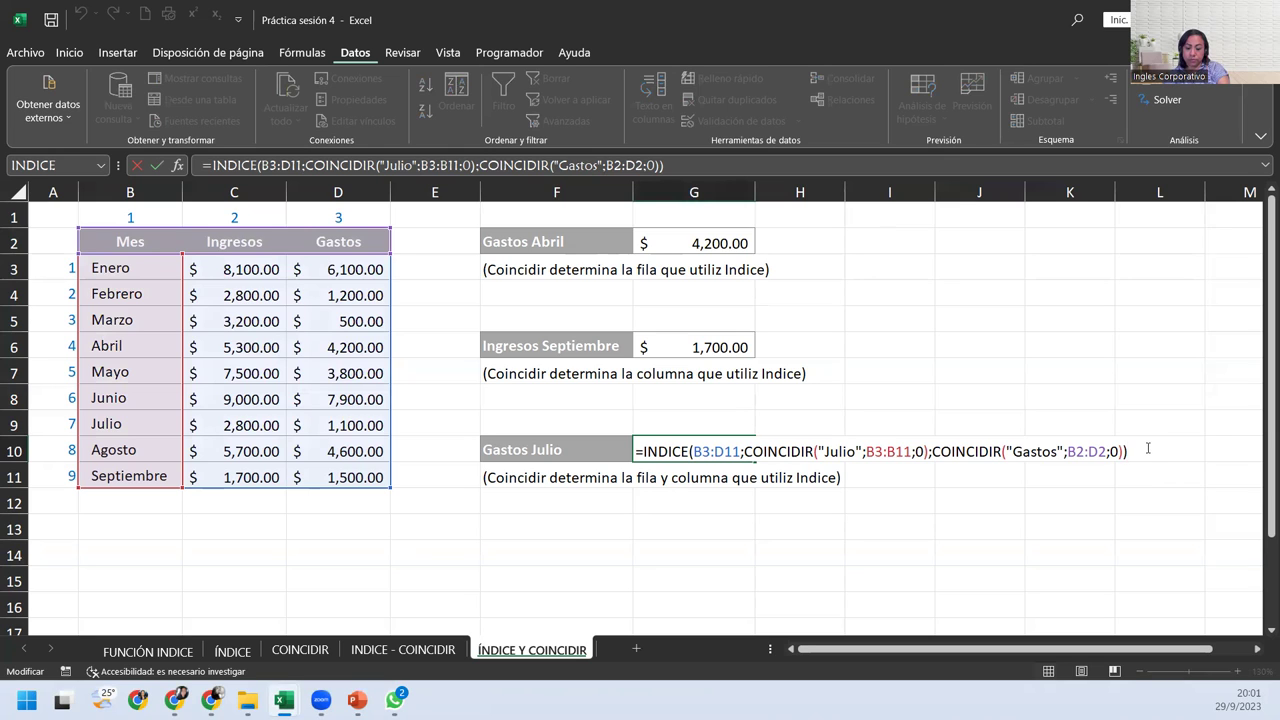
pyautogui.click(722, 344)
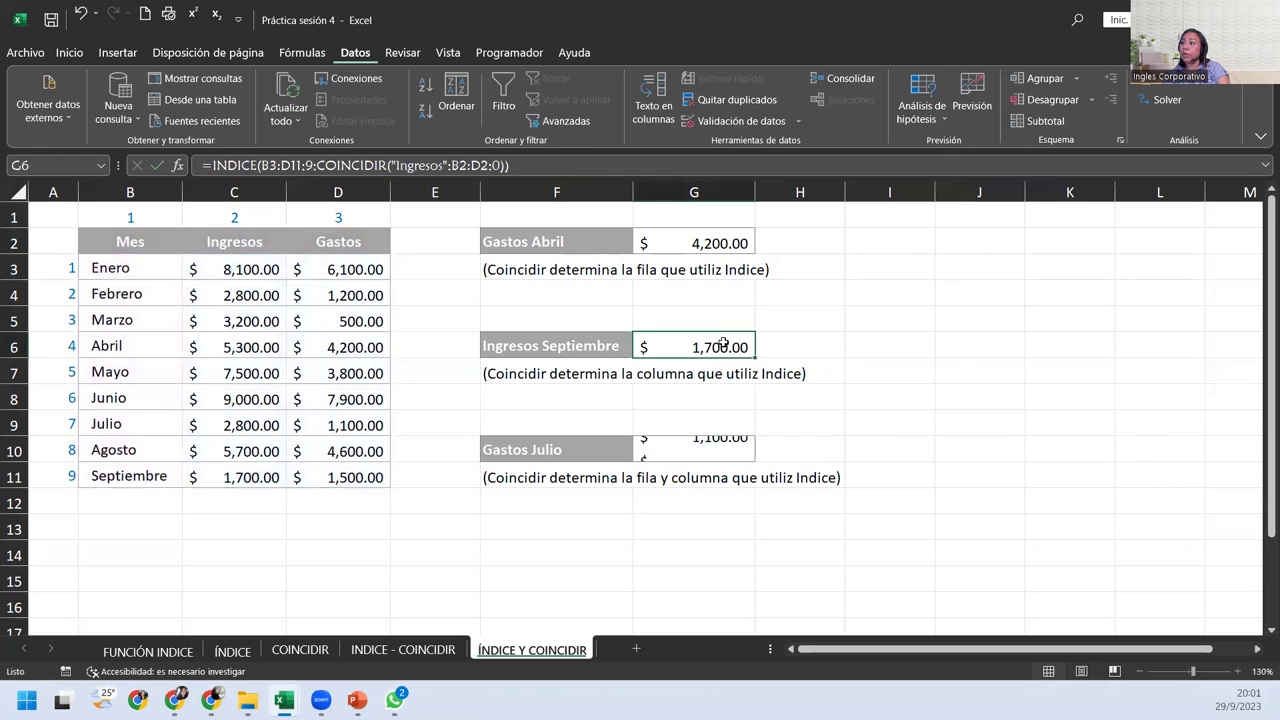
pyautogui.doubleClick(722, 344)
pyautogui.click(975, 348)
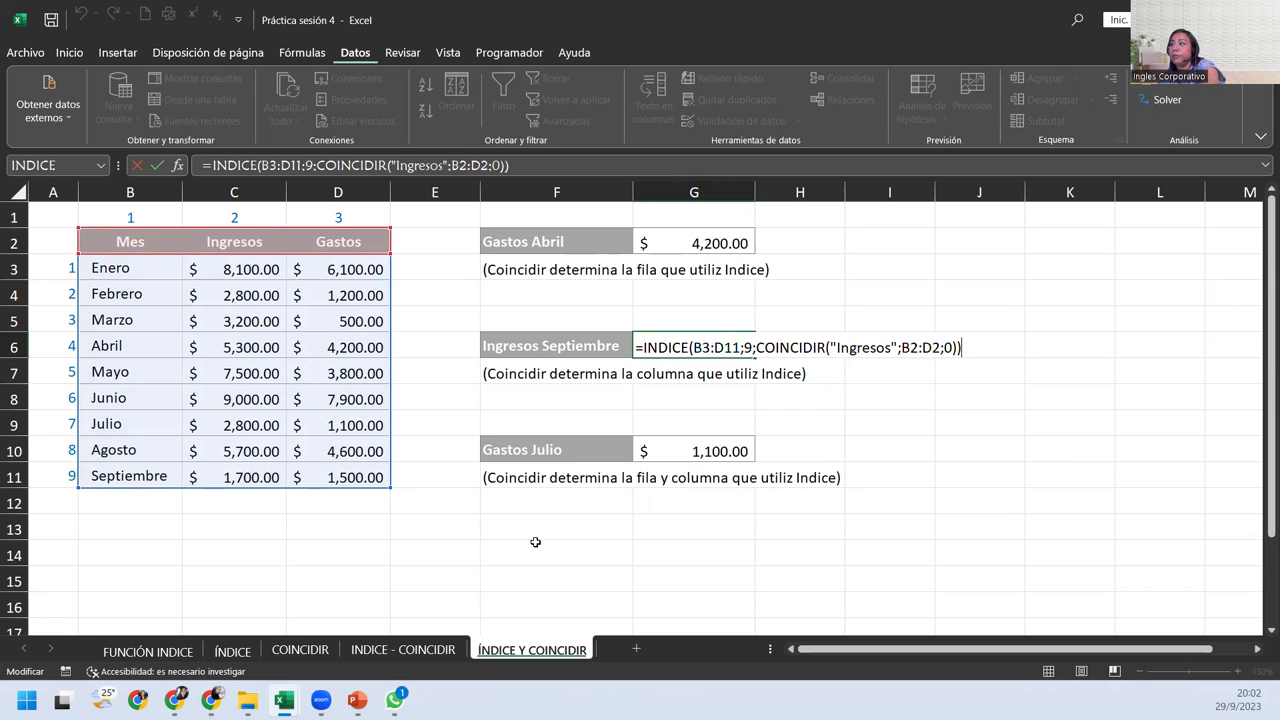
pyautogui.press('Return')
pyautogui.doubleClick(690, 451)
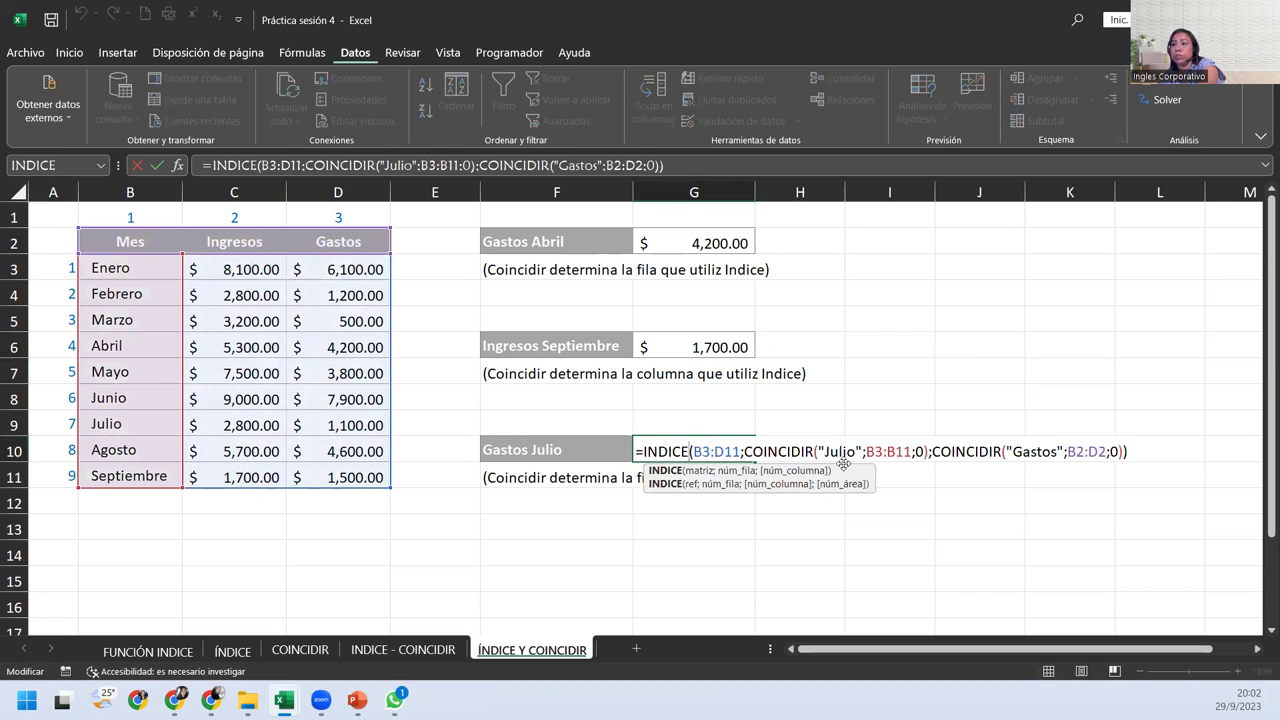
pyautogui.click(1138, 452)
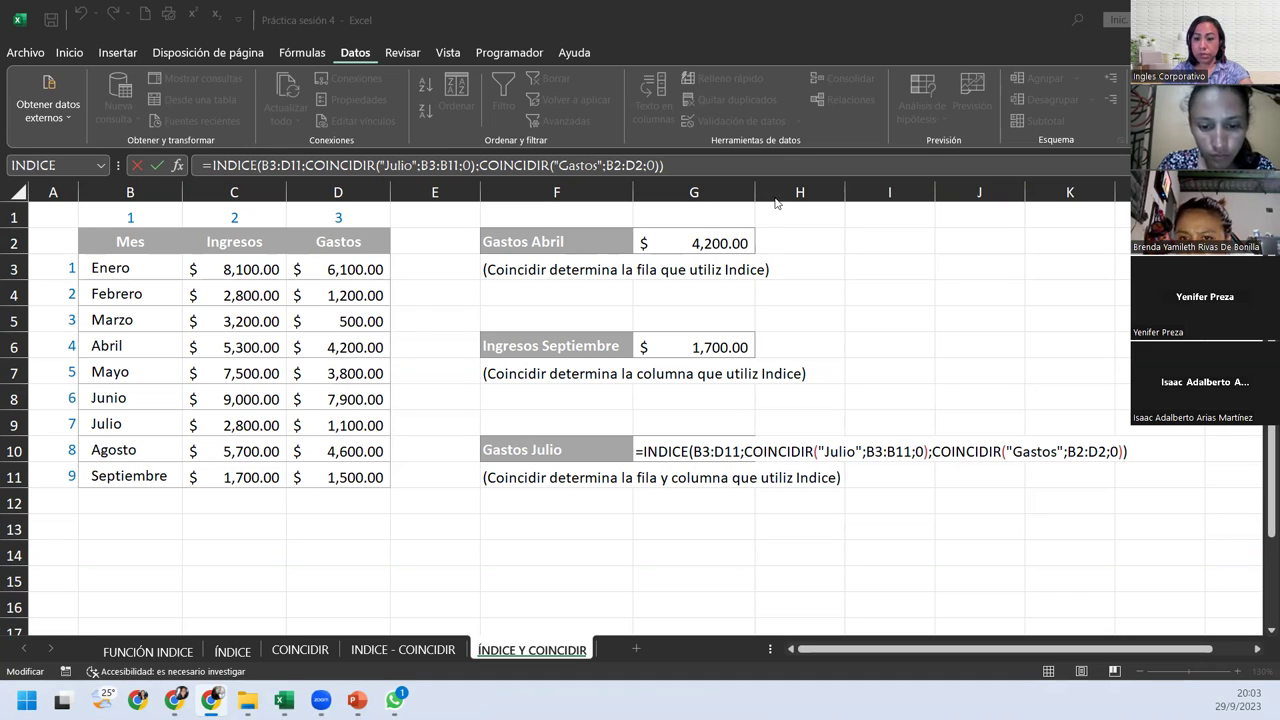
pyautogui.click(703, 347)
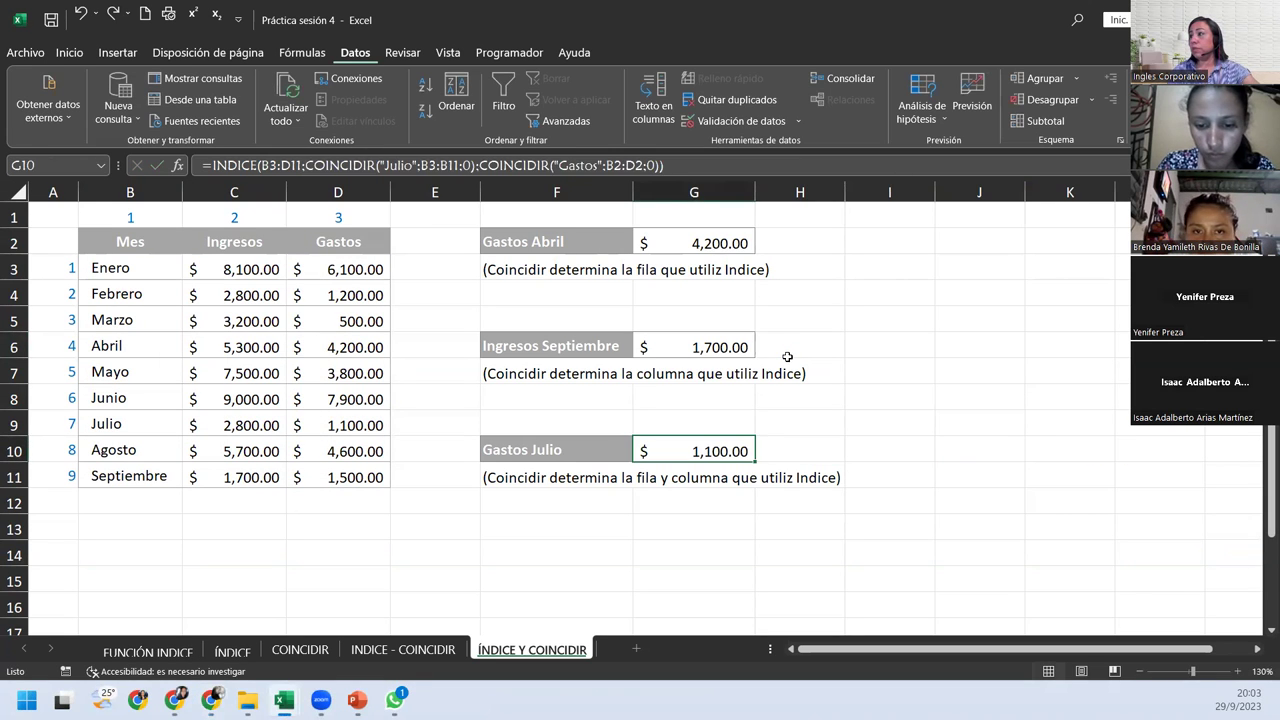
pyautogui.doubleClick(741, 345)
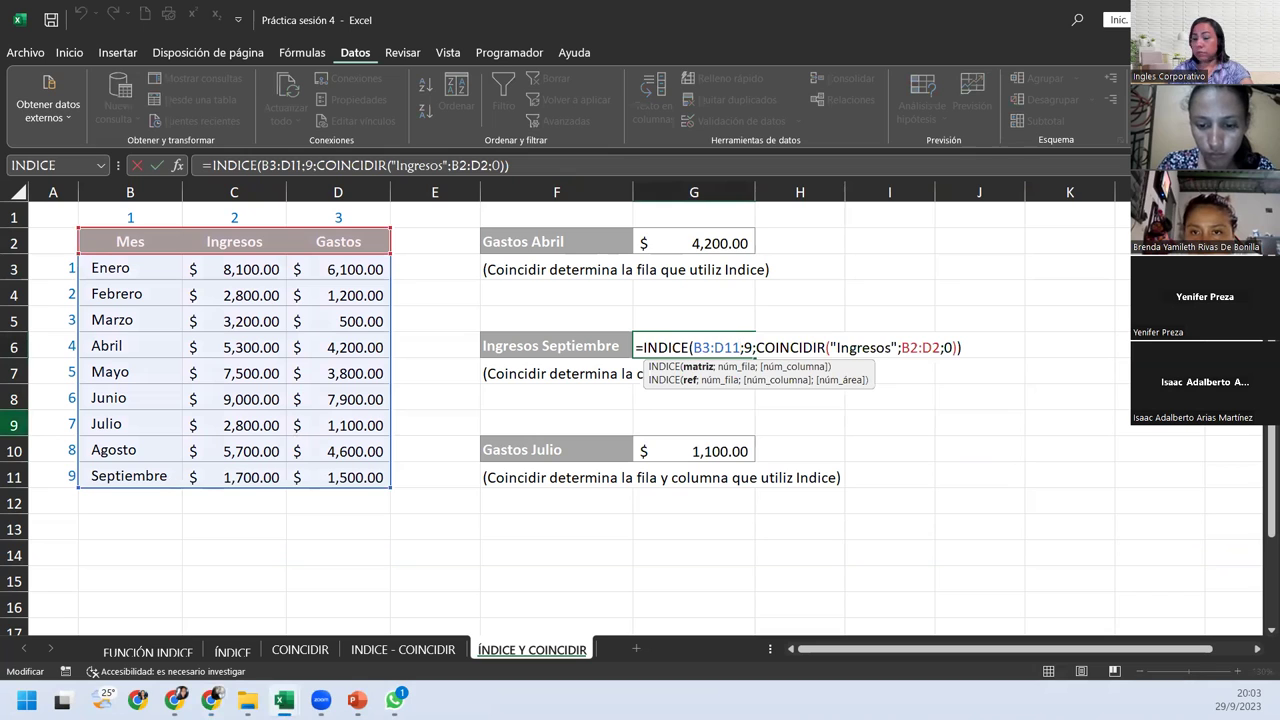
pyautogui.hotkey('alt', 'Tab')
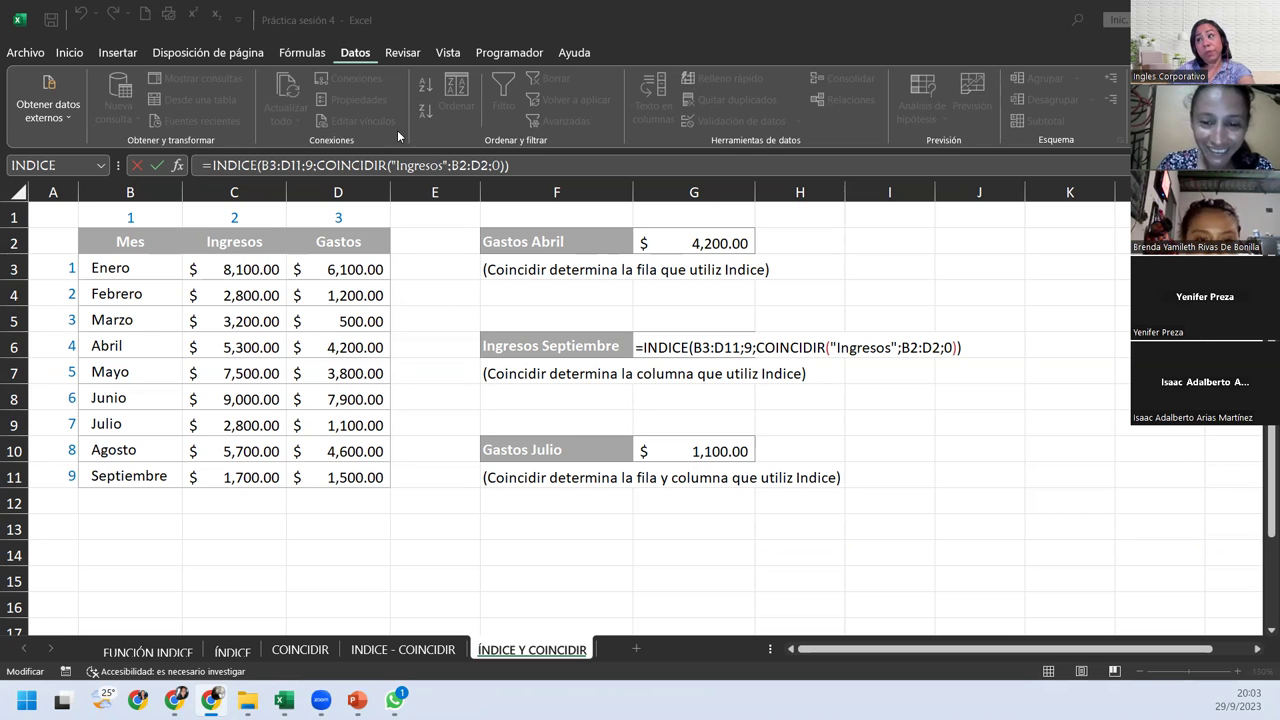
pyautogui.click(724, 438)
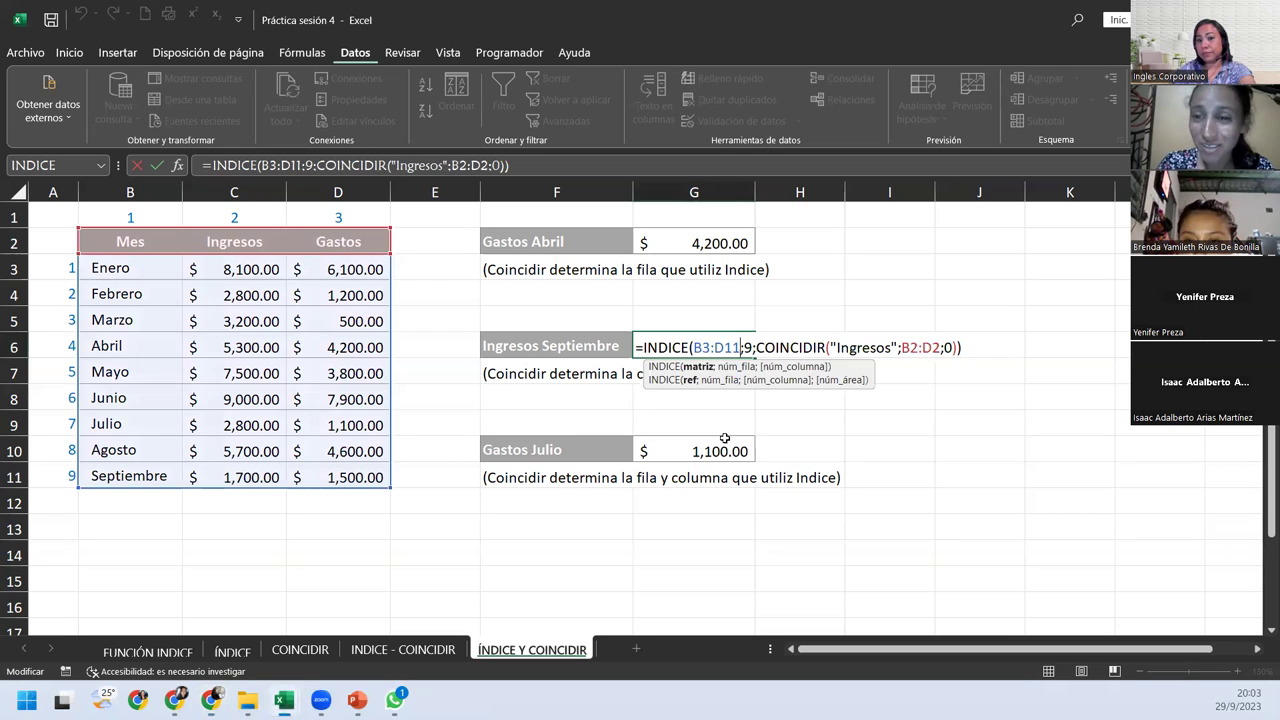
pyautogui.press('Return')
pyautogui.click(733, 449)
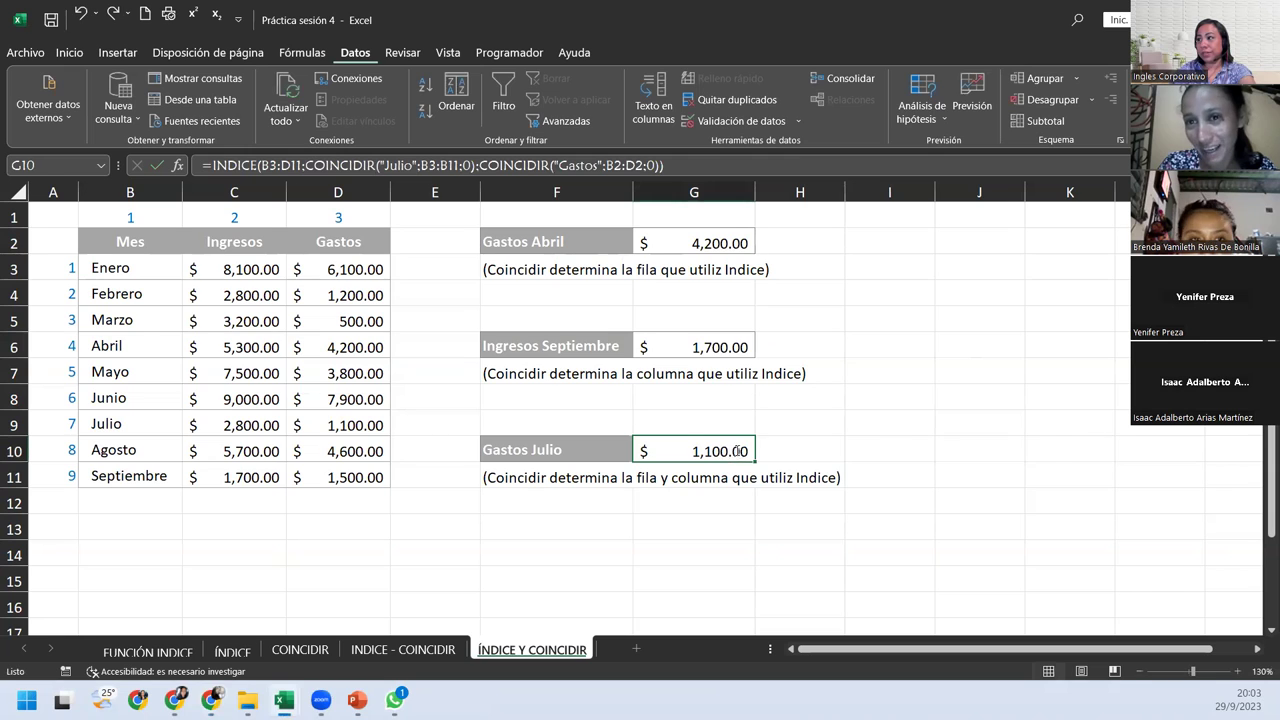
pyautogui.doubleClick(737, 451)
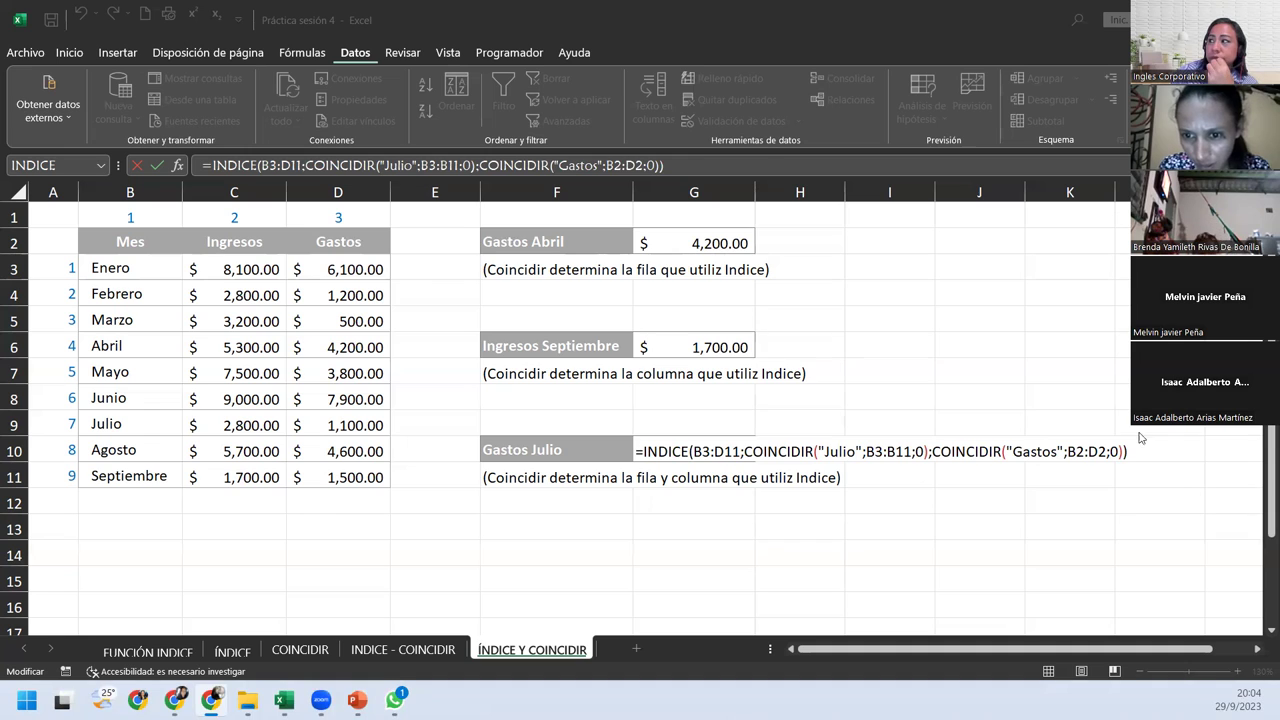
# Point out the G10 formula's COINCIDIR arguments, confirm it, and return to the closing slide.
pyautogui.click(930, 451)
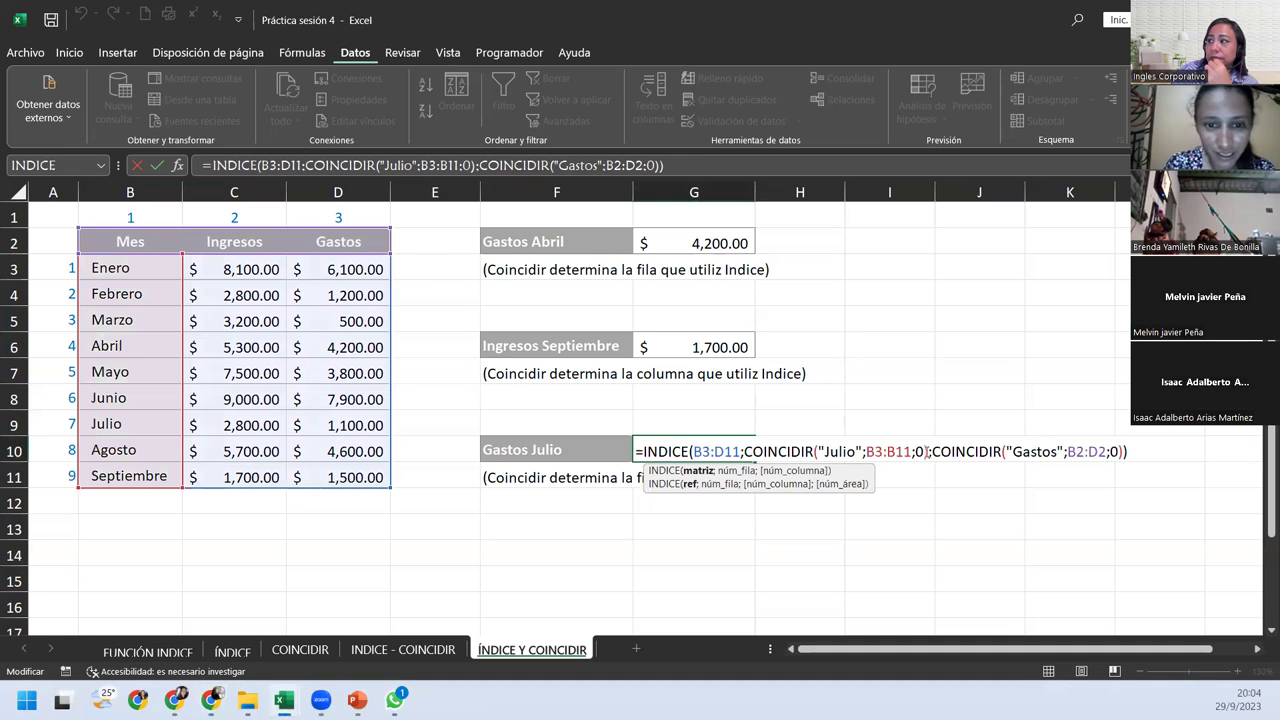
pyautogui.click(930, 451)
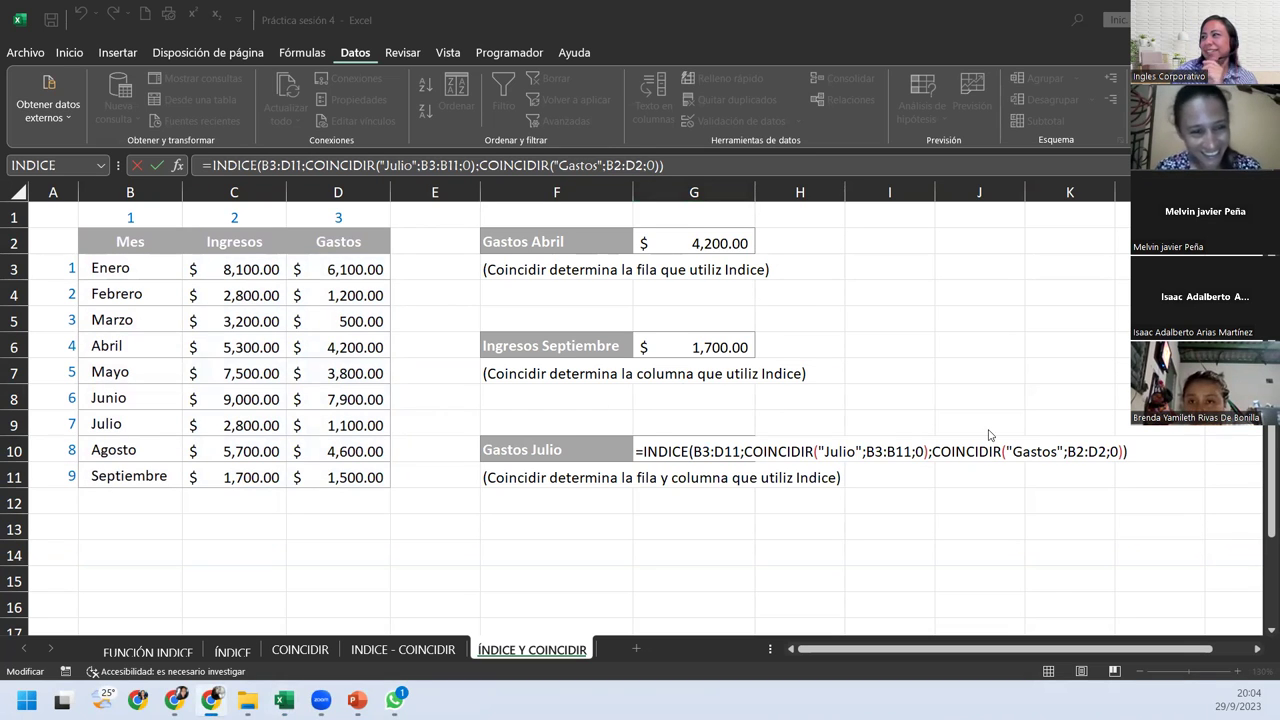
pyautogui.click(1160, 439)
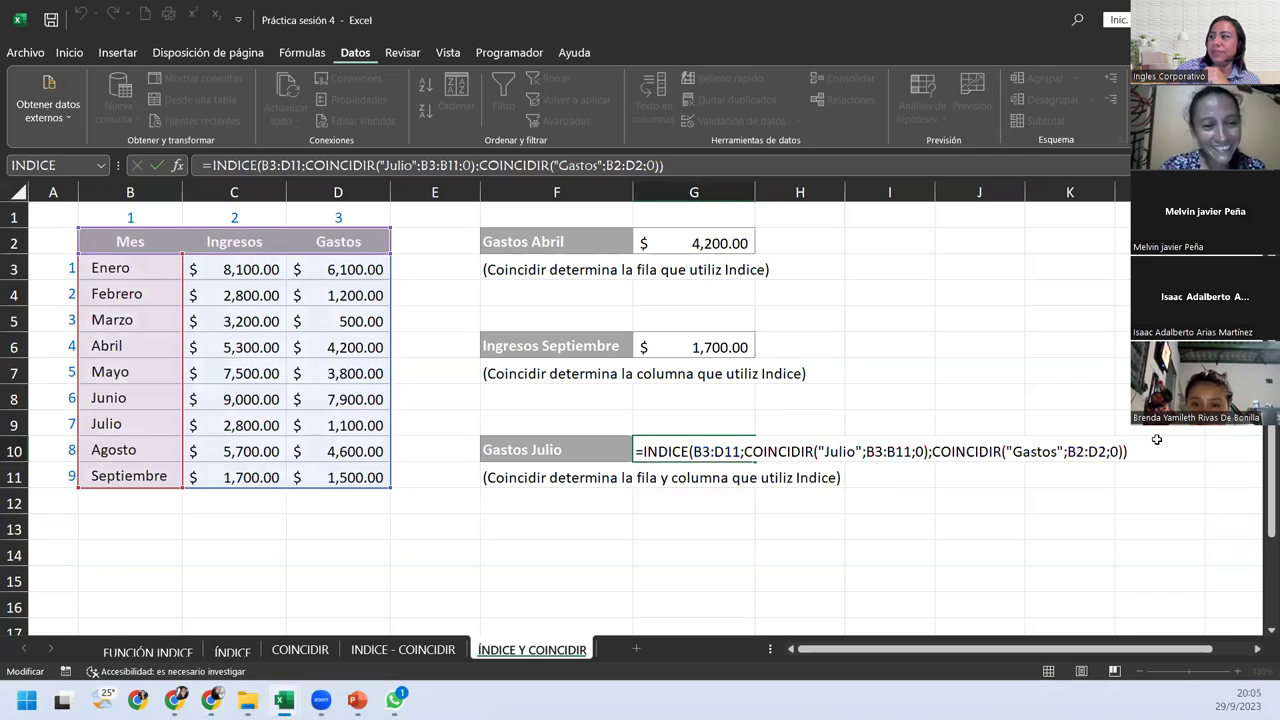
pyautogui.press('Return')
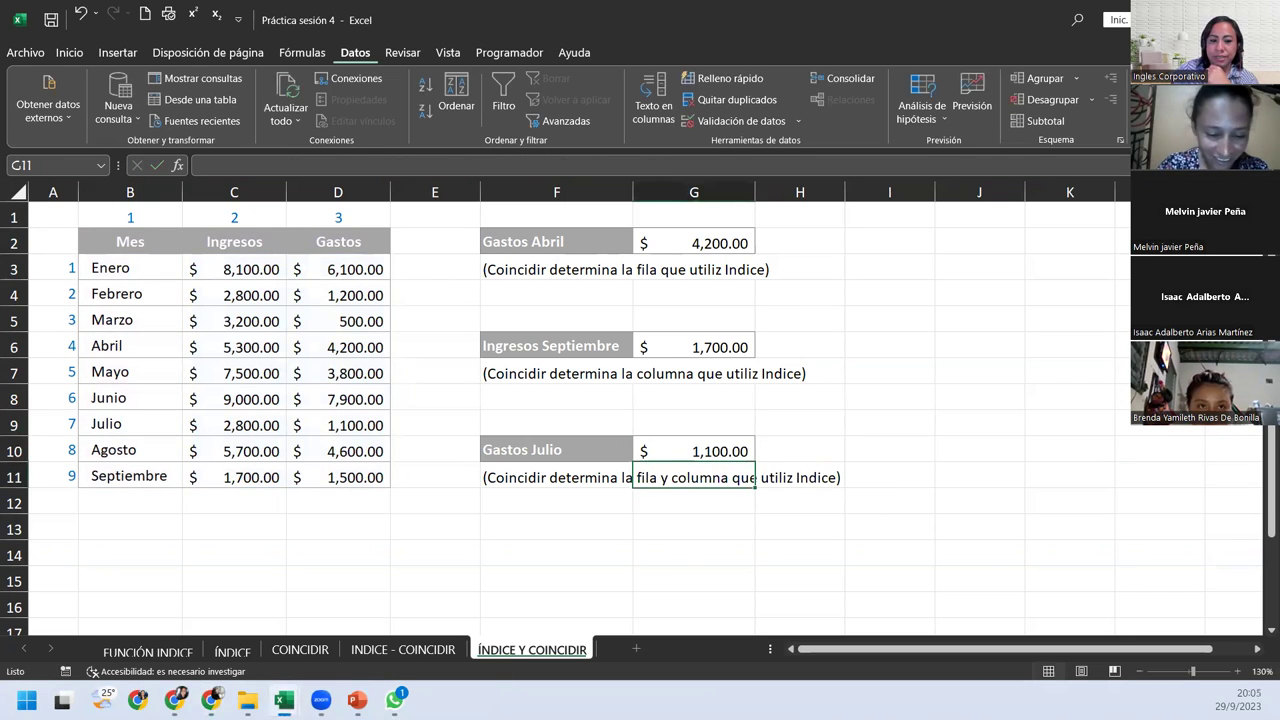
pyautogui.hotkey('alt', 'Tab')
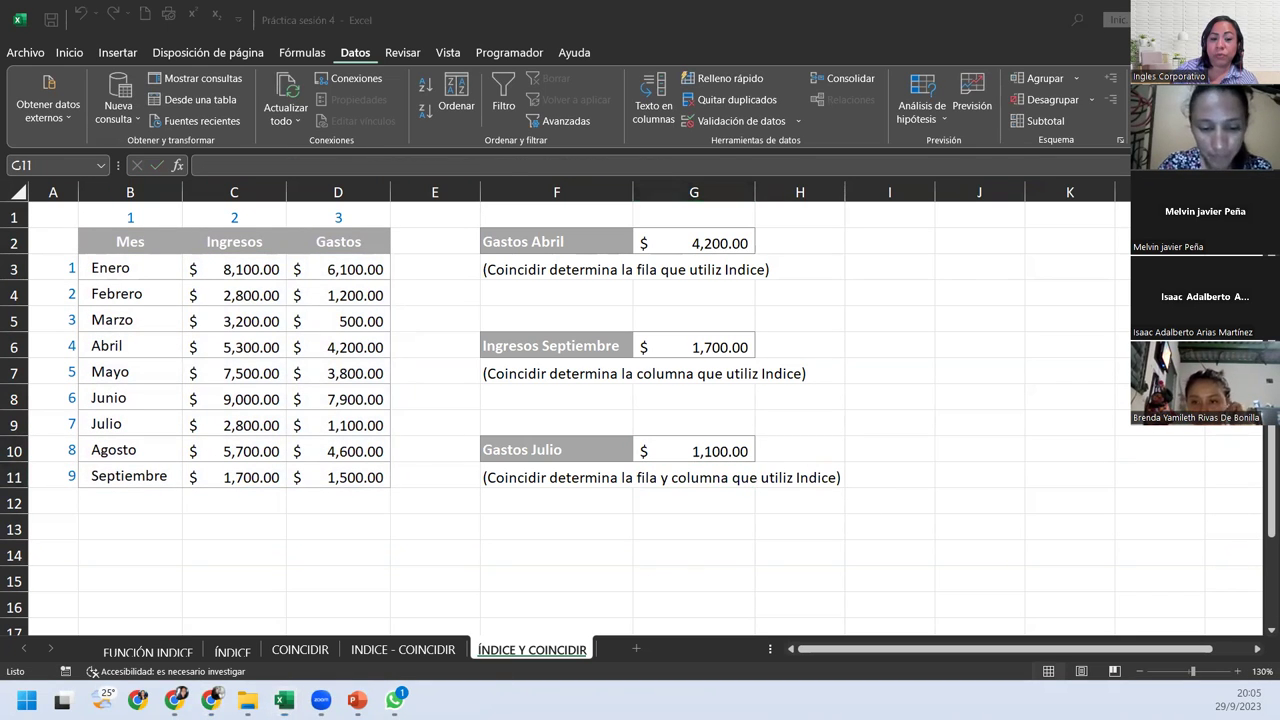